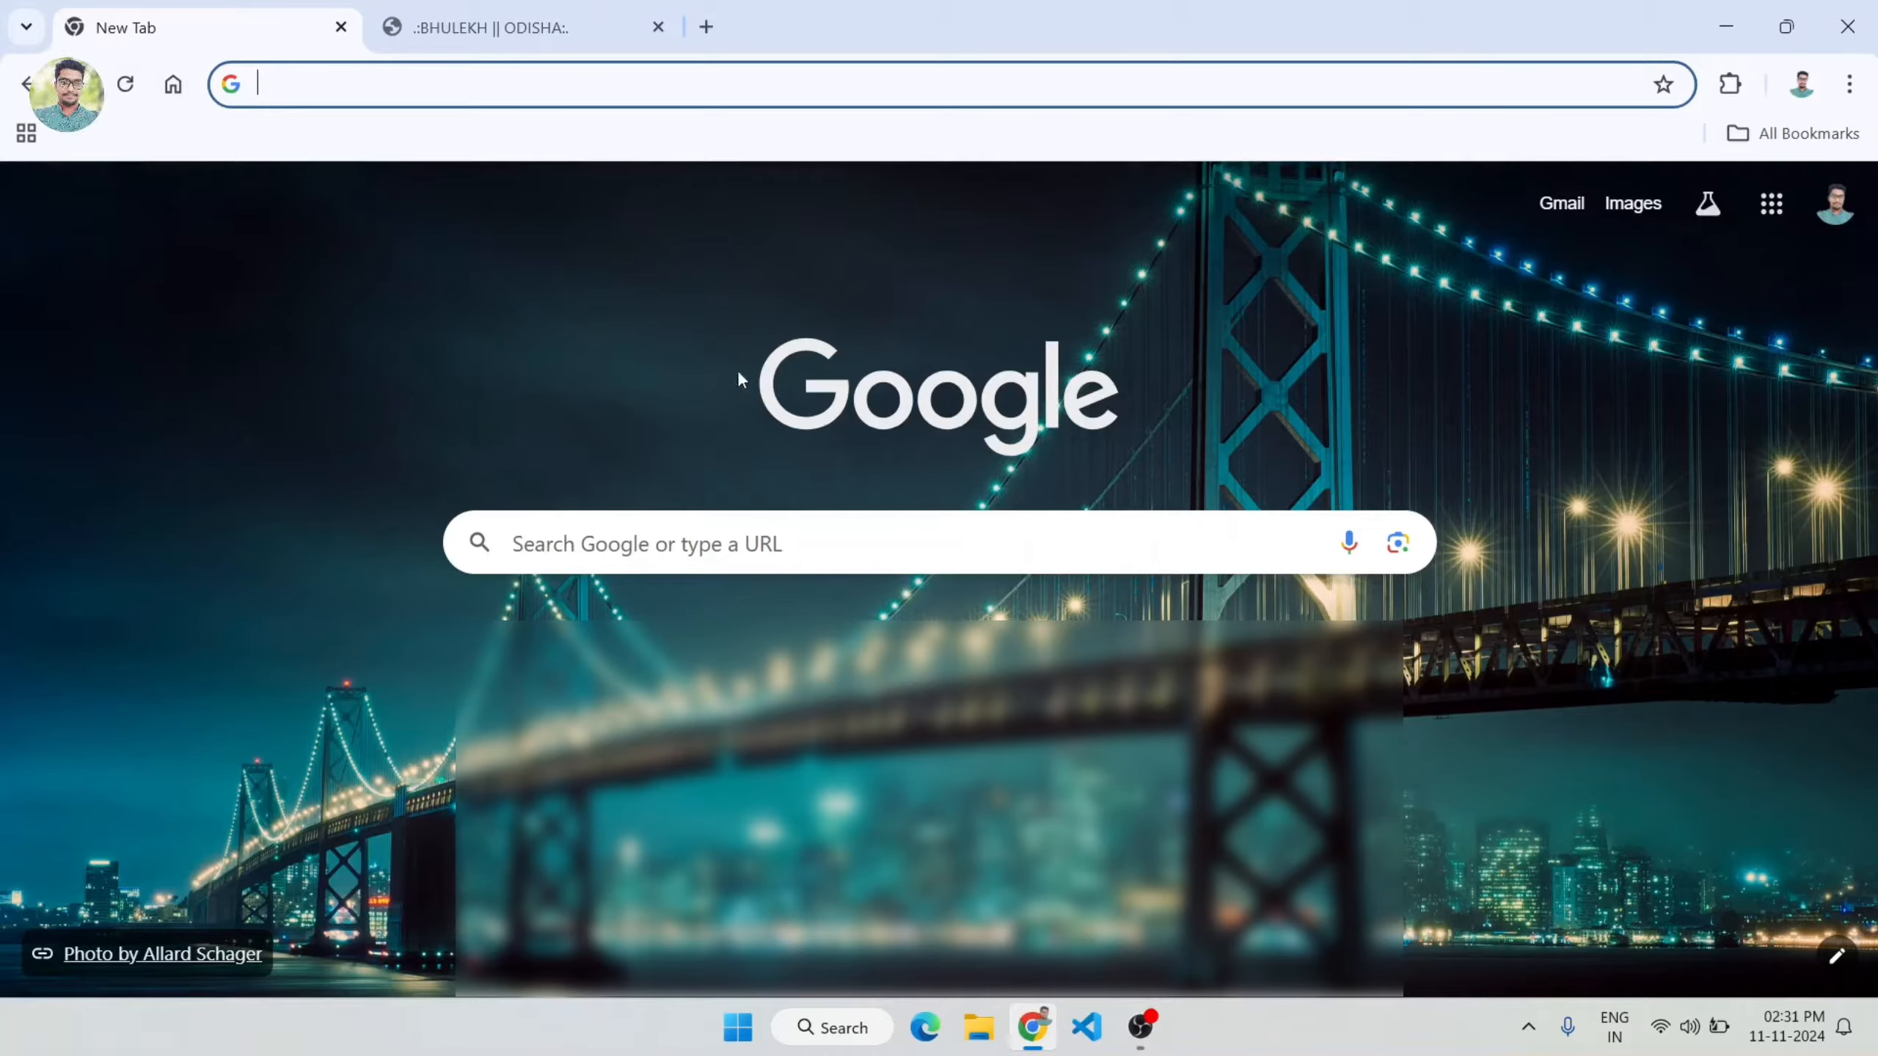
Step: Search Google for "krushak odisha" and open the Krushak Odisha Portal result
left_click(926, 561)
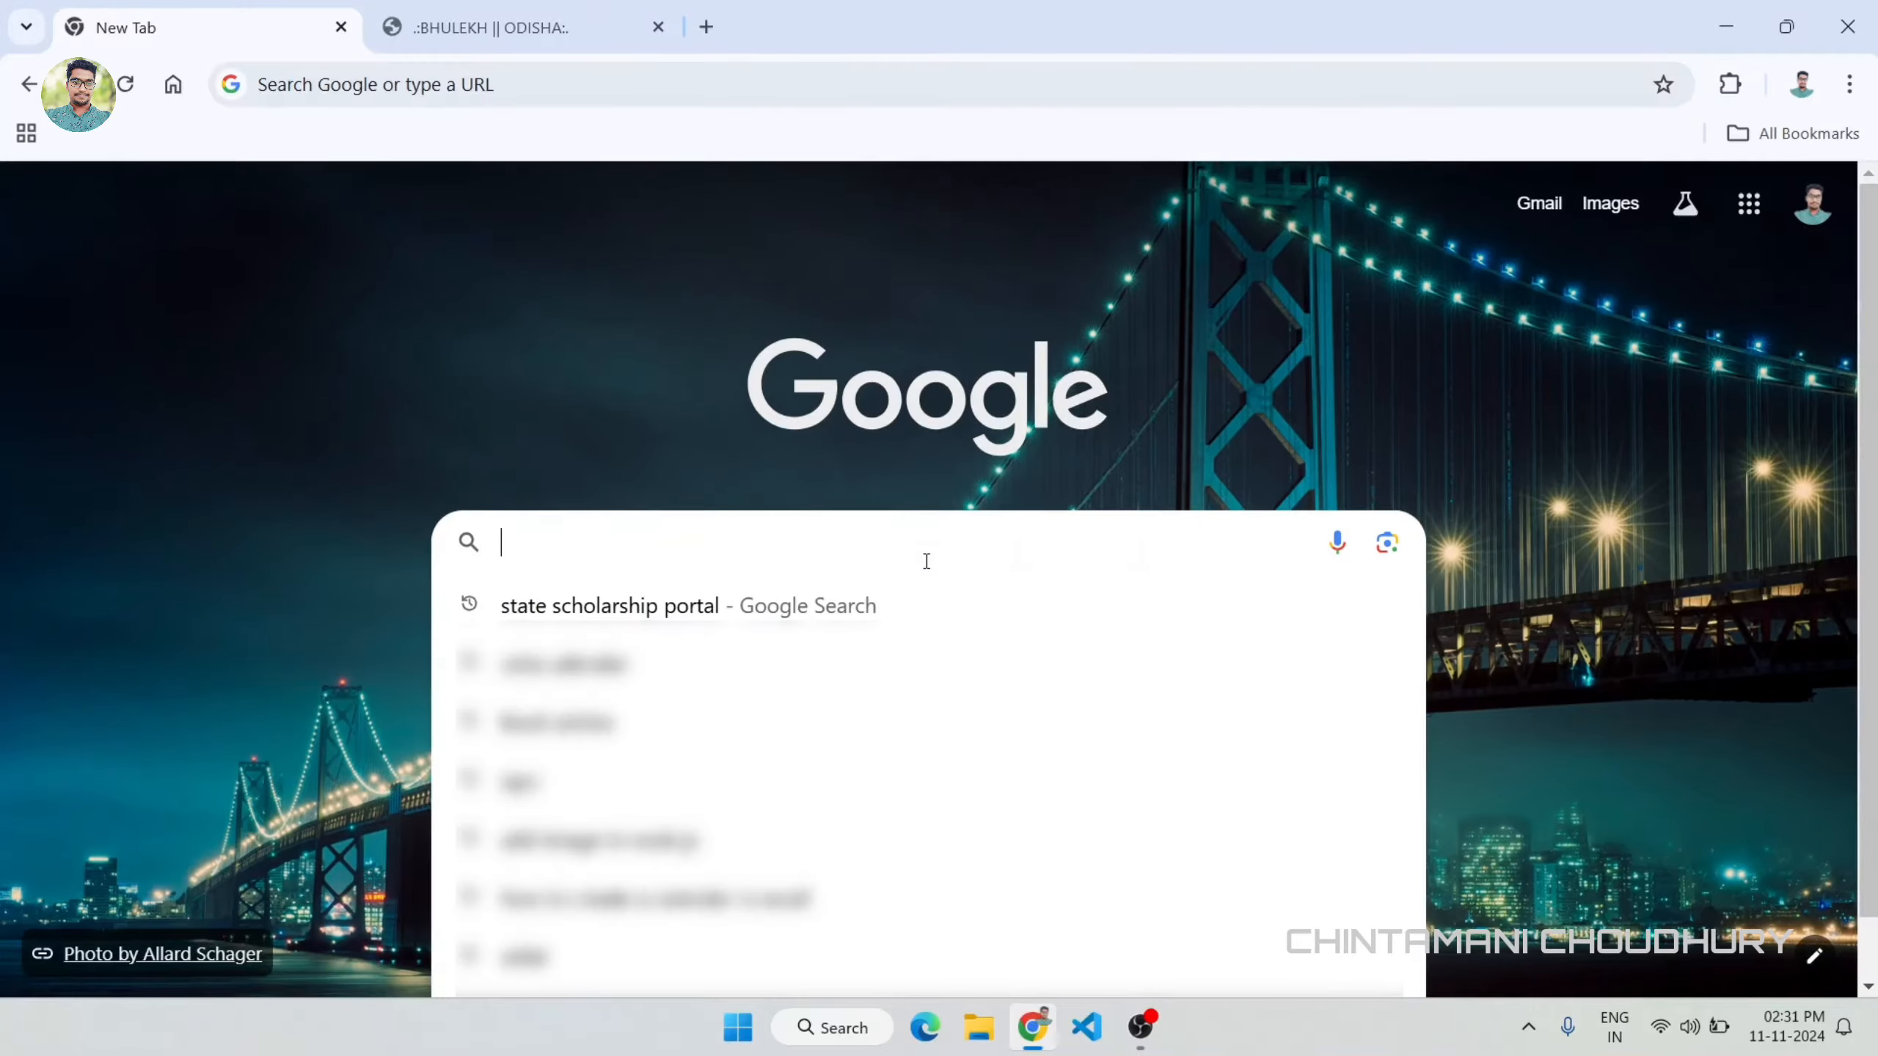
type("kru")
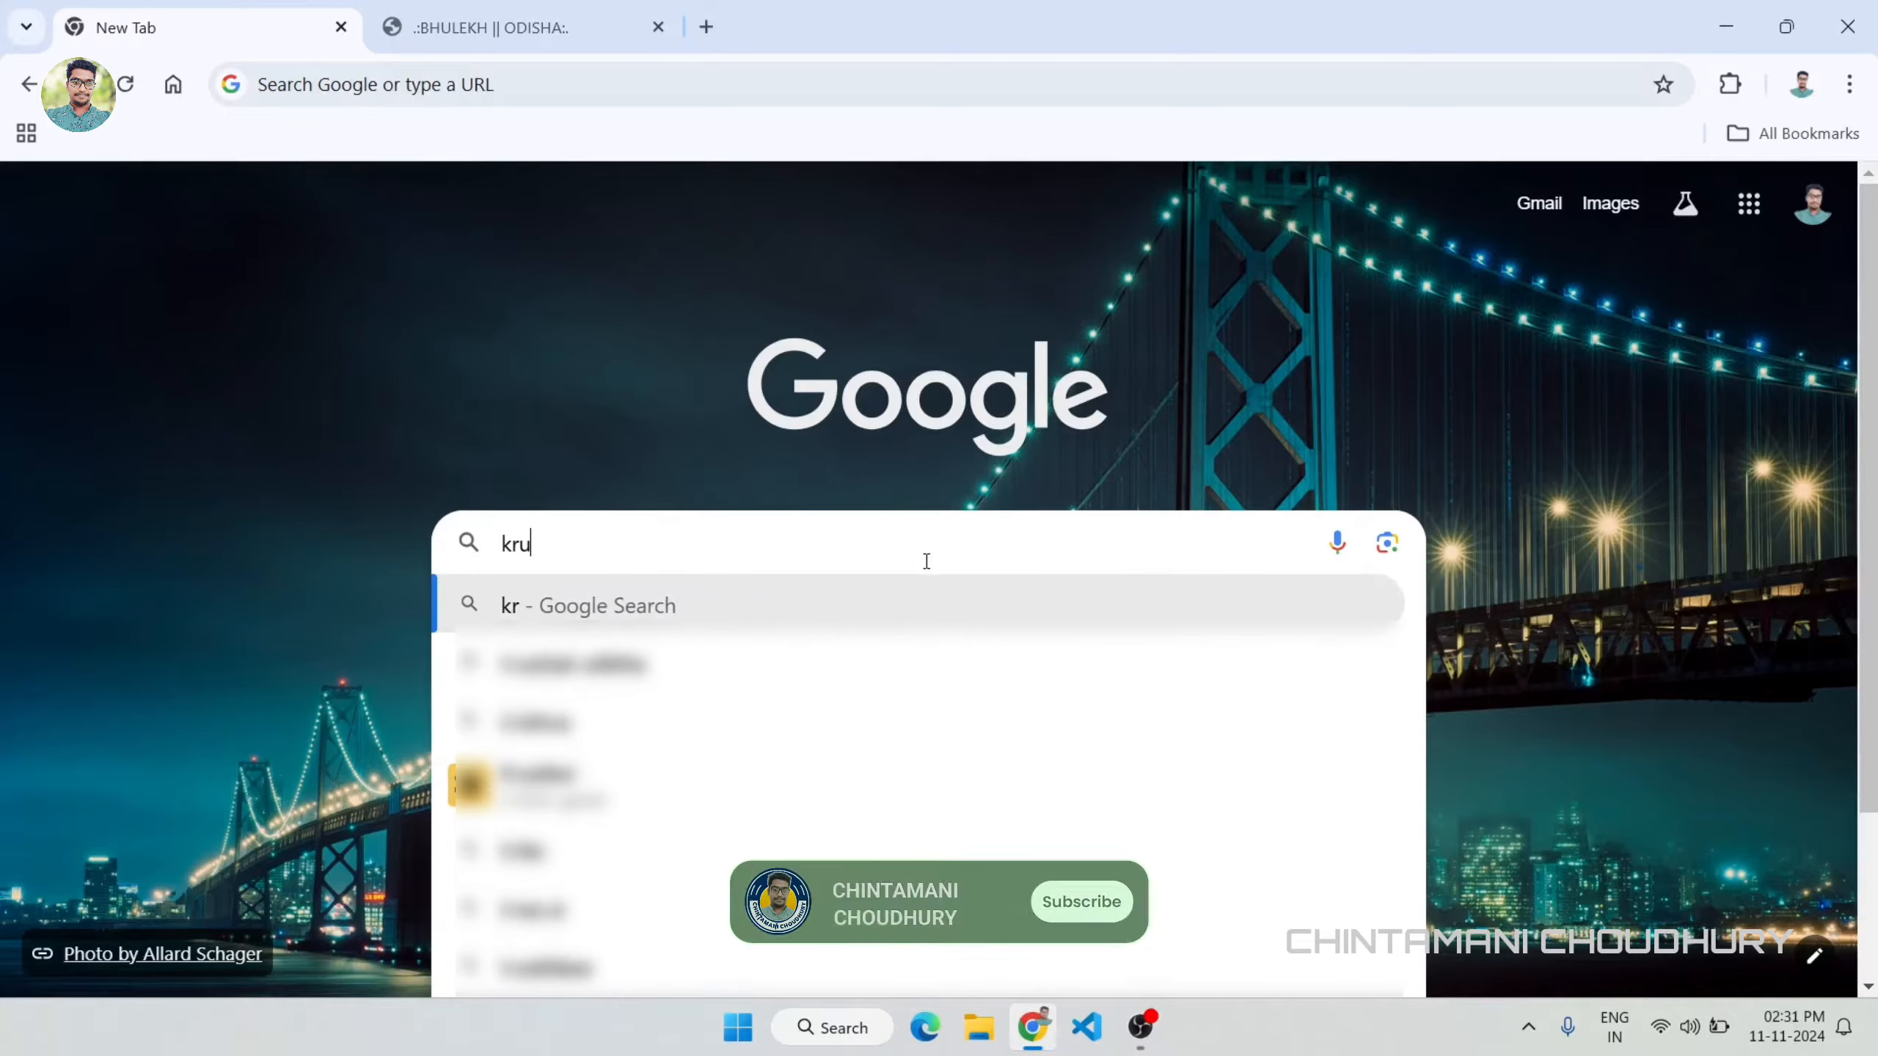
type("shak odisha")
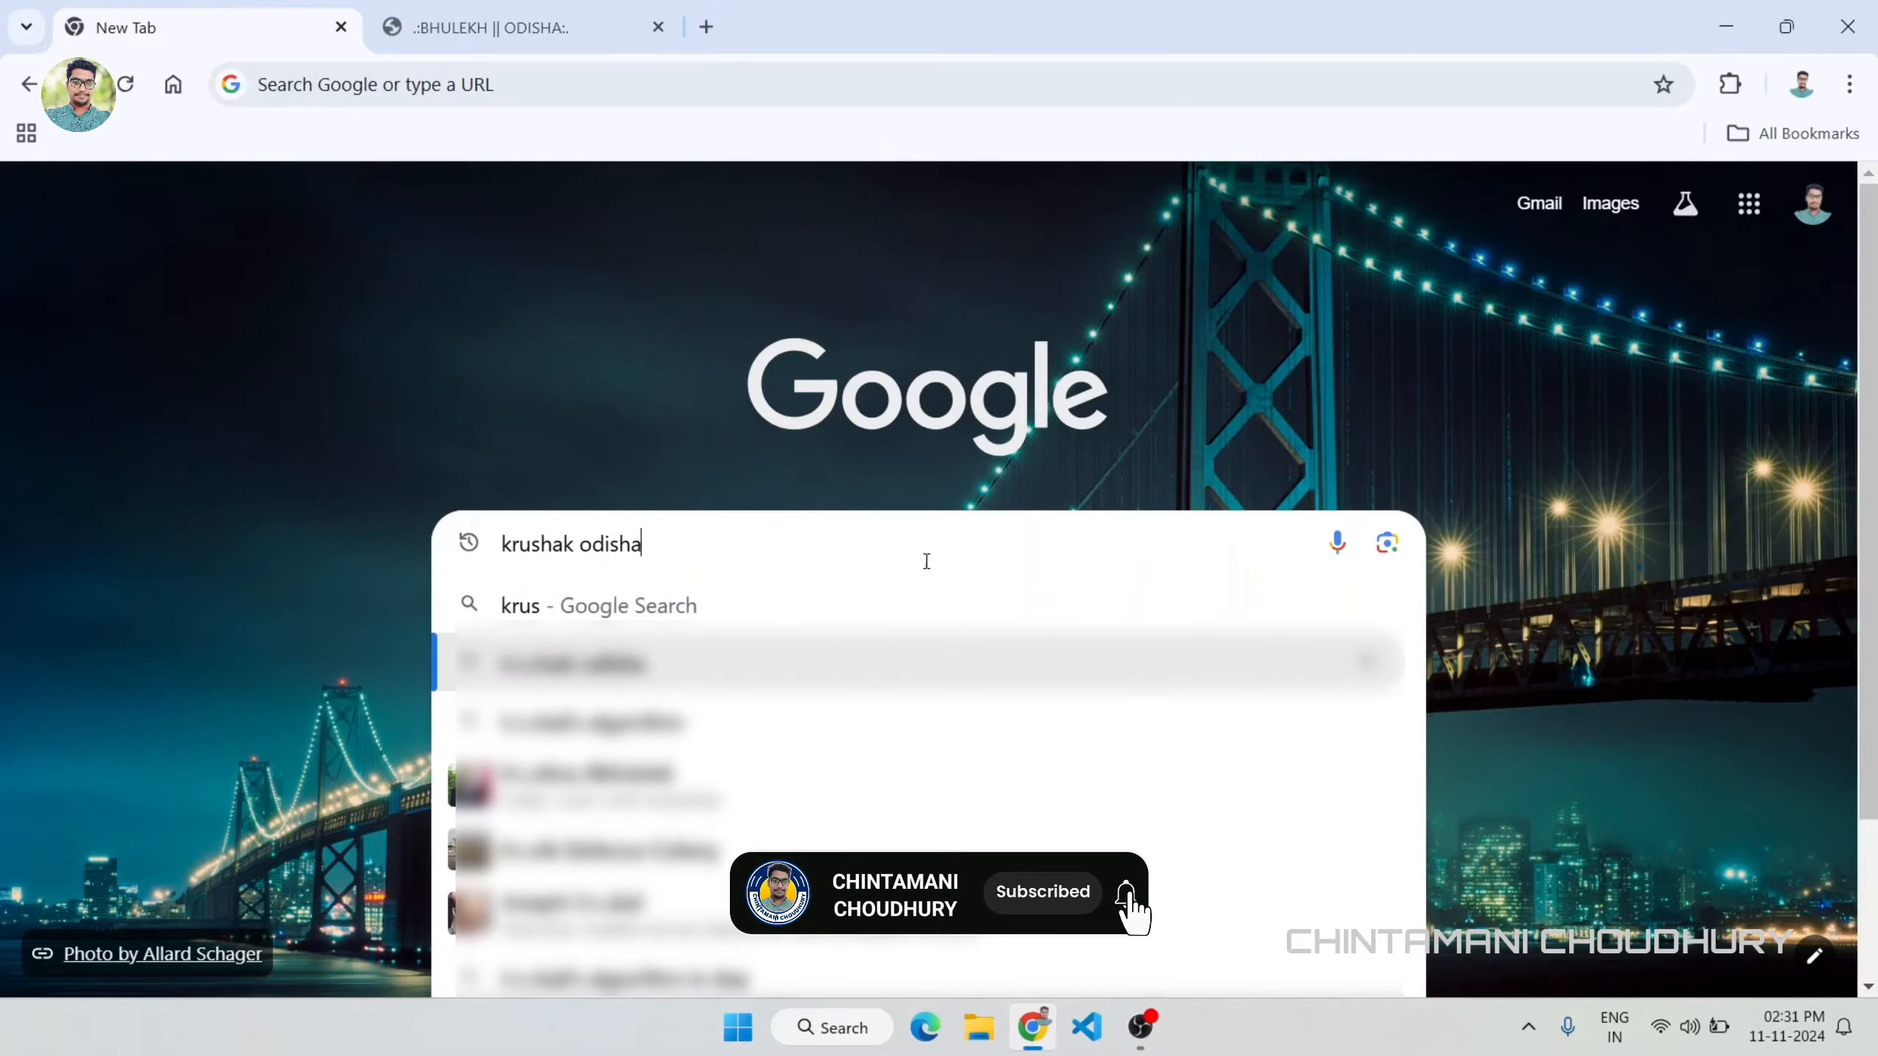
key("Return")
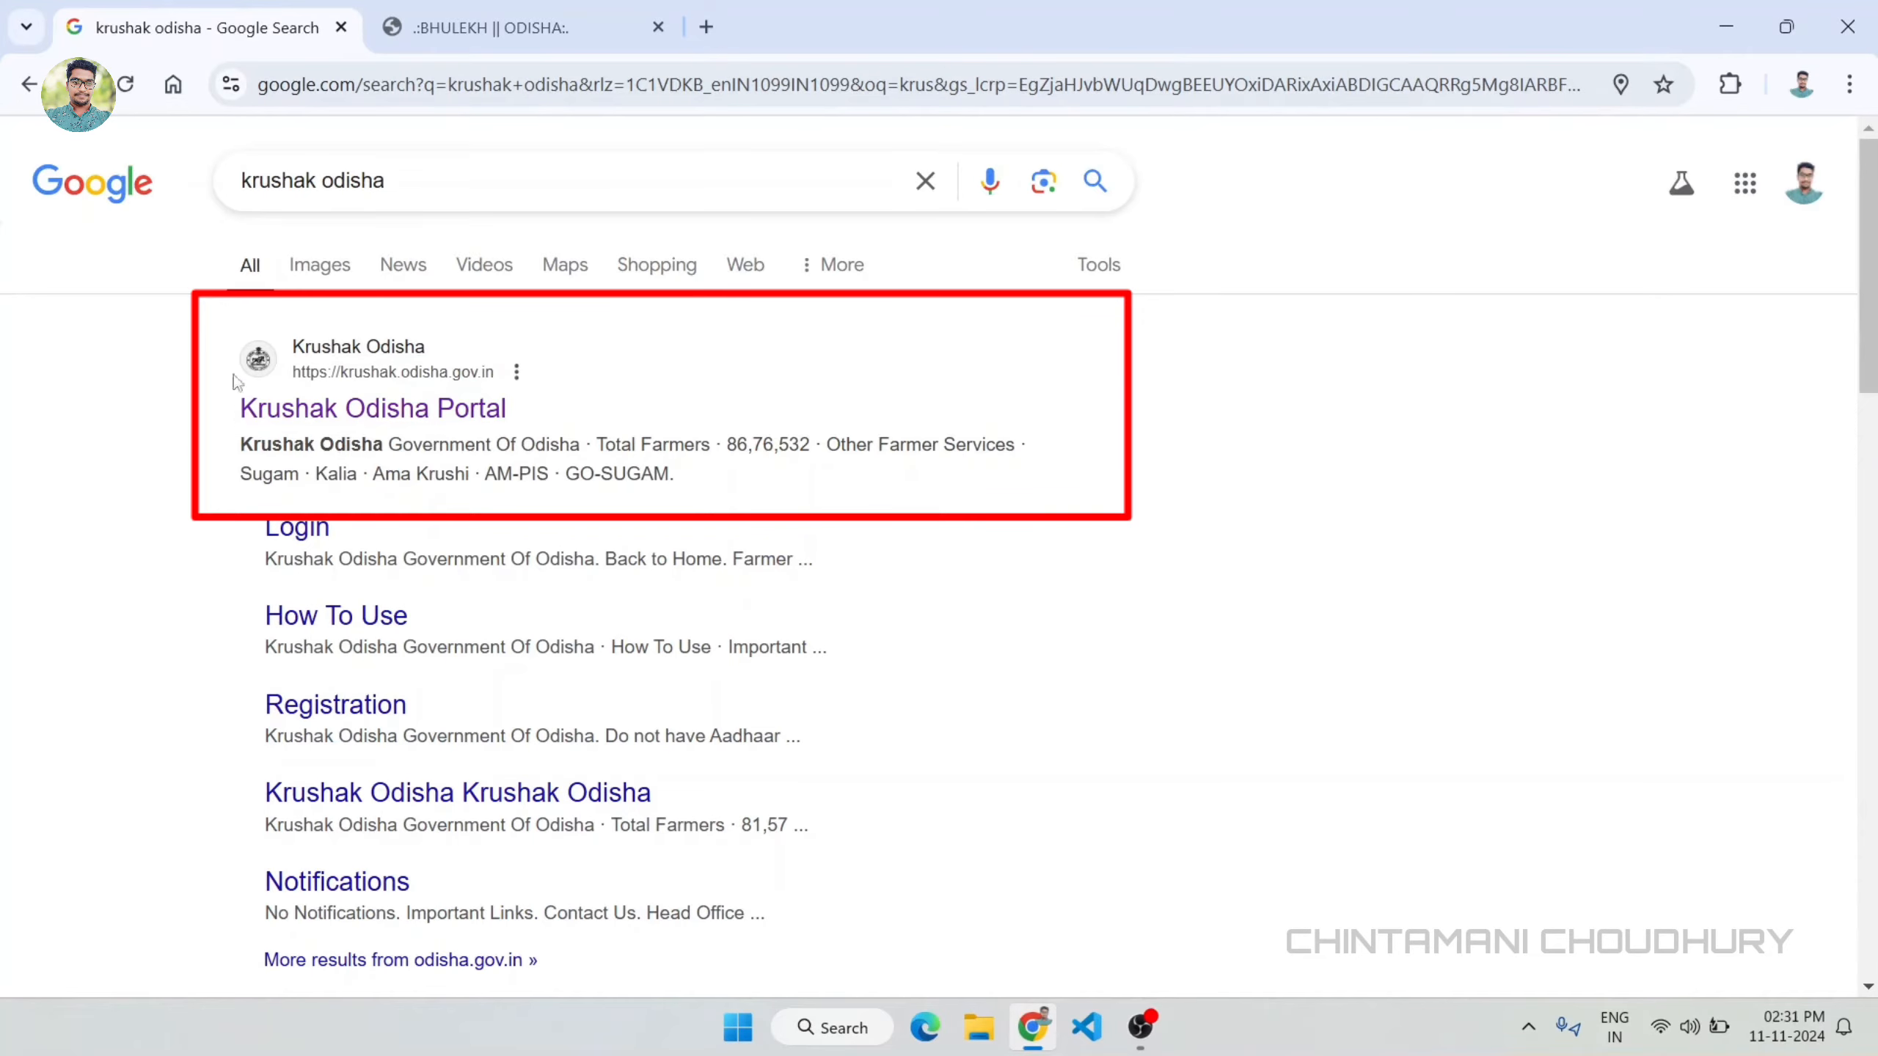
left_click(295, 408)
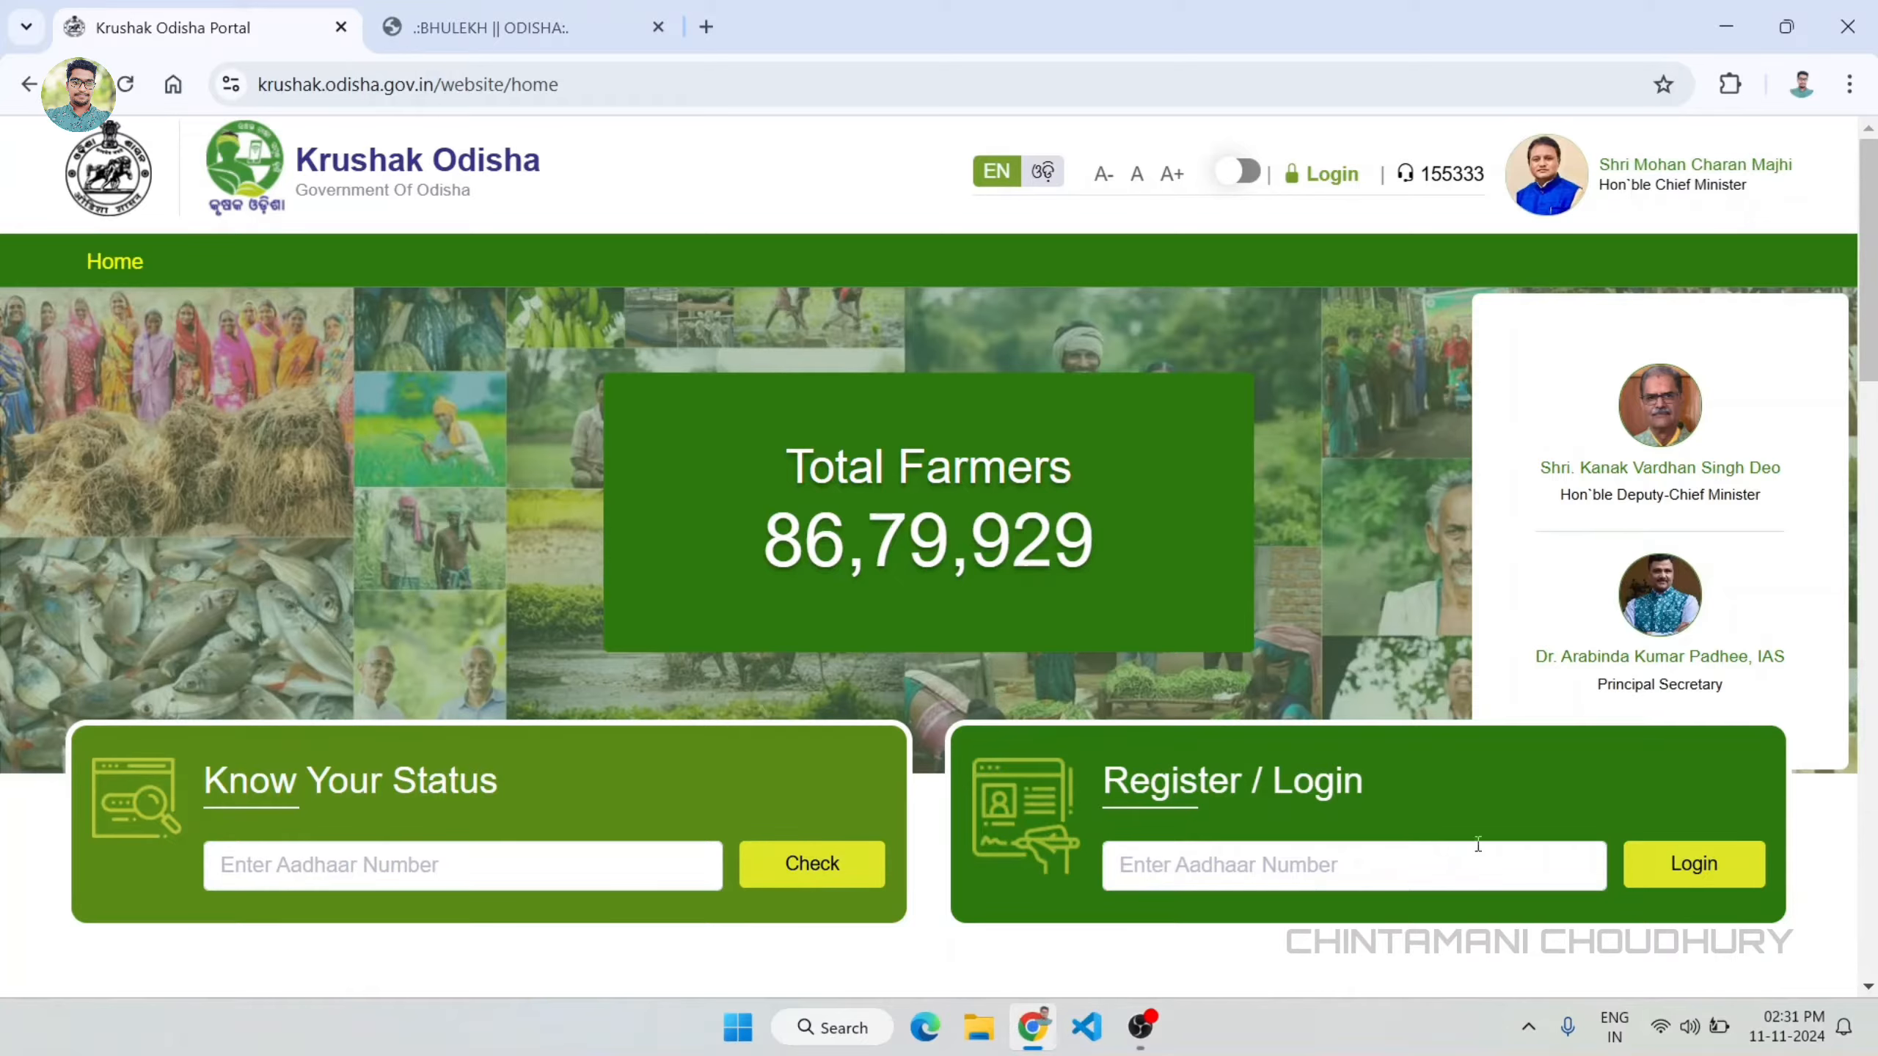
Step: Enter the farmer's Aadhaar number in the Register / Login section and submit it
left_click(1333, 868)
type("4")
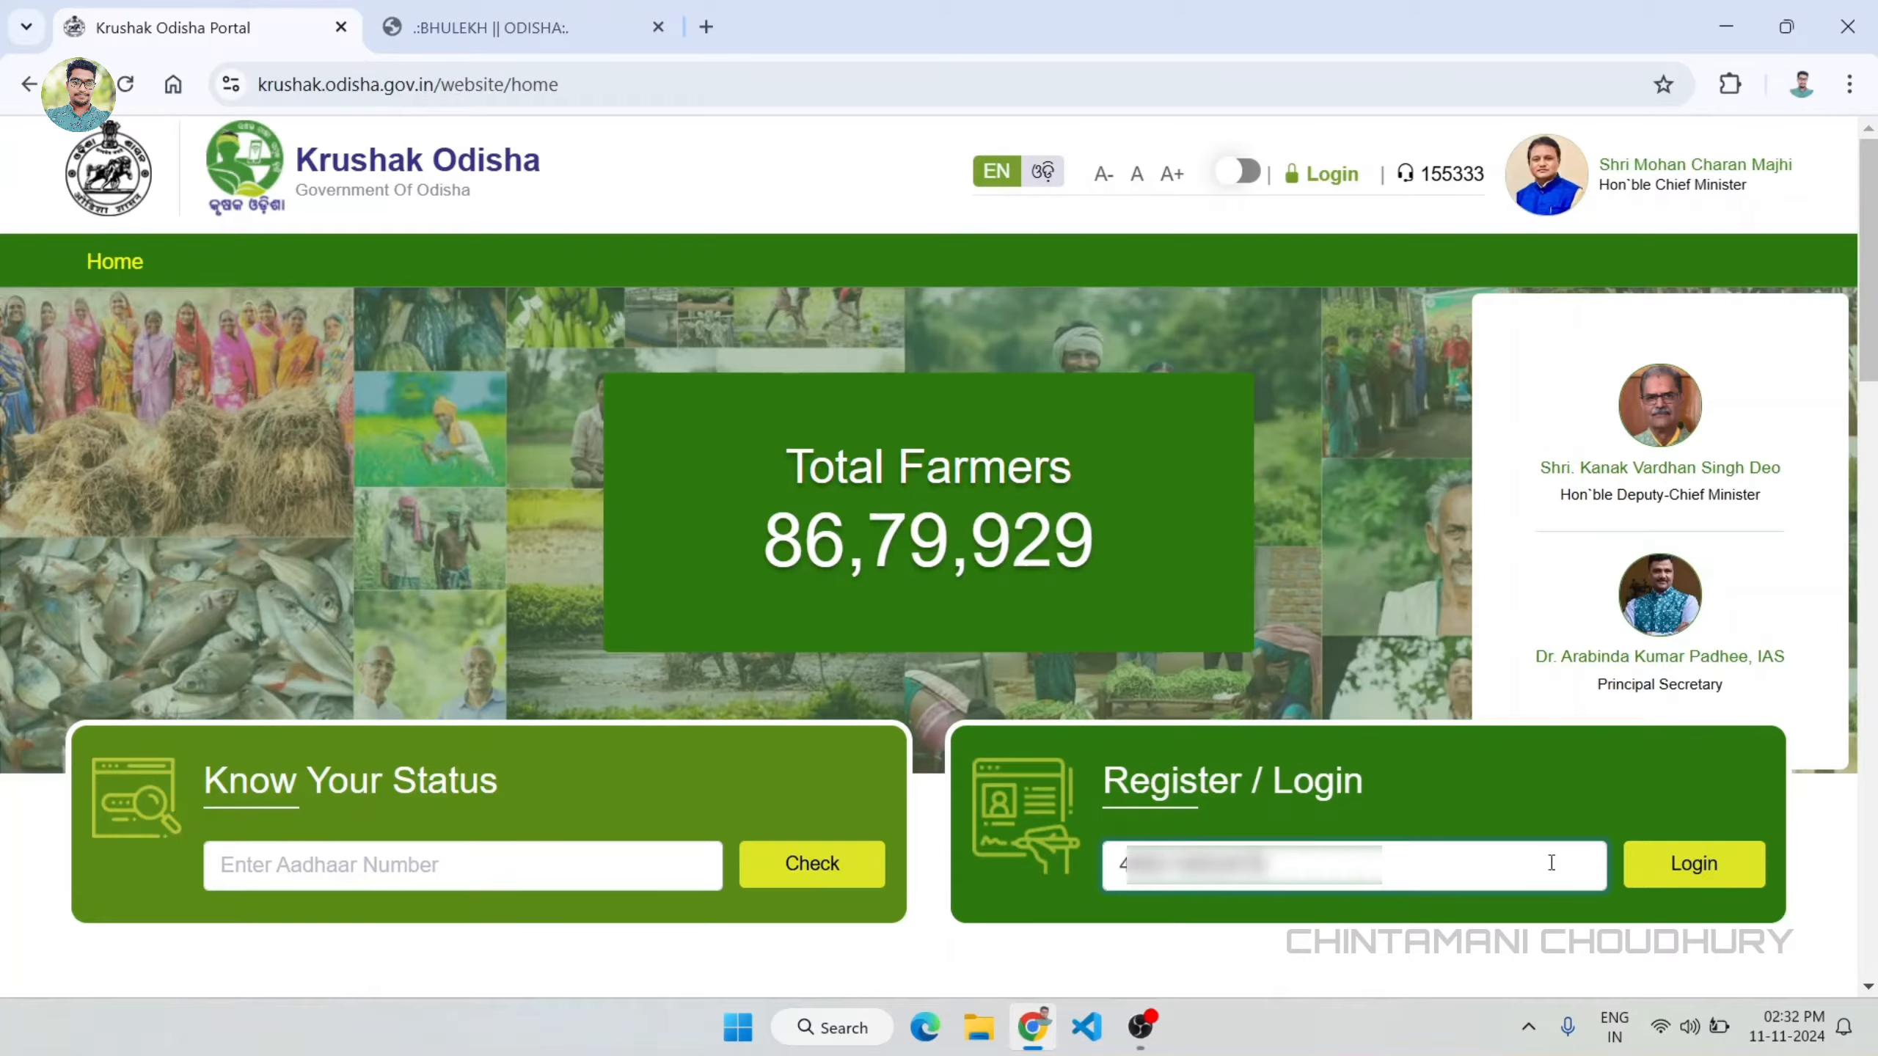
left_click(1730, 867)
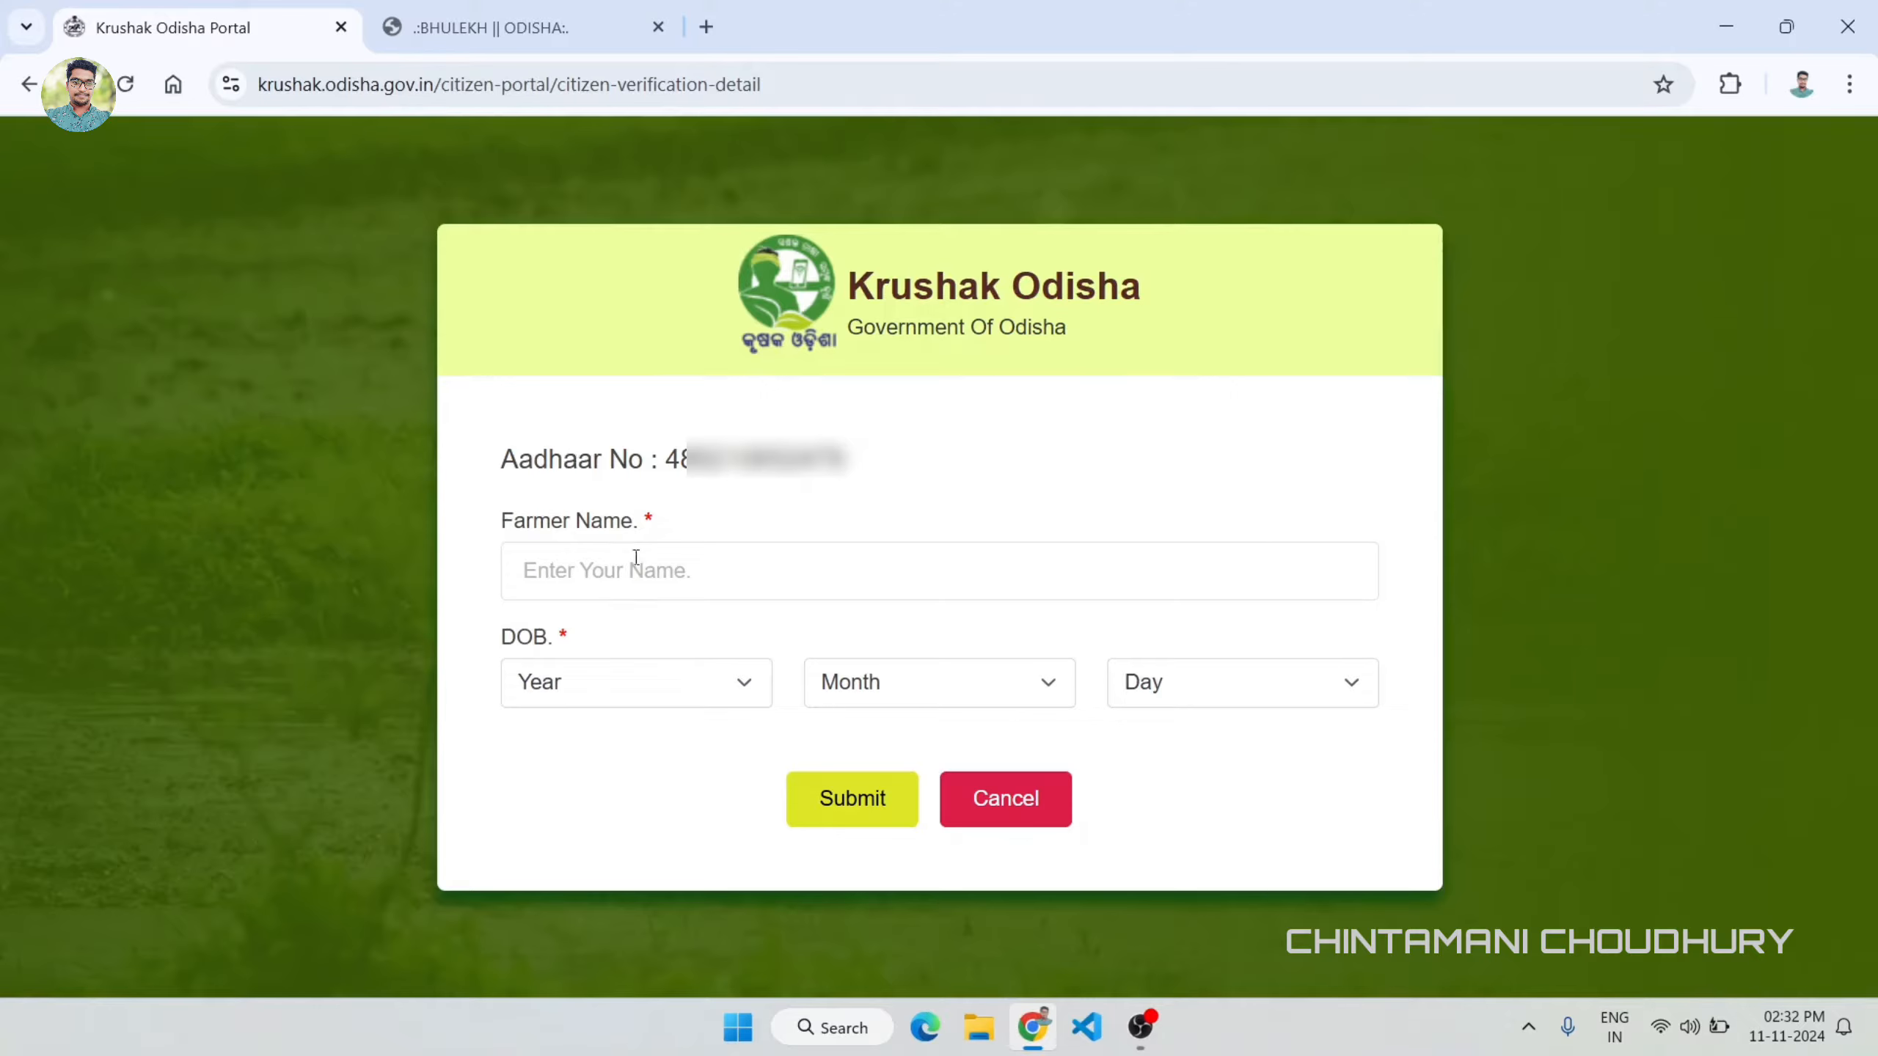
Step: Enter the farmer's name and date of birth, submit them and agree to proceed with registration
left_click(684, 568)
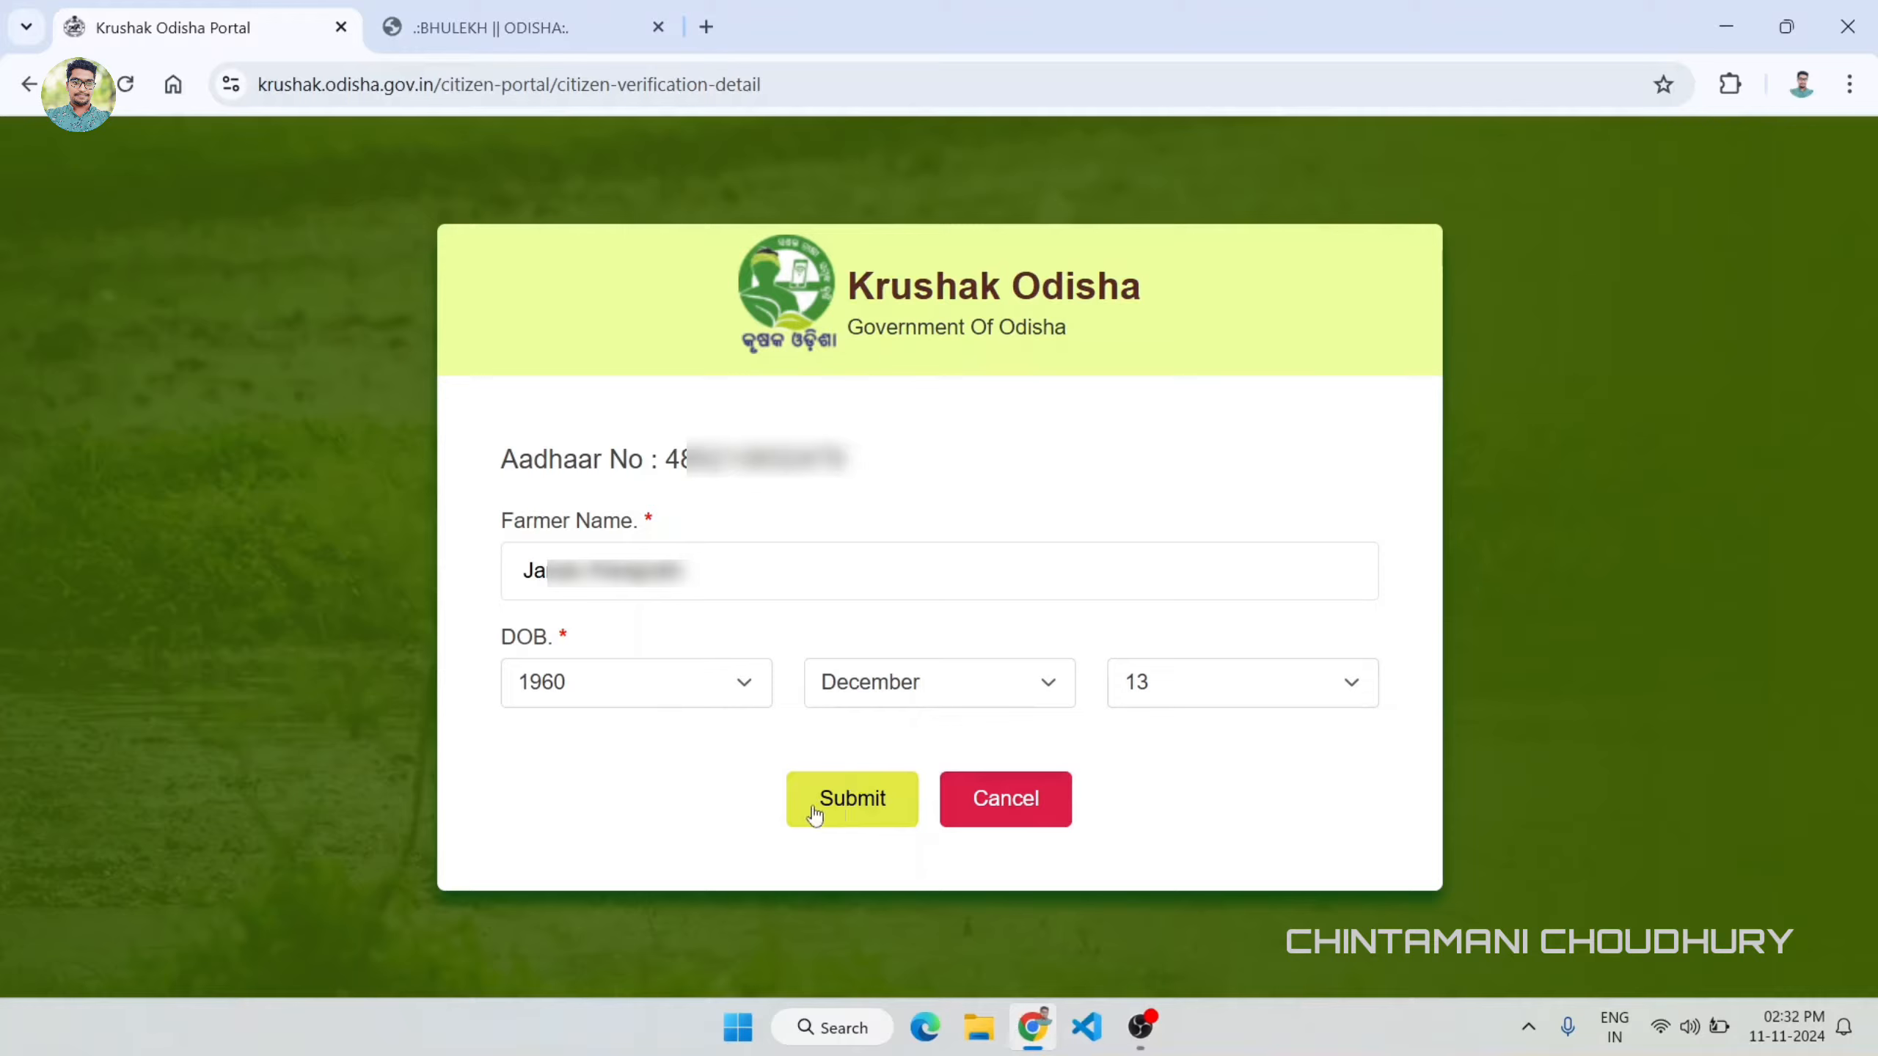
left_click(852, 812)
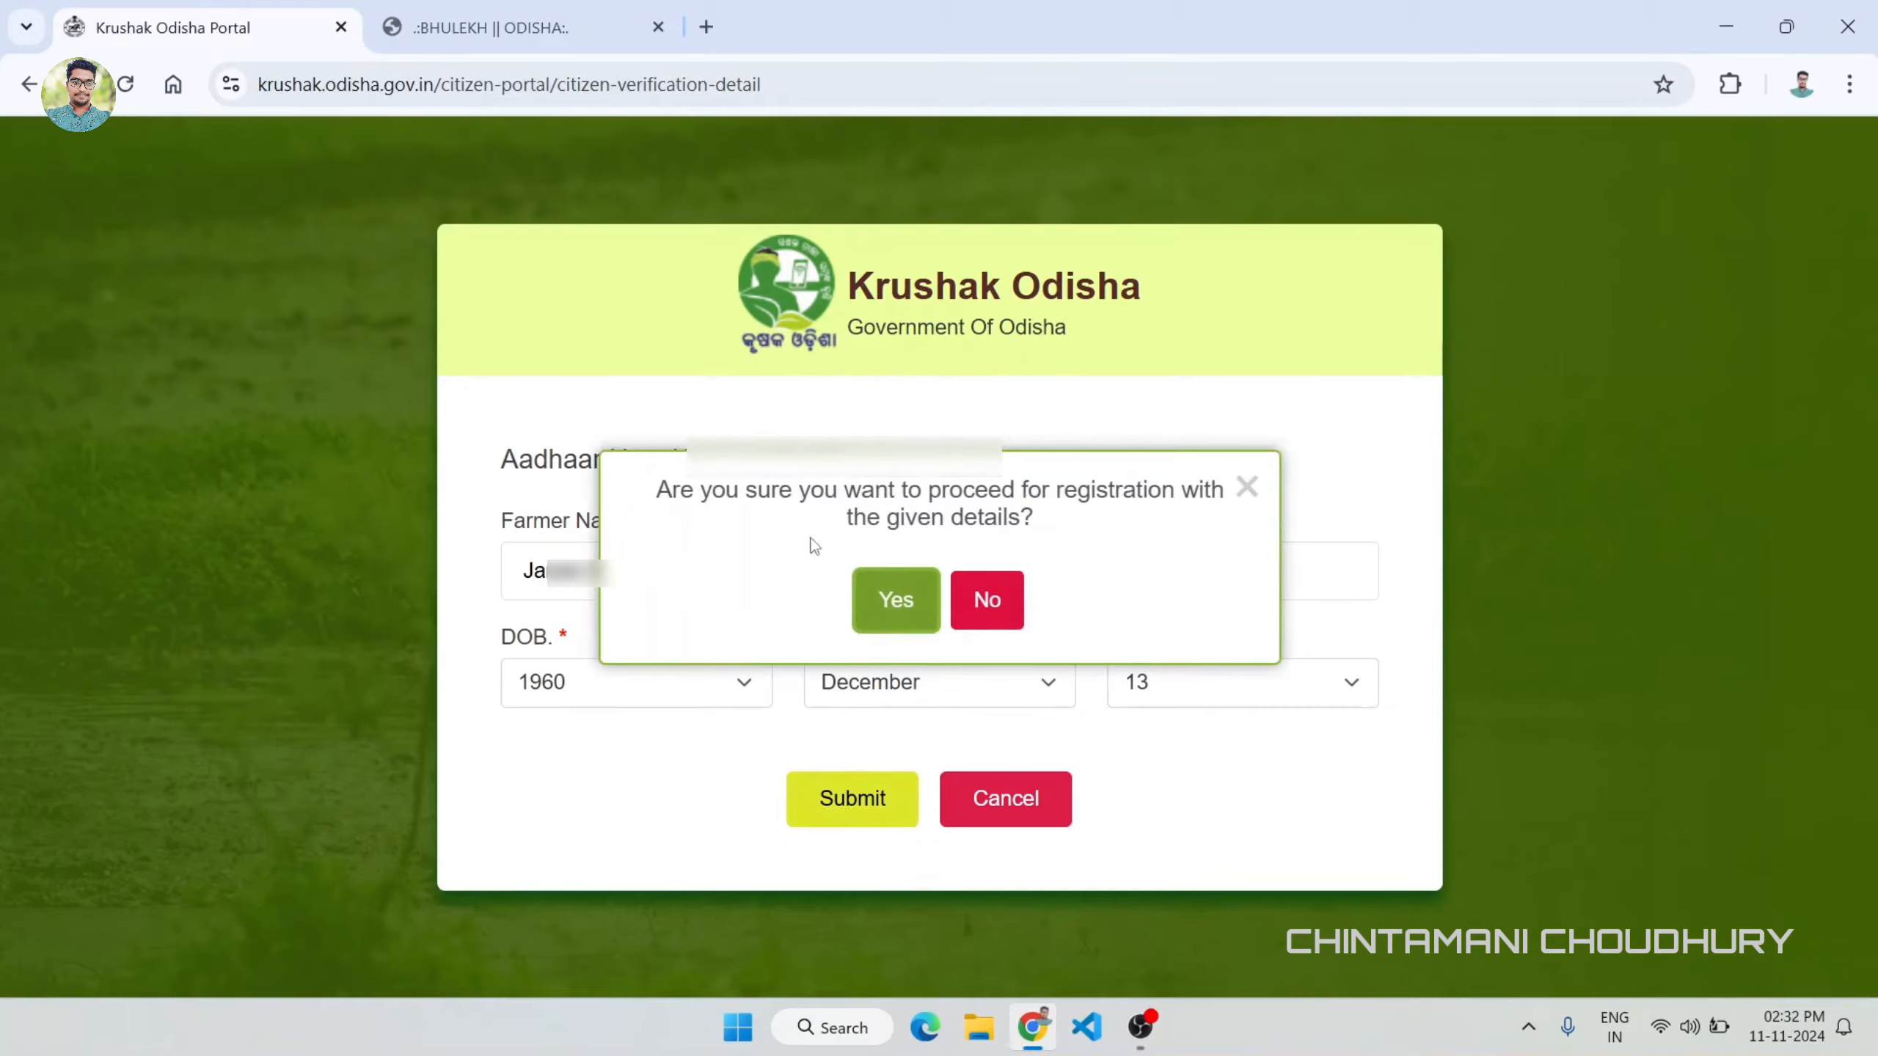
left_click(904, 592)
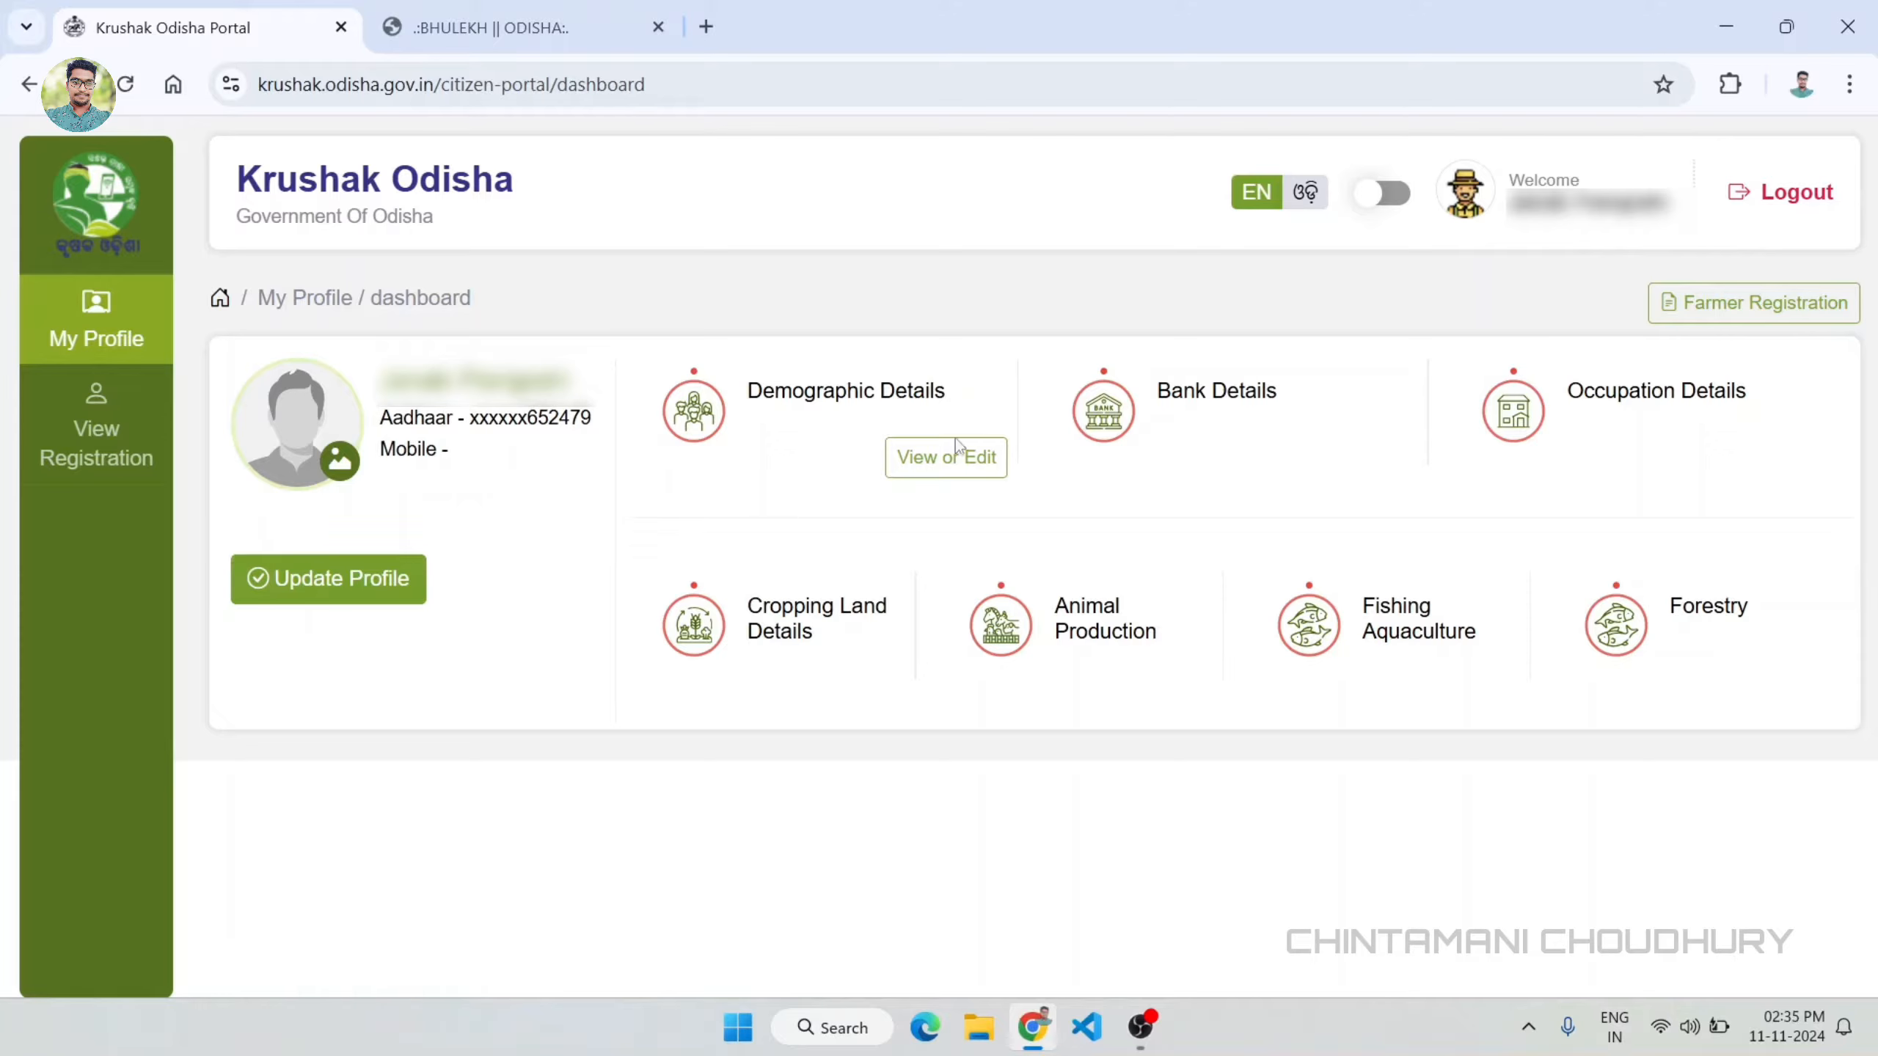
Step: Open the Demographic Details section for editing and set the gender to Female
left_click(953, 468)
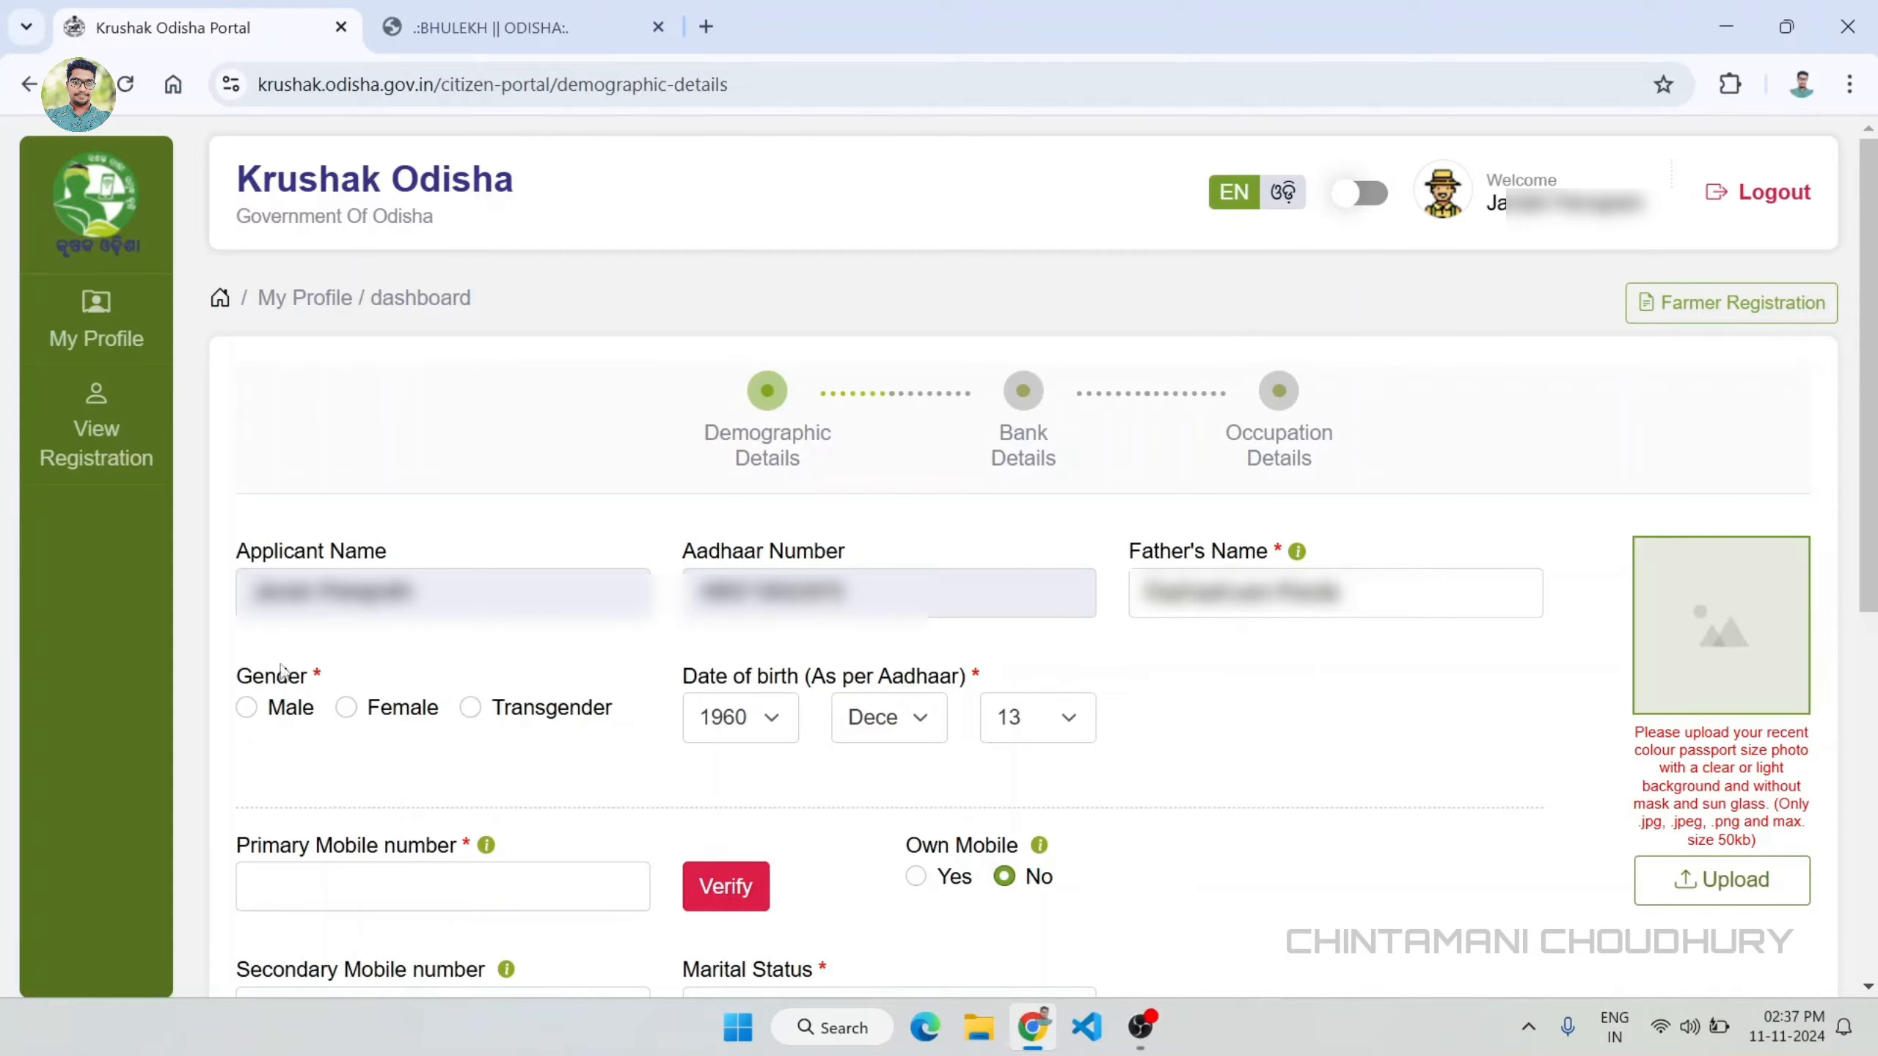
left_click(346, 707)
Step: Upload the applicant's passport-size photo from the Desktop folder
scroll(1380, 694, "down", 2)
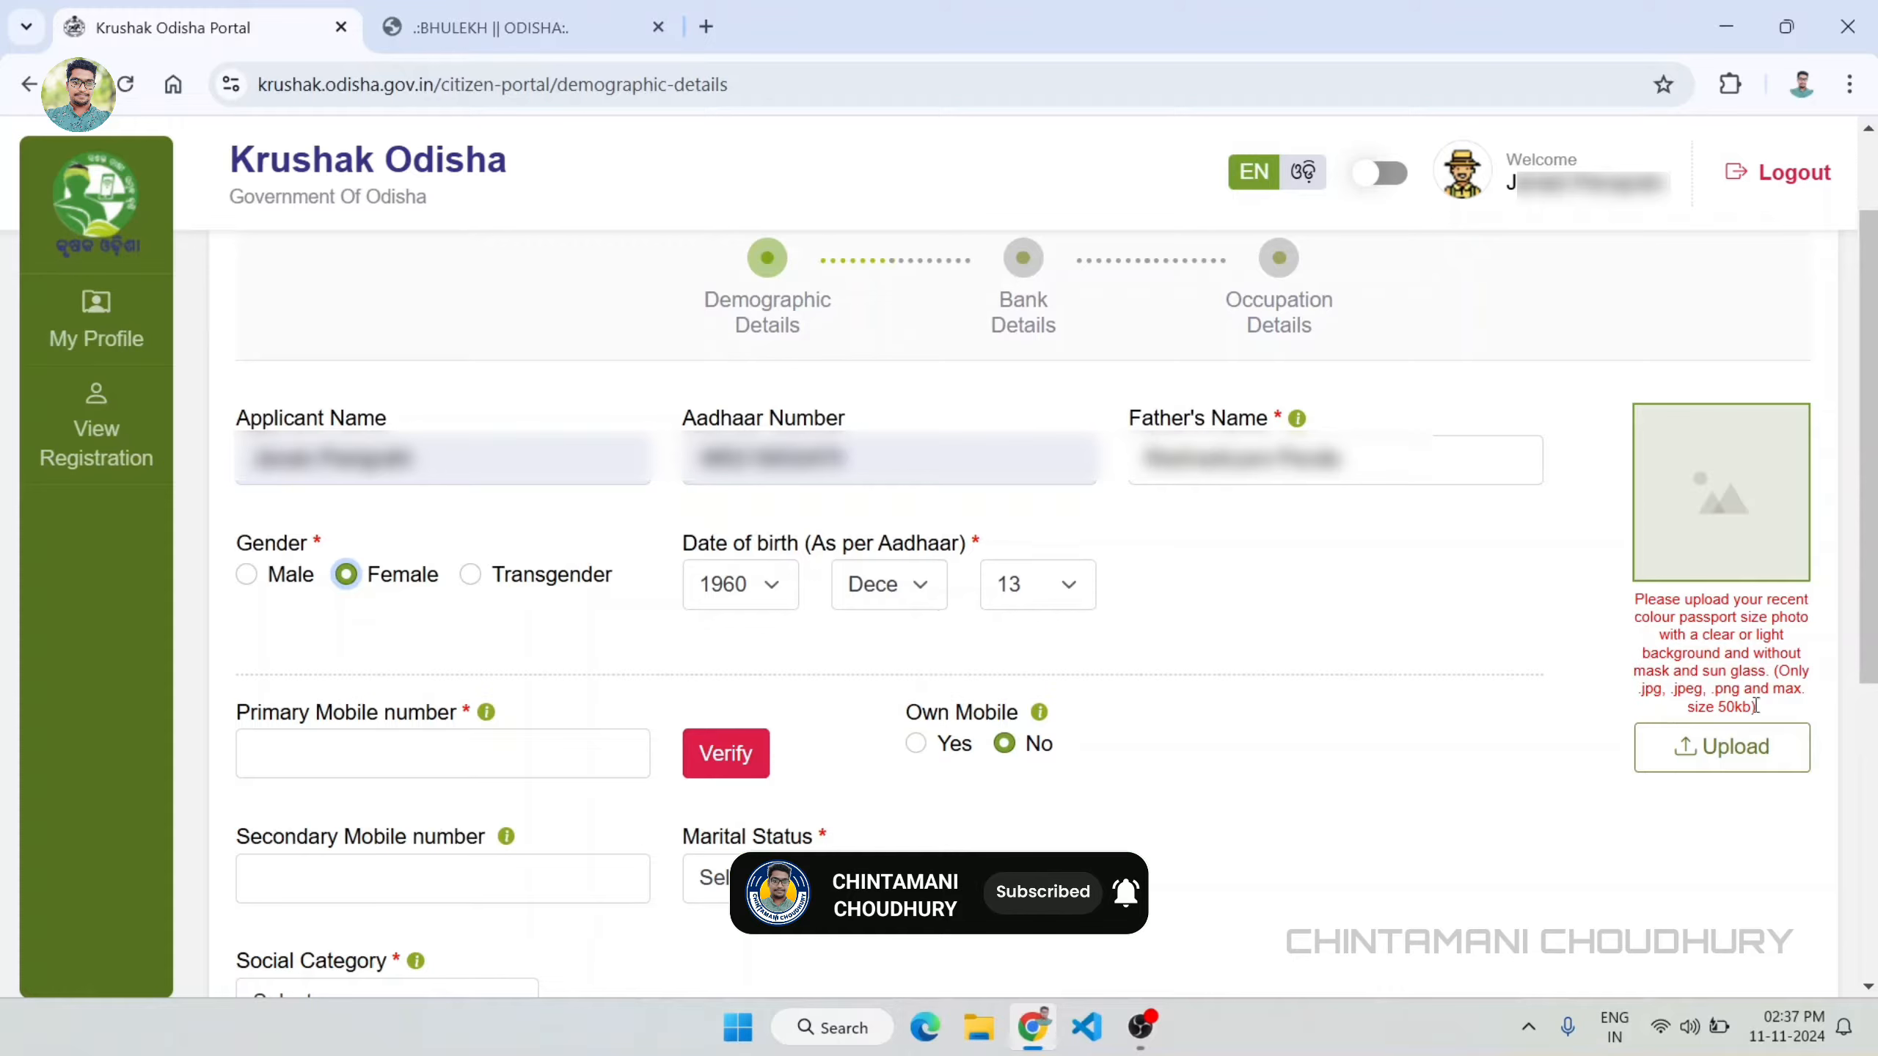
left_click(1758, 762)
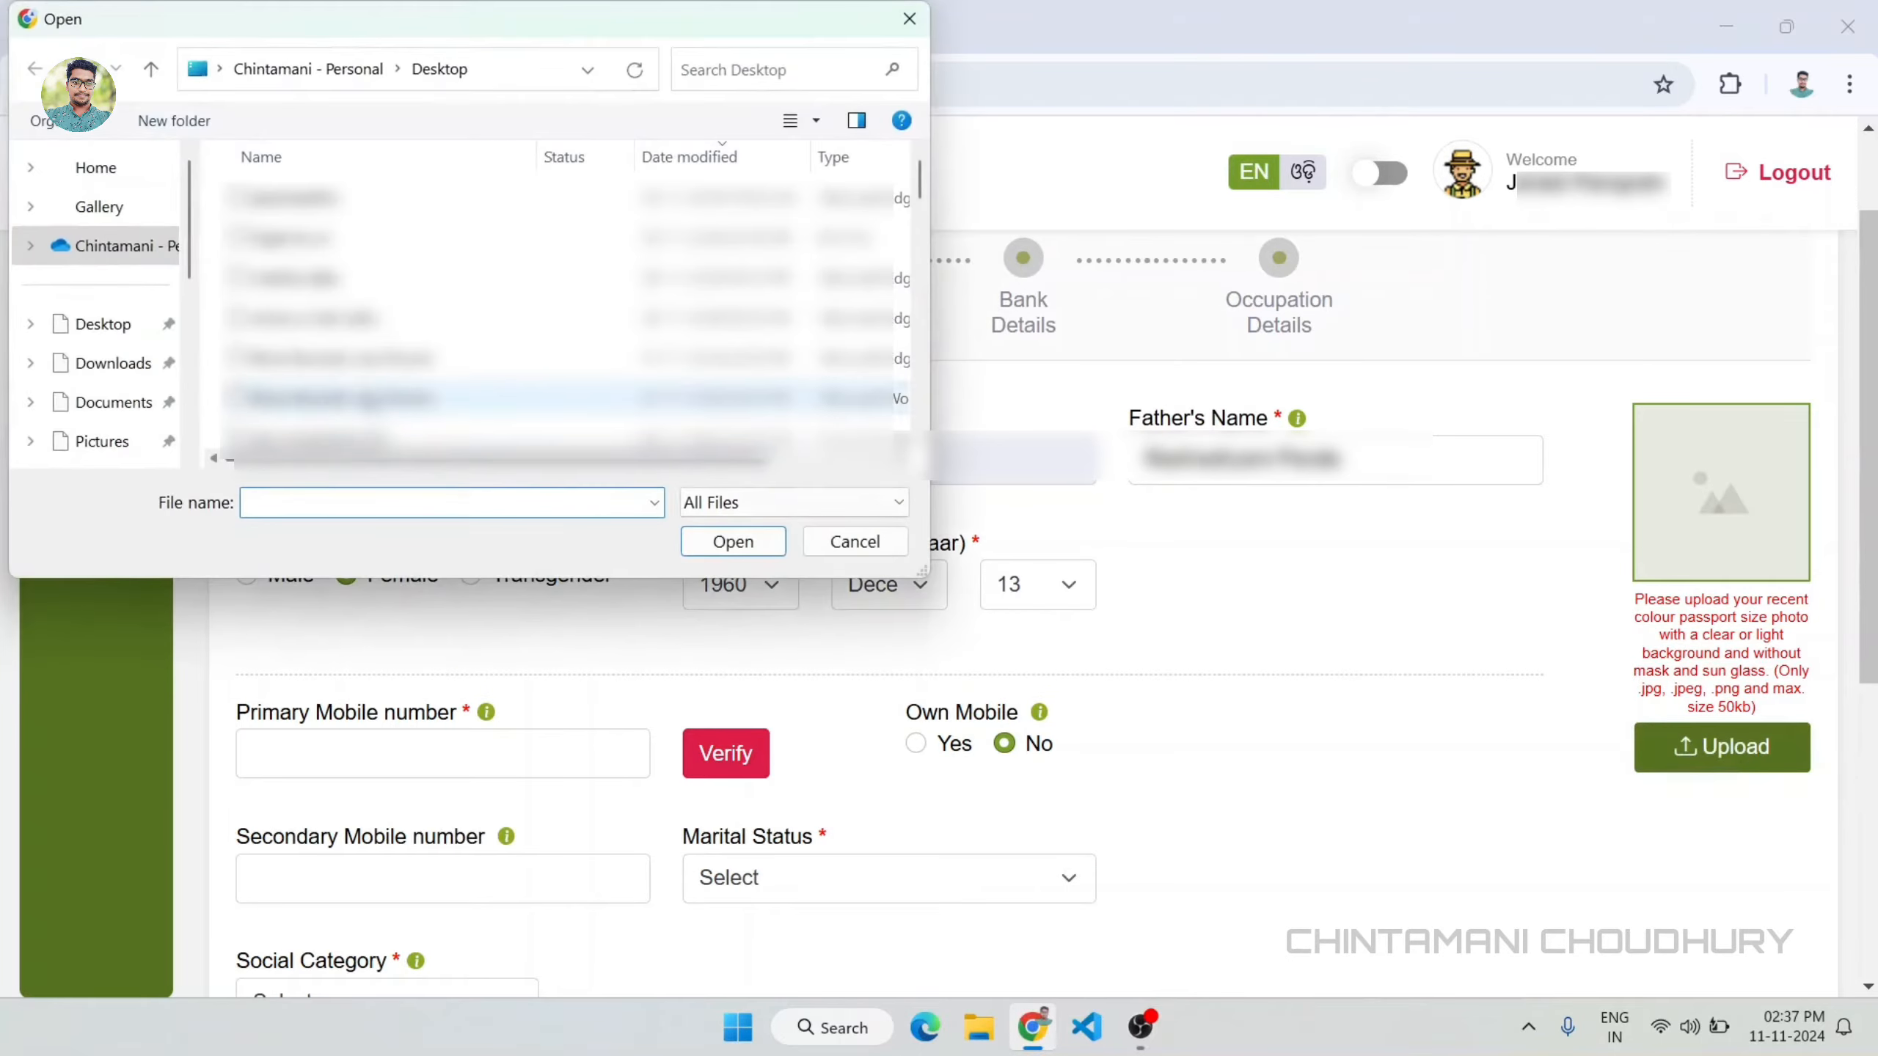
left_click(135, 326)
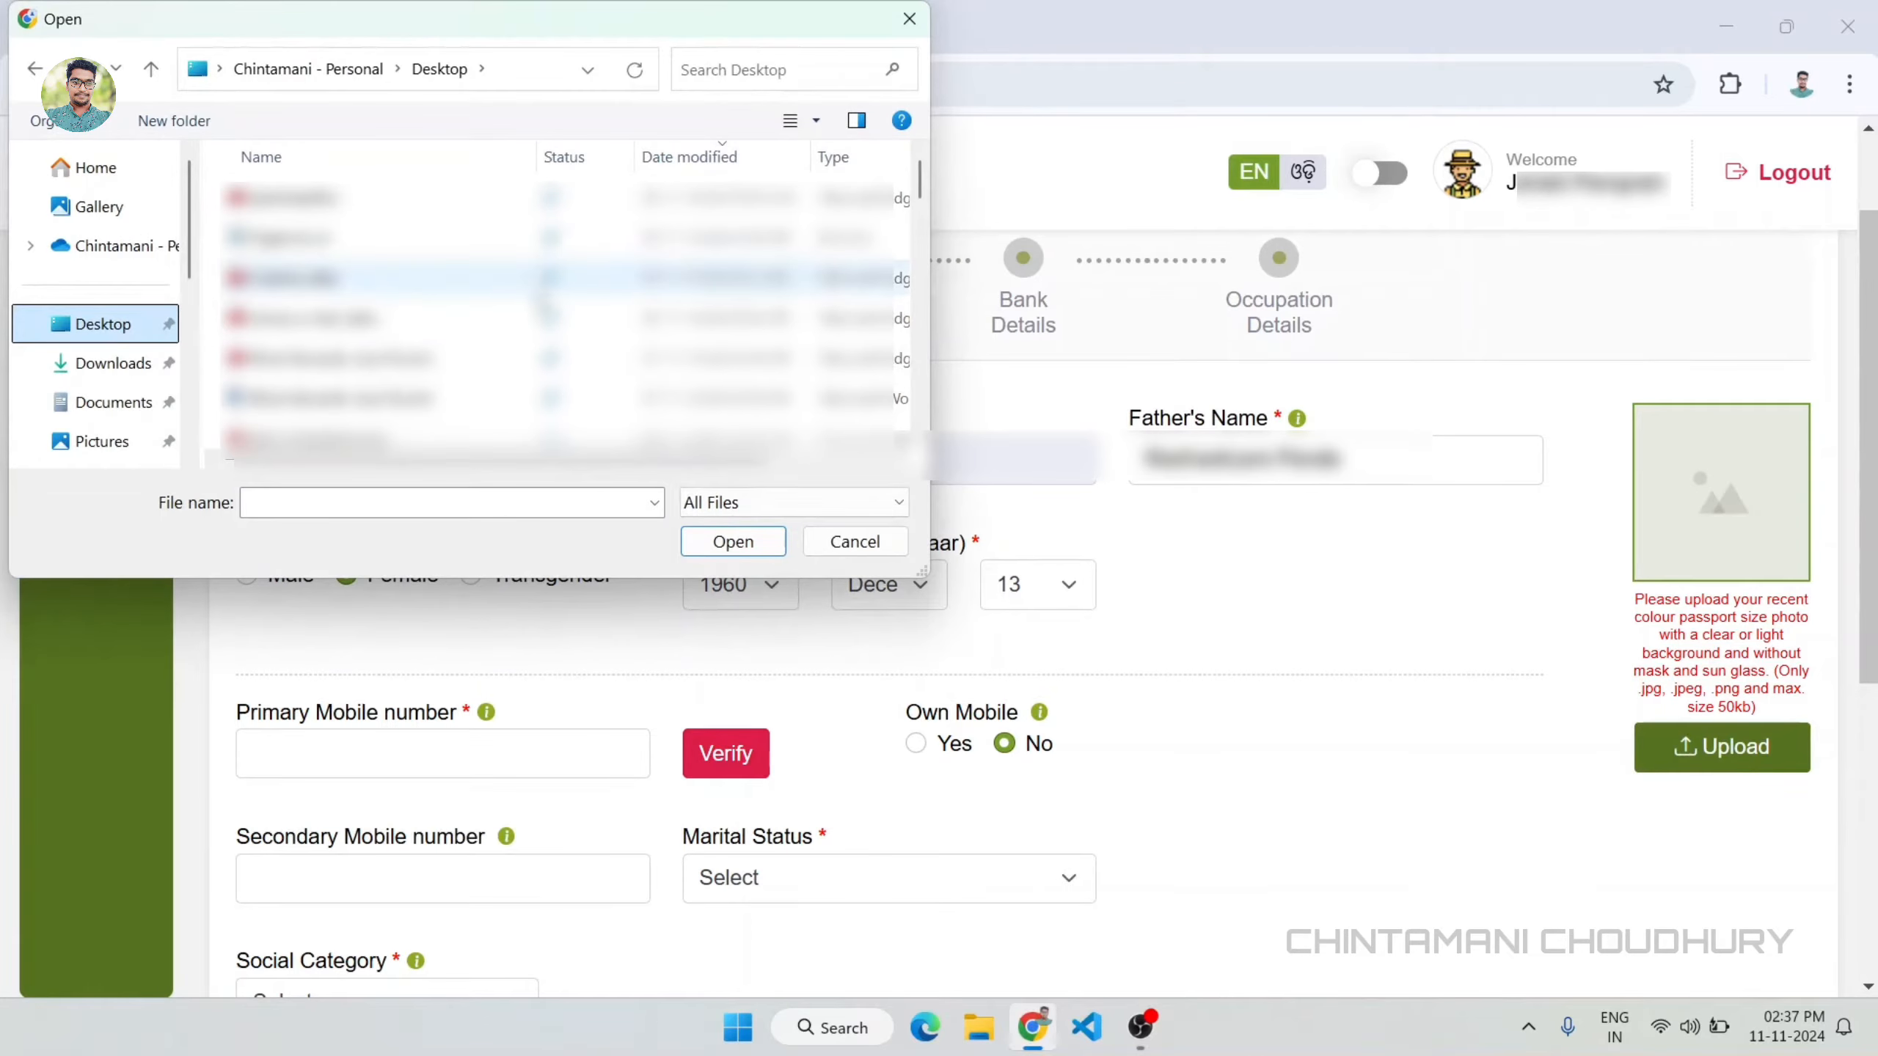
scroll(544, 305, "down", 2)
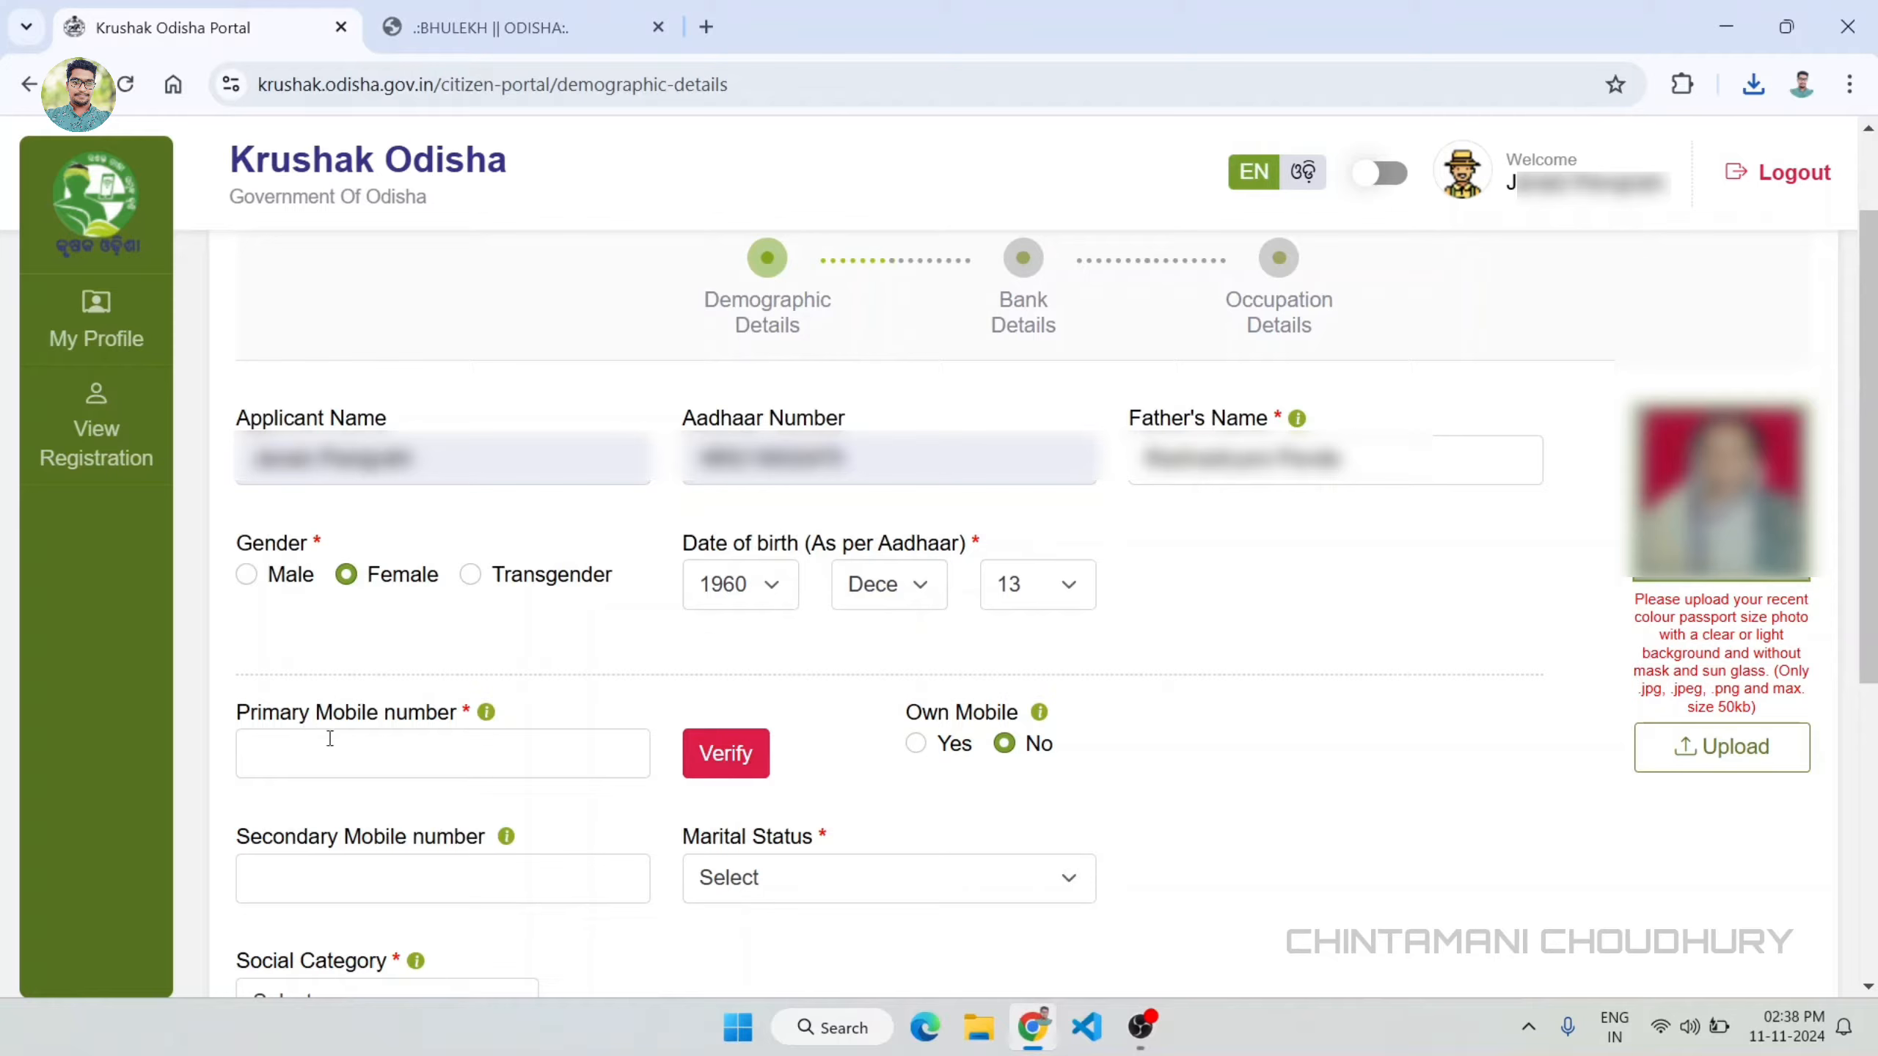
Step: Enter the applicant's primary mobile number and verify it with the one-time password (OTP)
left_click(392, 752)
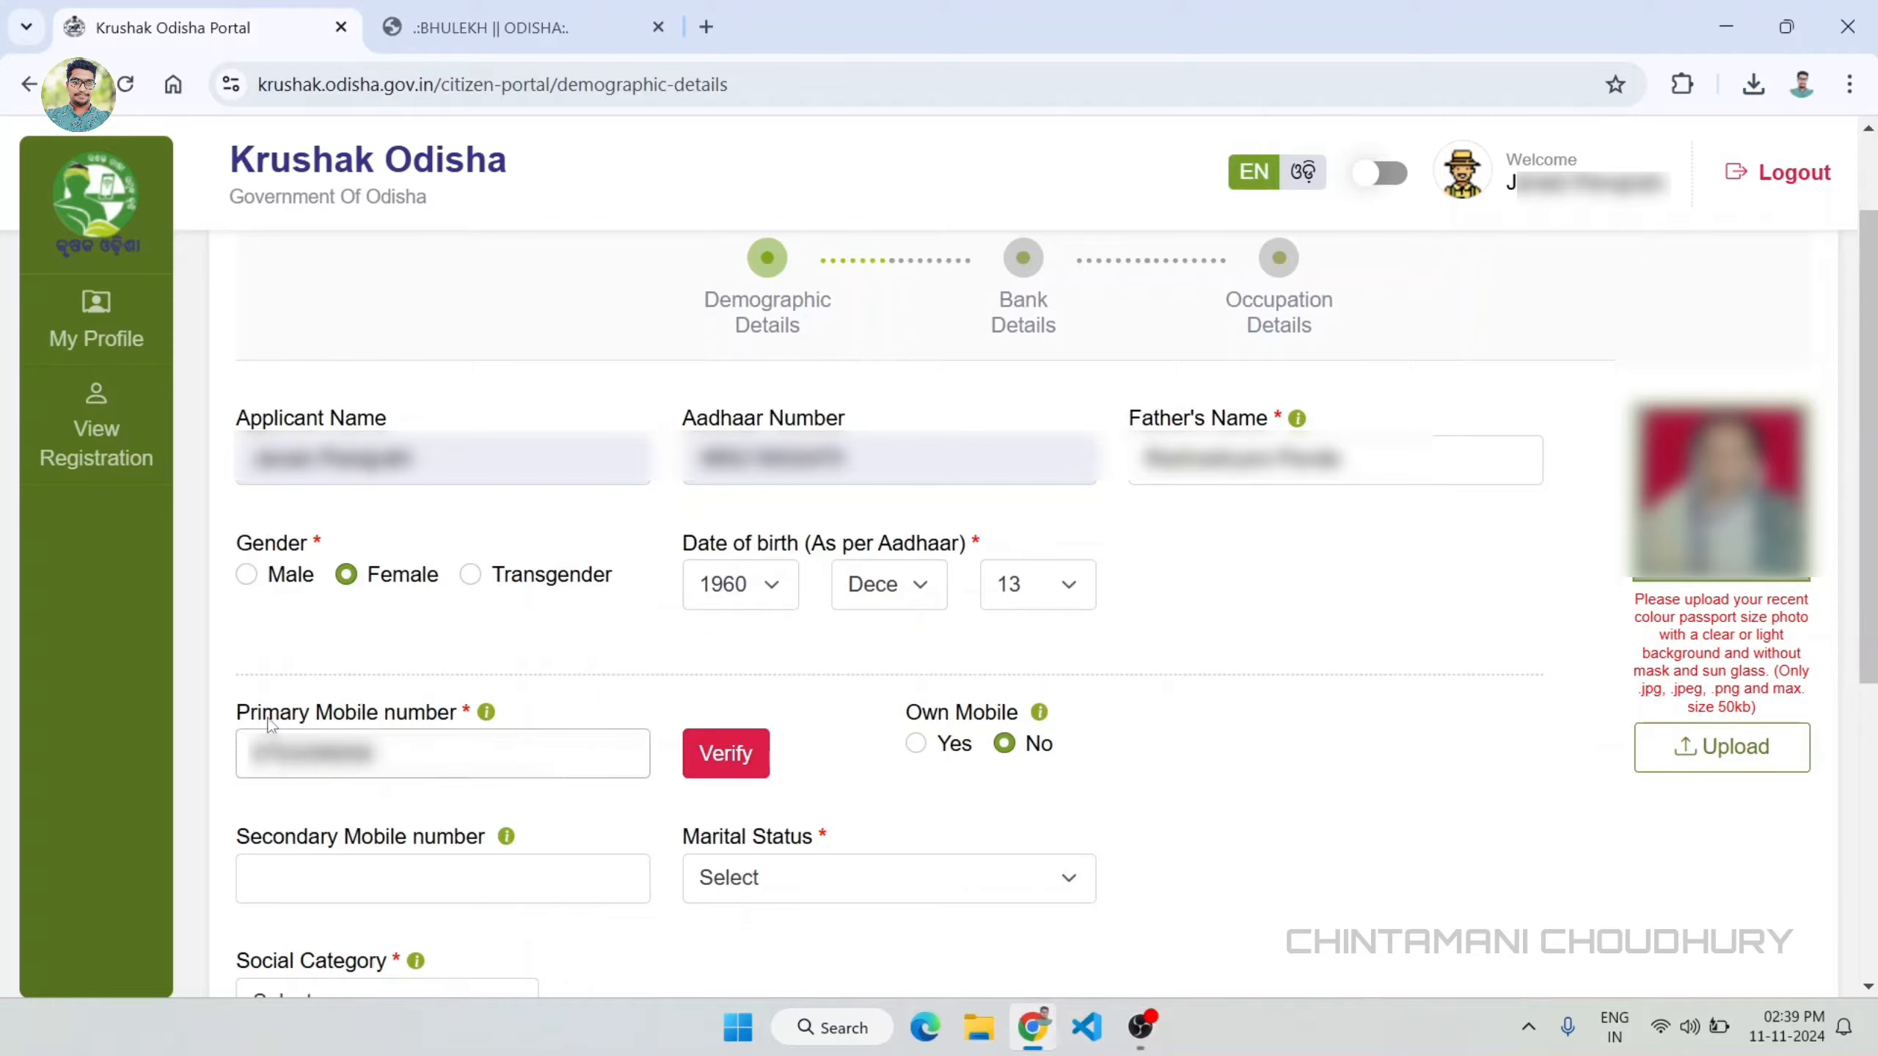
left_click(723, 755)
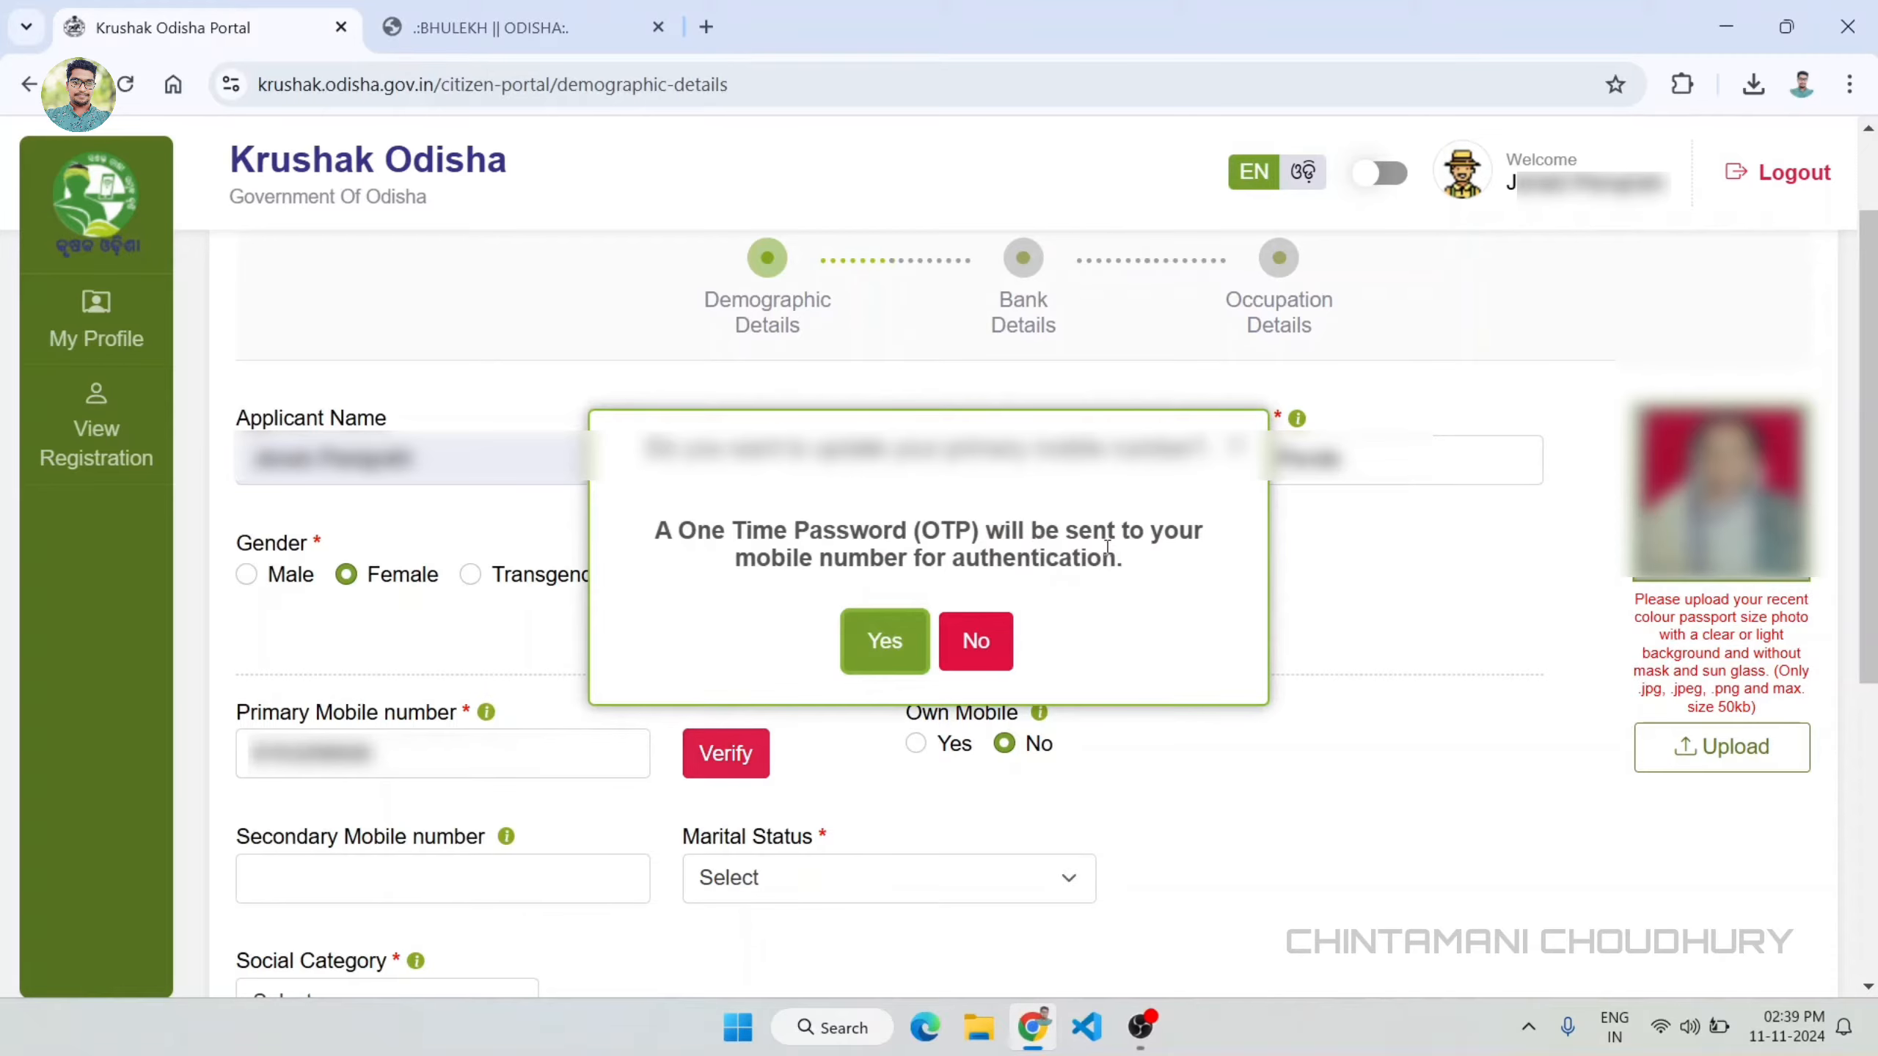
left_click(876, 629)
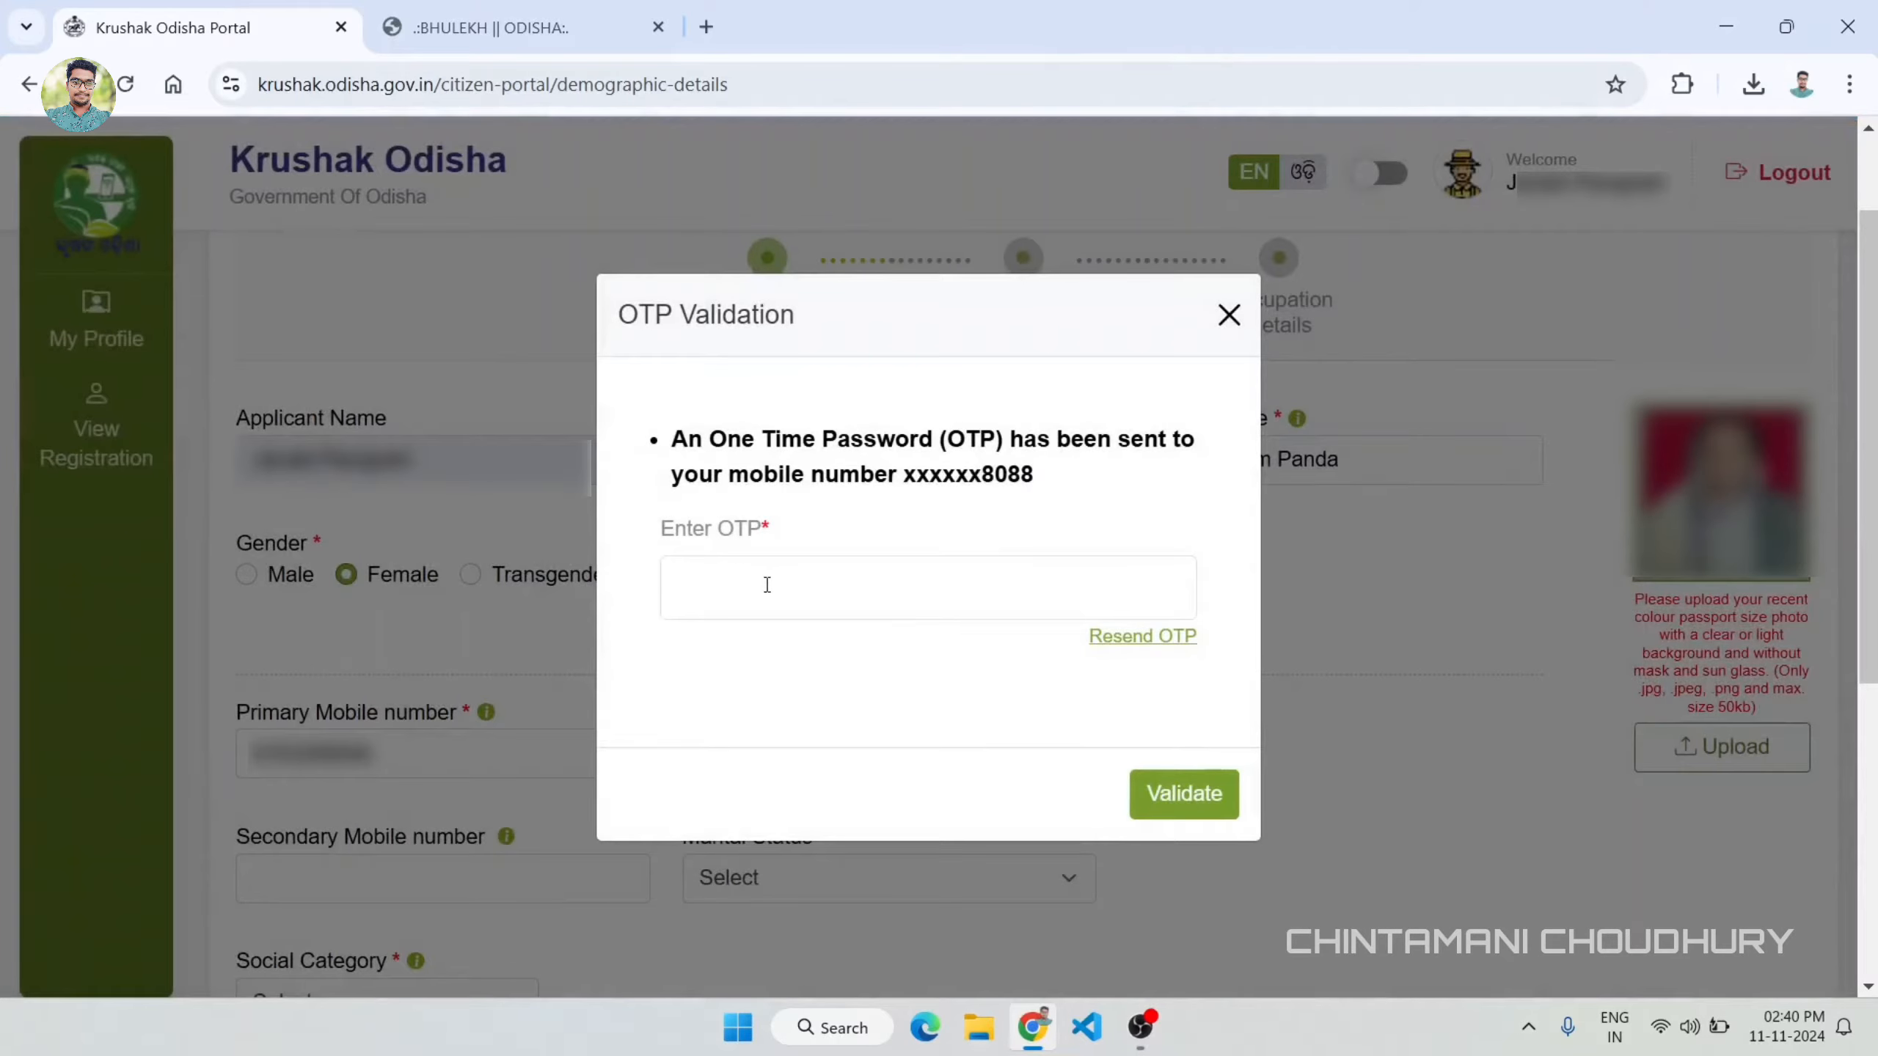
left_click(871, 586)
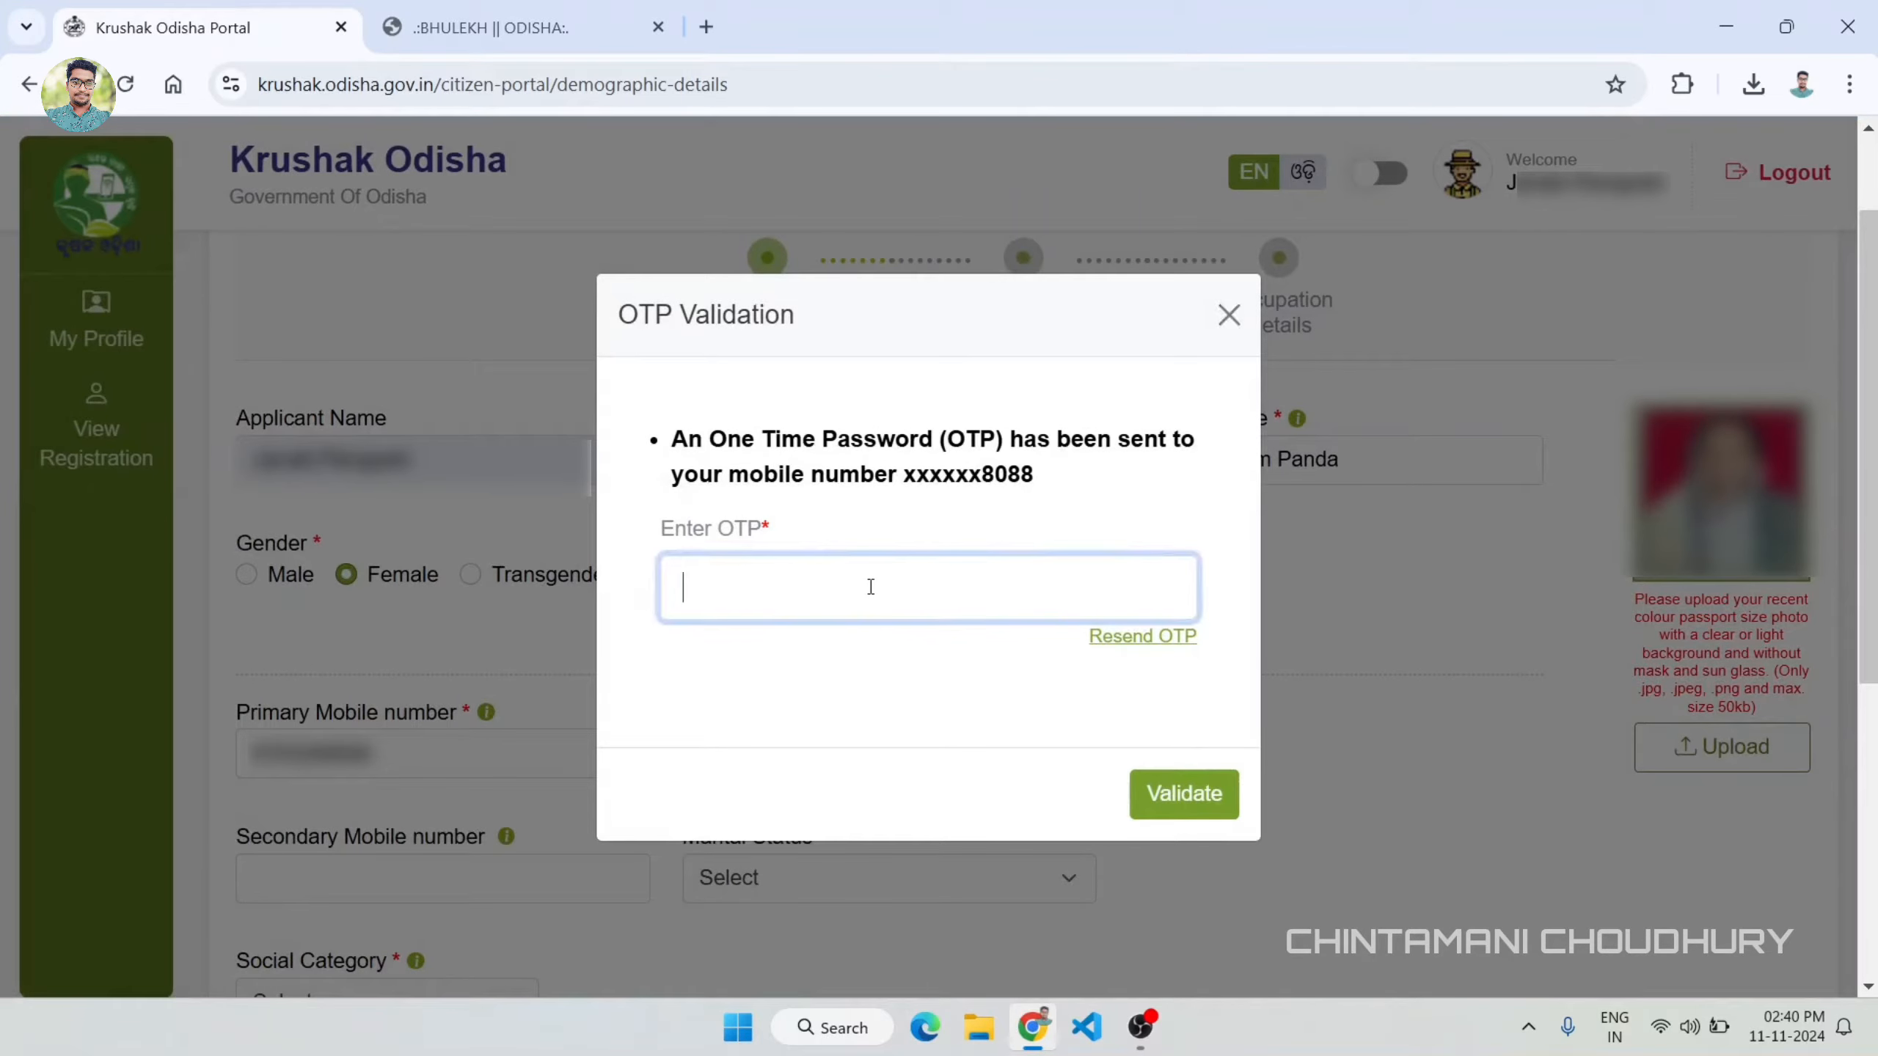
key("ctrl+v")
left_click(1199, 804)
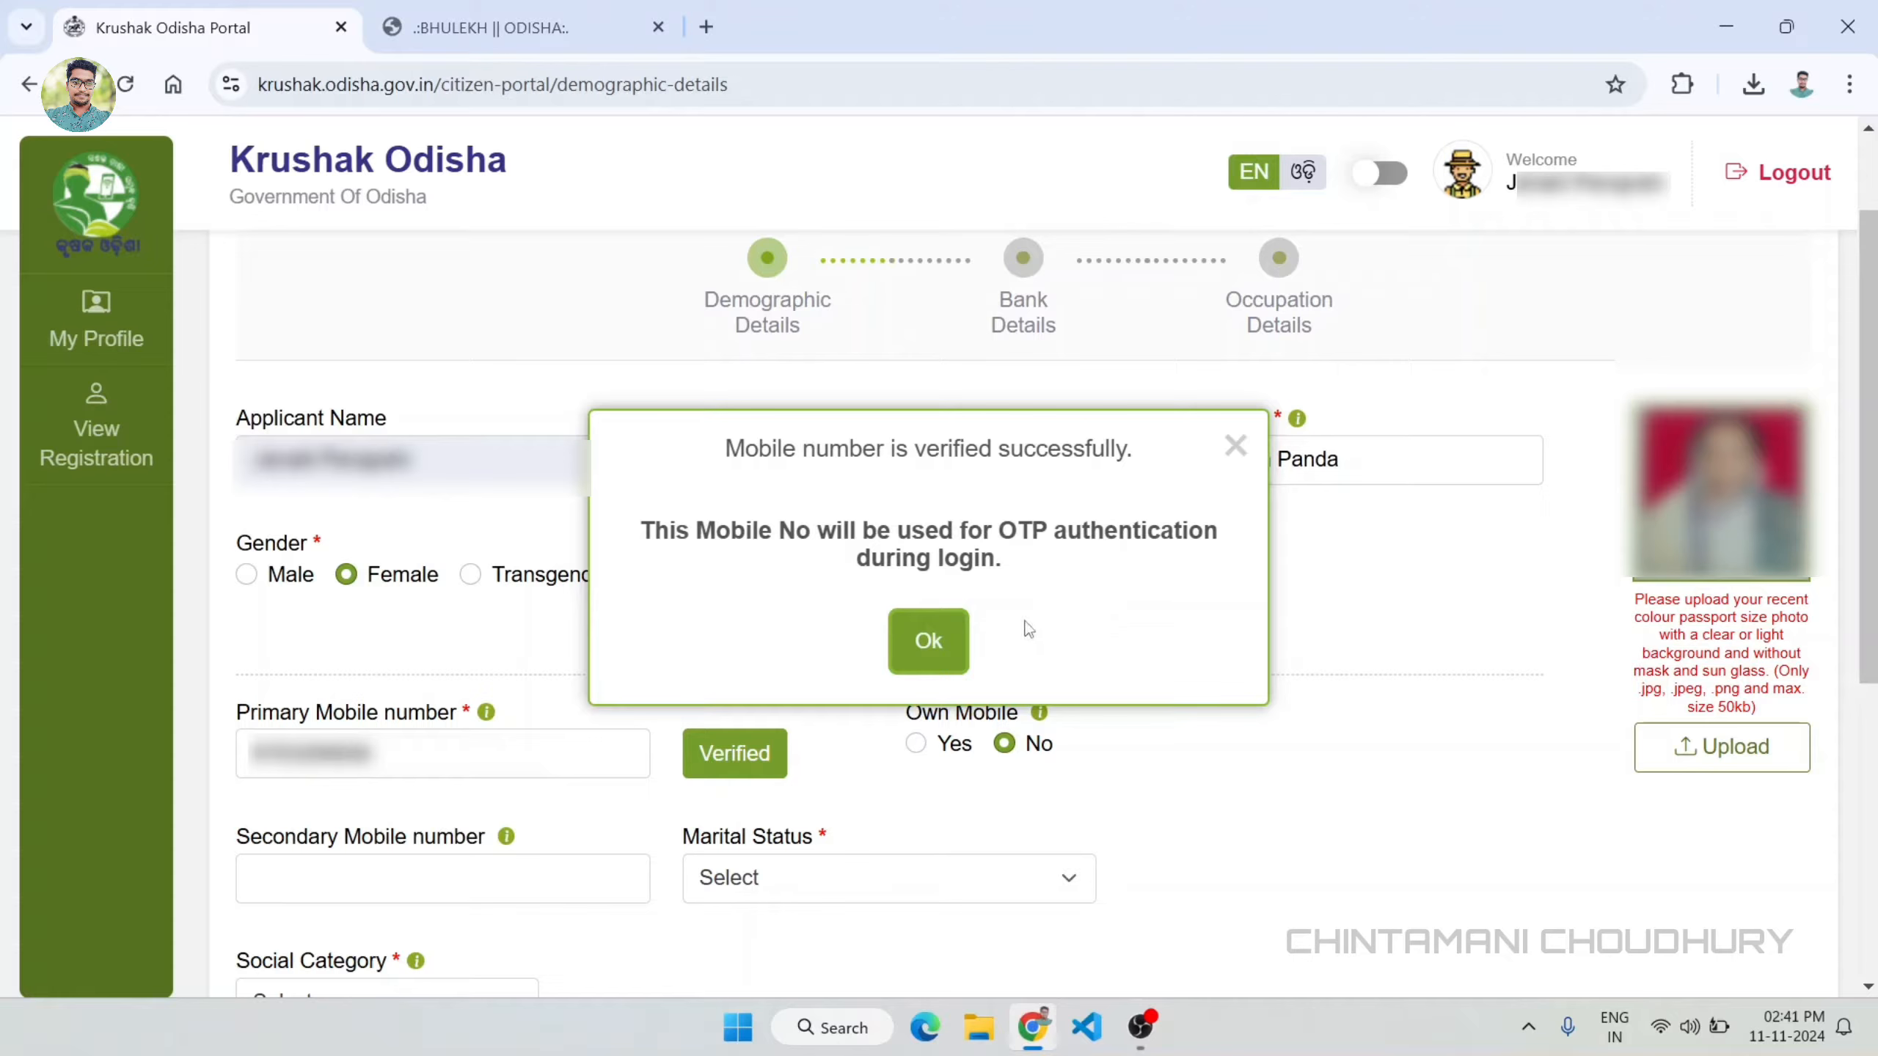
left_click(935, 642)
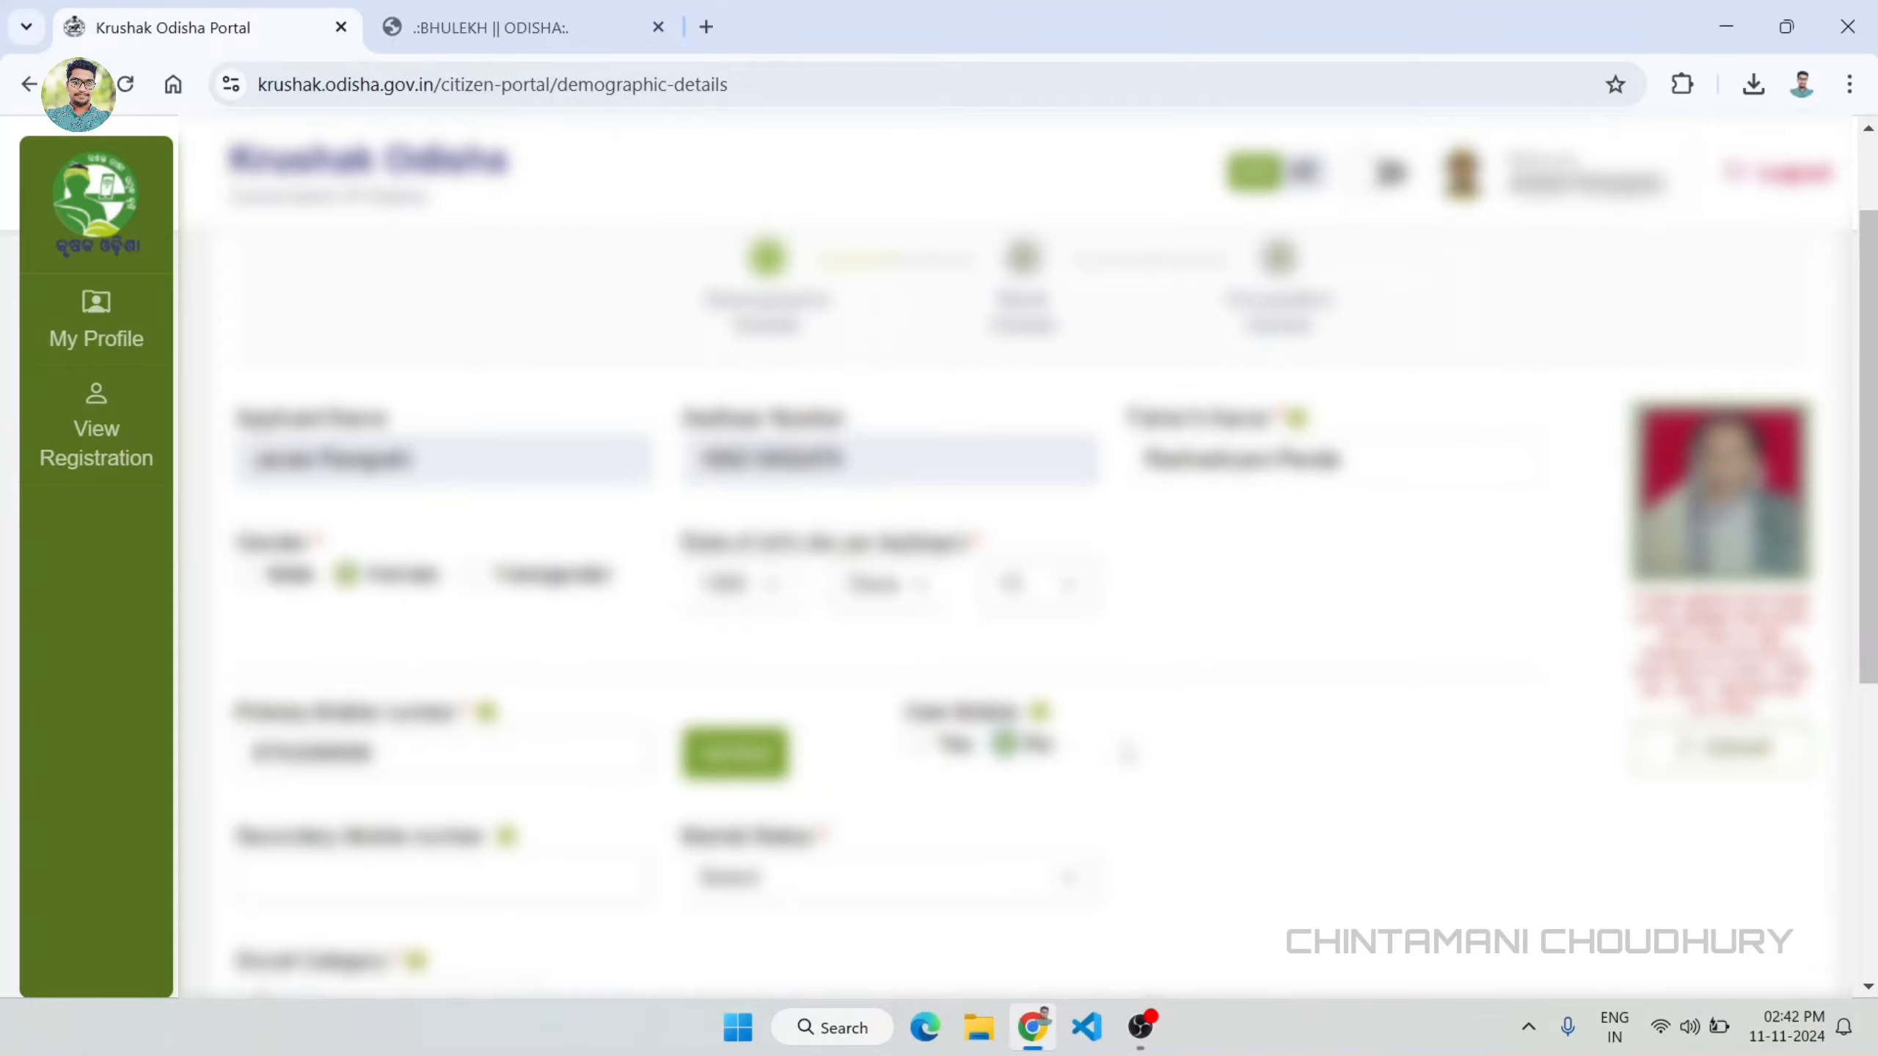
Step: Set the marital status to Widowed and the social category to General
scroll(423, 587, "down", 5)
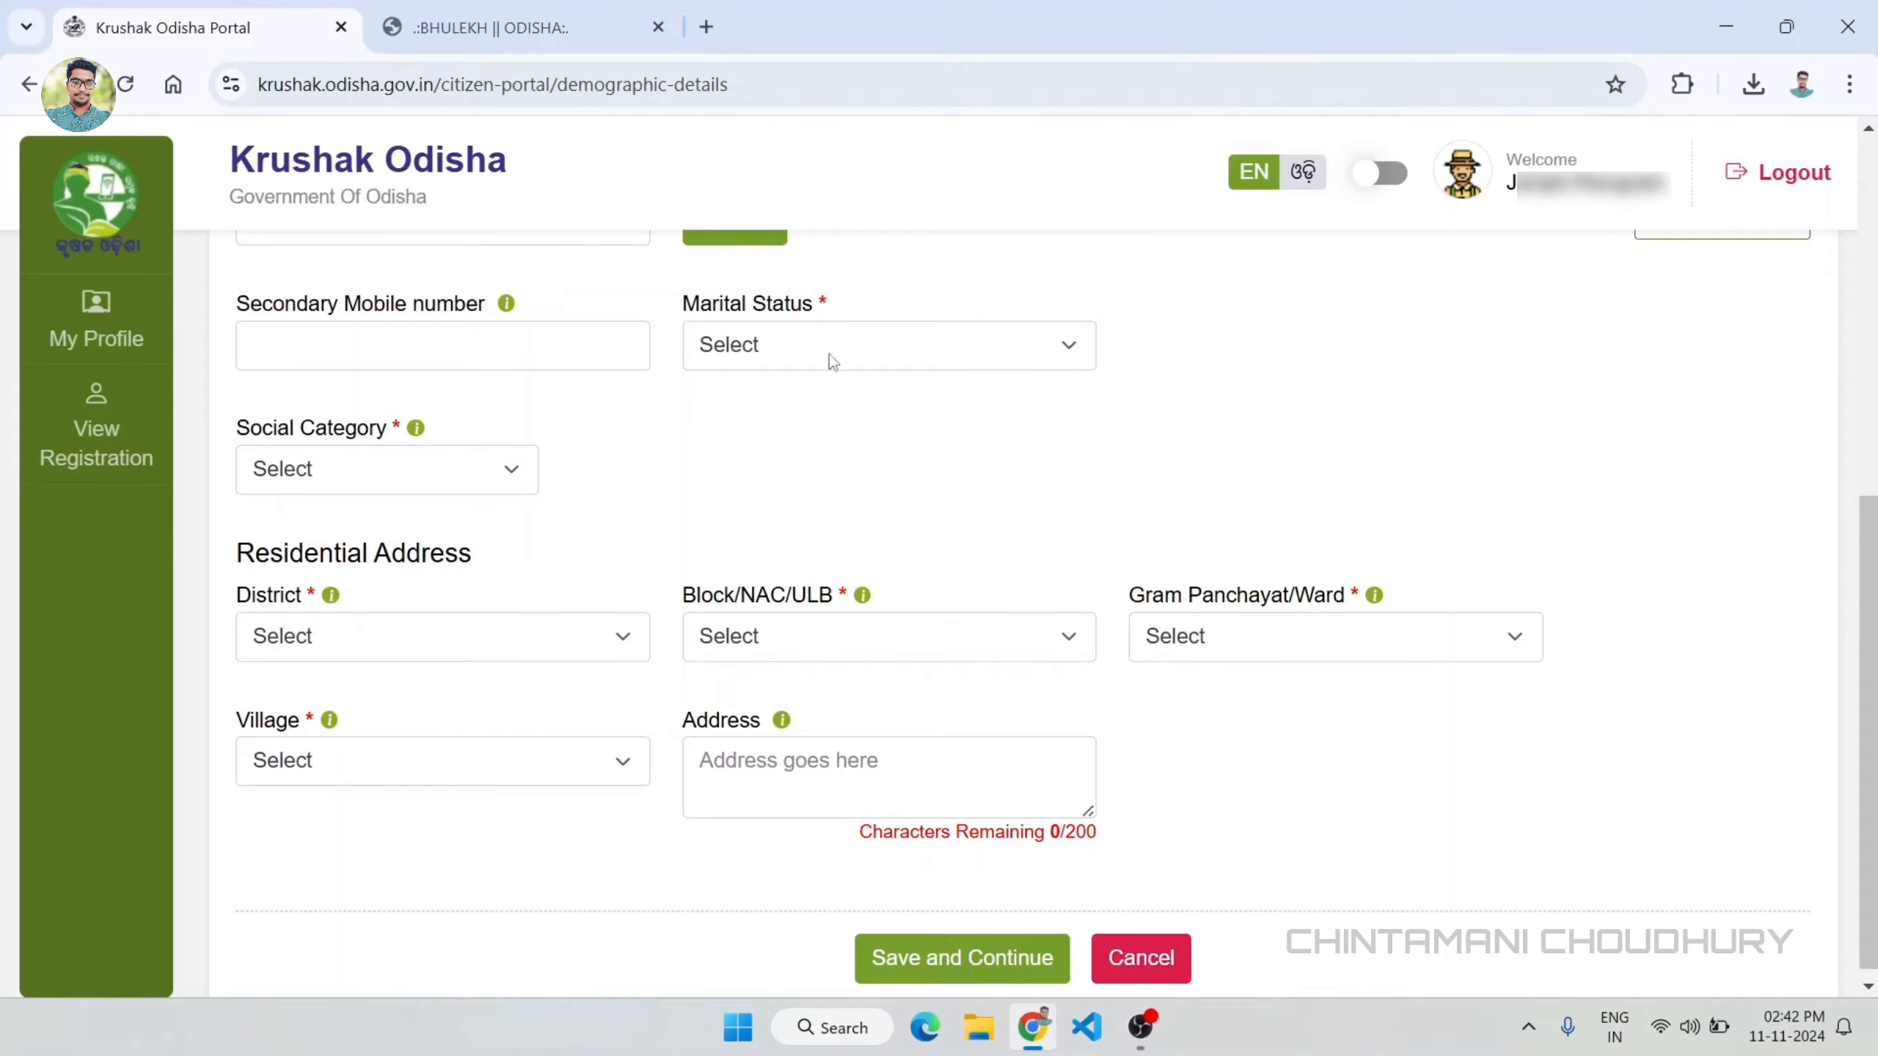
left_click(913, 362)
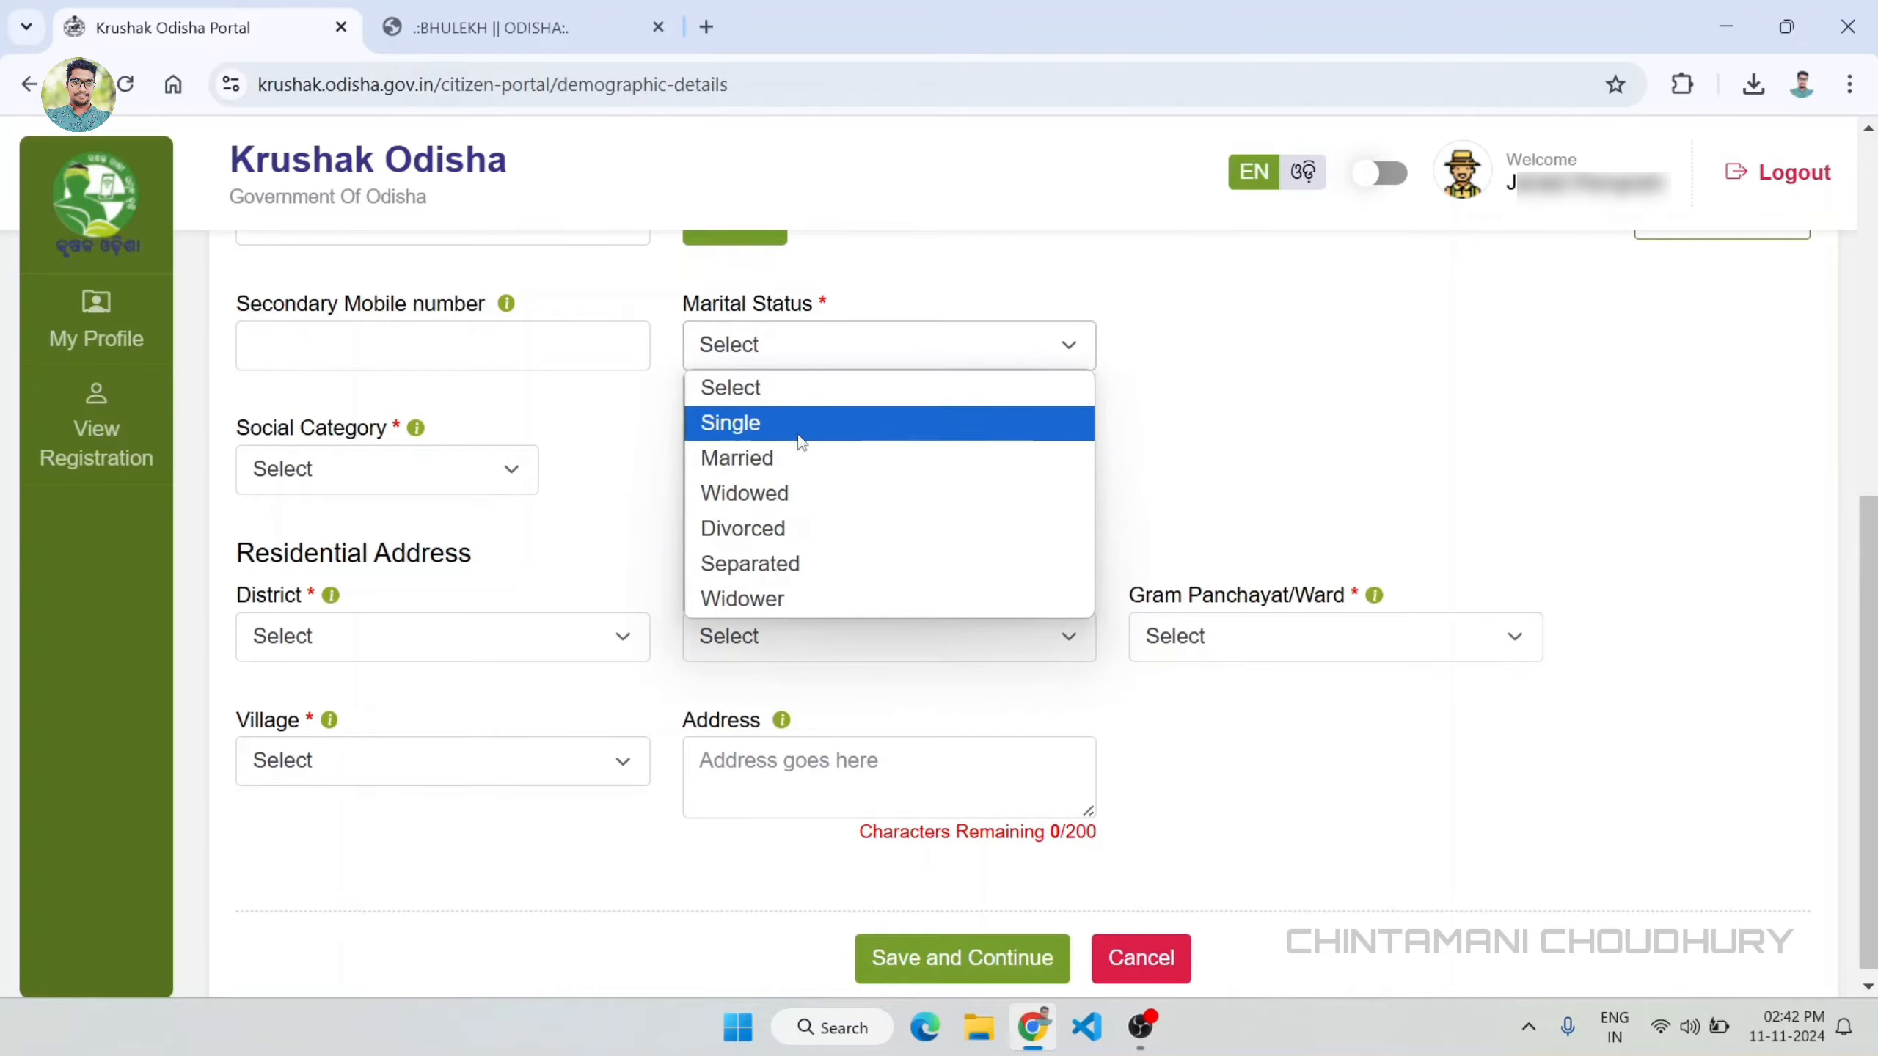
left_click(743, 493)
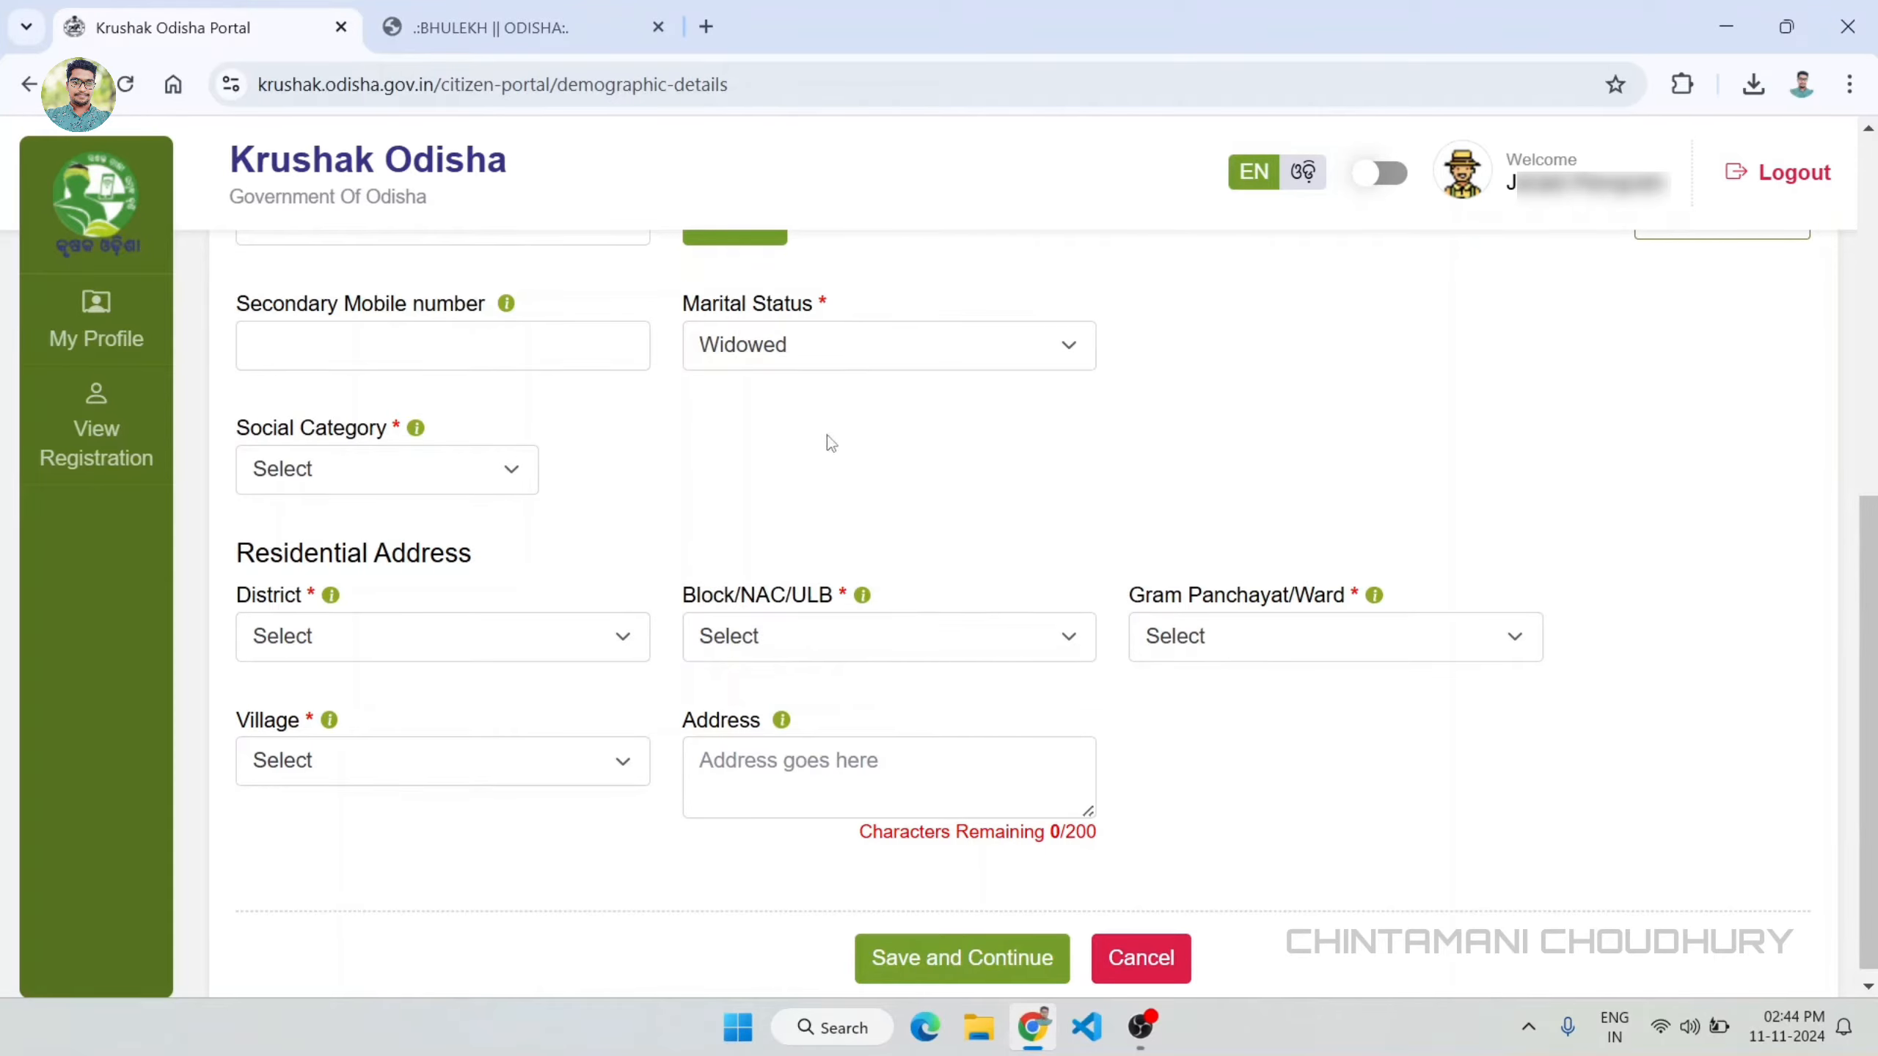
left_click(316, 468)
left_click(288, 549)
Step: Select the applicant's district and block in the residential address
left_click(610, 645)
left_click(362, 381)
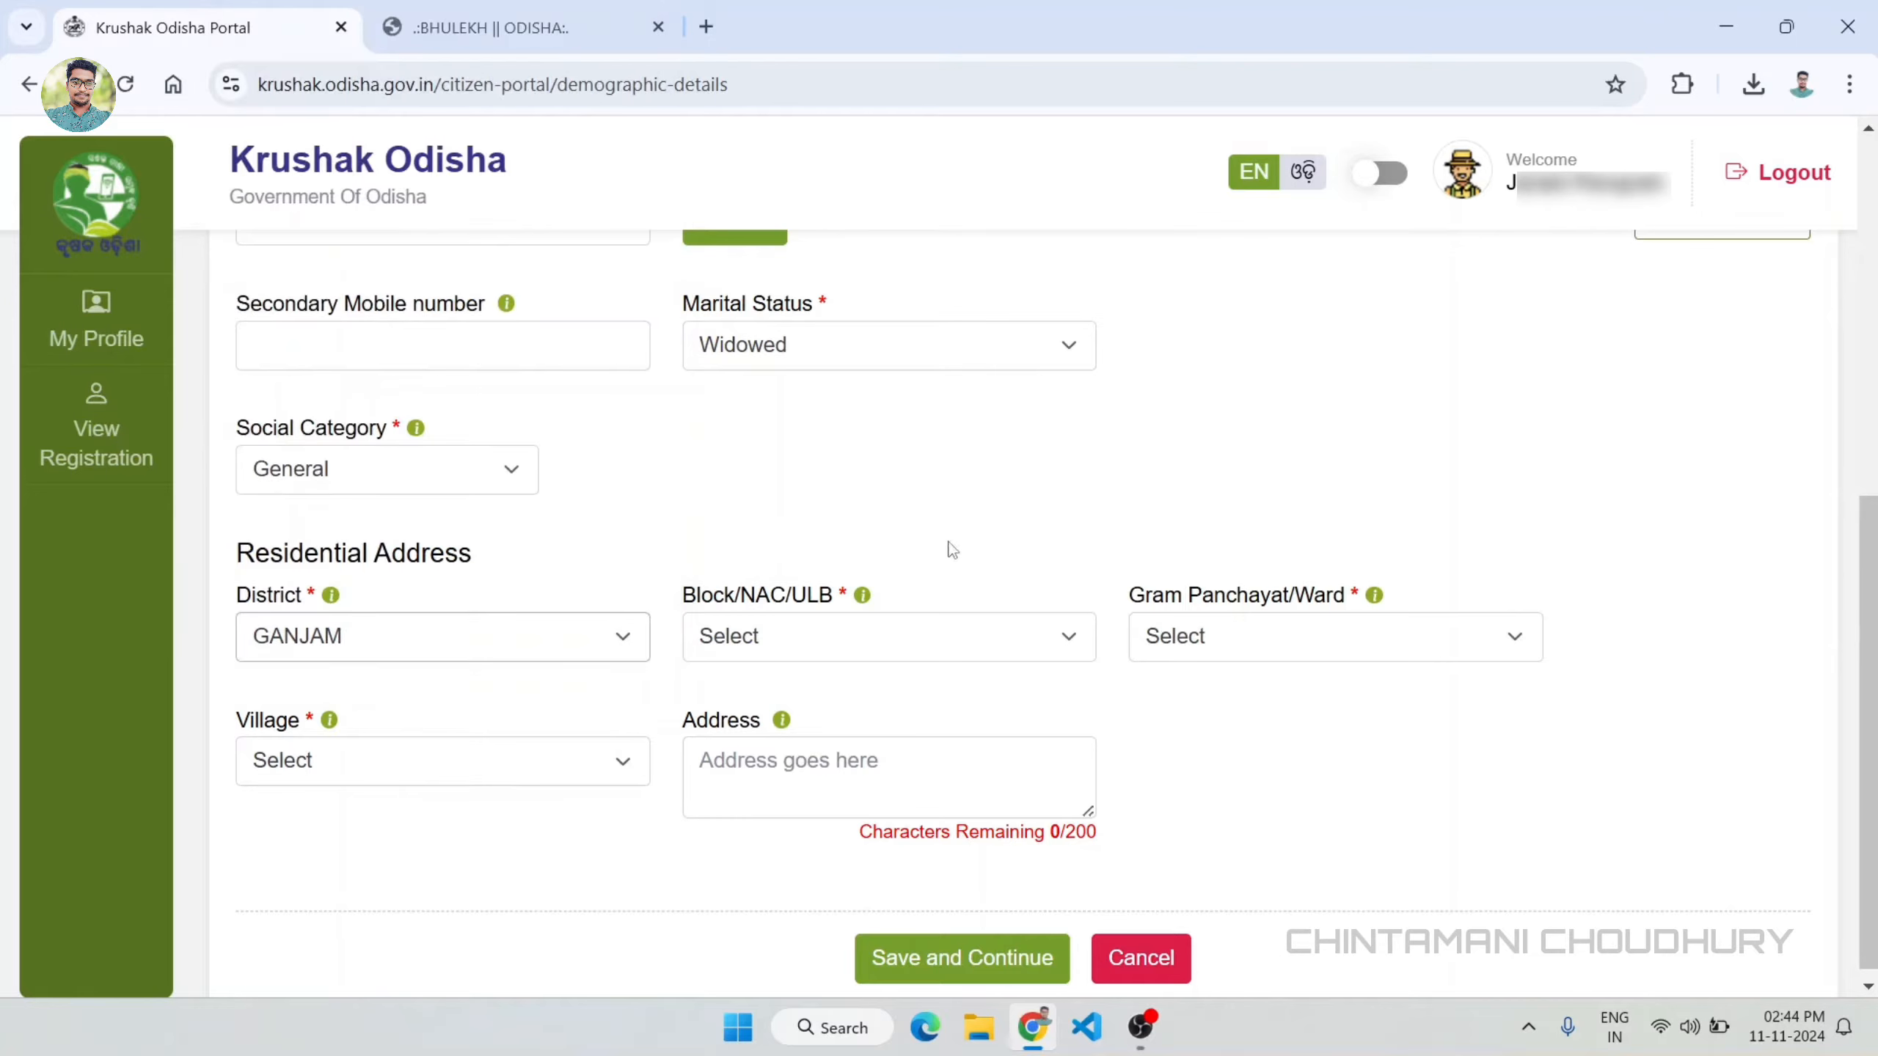
left_click(943, 660)
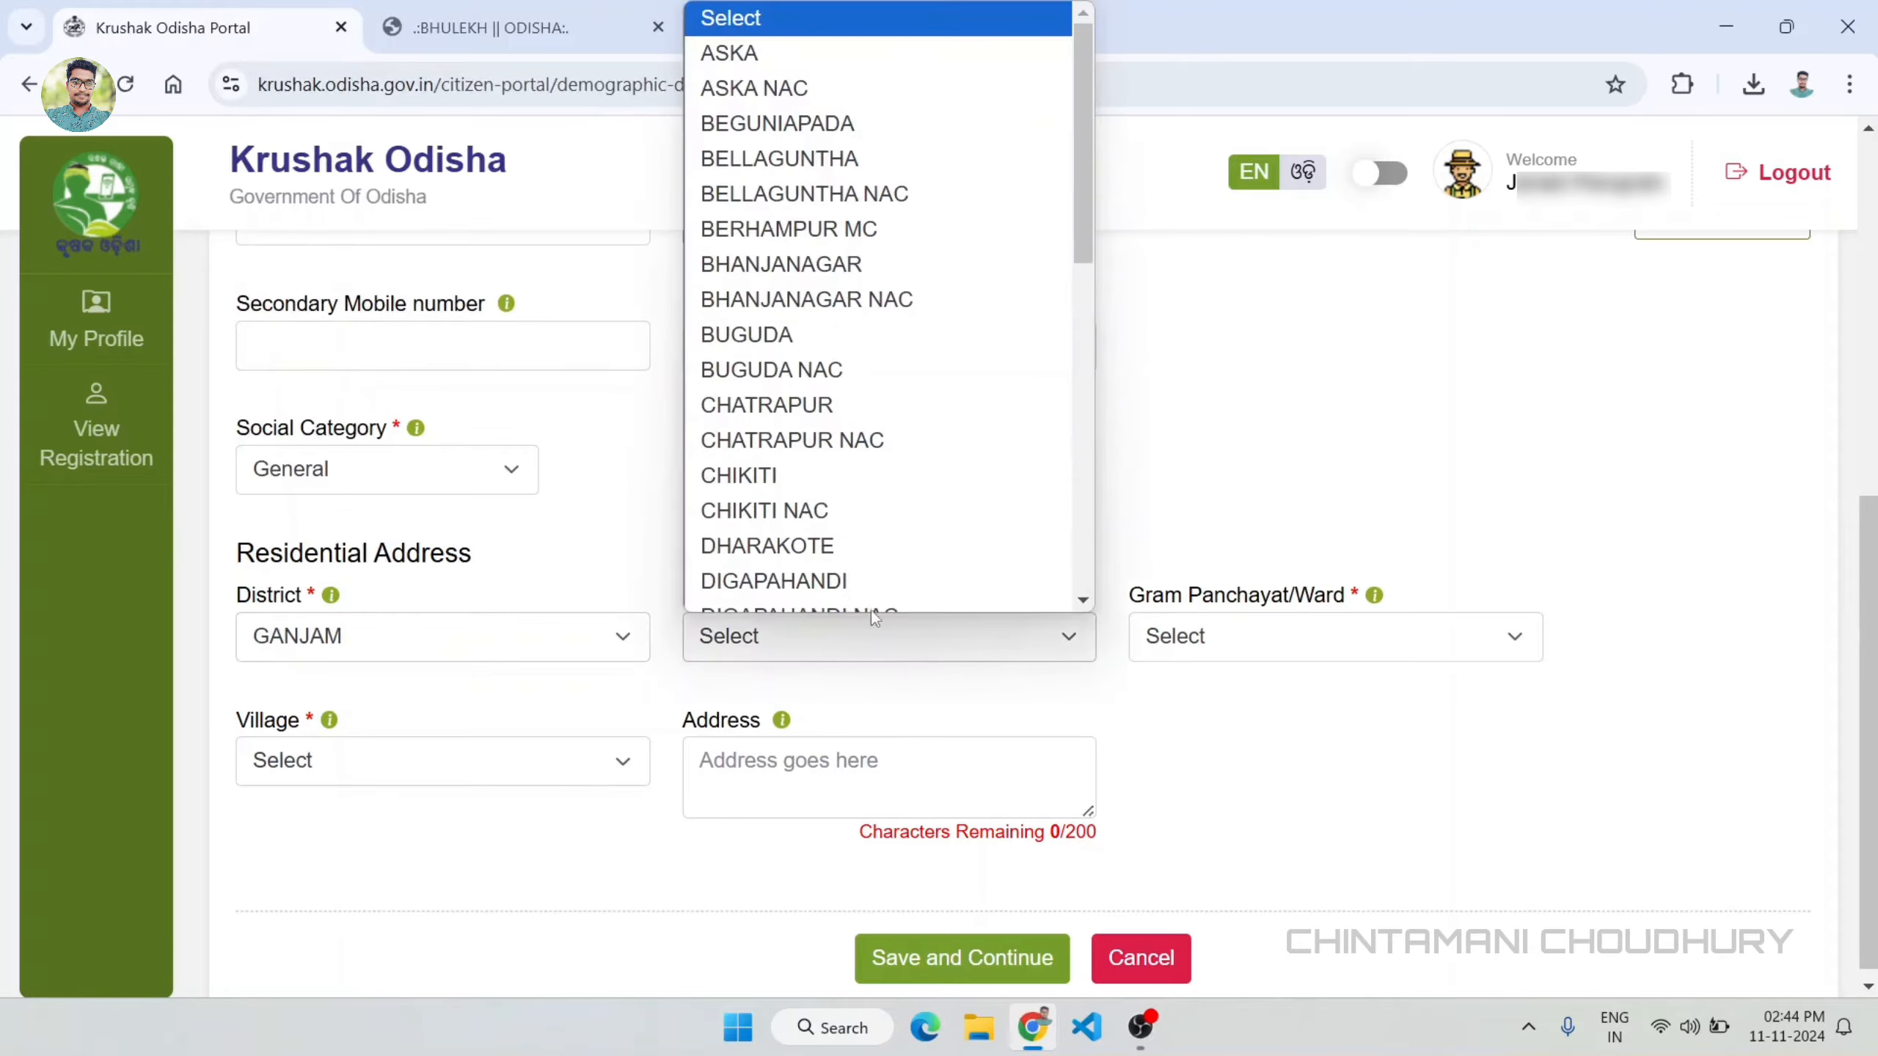
scroll(813, 518, "down", 1)
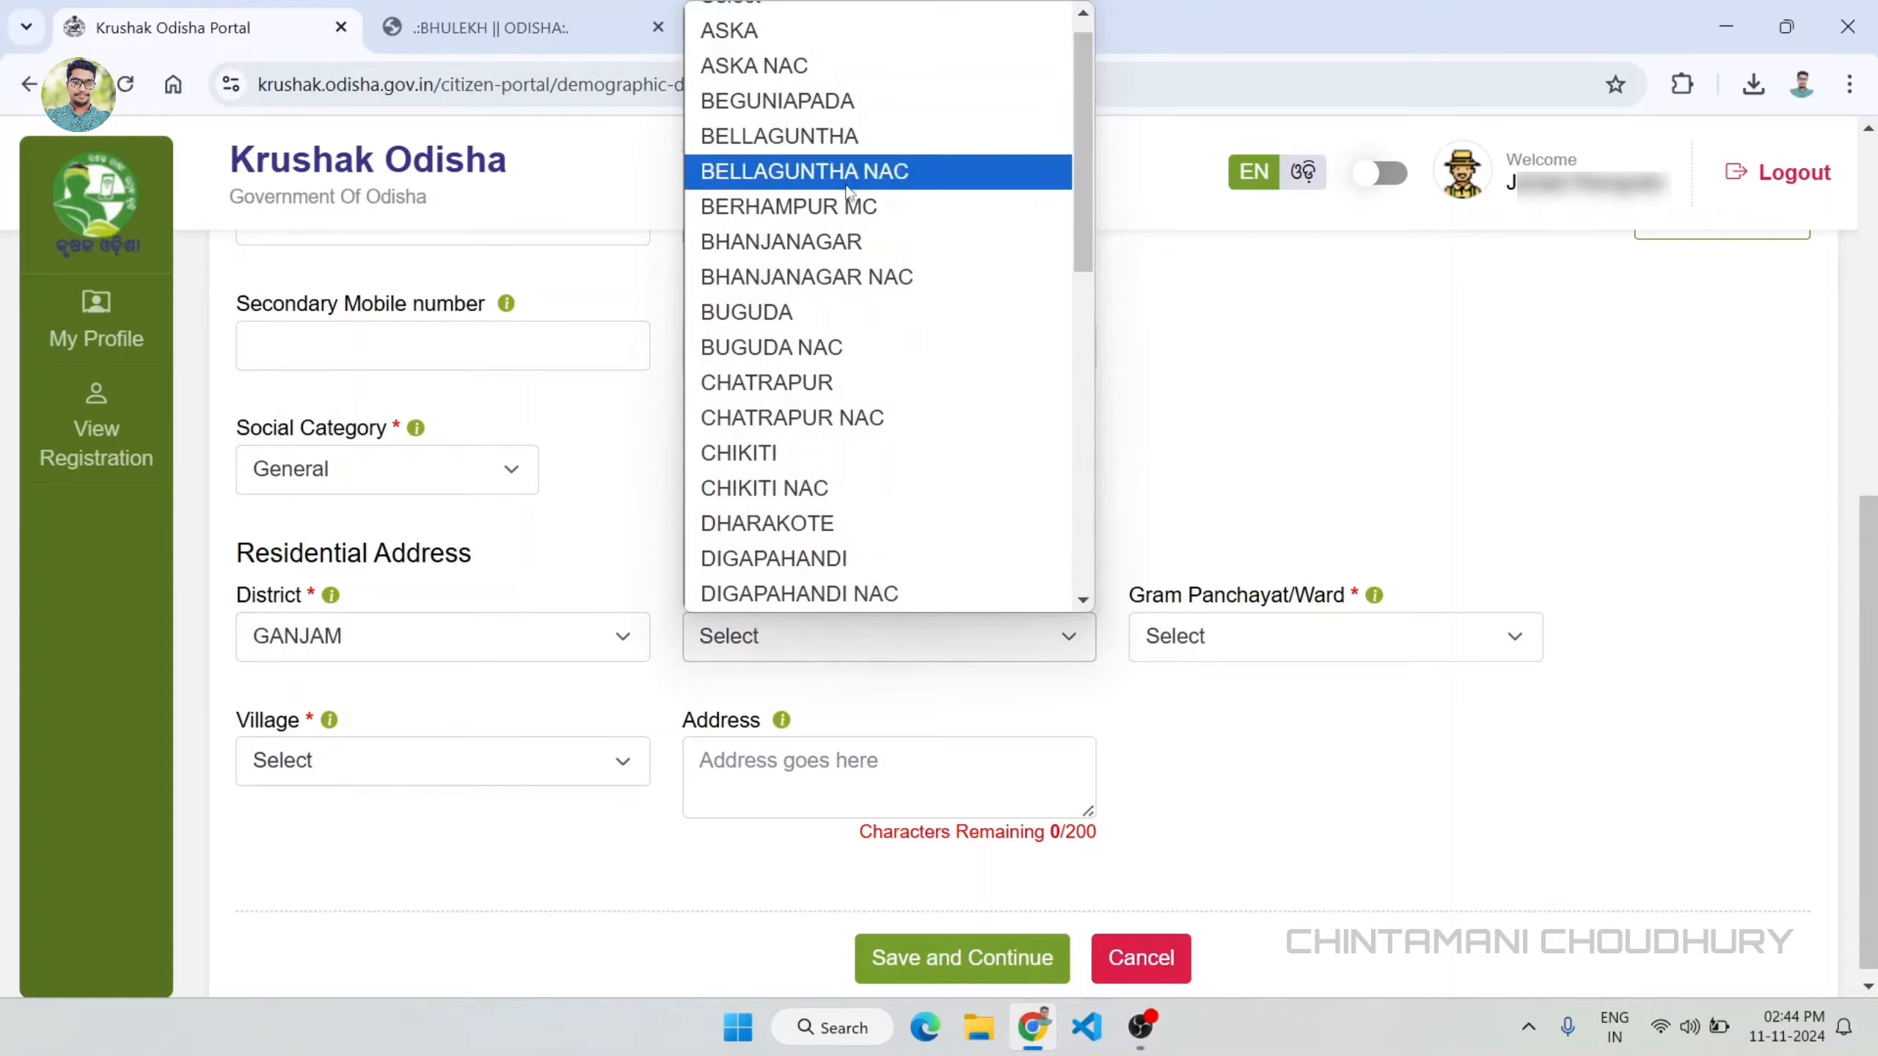
scroll(790, 531, "down", 5)
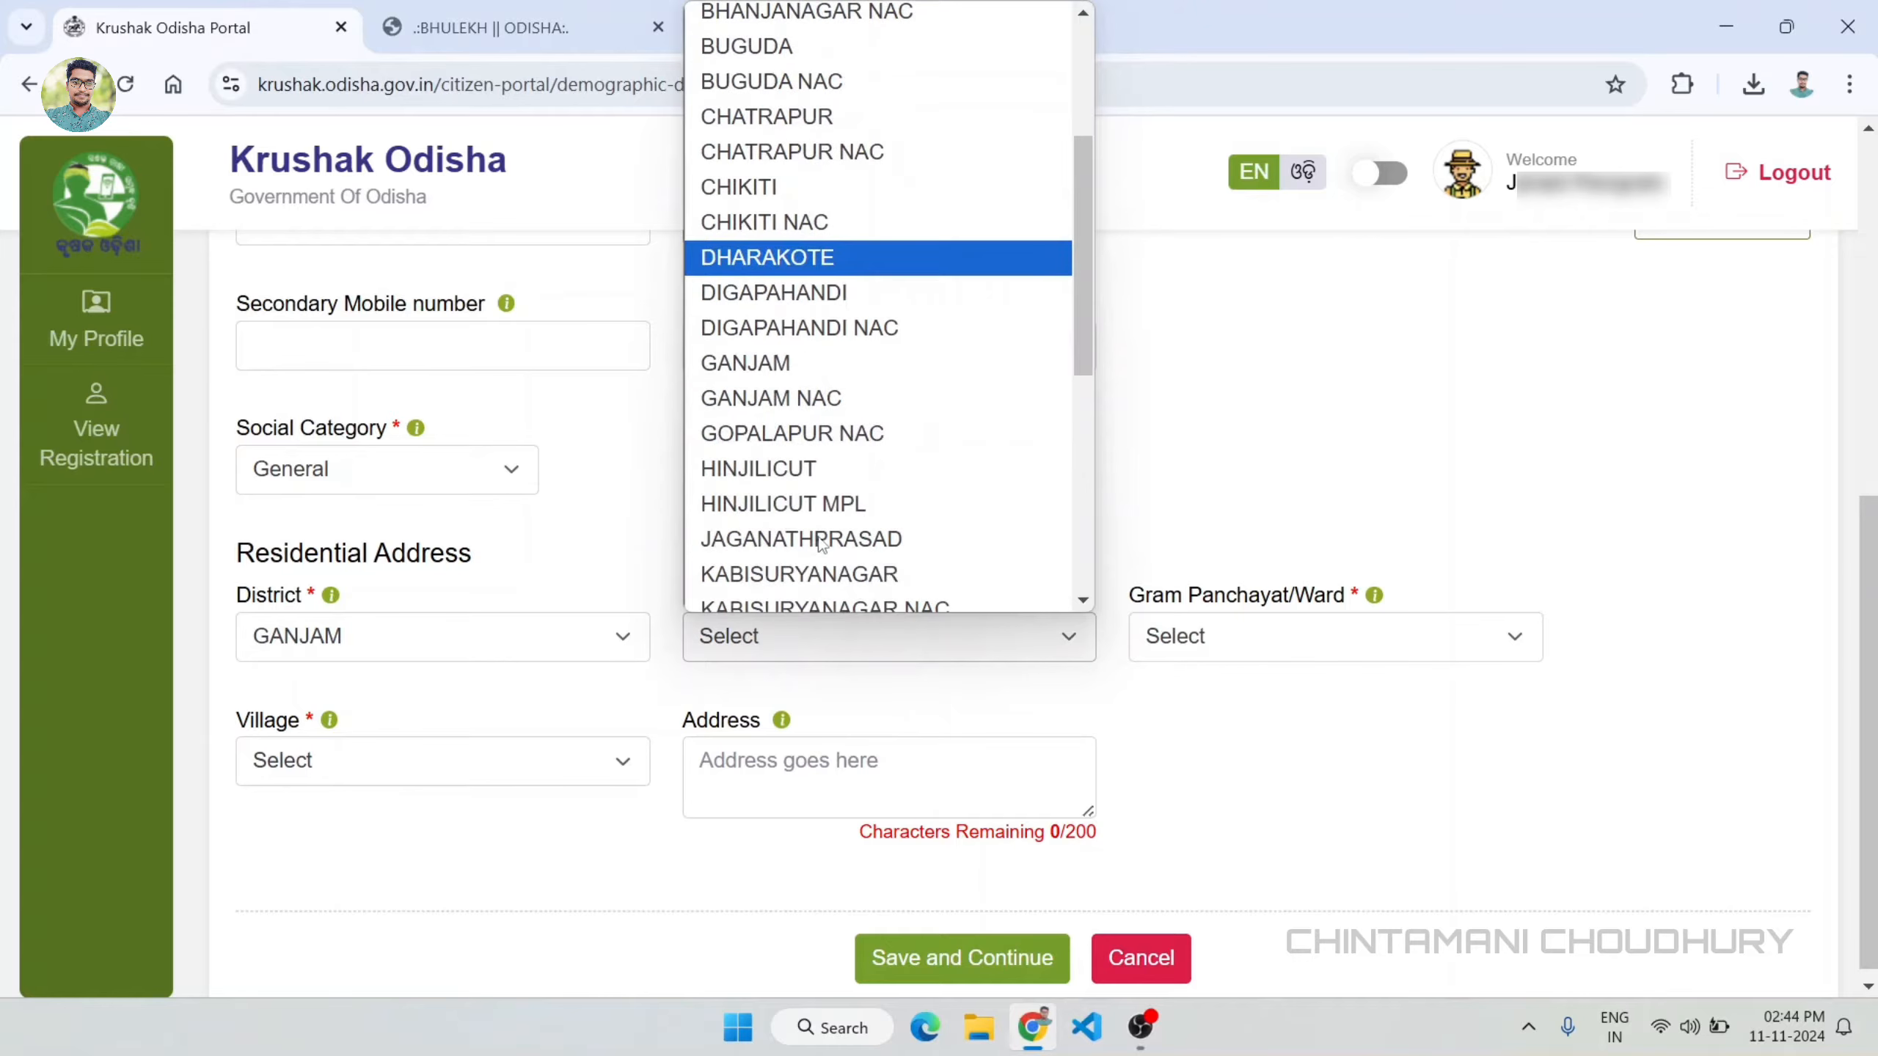
left_click(791, 521)
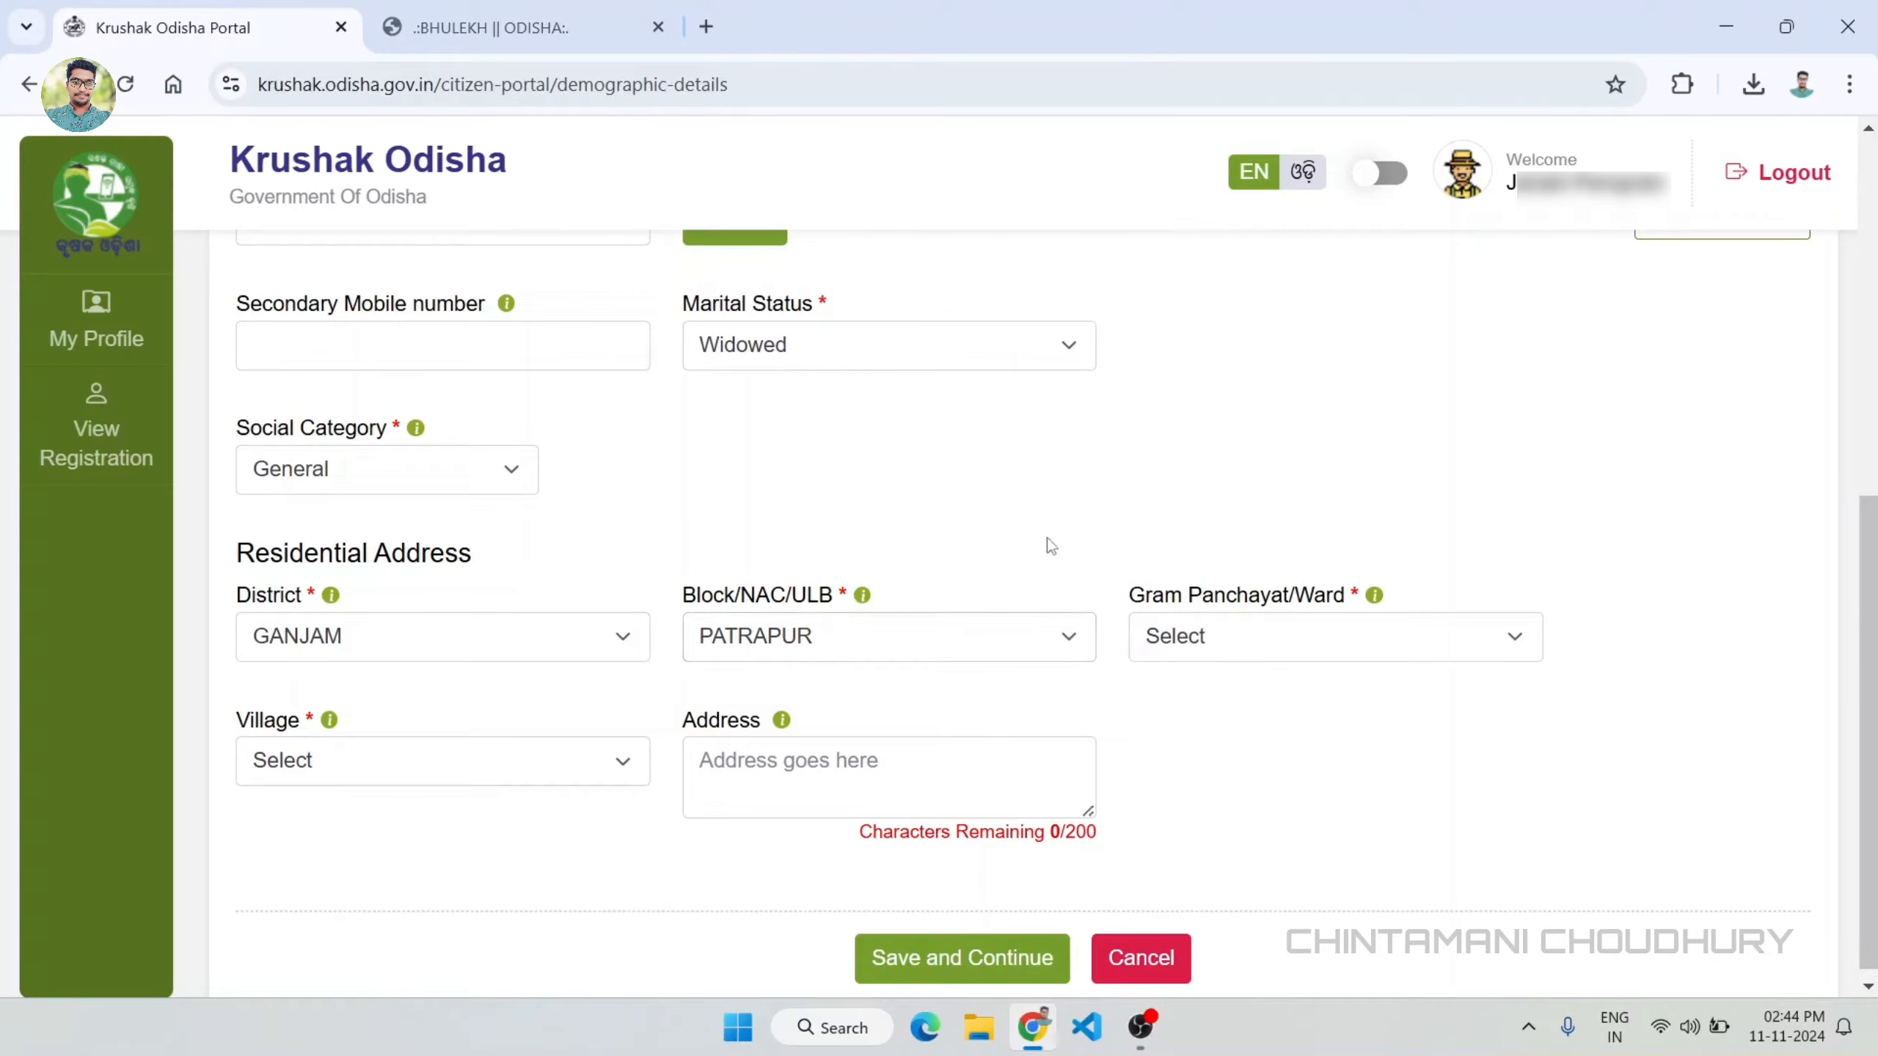
Step: Select the applicant's gram panchayat and village, and fill in the full postal address
left_click(1299, 658)
left_click(1220, 556)
left_click(558, 786)
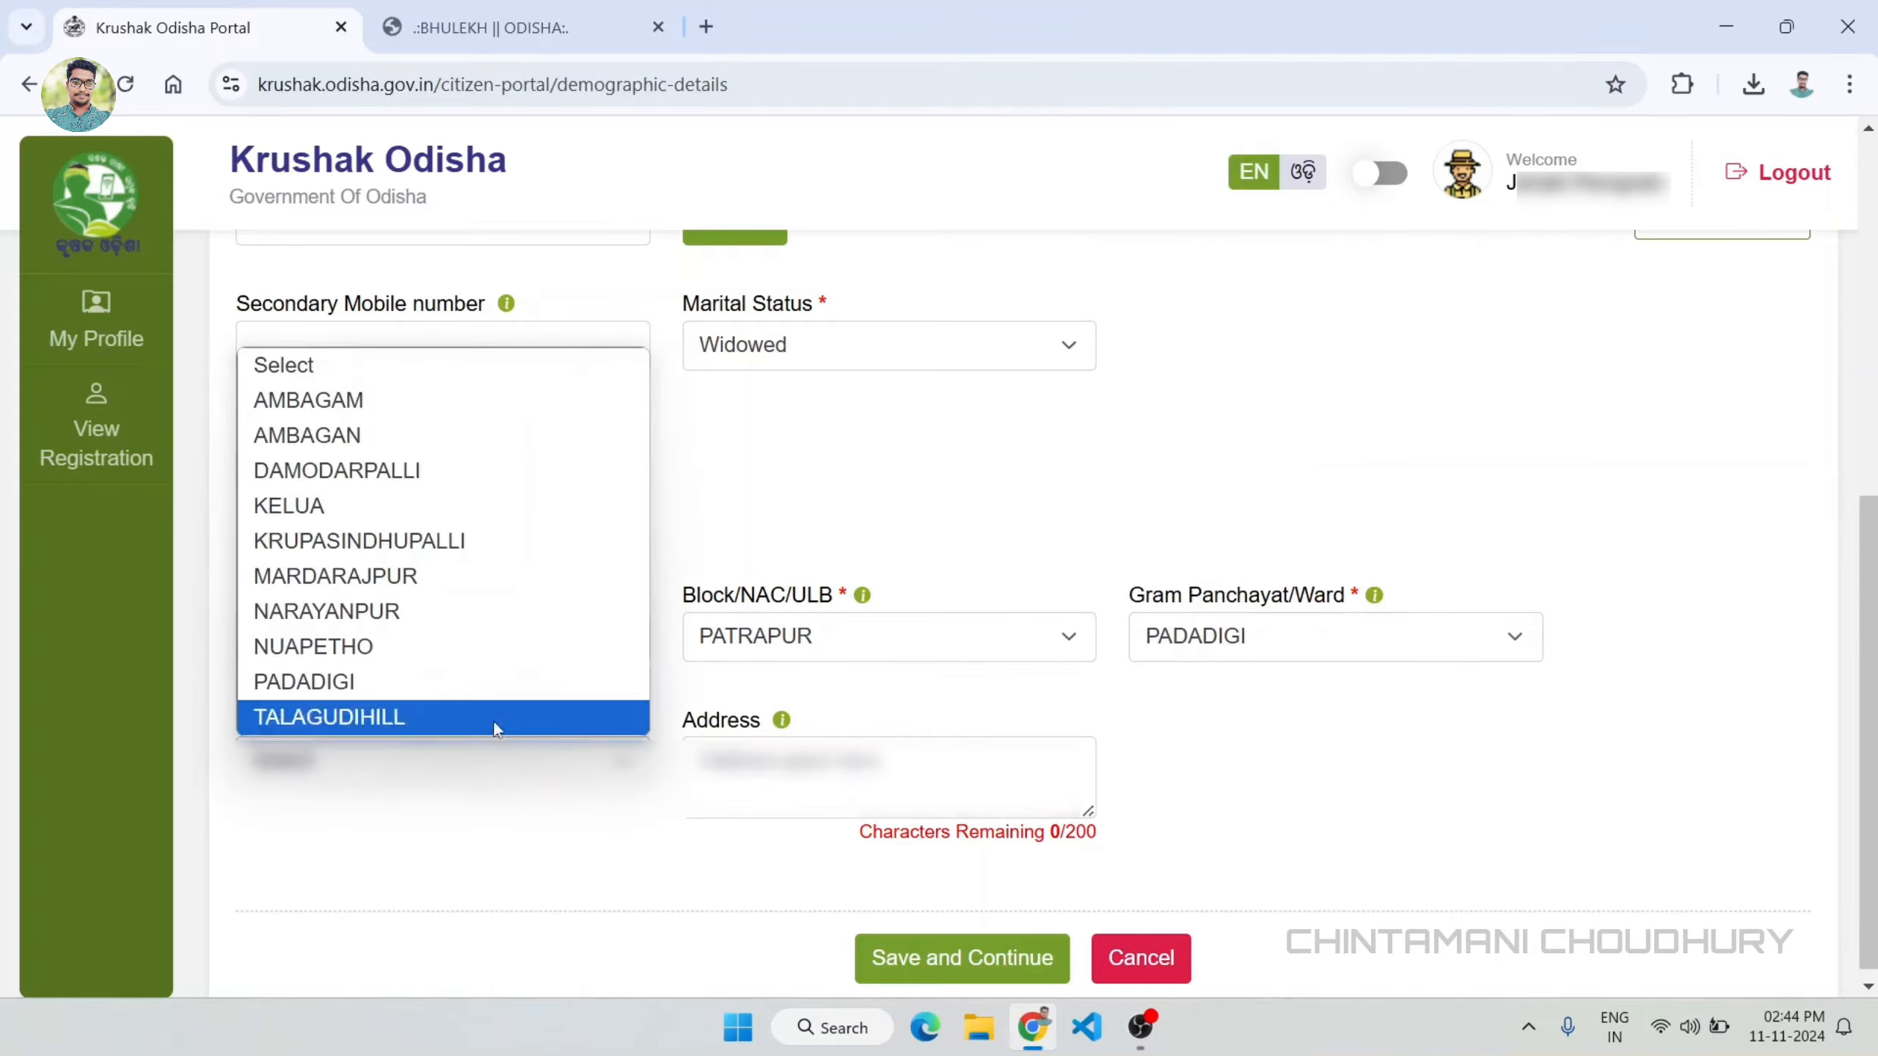
left_click(398, 641)
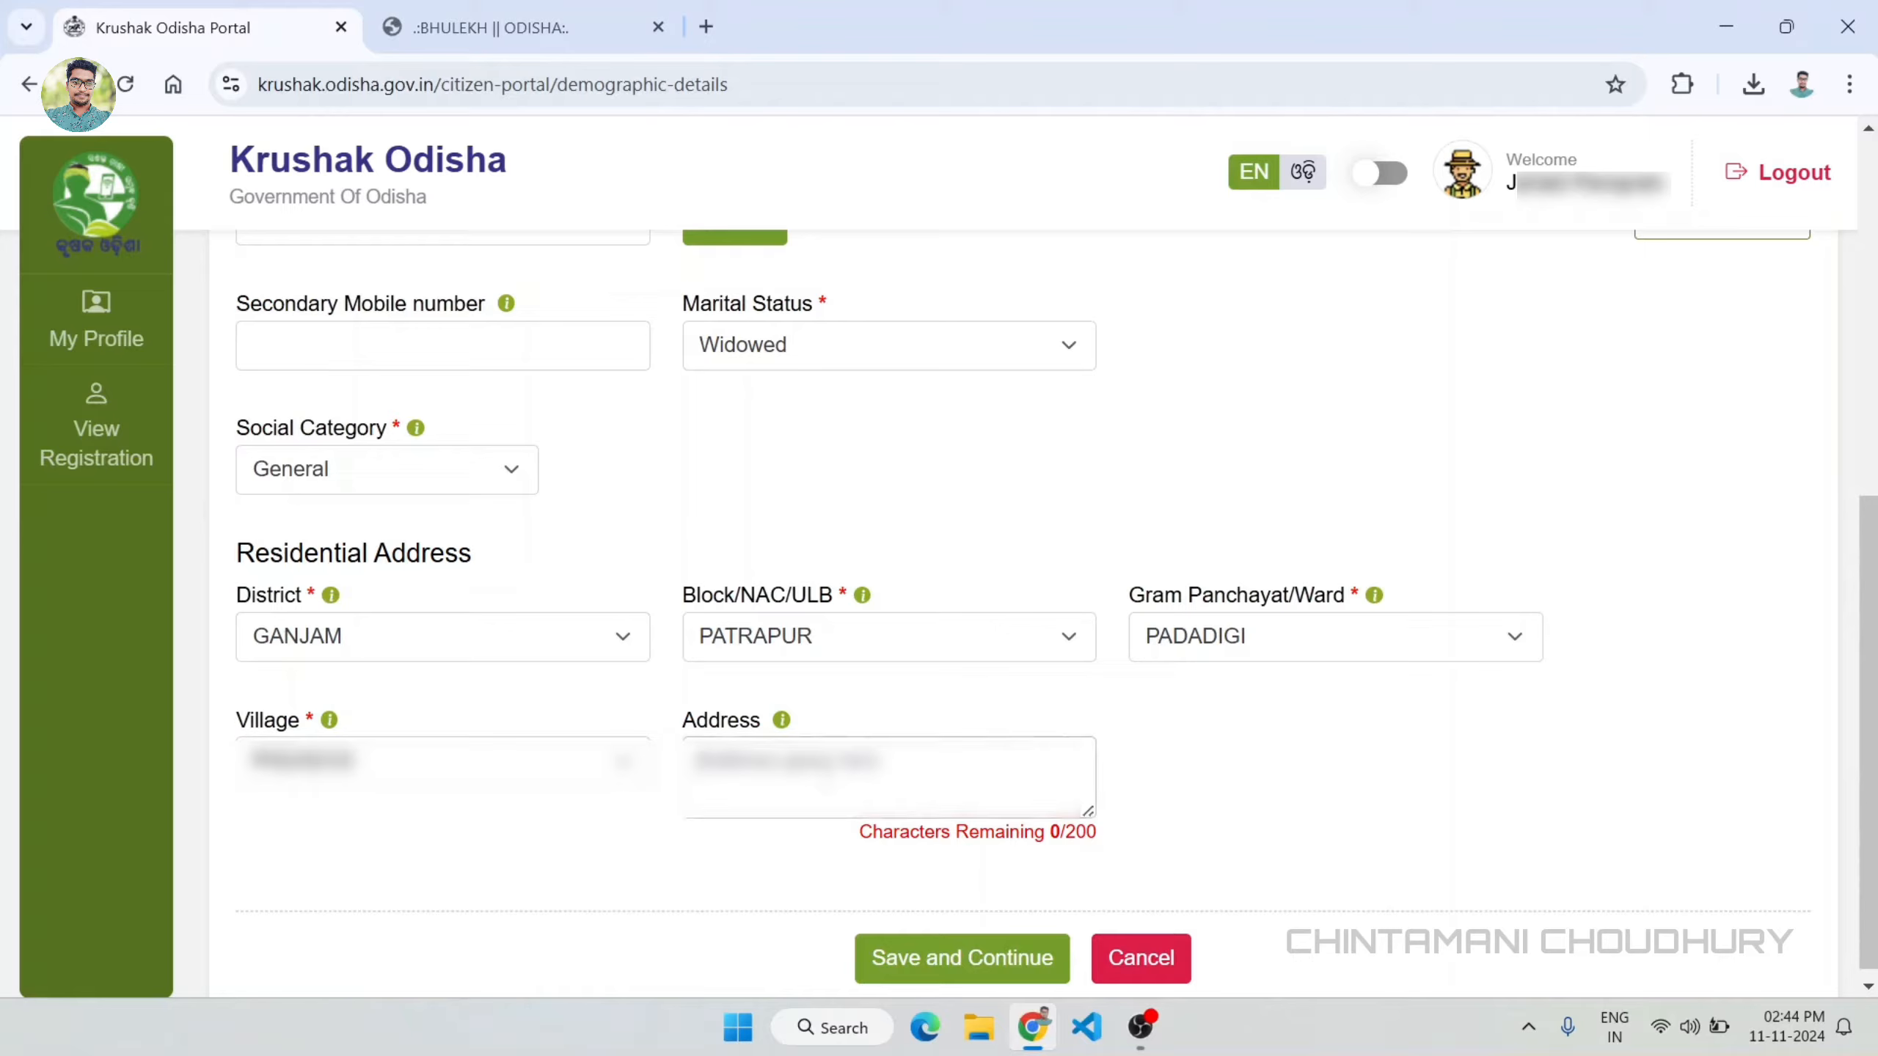
key("ctrl+v")
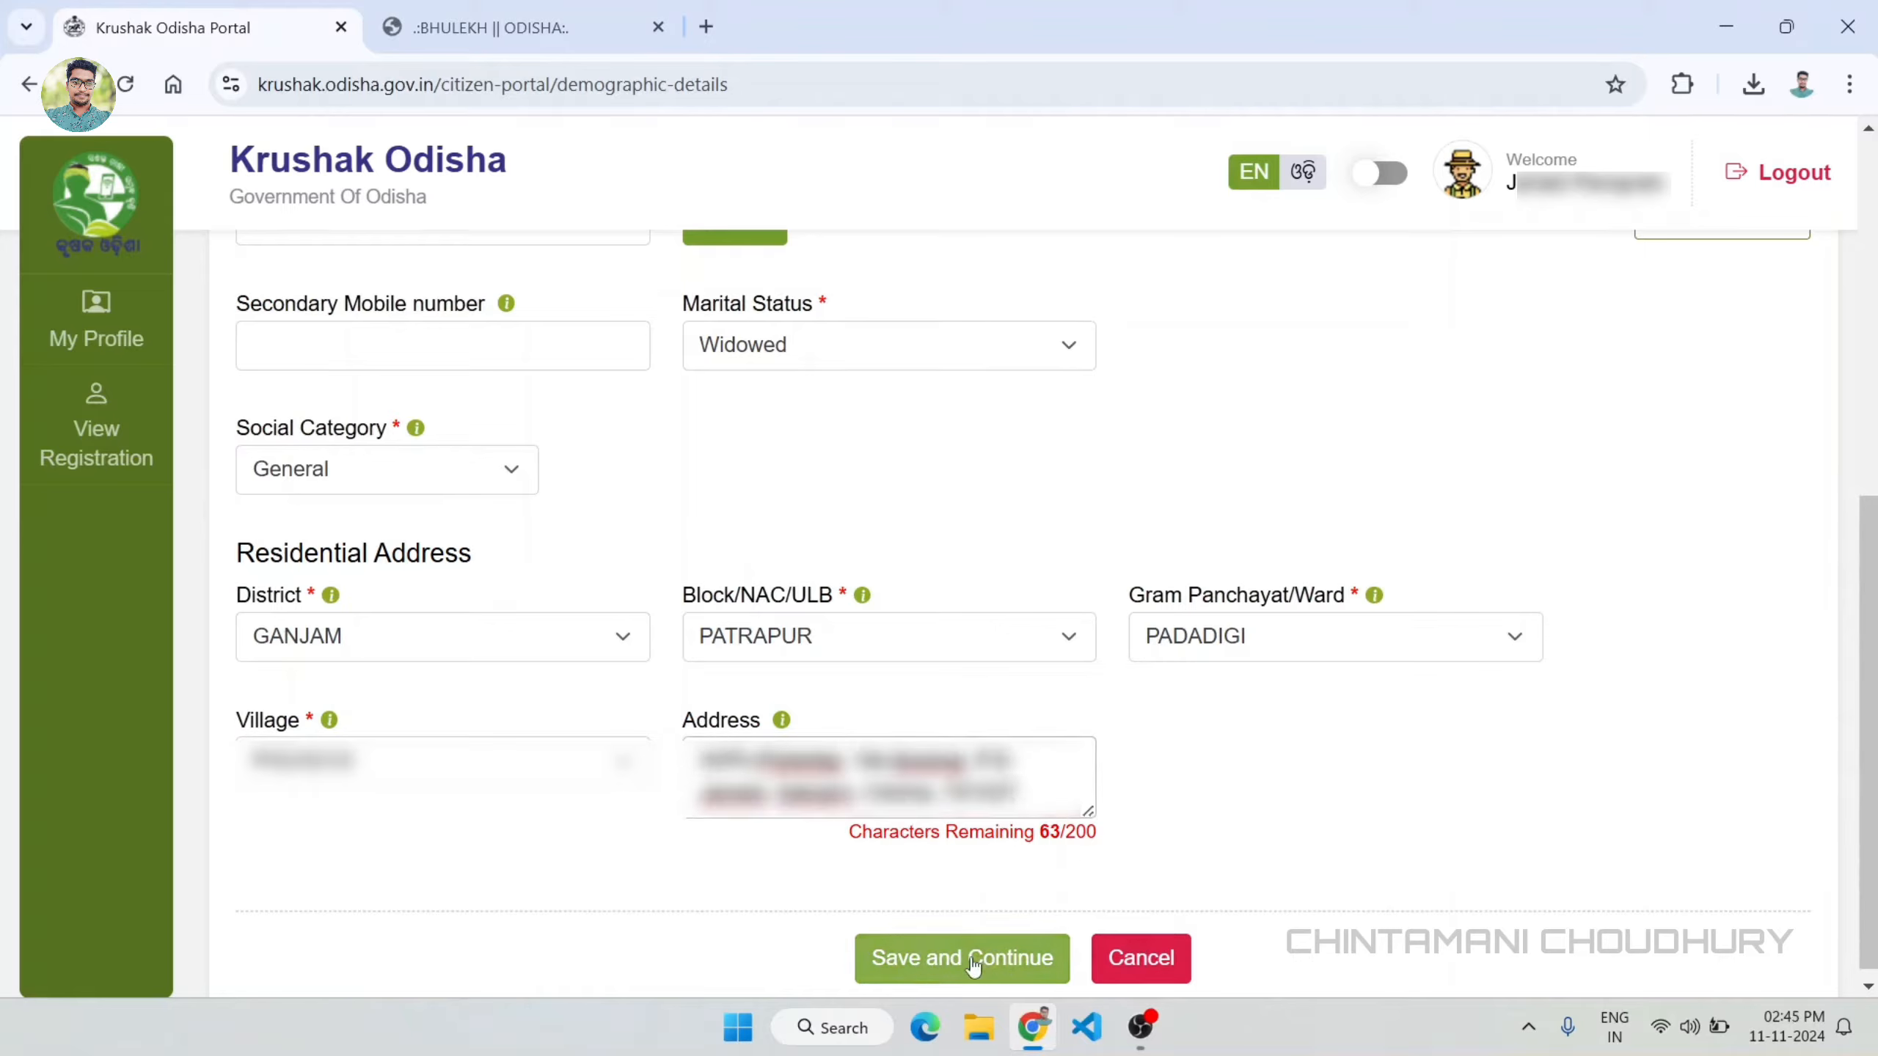
Step: Save the demographic details, confirm the registration and continue to the bank details form
left_click(1005, 966)
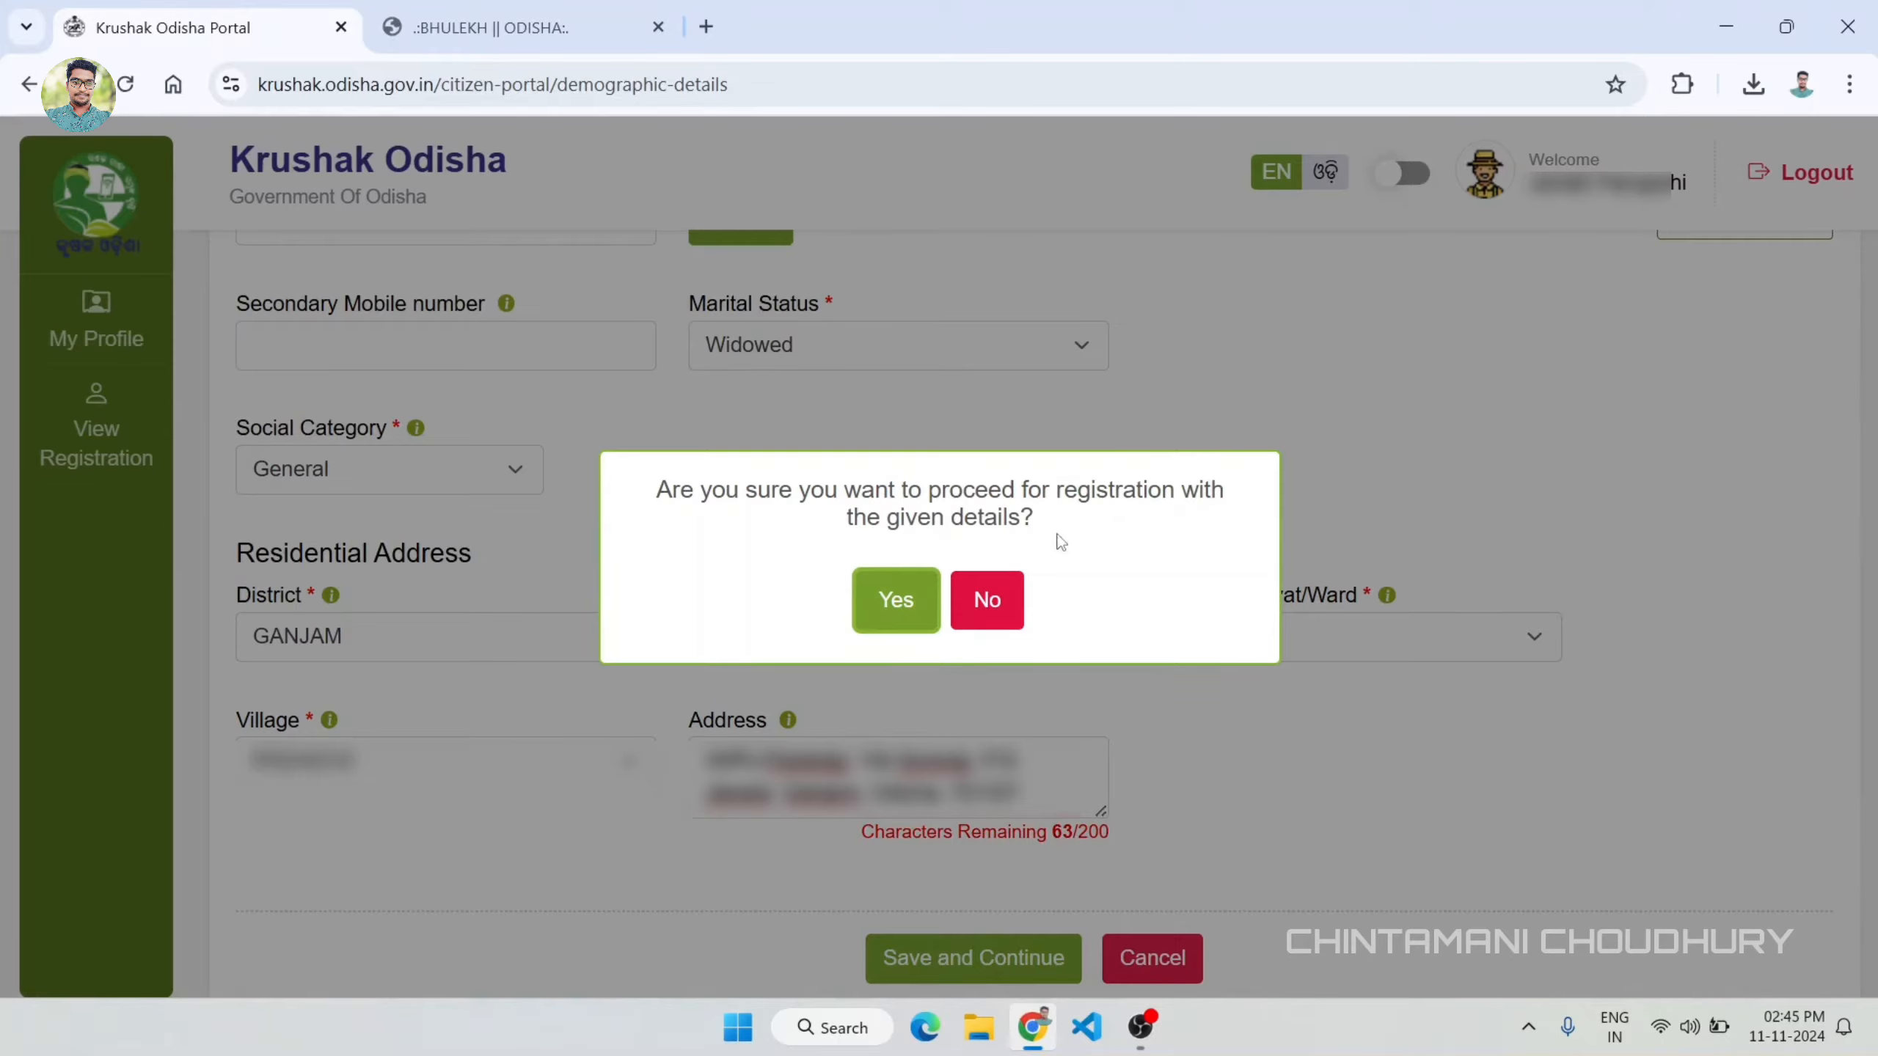
left_click(906, 603)
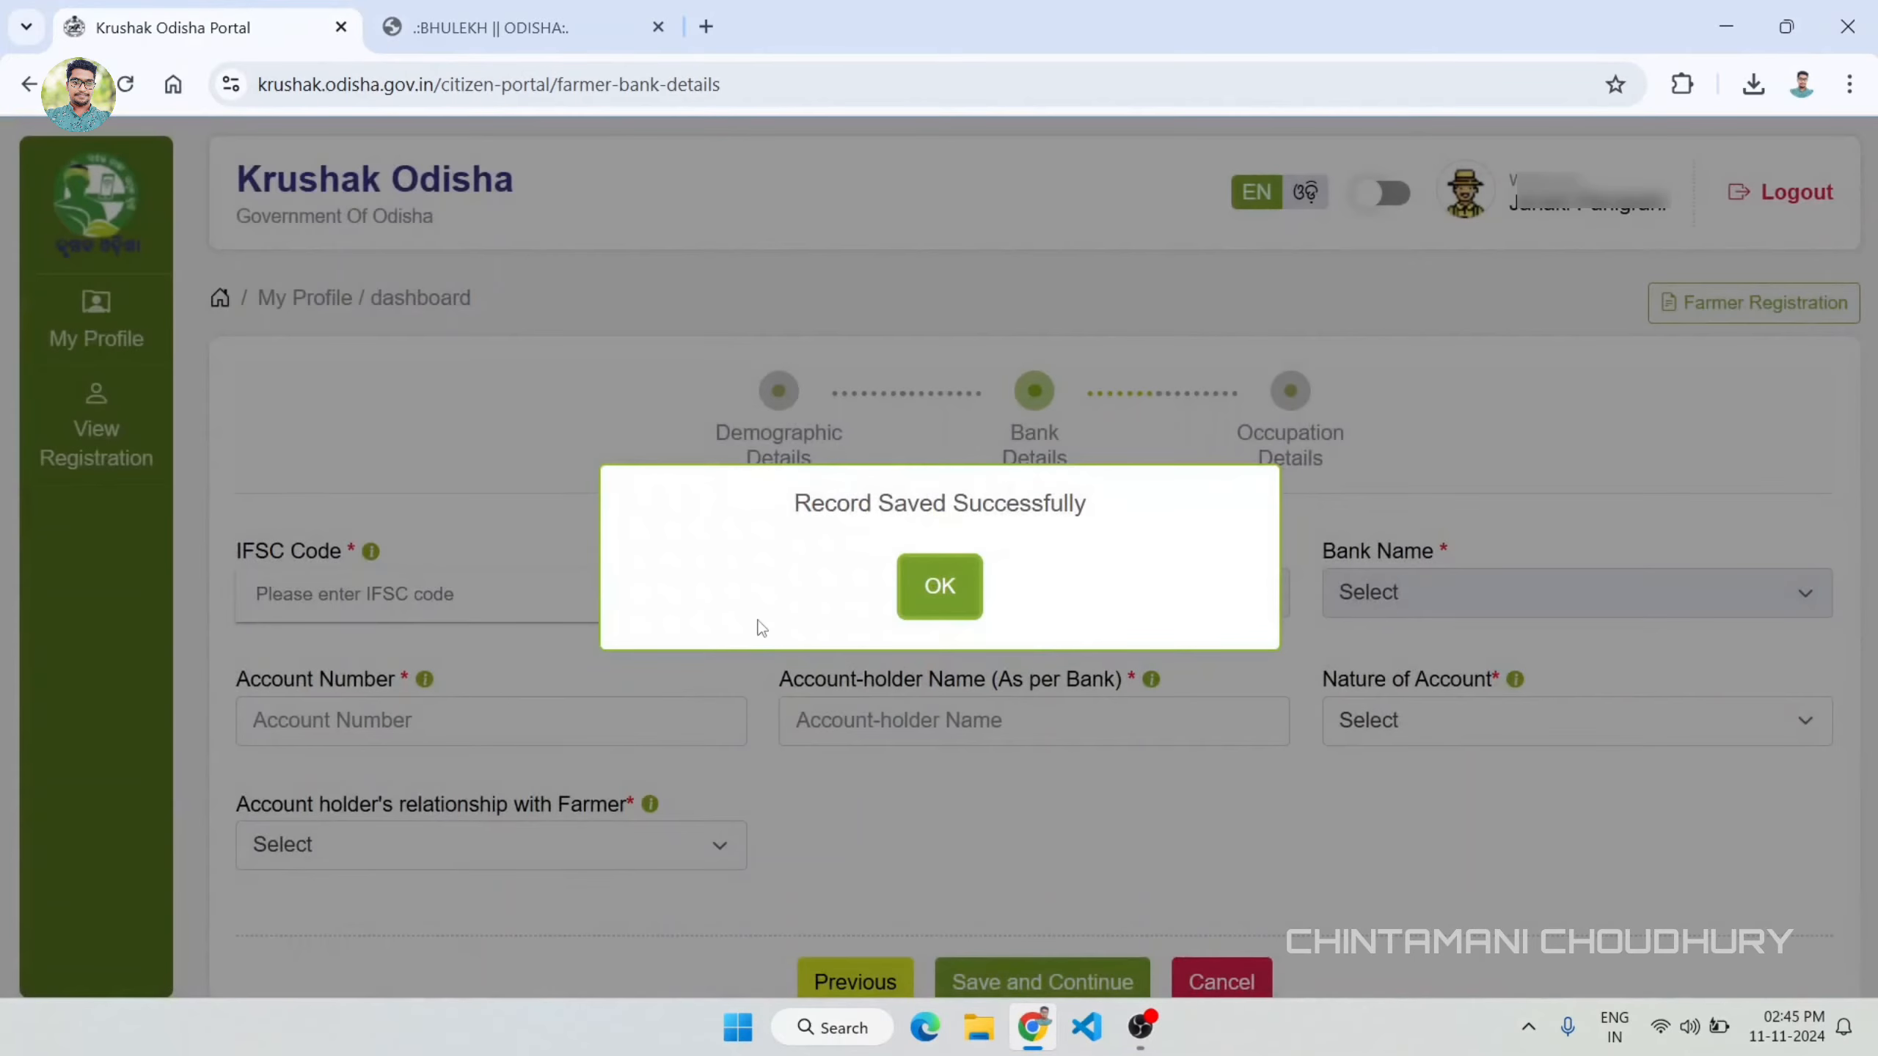
left_click(940, 587)
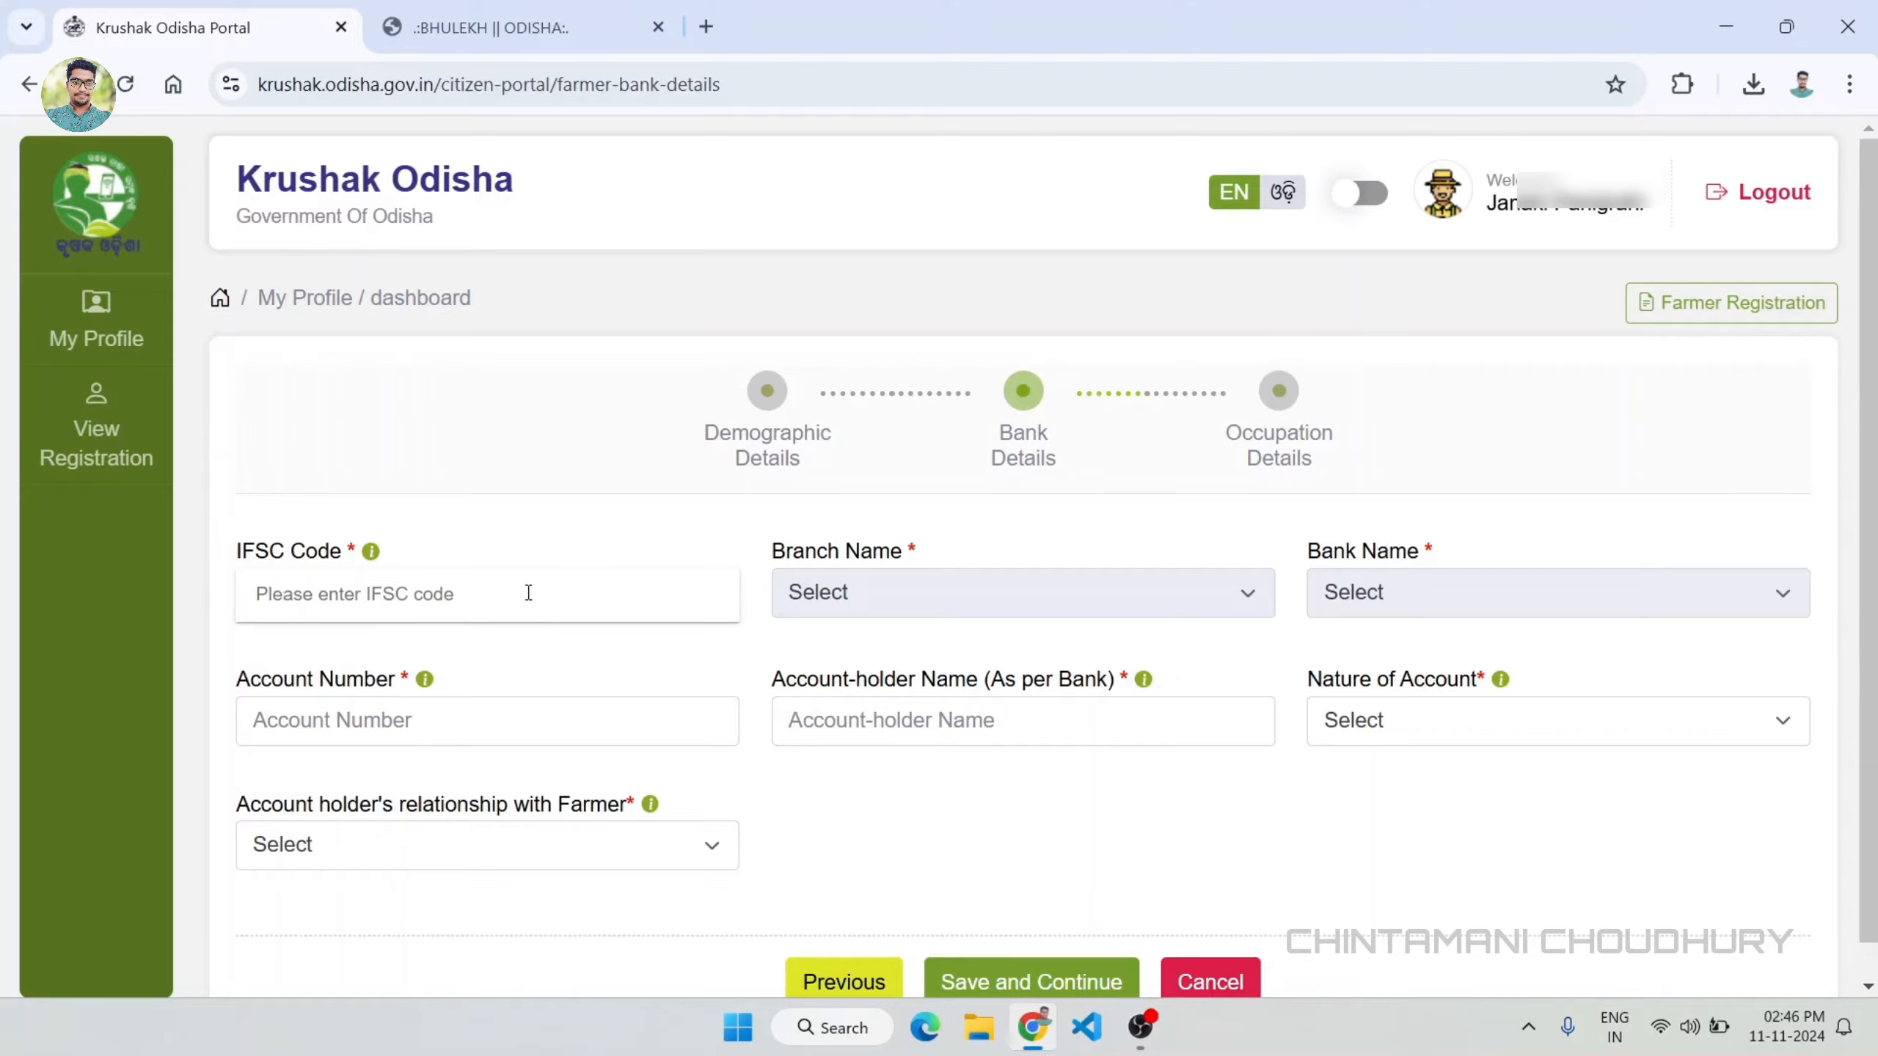
Step: Enter IFSC code SBIN0RRUKGB and the farmer's bank account number, and acknowledge the account validation
left_click(405, 593)
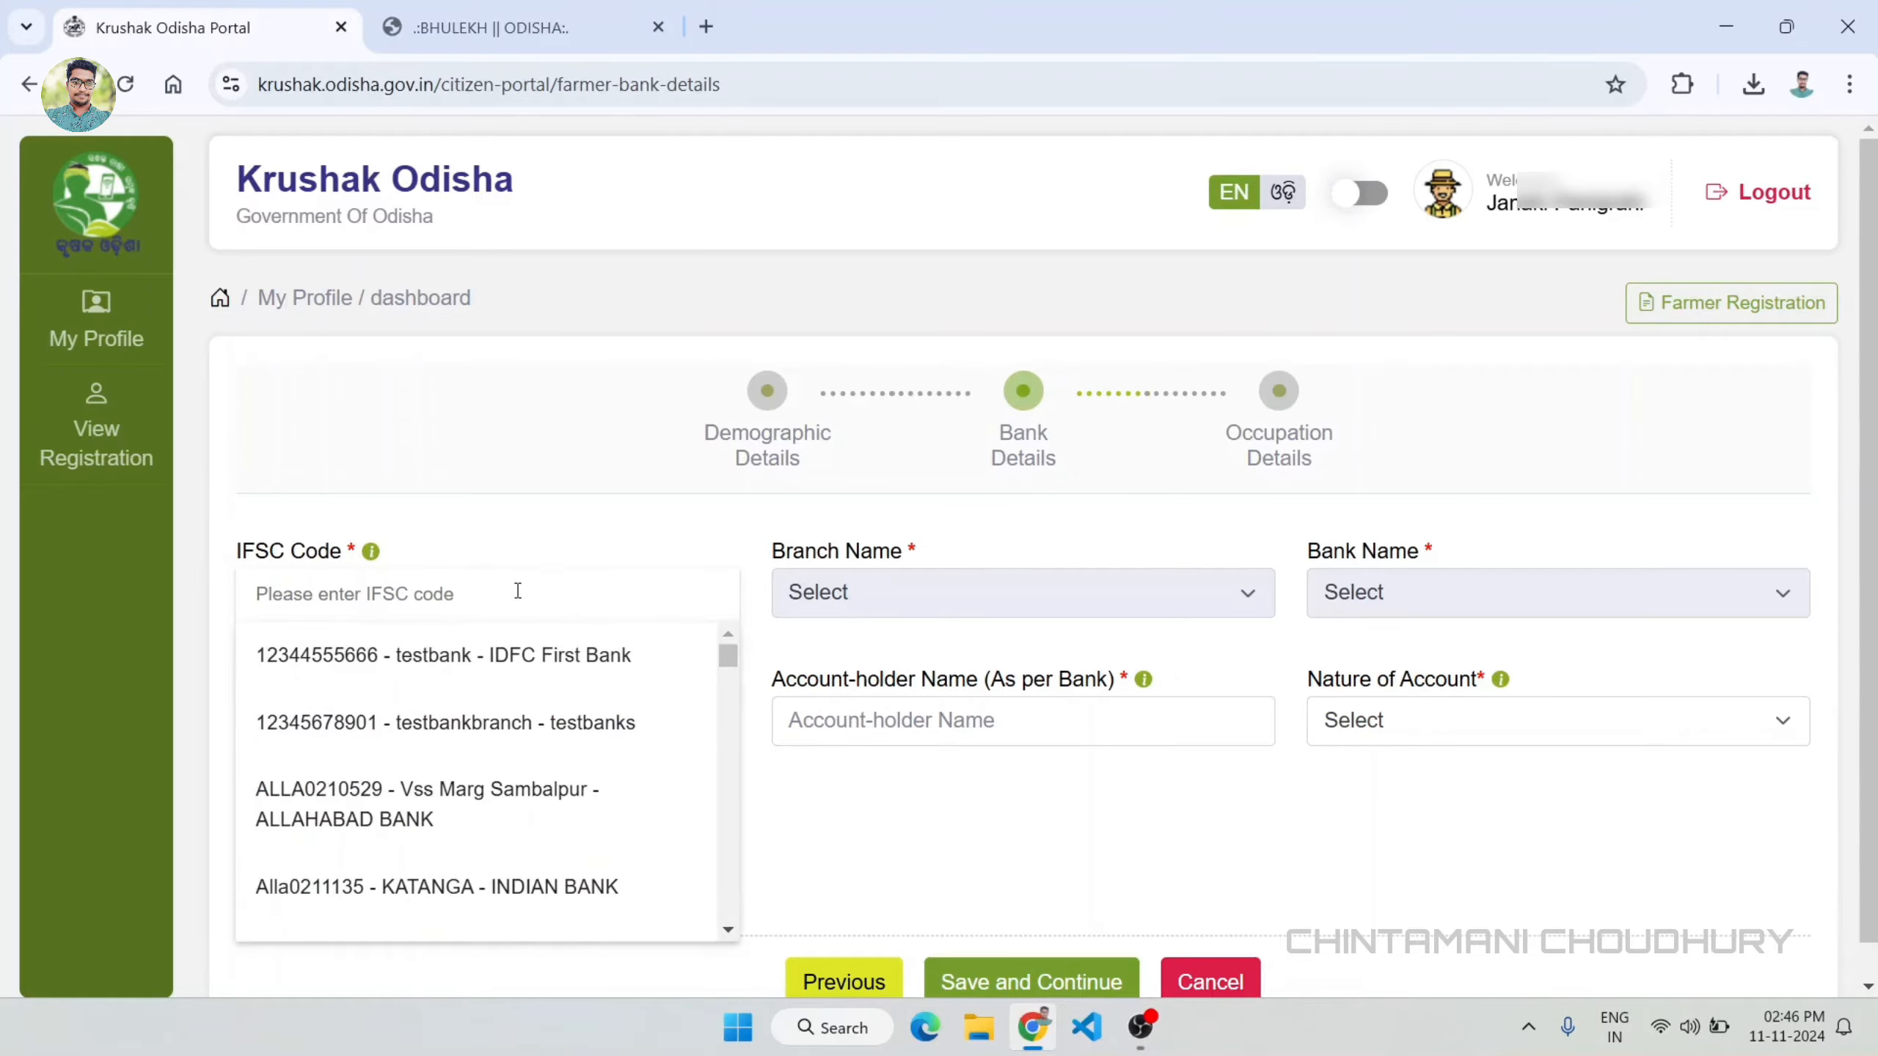
type("SBIN0RRUKGB")
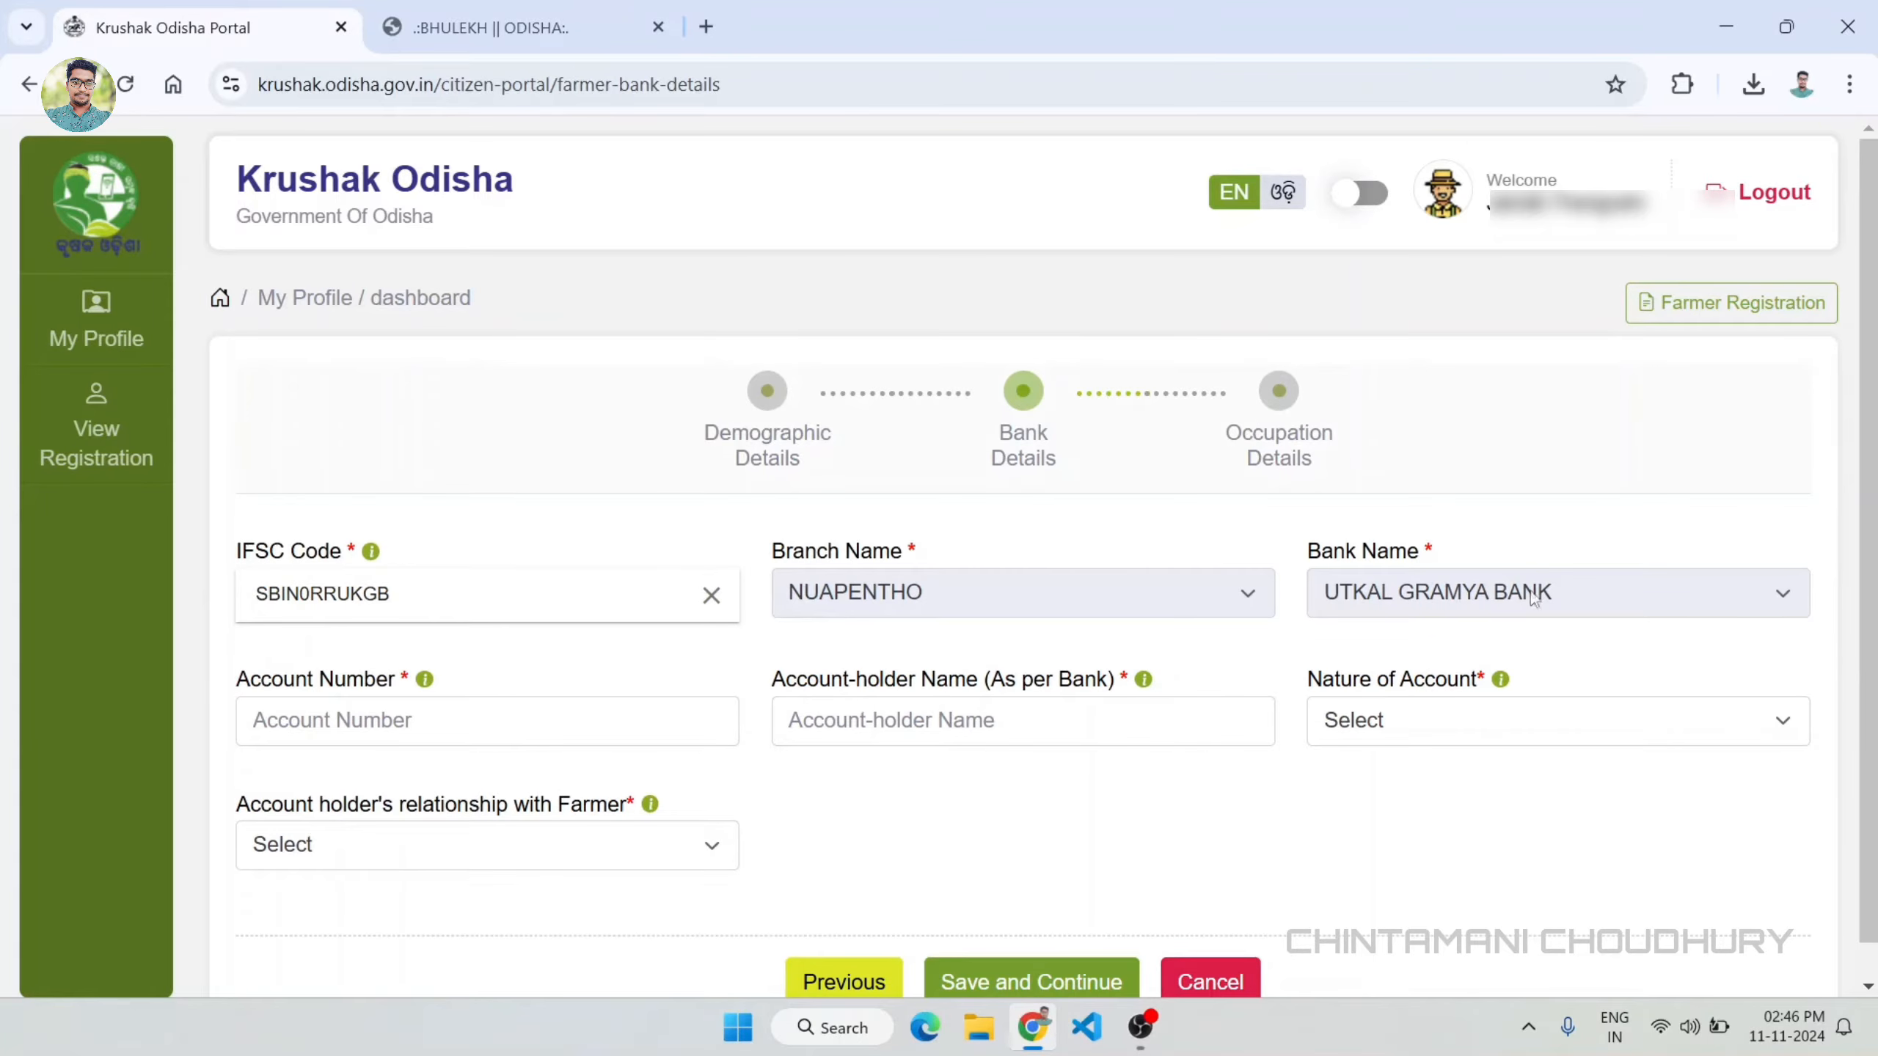
left_click(378, 721)
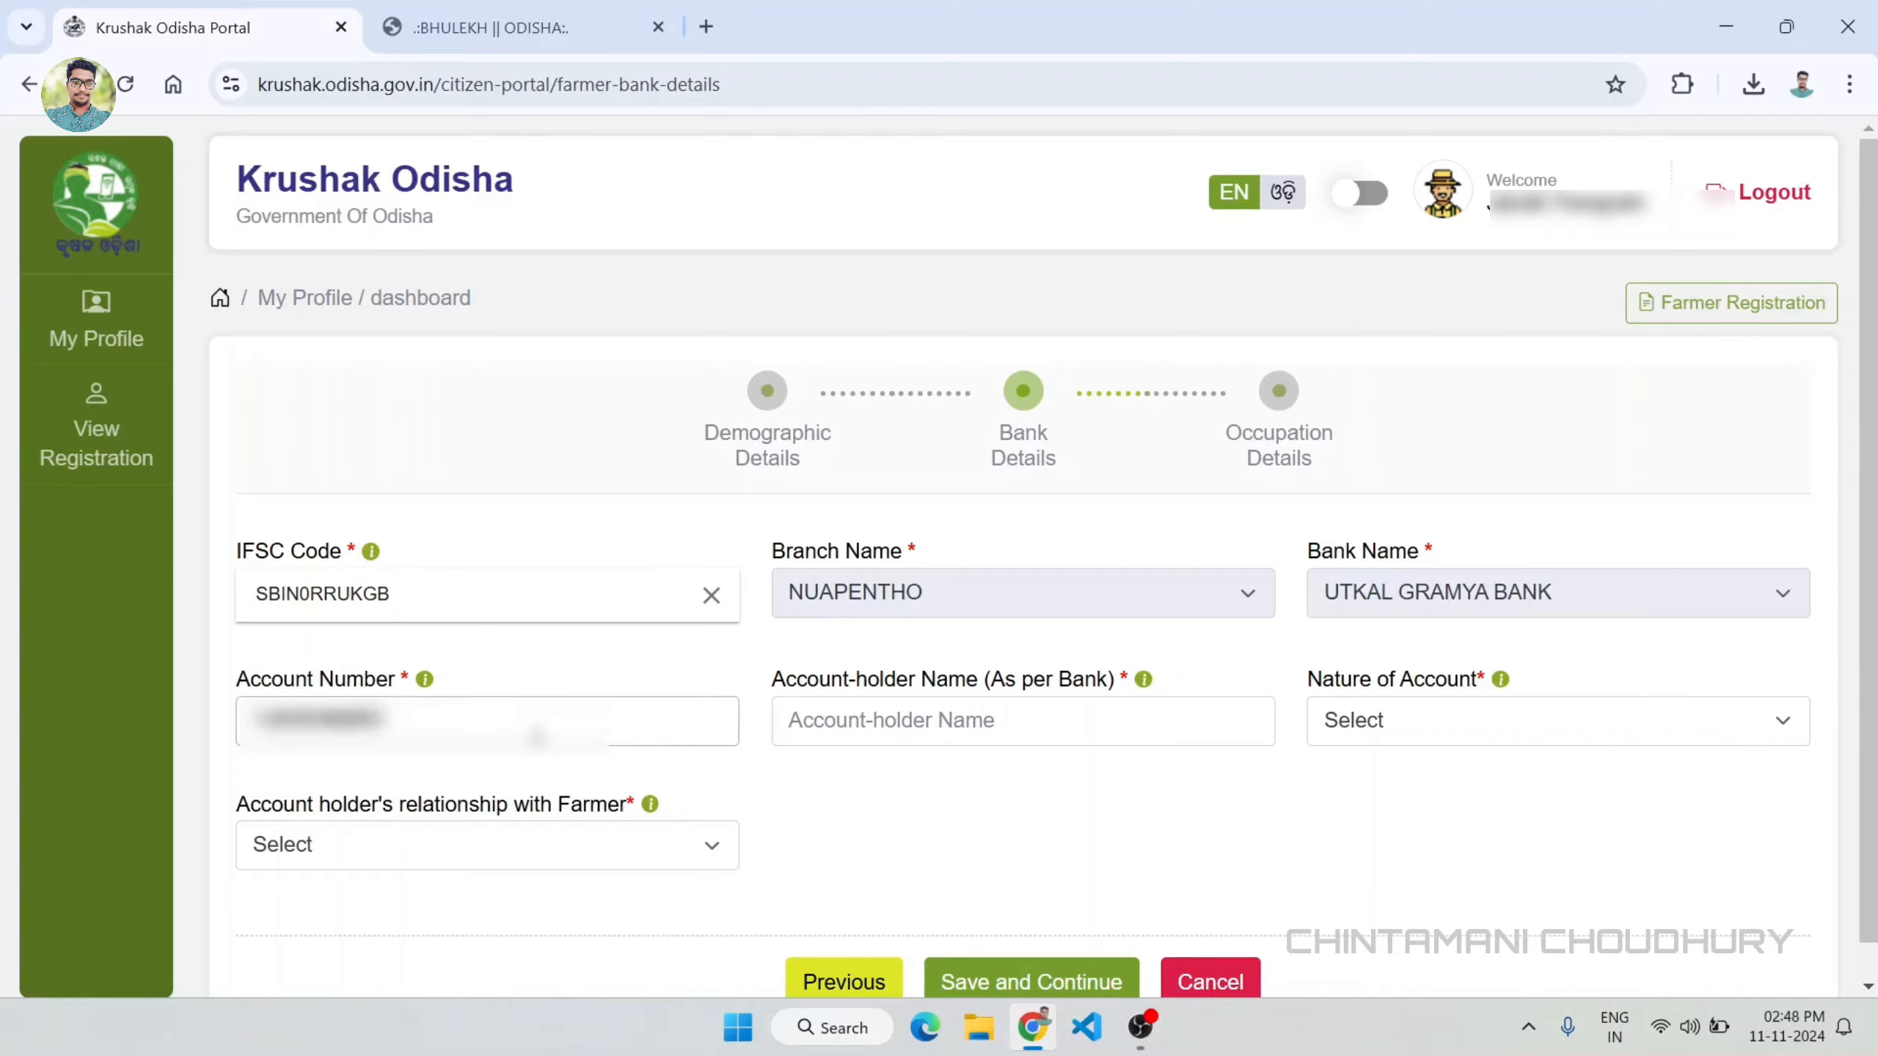
left_click(868, 792)
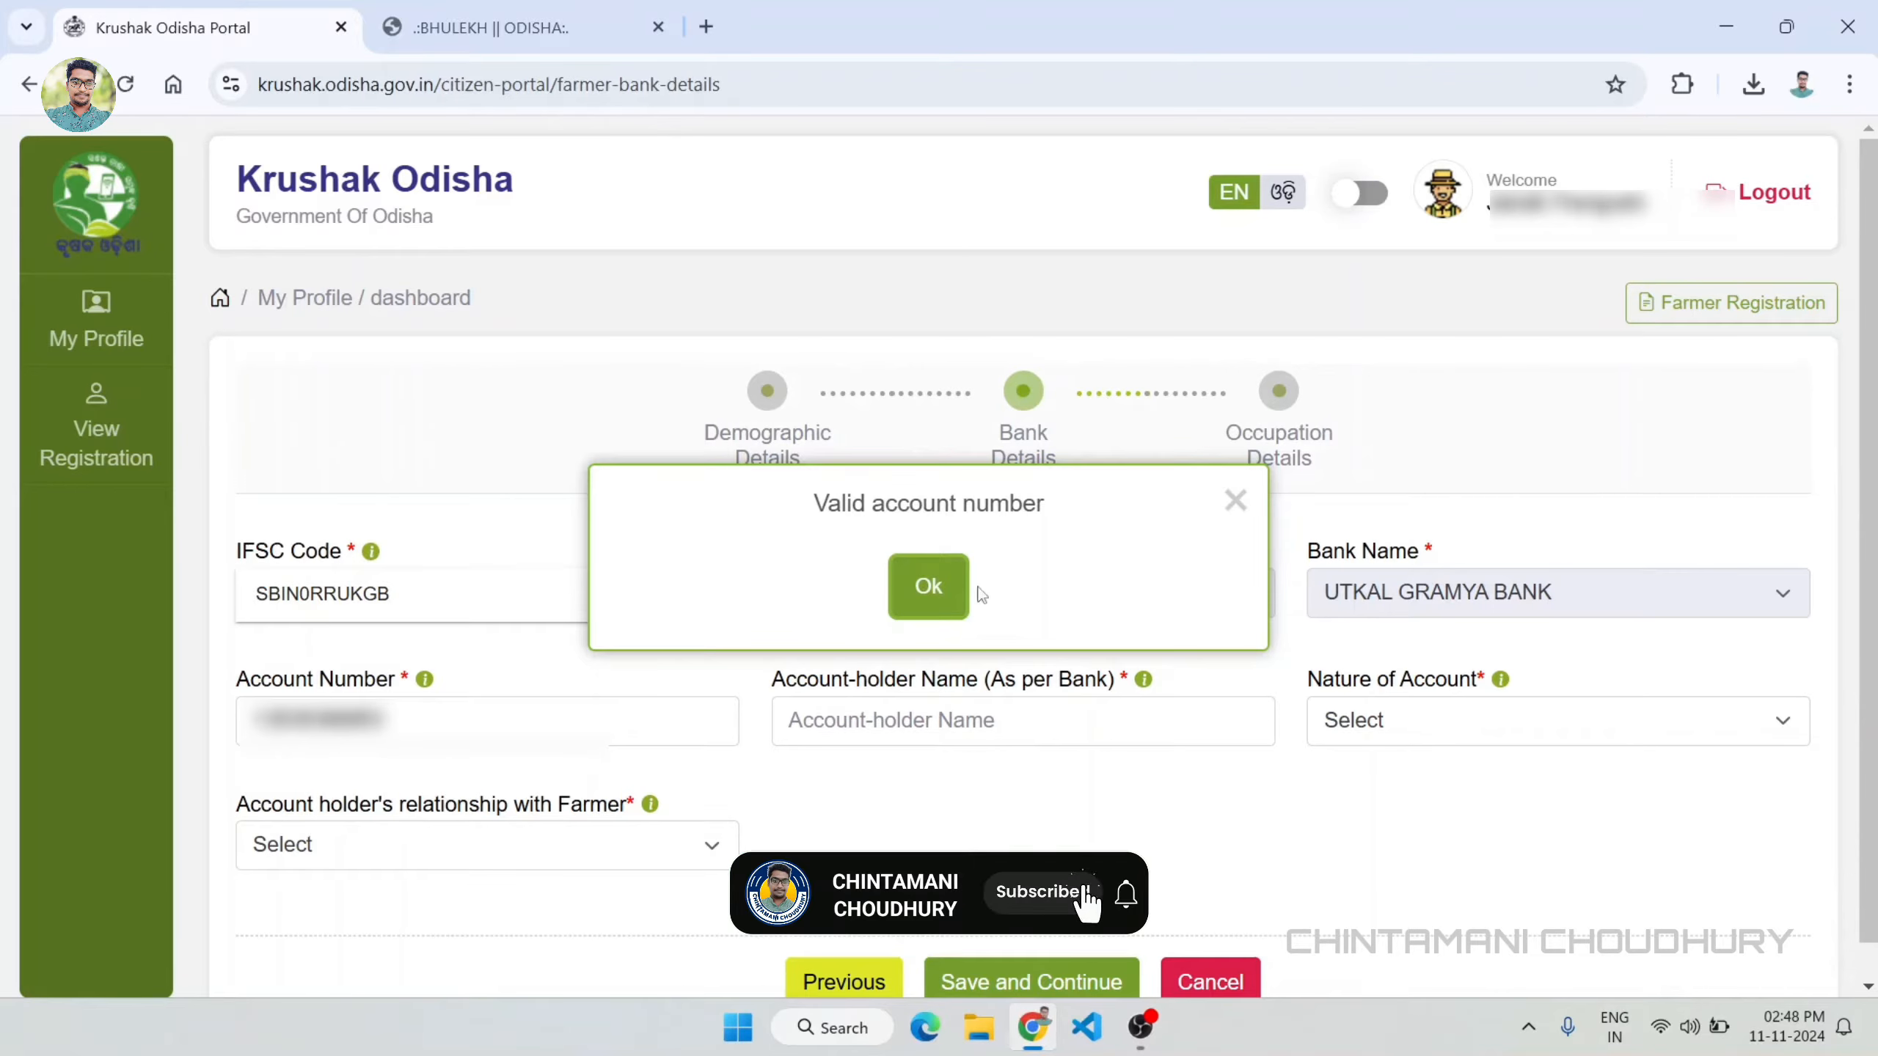
left_click(948, 592)
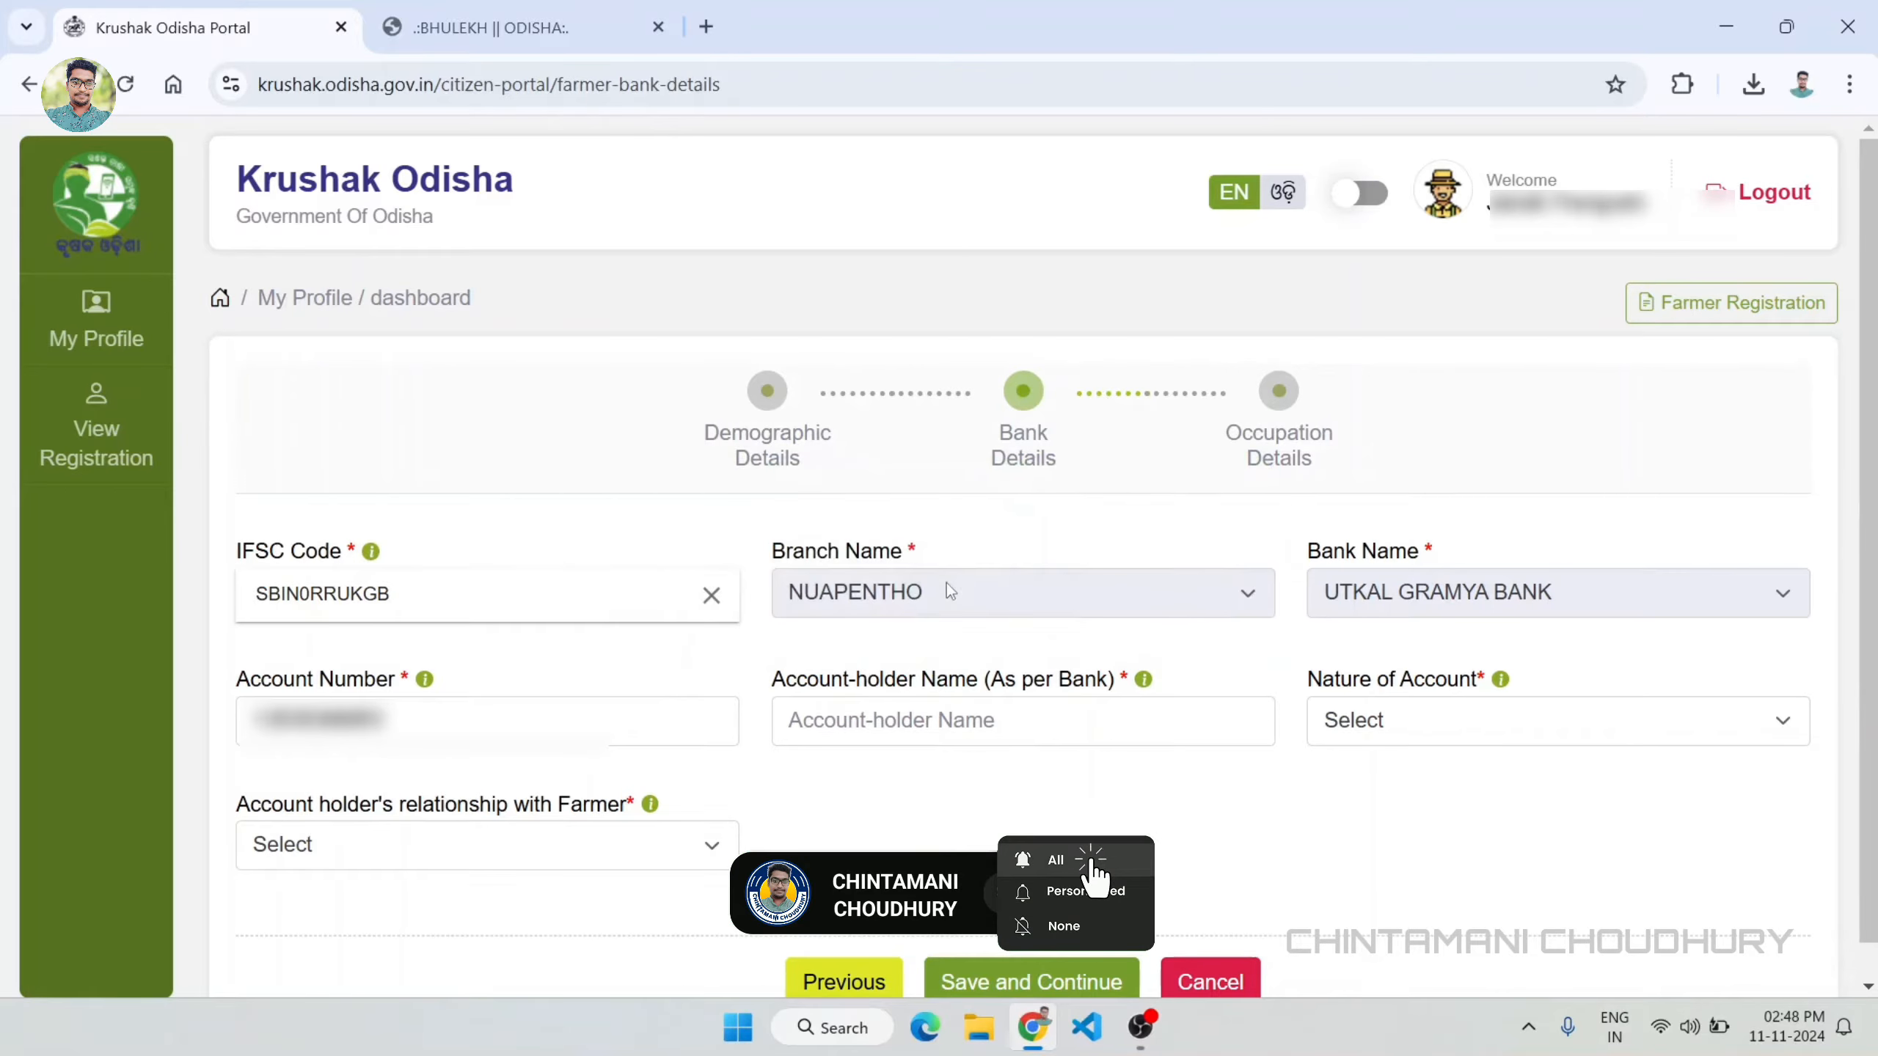
Step: Fill in the account-holder's name as per the bank and set the nature of account to Savings
left_click(953, 733)
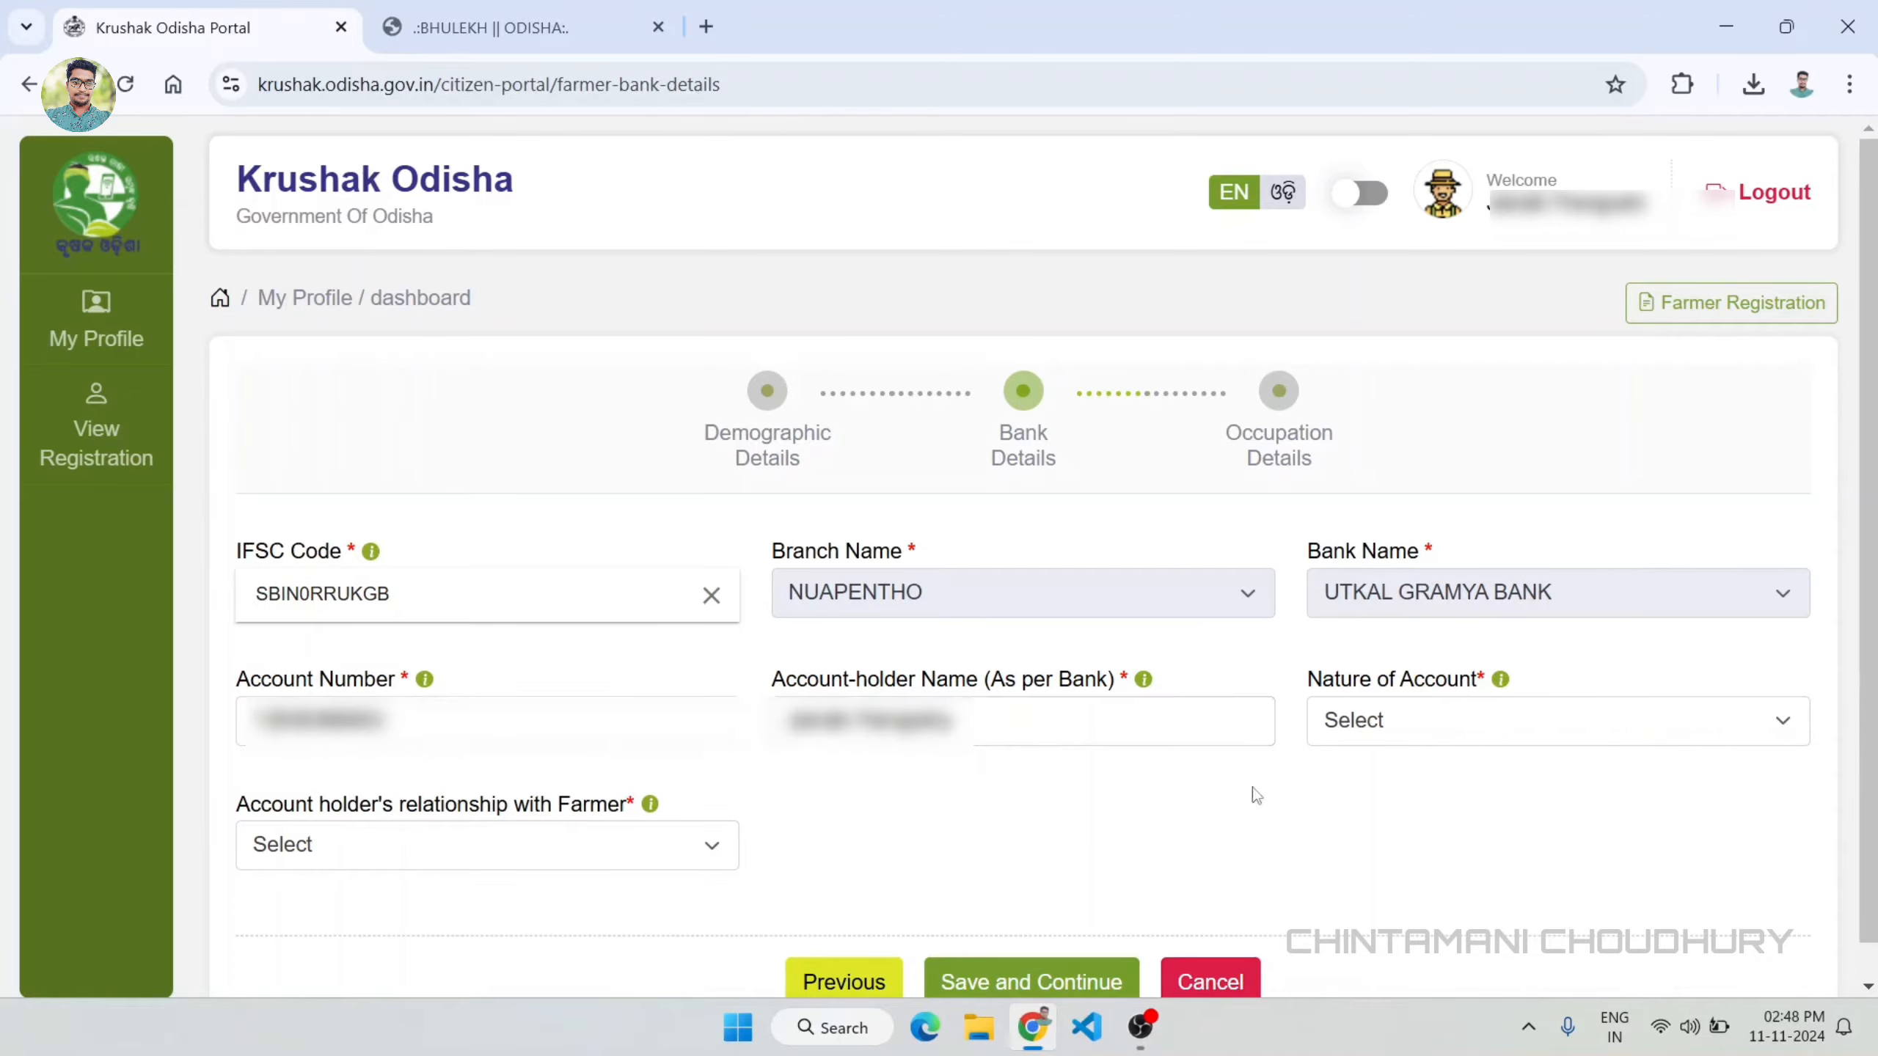
left_click(1406, 724)
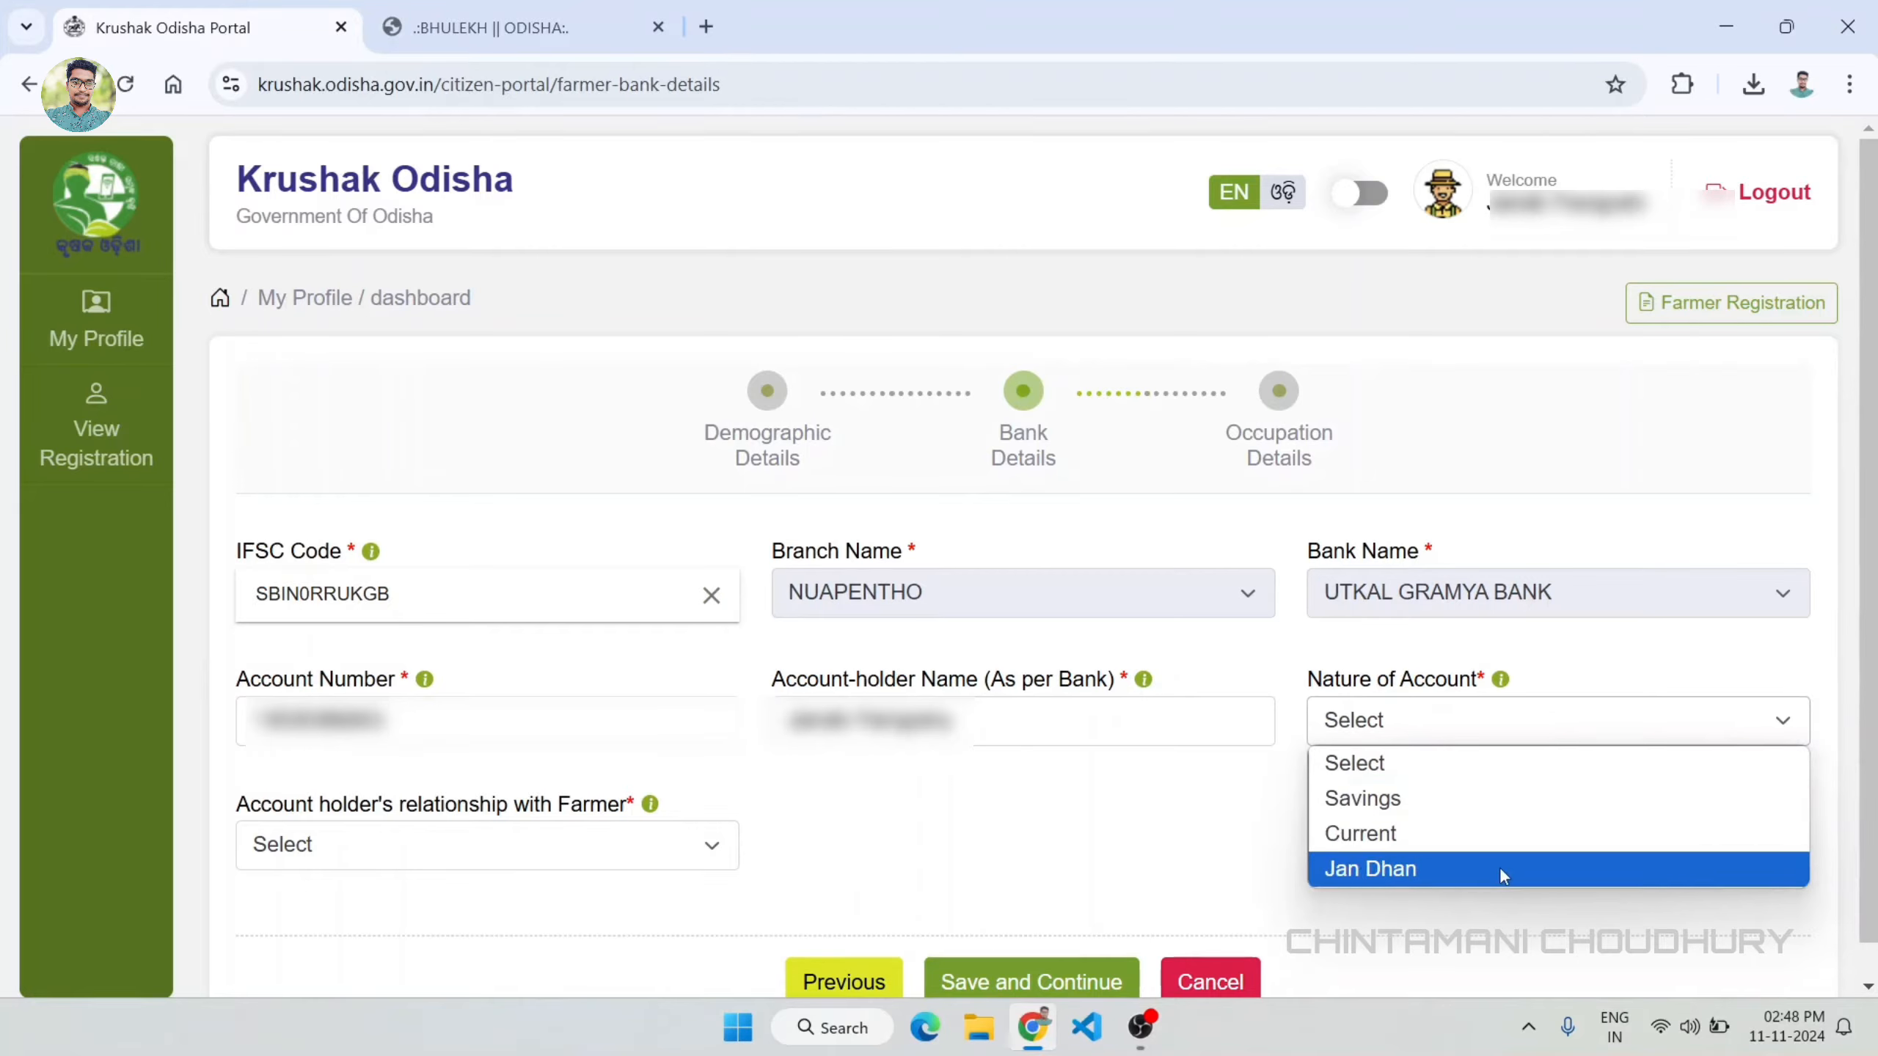
left_click(1368, 799)
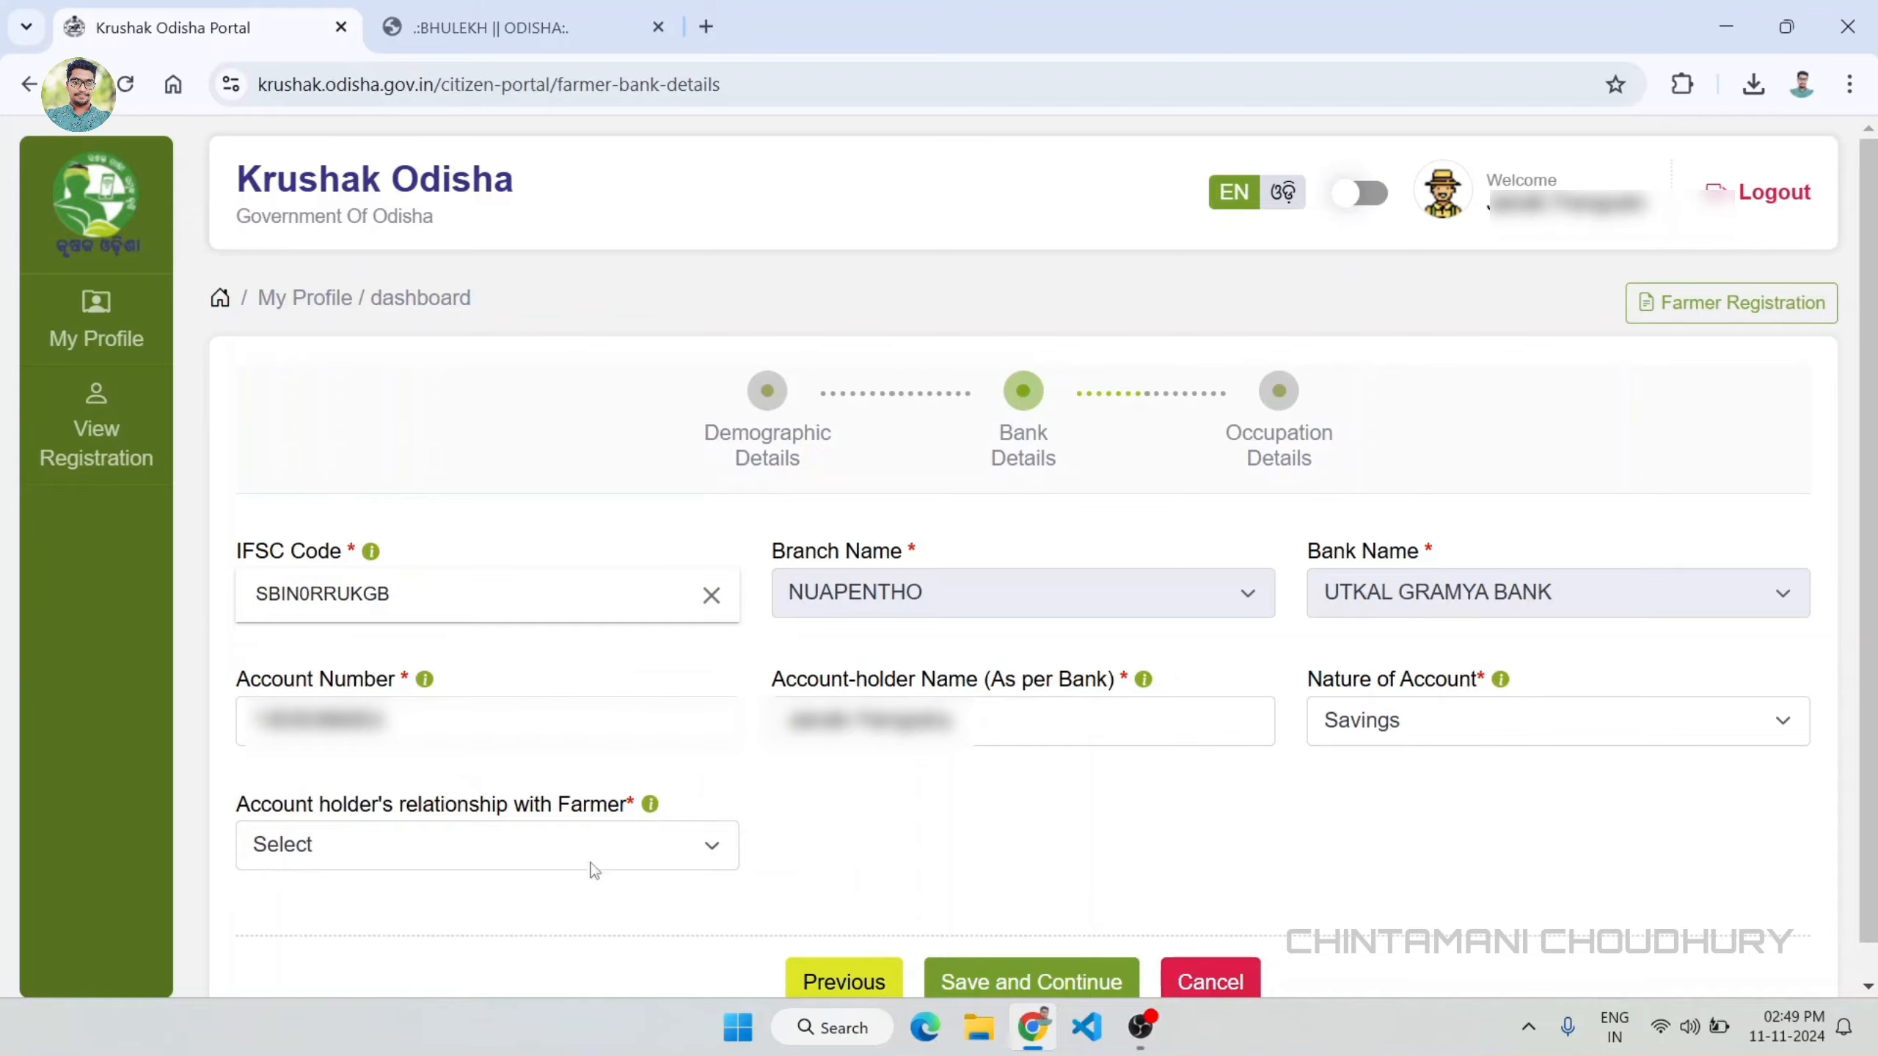
Step: Set the account holder's relationship with the farmer to Self, and save the bank details, confirming the registration
left_click(307, 846)
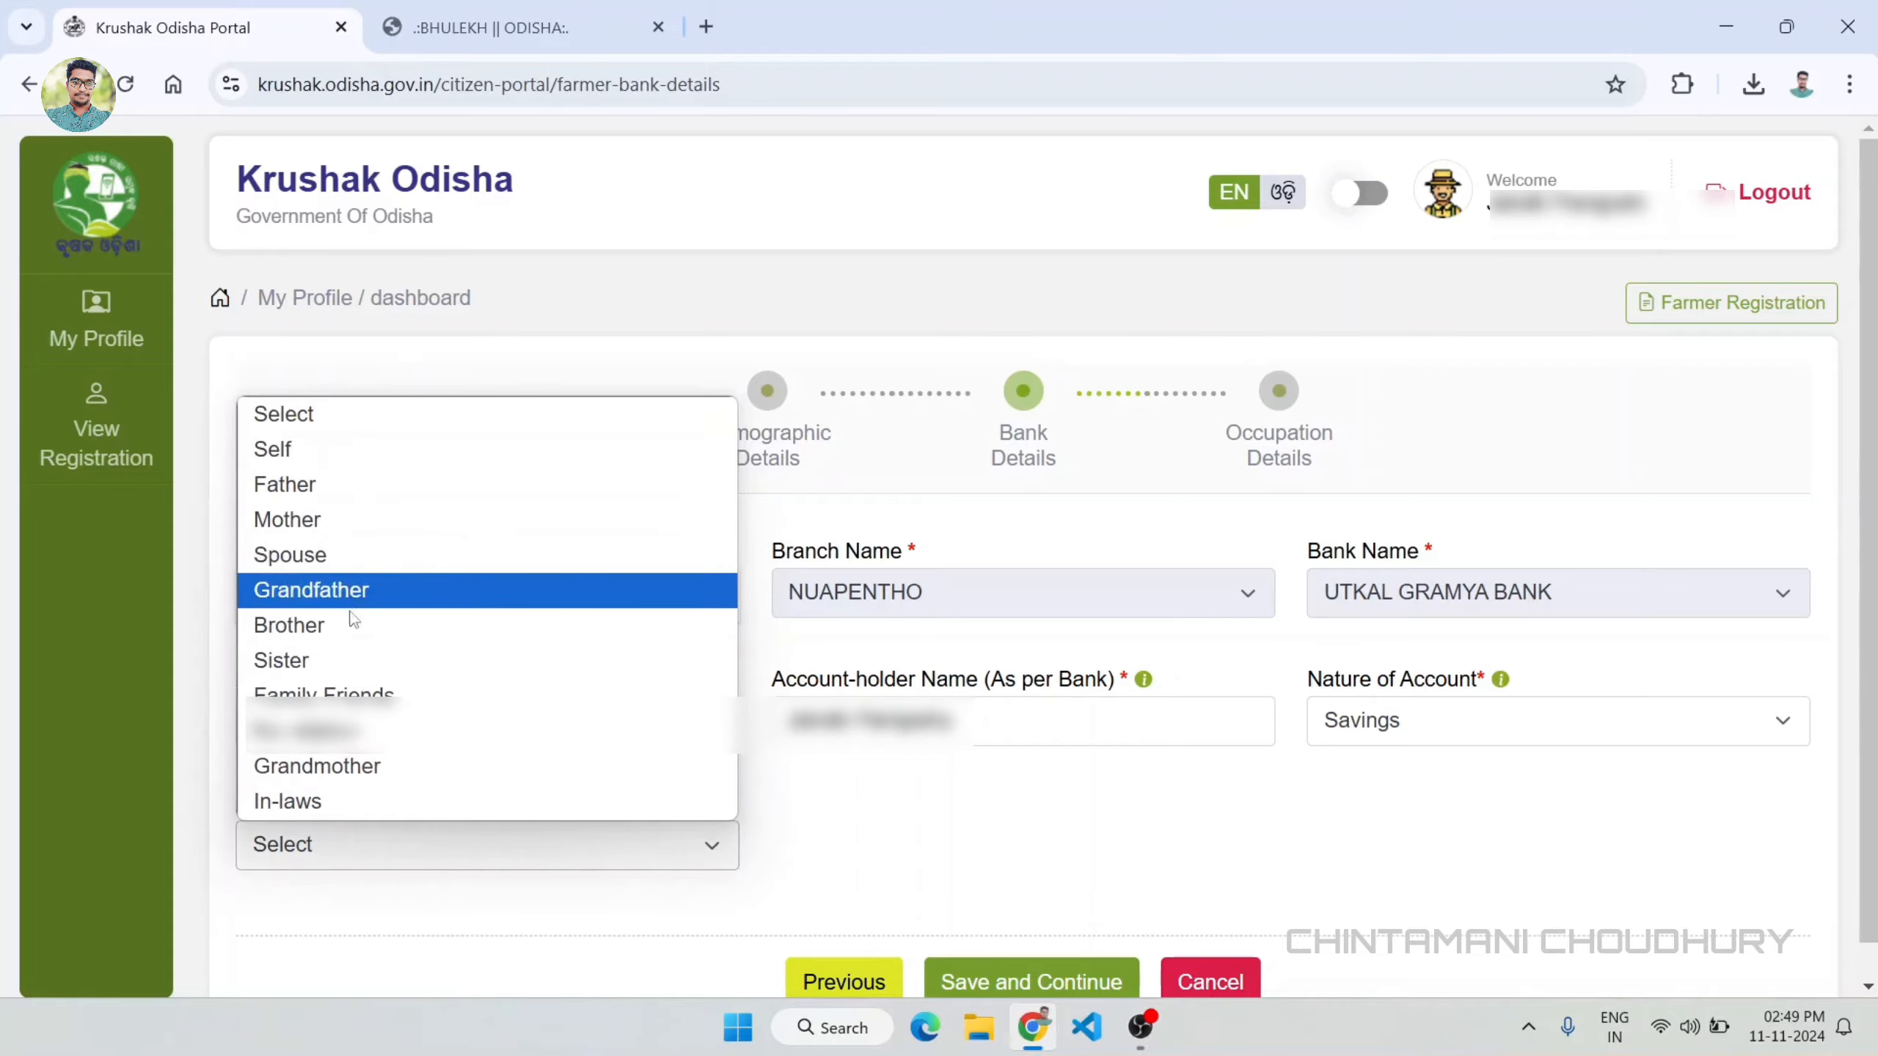
left_click(329, 450)
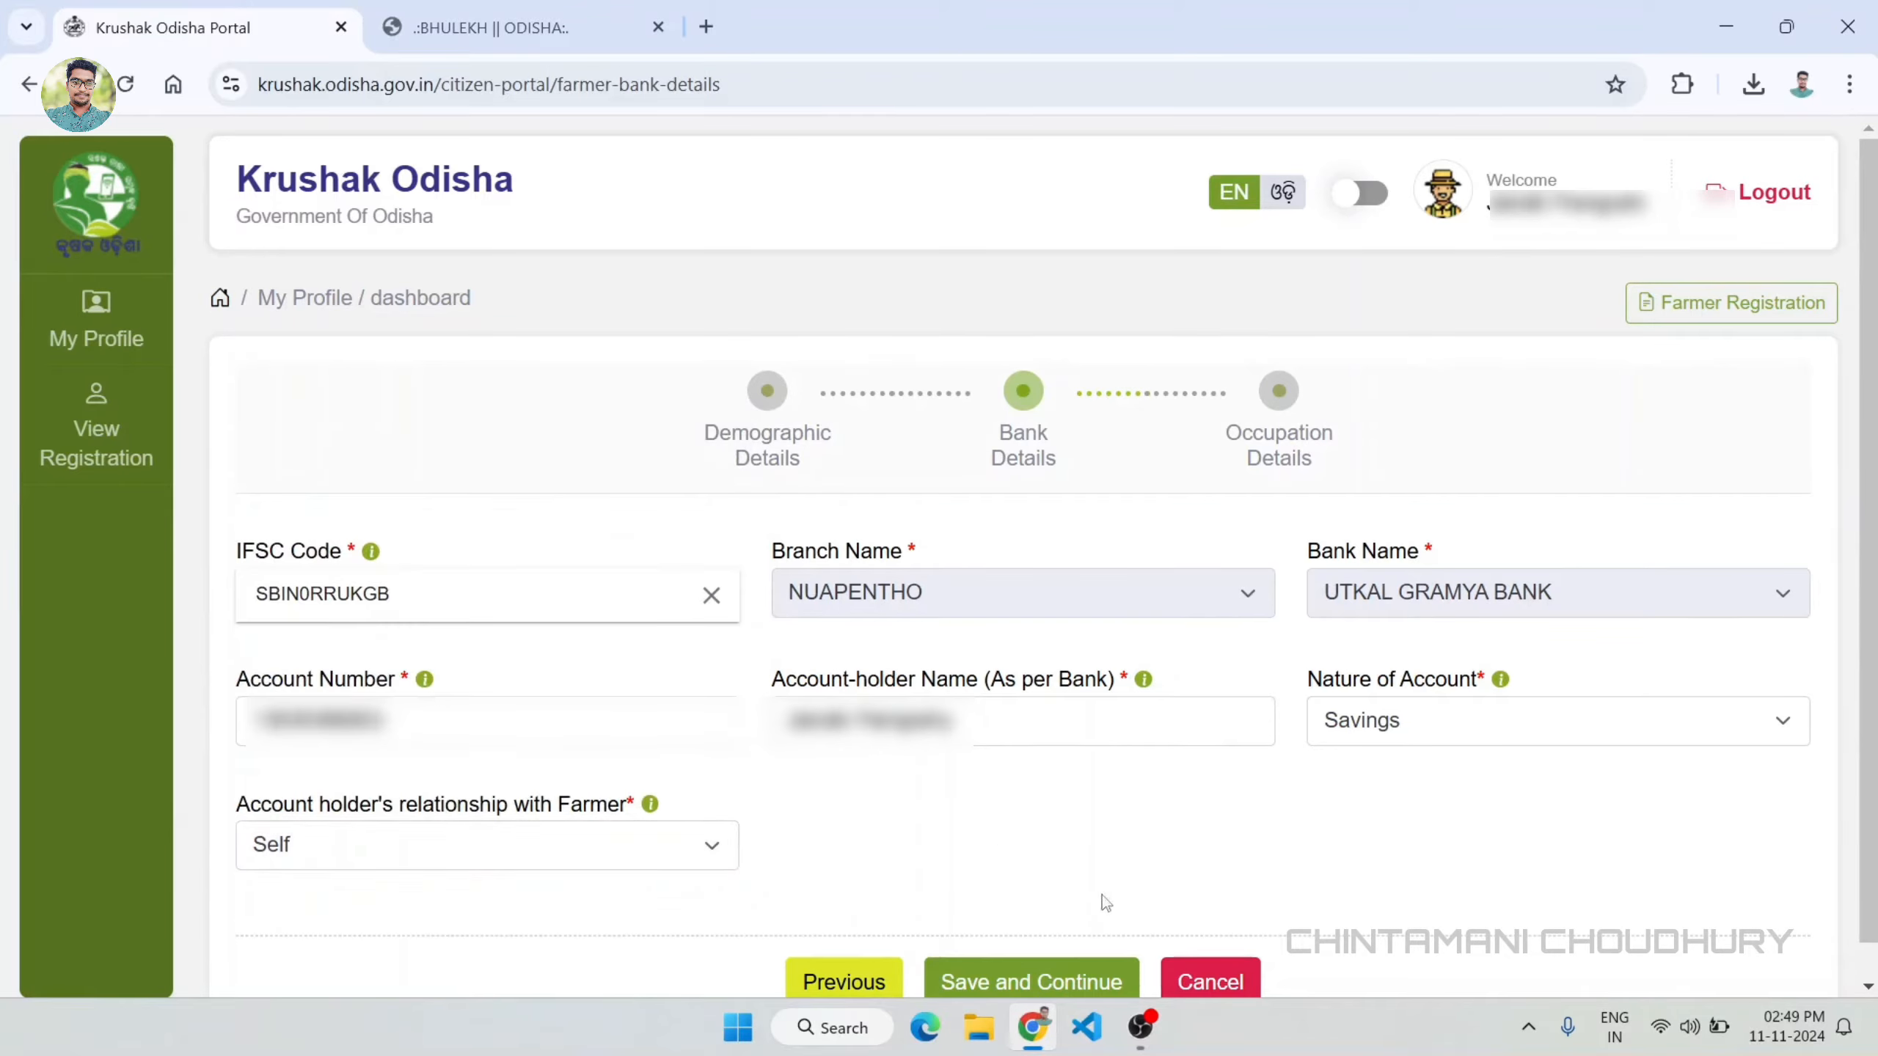
left_click(1069, 980)
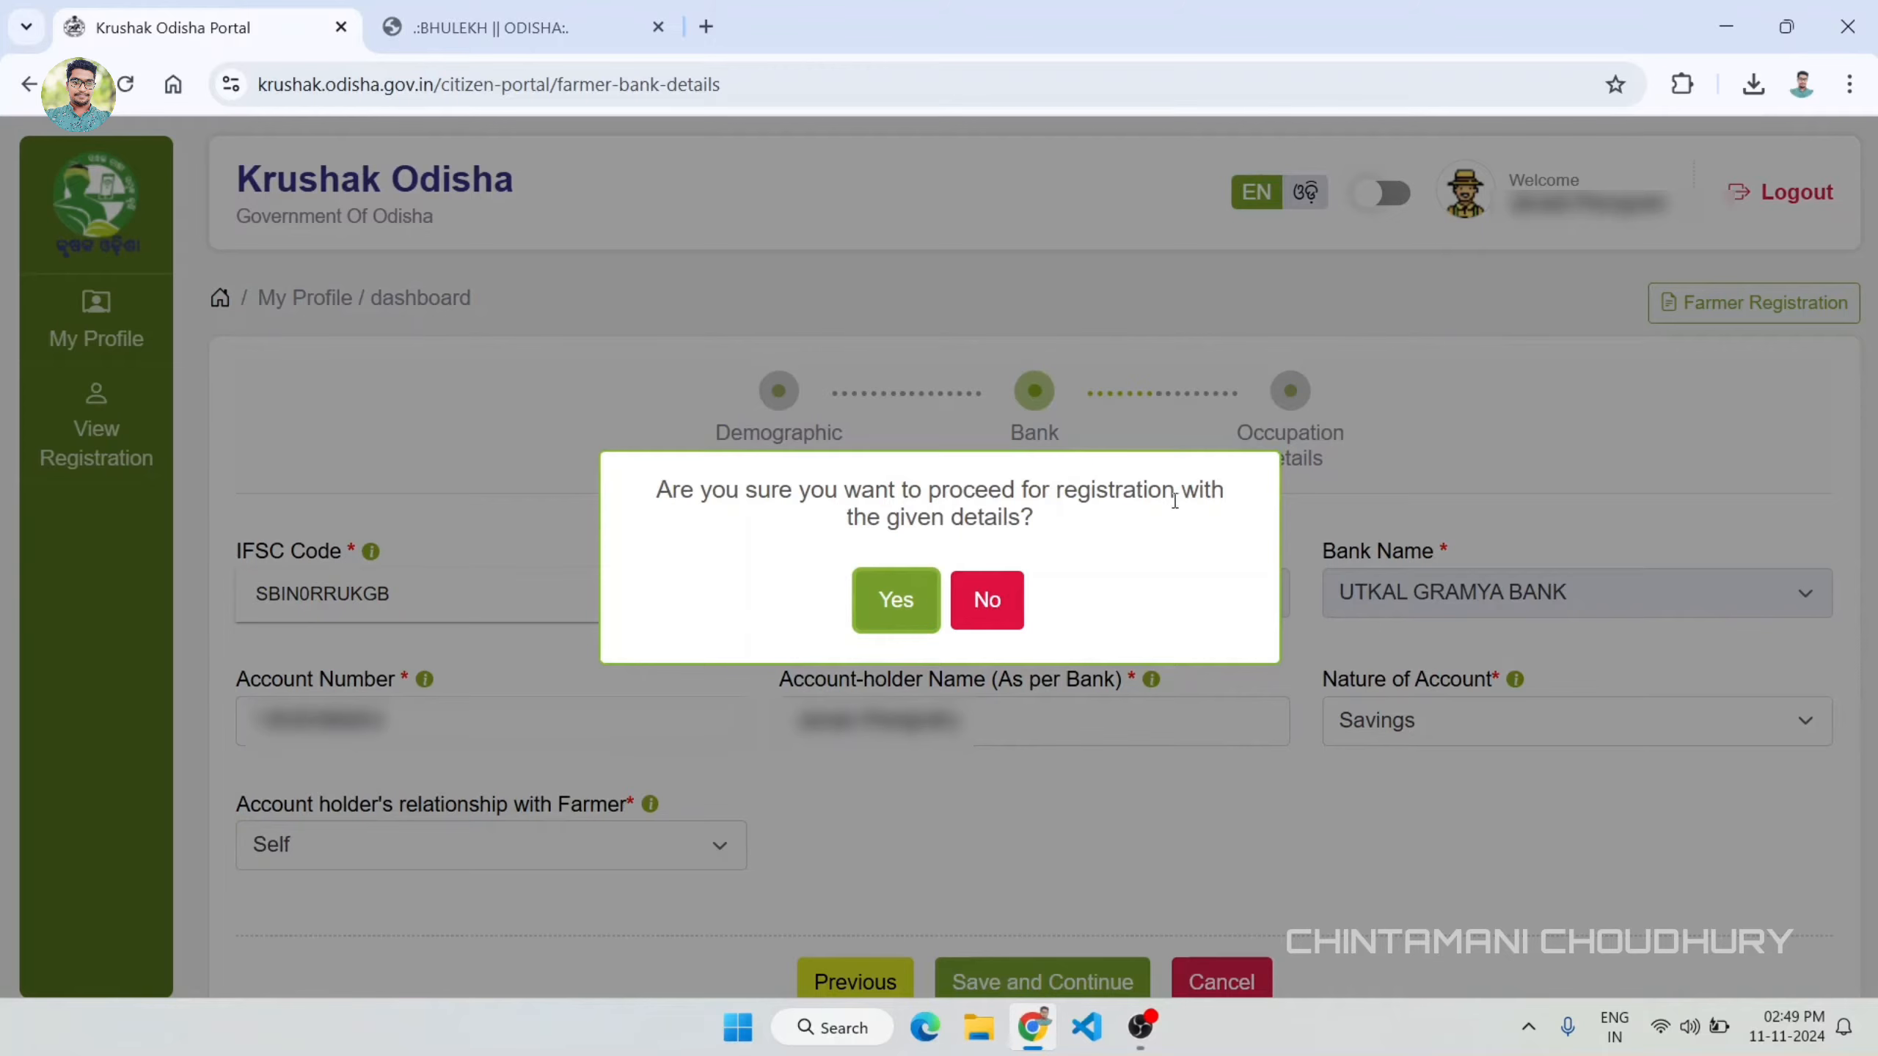
left_click(897, 599)
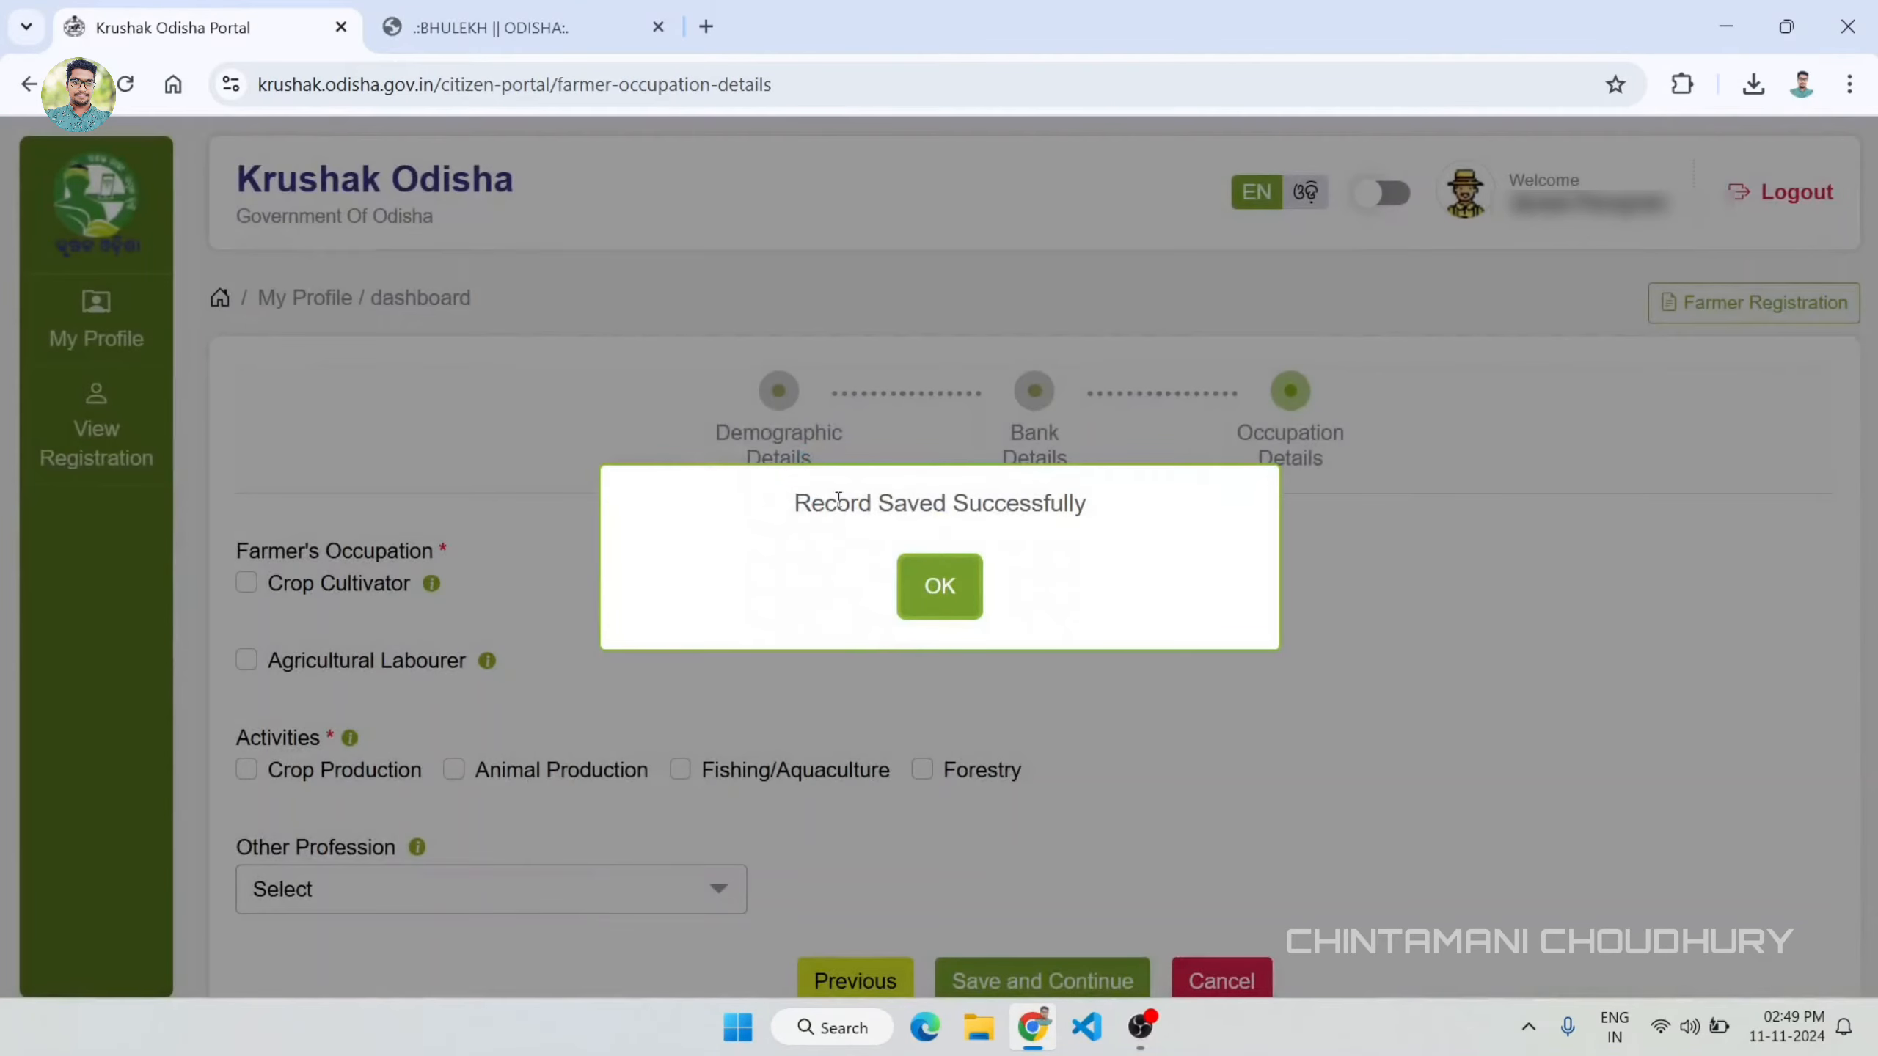
left_click(940, 597)
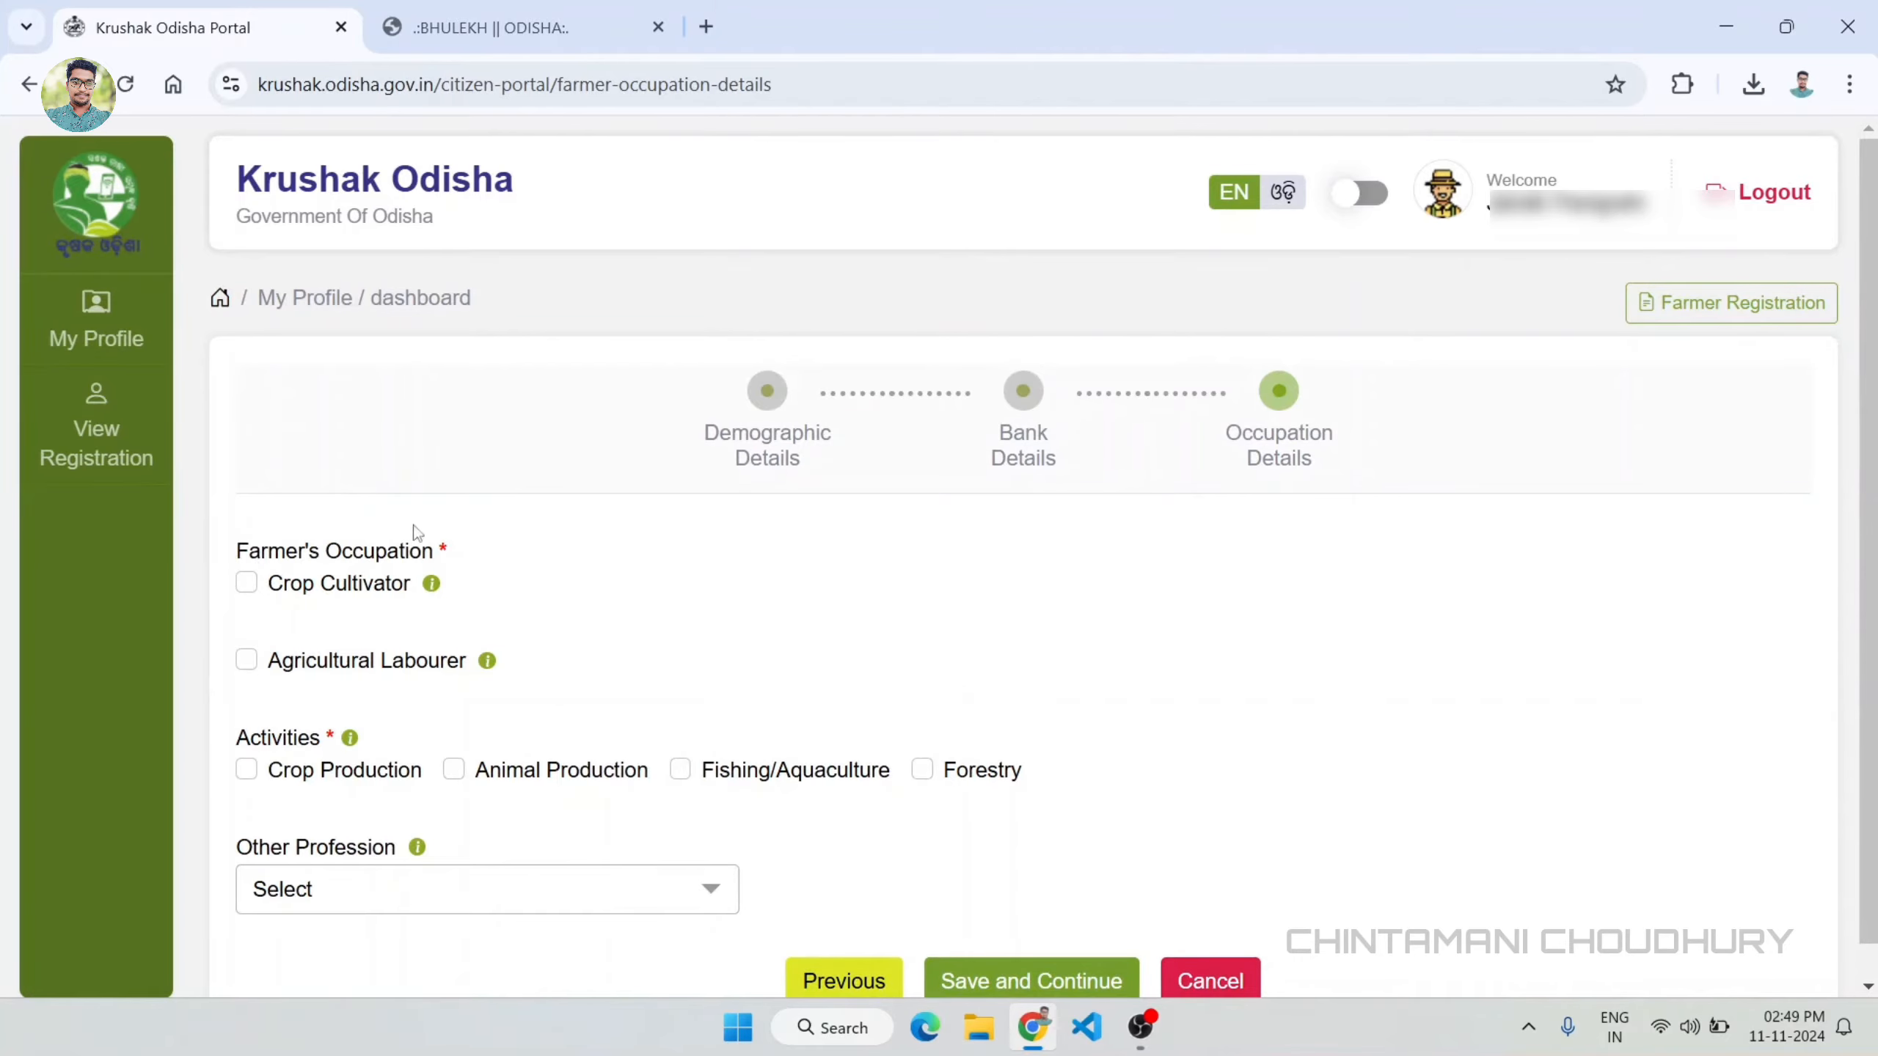
Step: Mark the farmer's occupation as Crop Cultivator with the cultivator types Sharecropper and Tenant
left_click(247, 591)
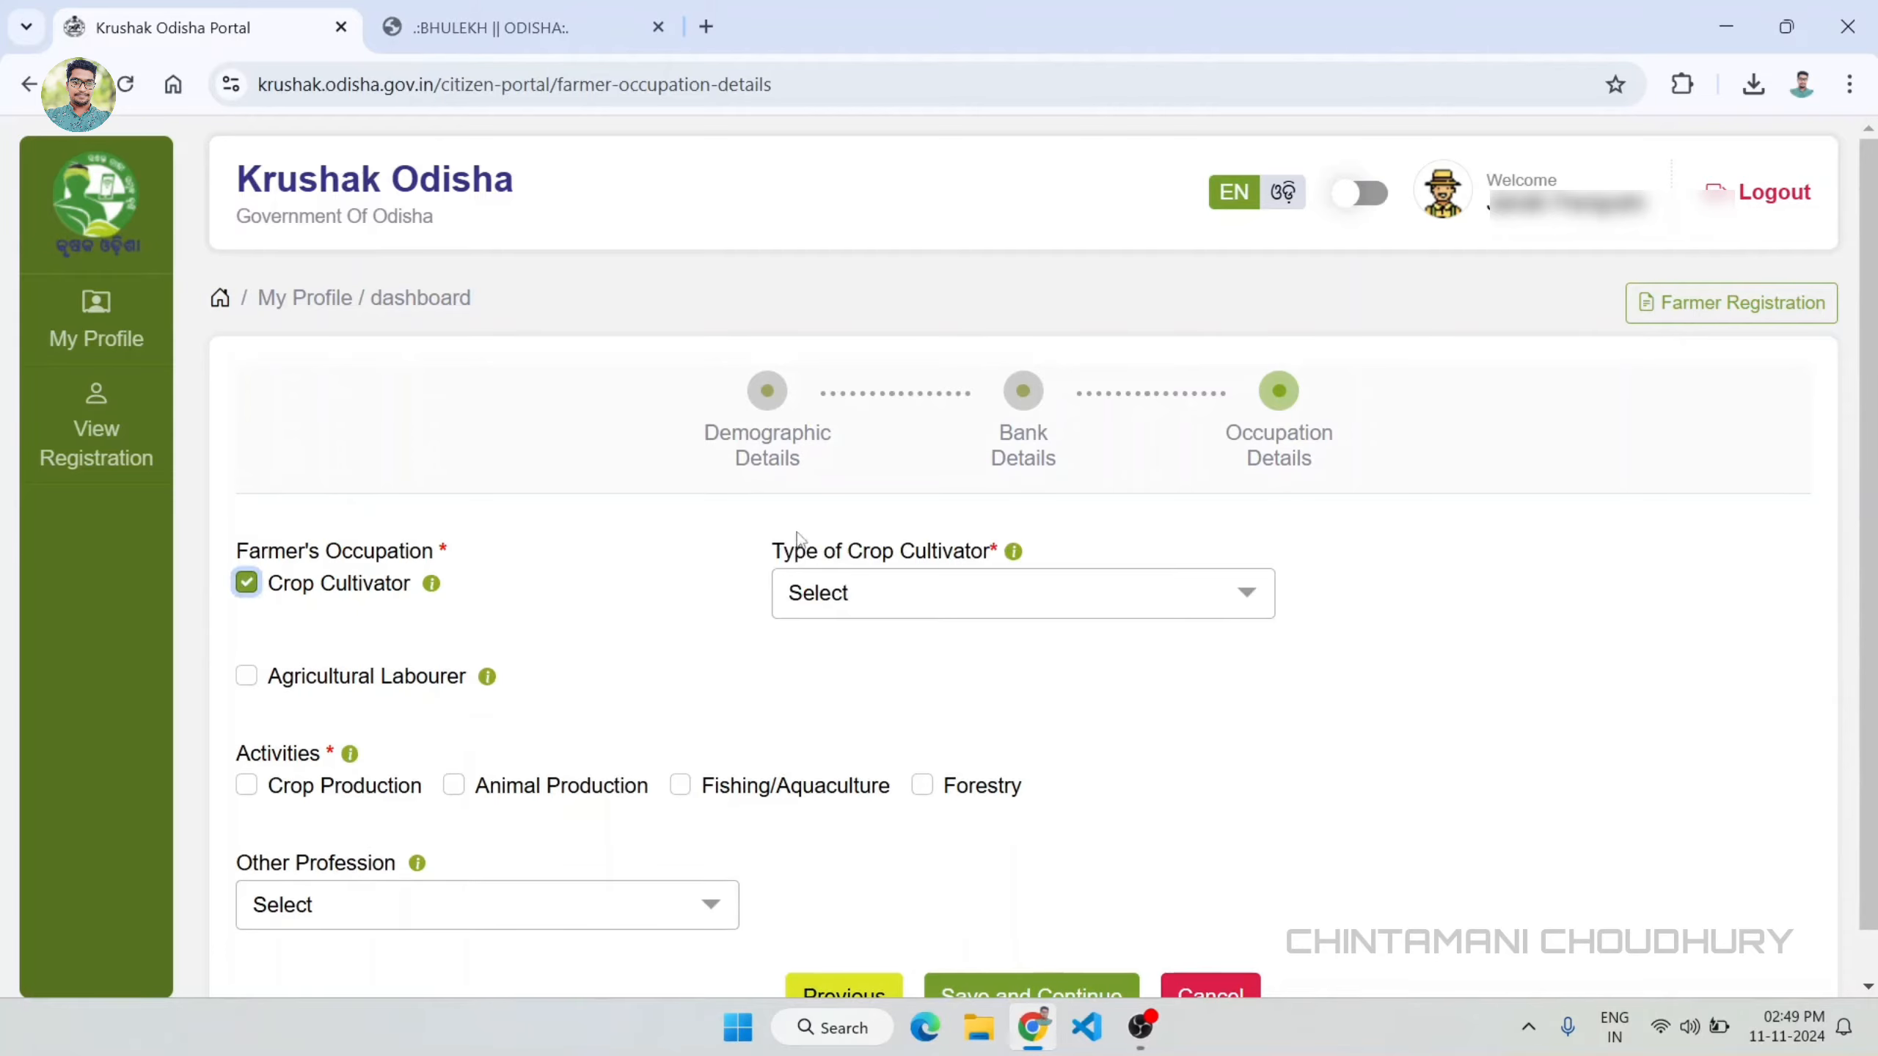
left_click(990, 603)
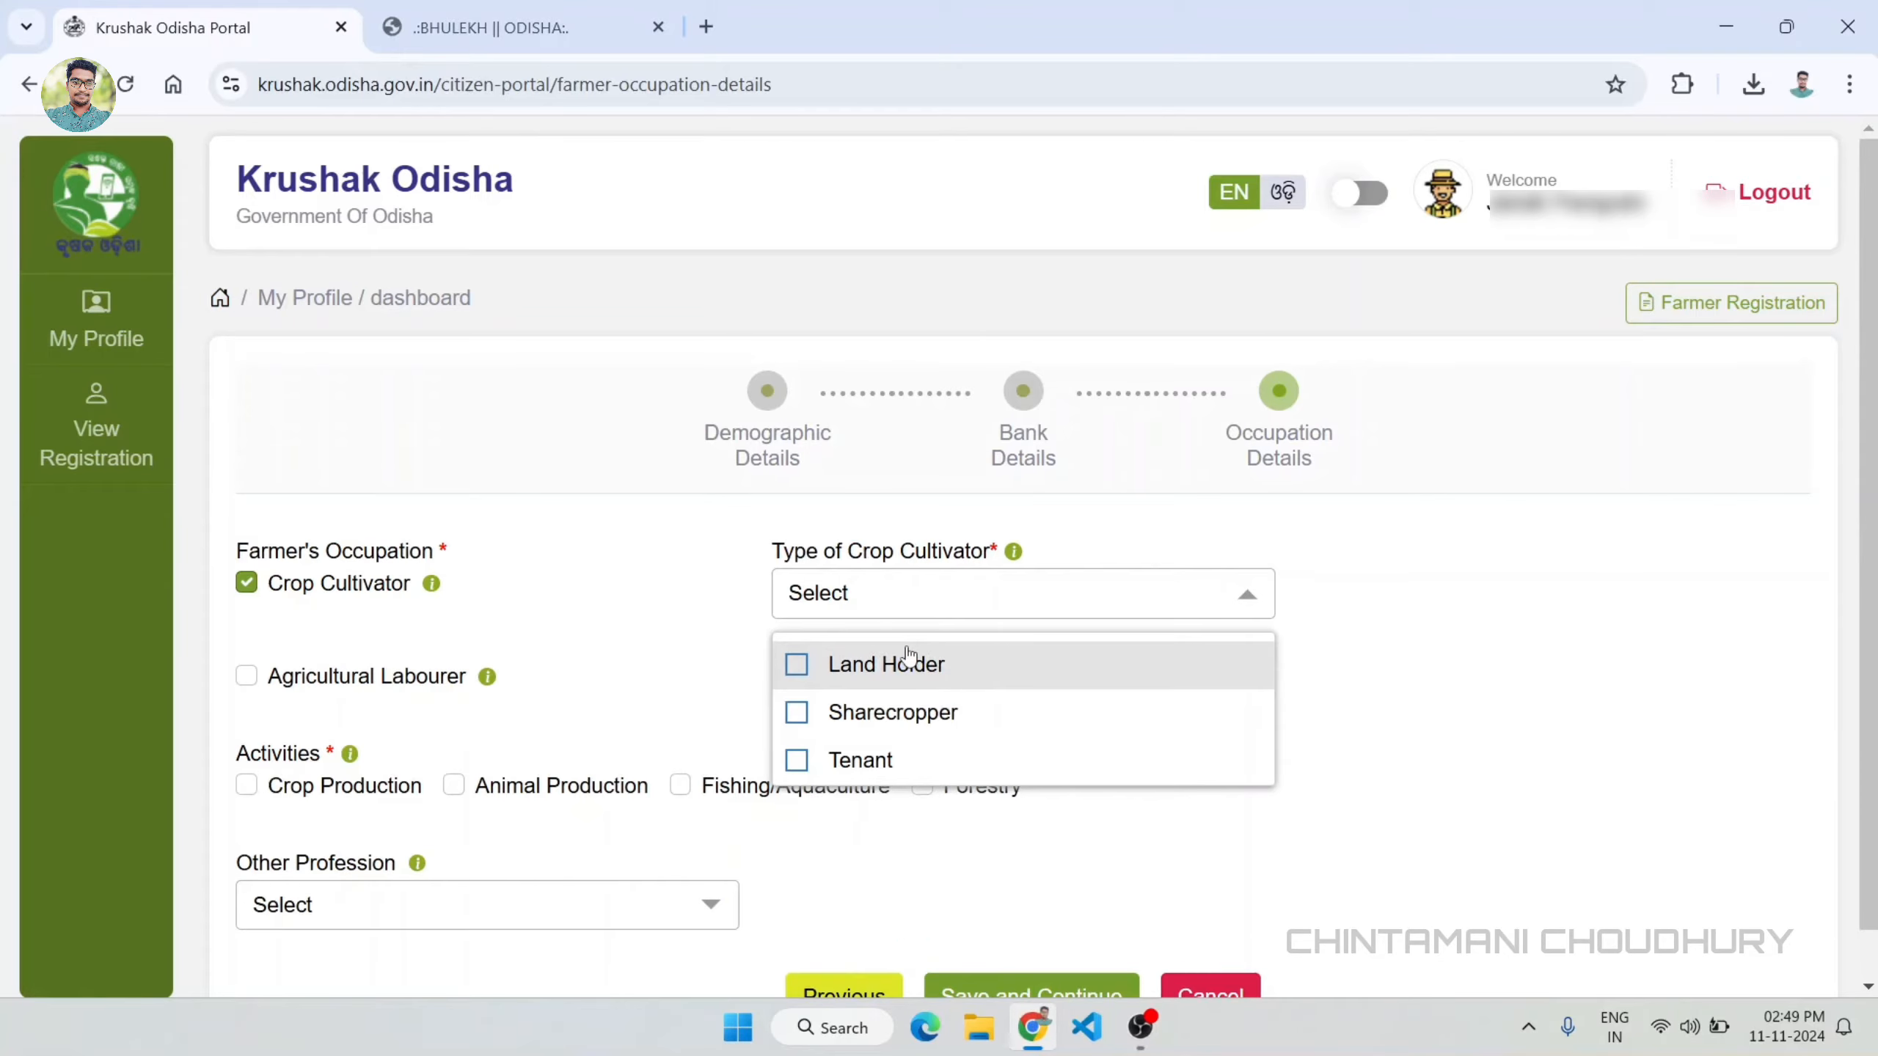
left_click(857, 713)
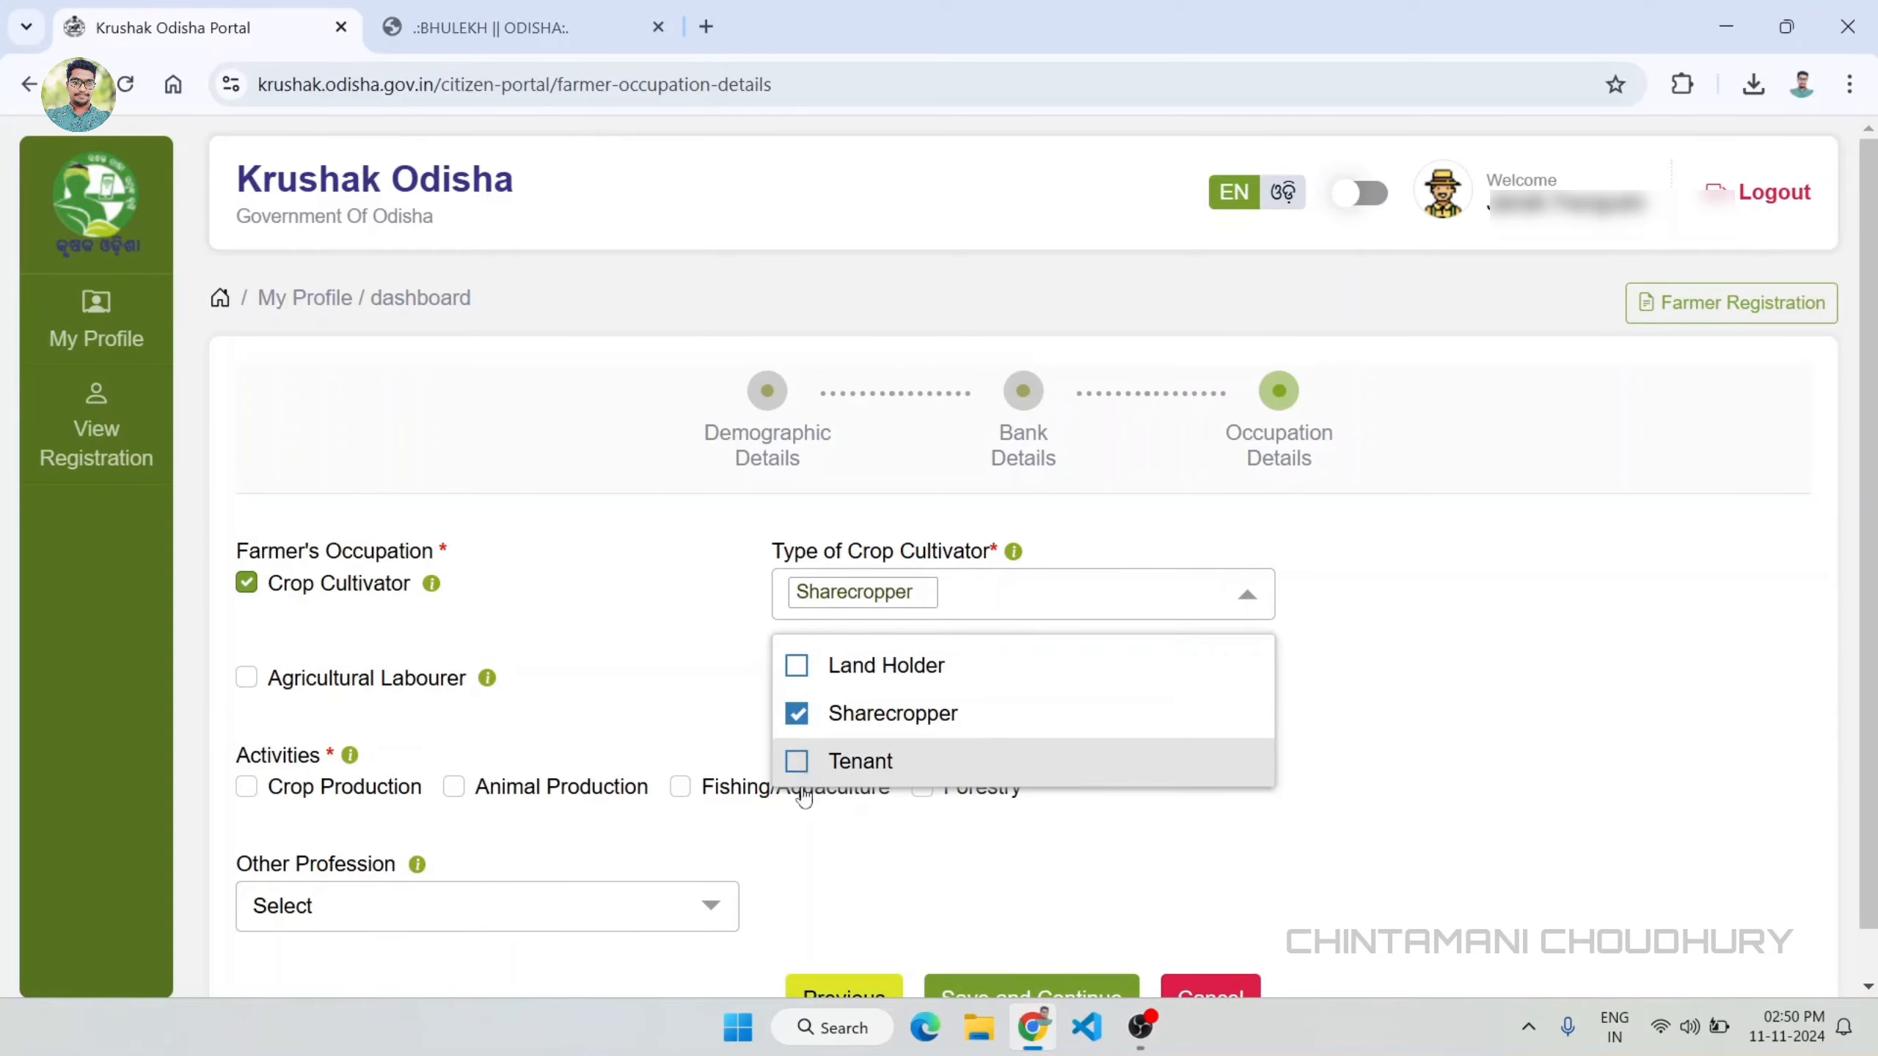
left_click(821, 761)
left_click(1338, 733)
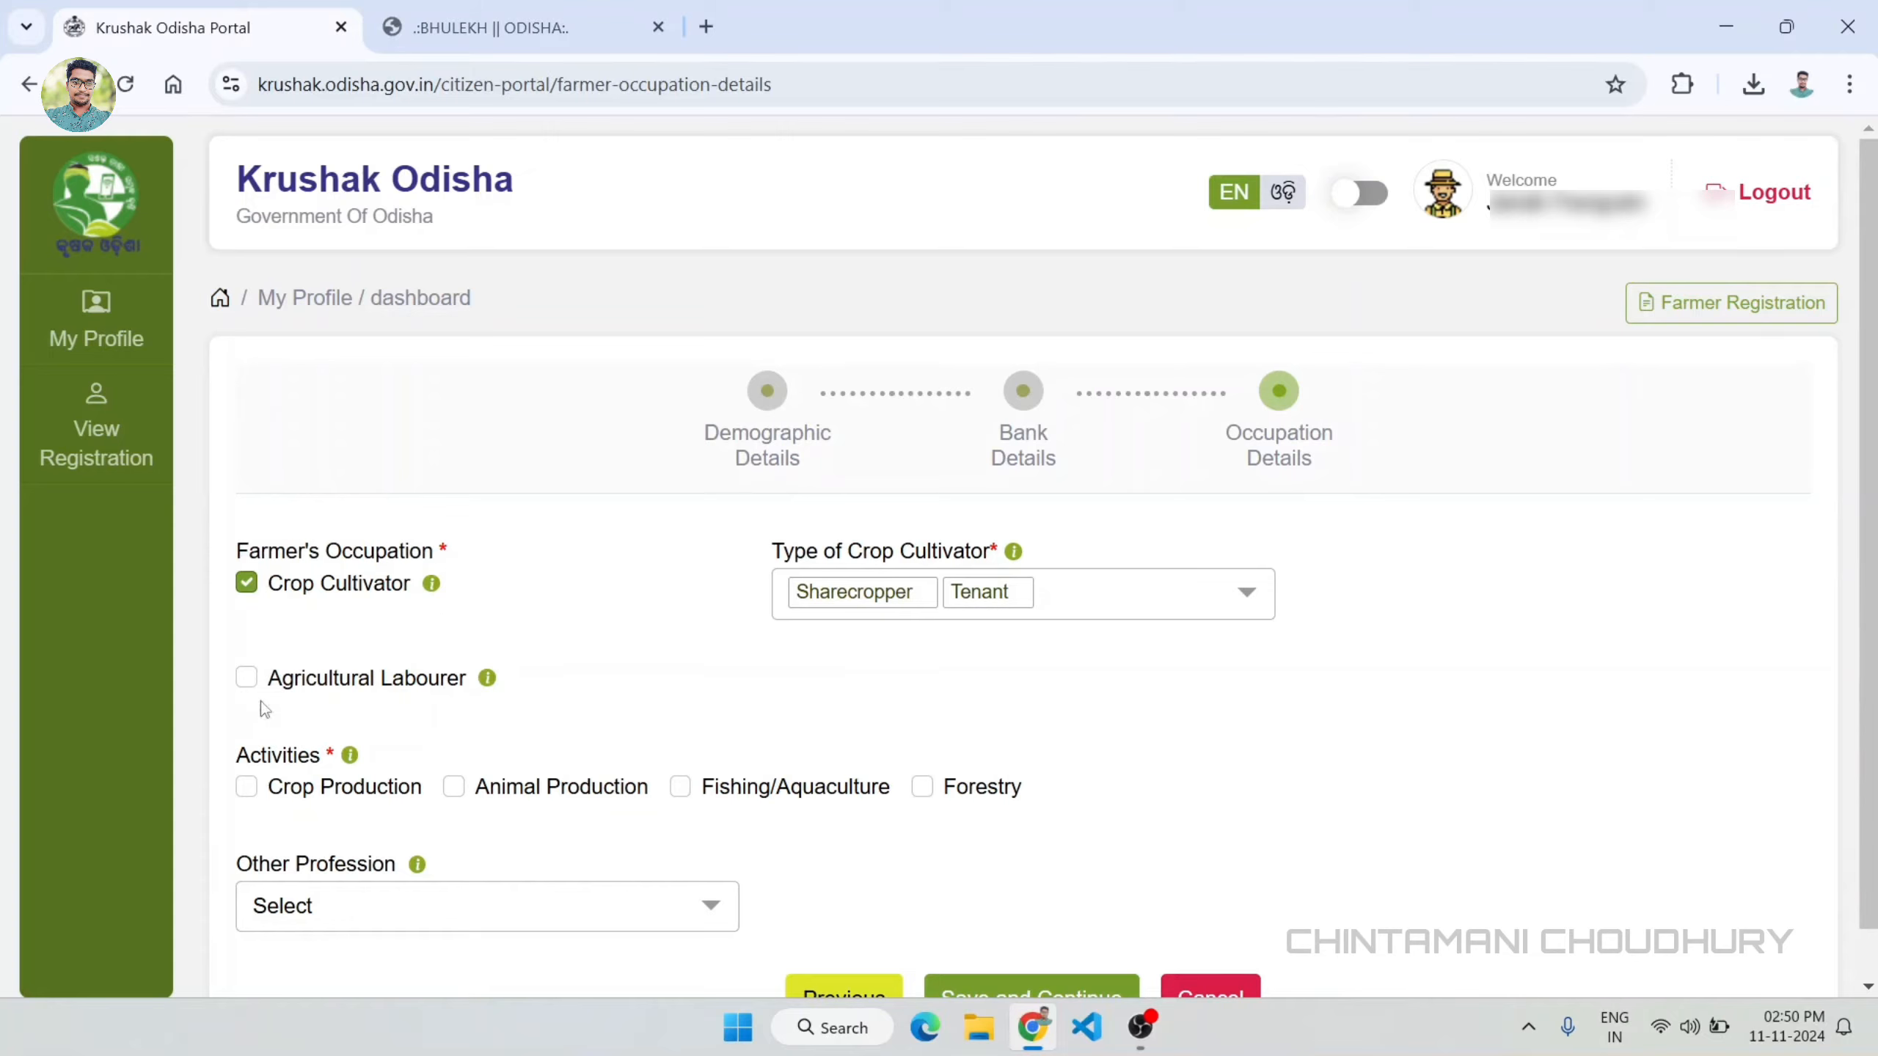
left_click(248, 678)
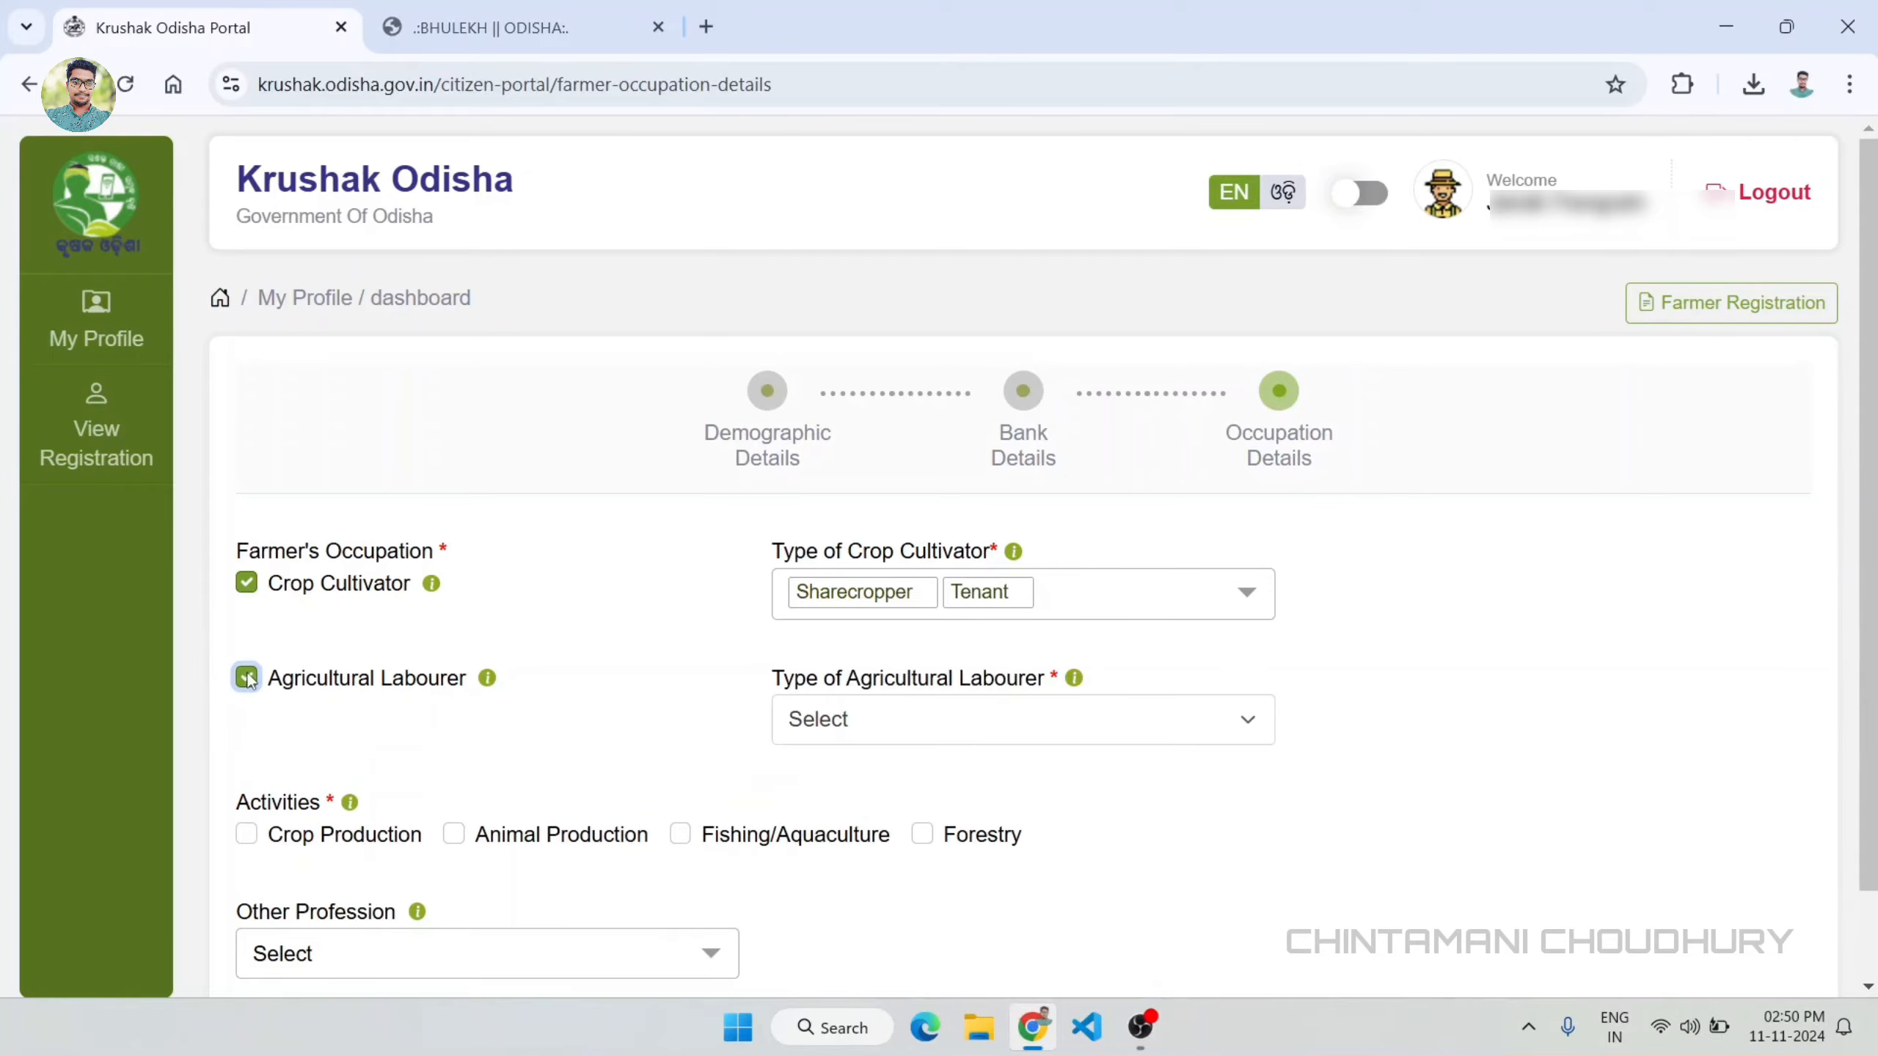
left_click(903, 717)
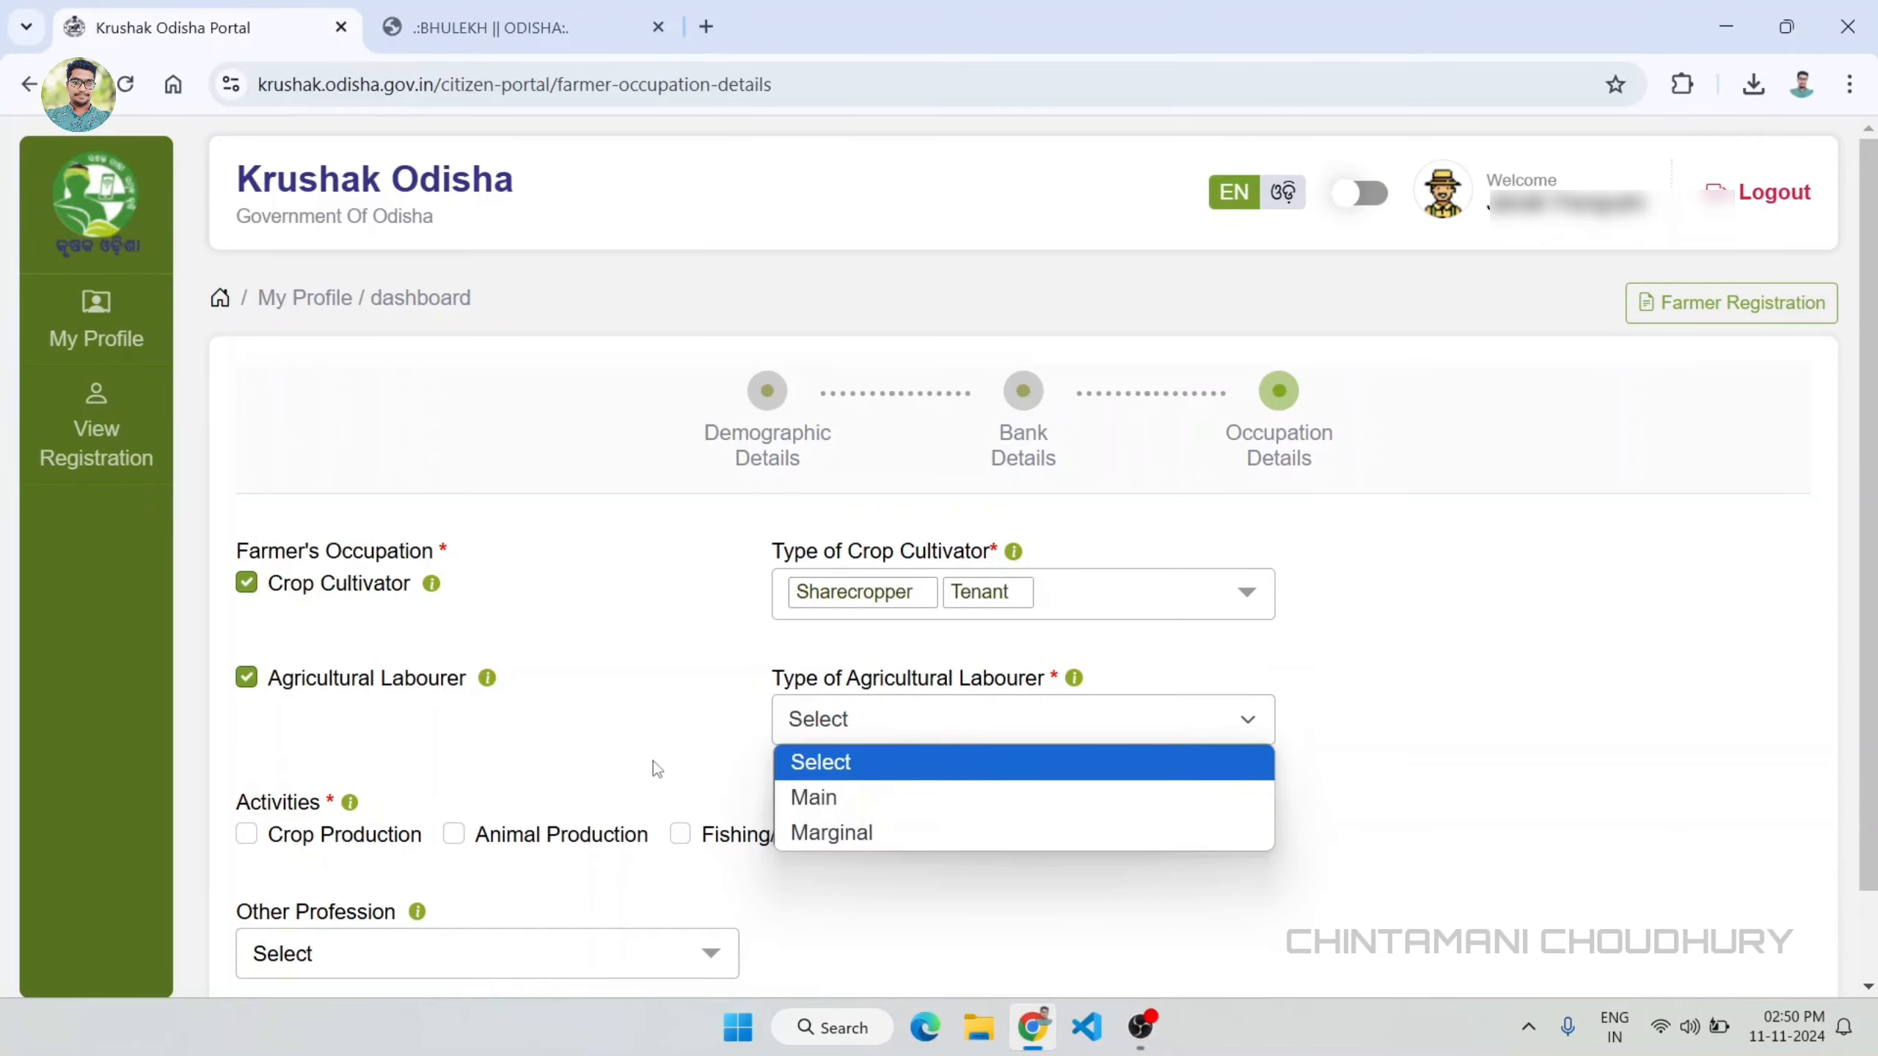
left_click(702, 724)
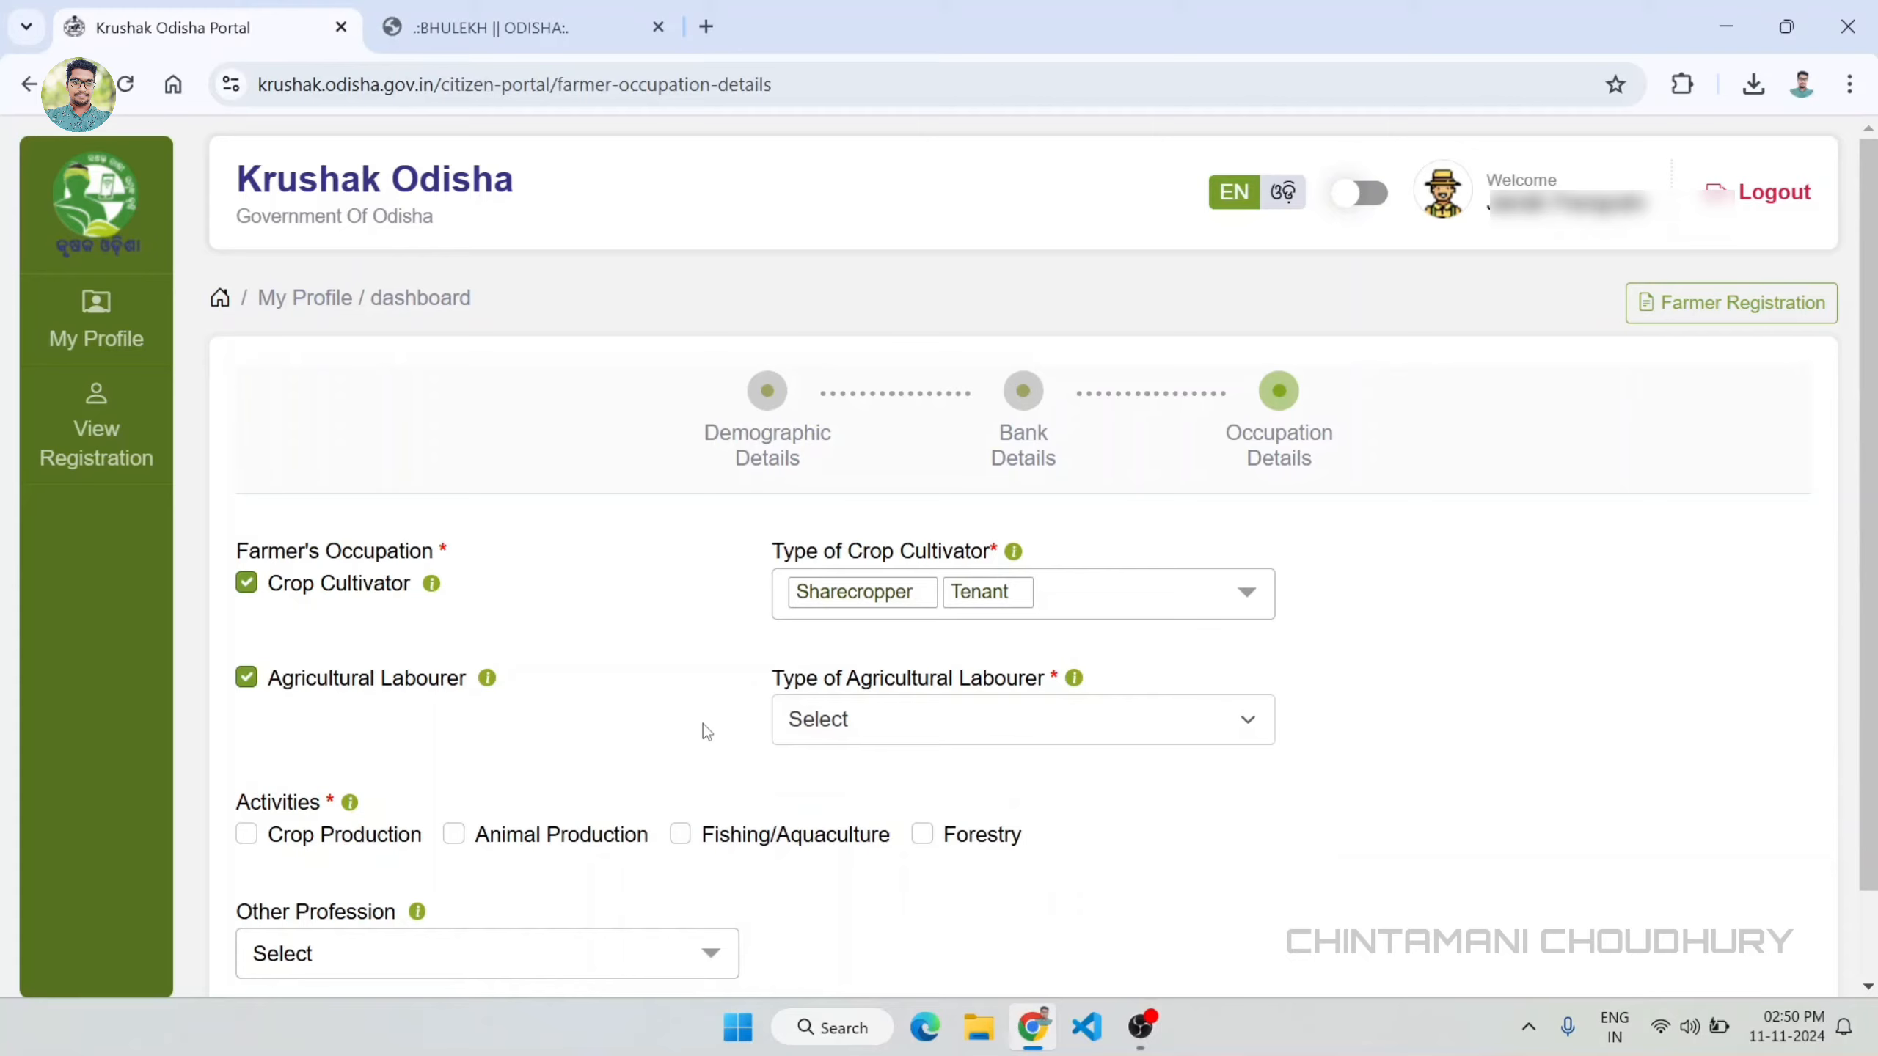
left_click(248, 677)
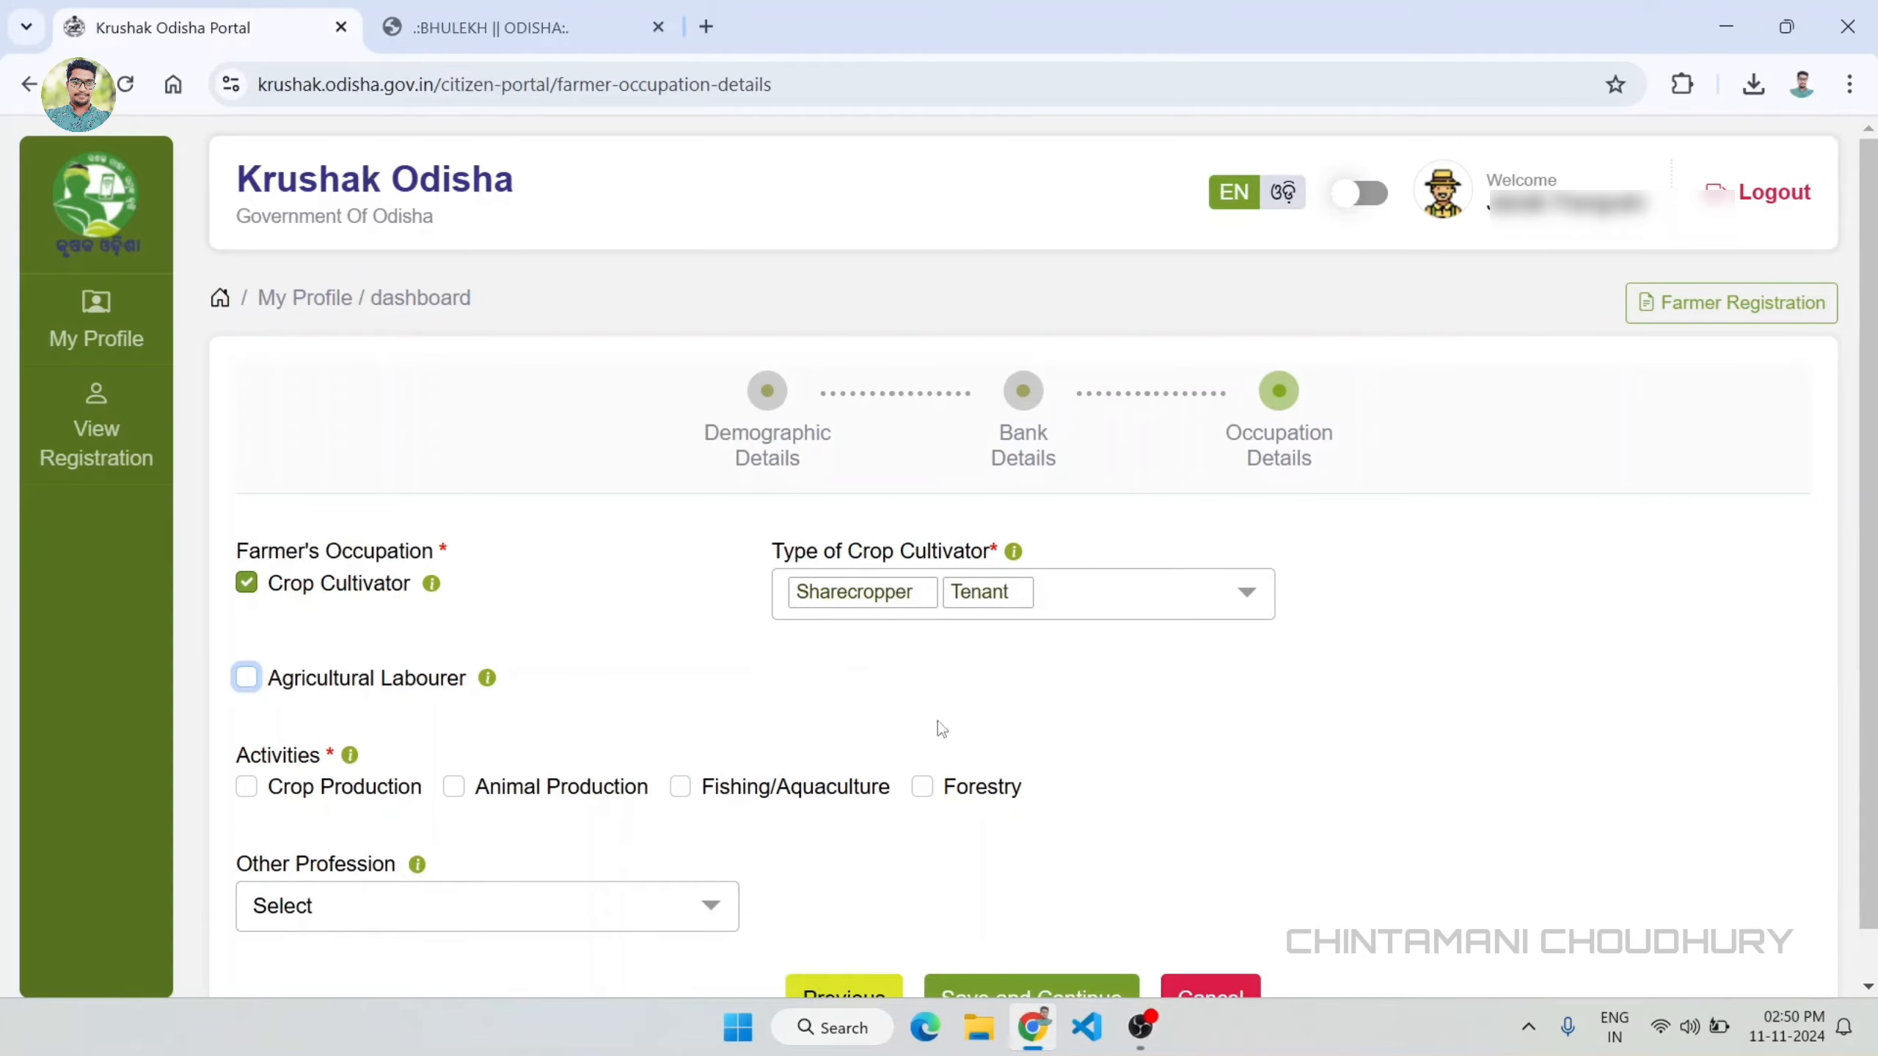
Step: Mark Crop Production as the farmer's activity
scroll(1195, 715, "down", 1)
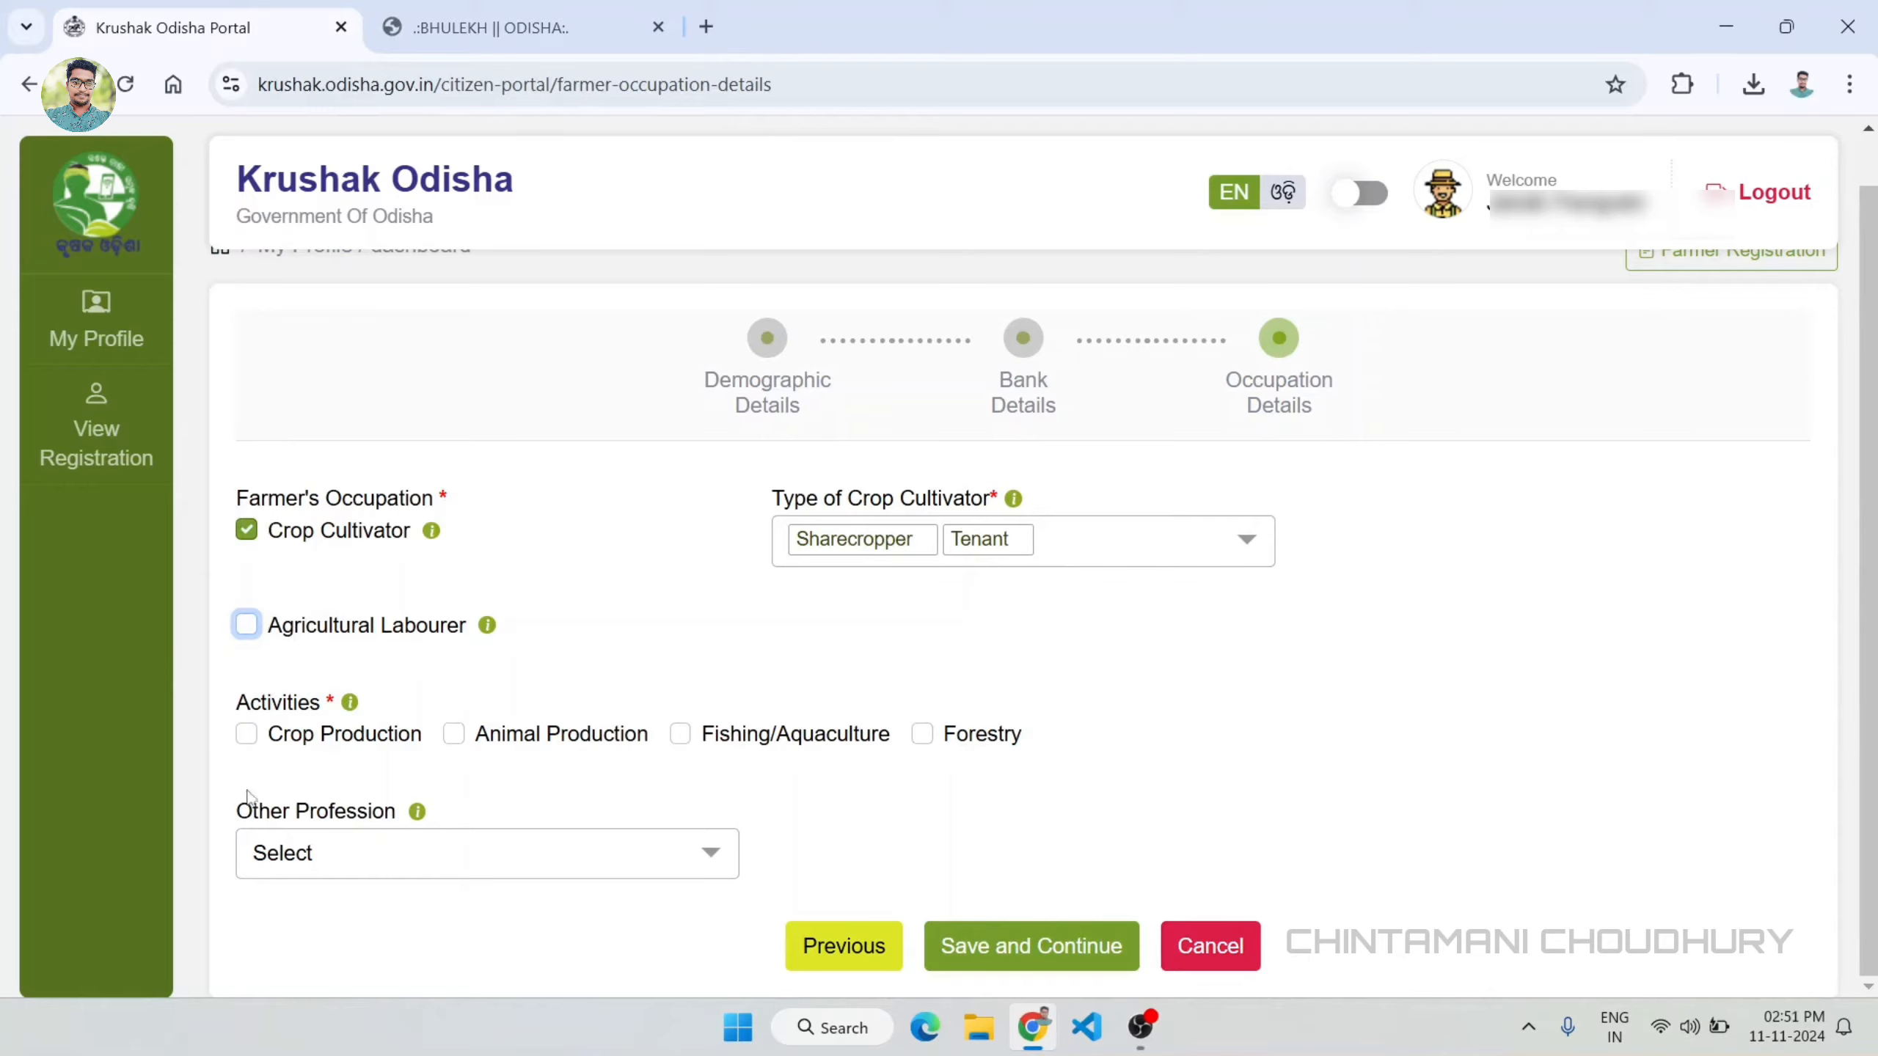
left_click(247, 734)
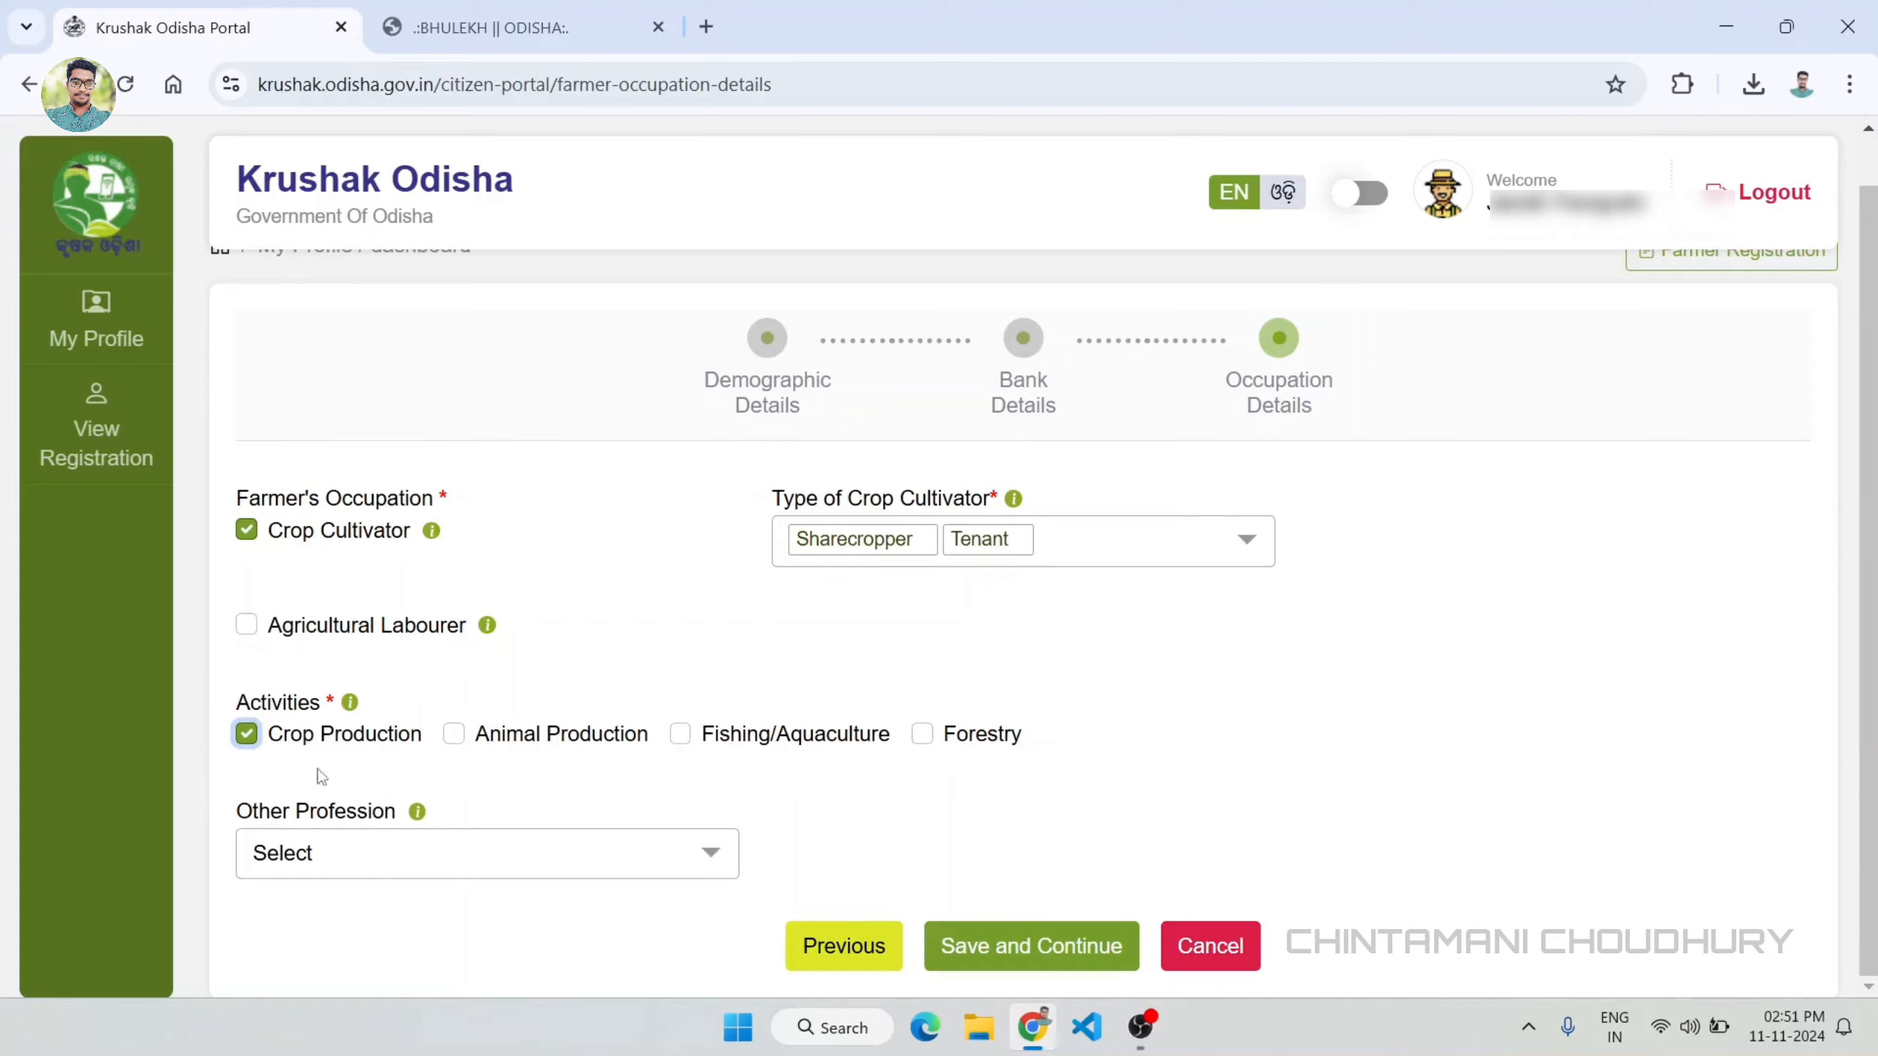
Step: Examine the available choices for the farmer's other profession without selecting any
left_click(714, 853)
scroll(767, 850, "down", 3)
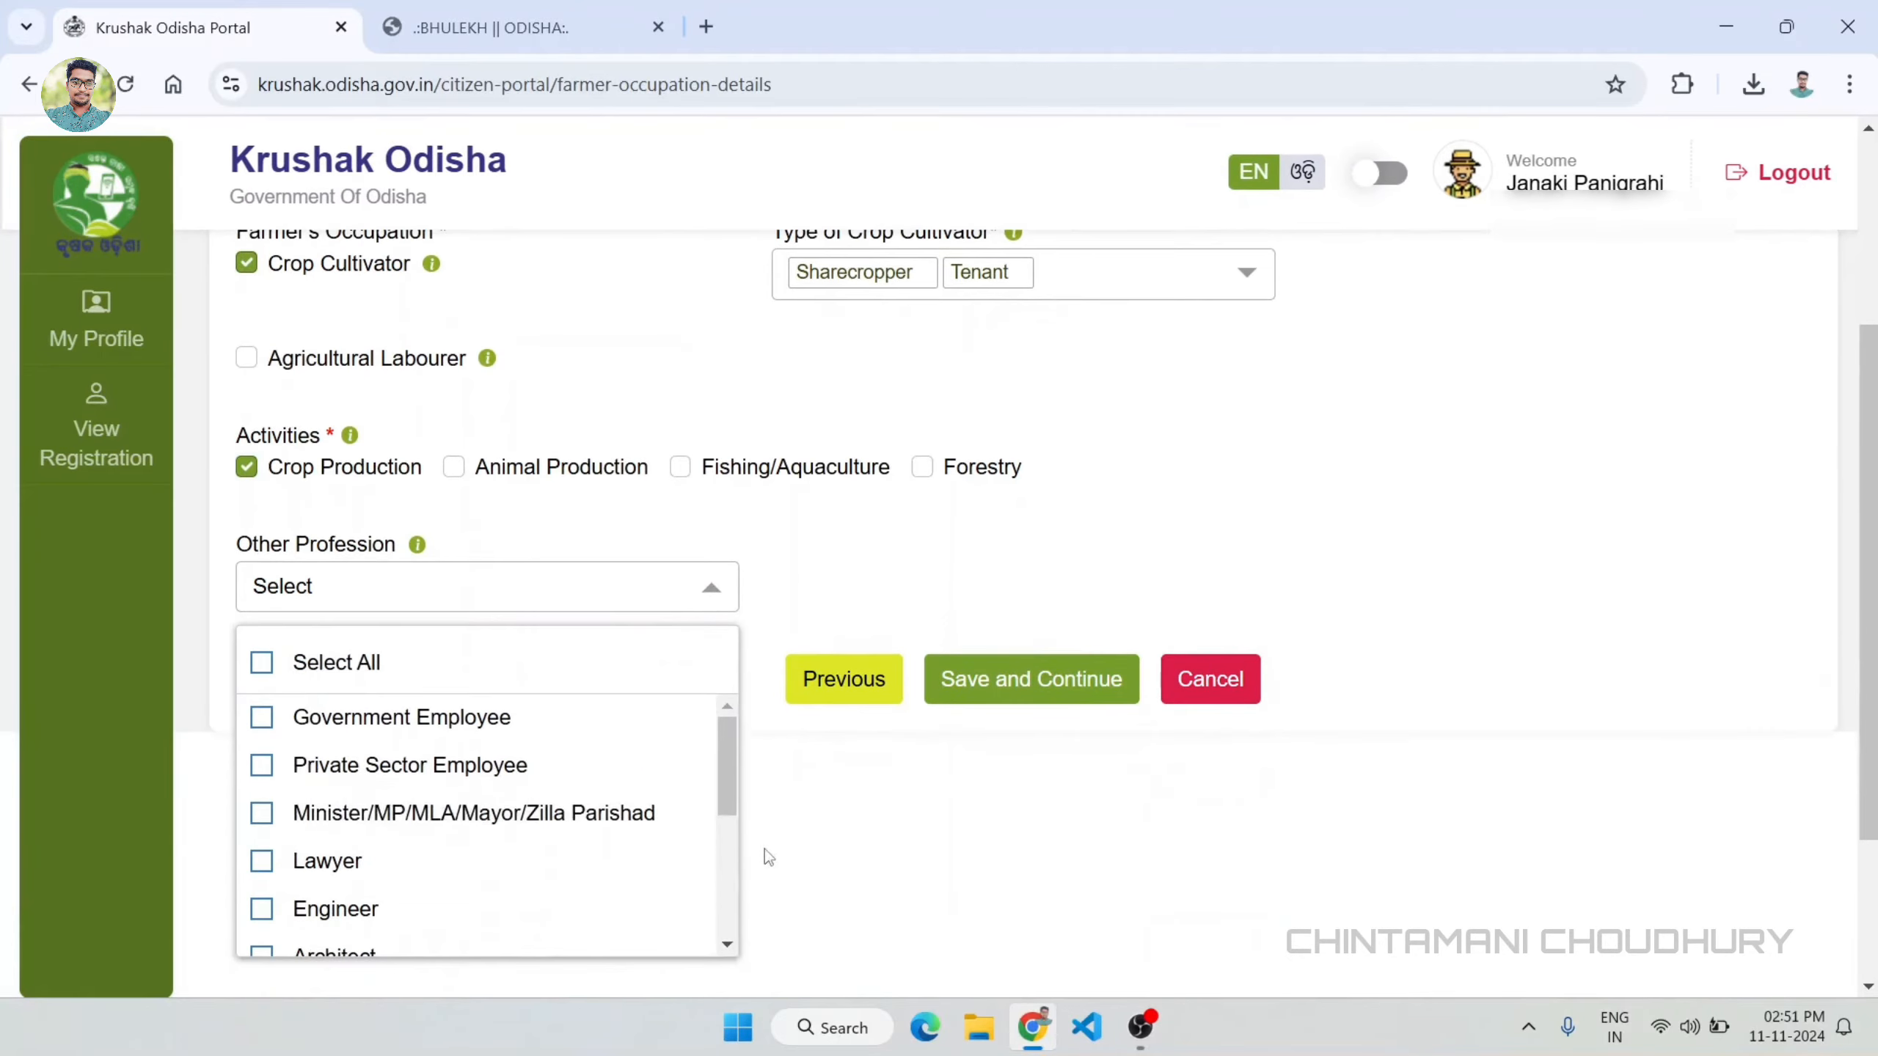
scroll(473, 817, "down", 3)
scroll(471, 813, "up", 3)
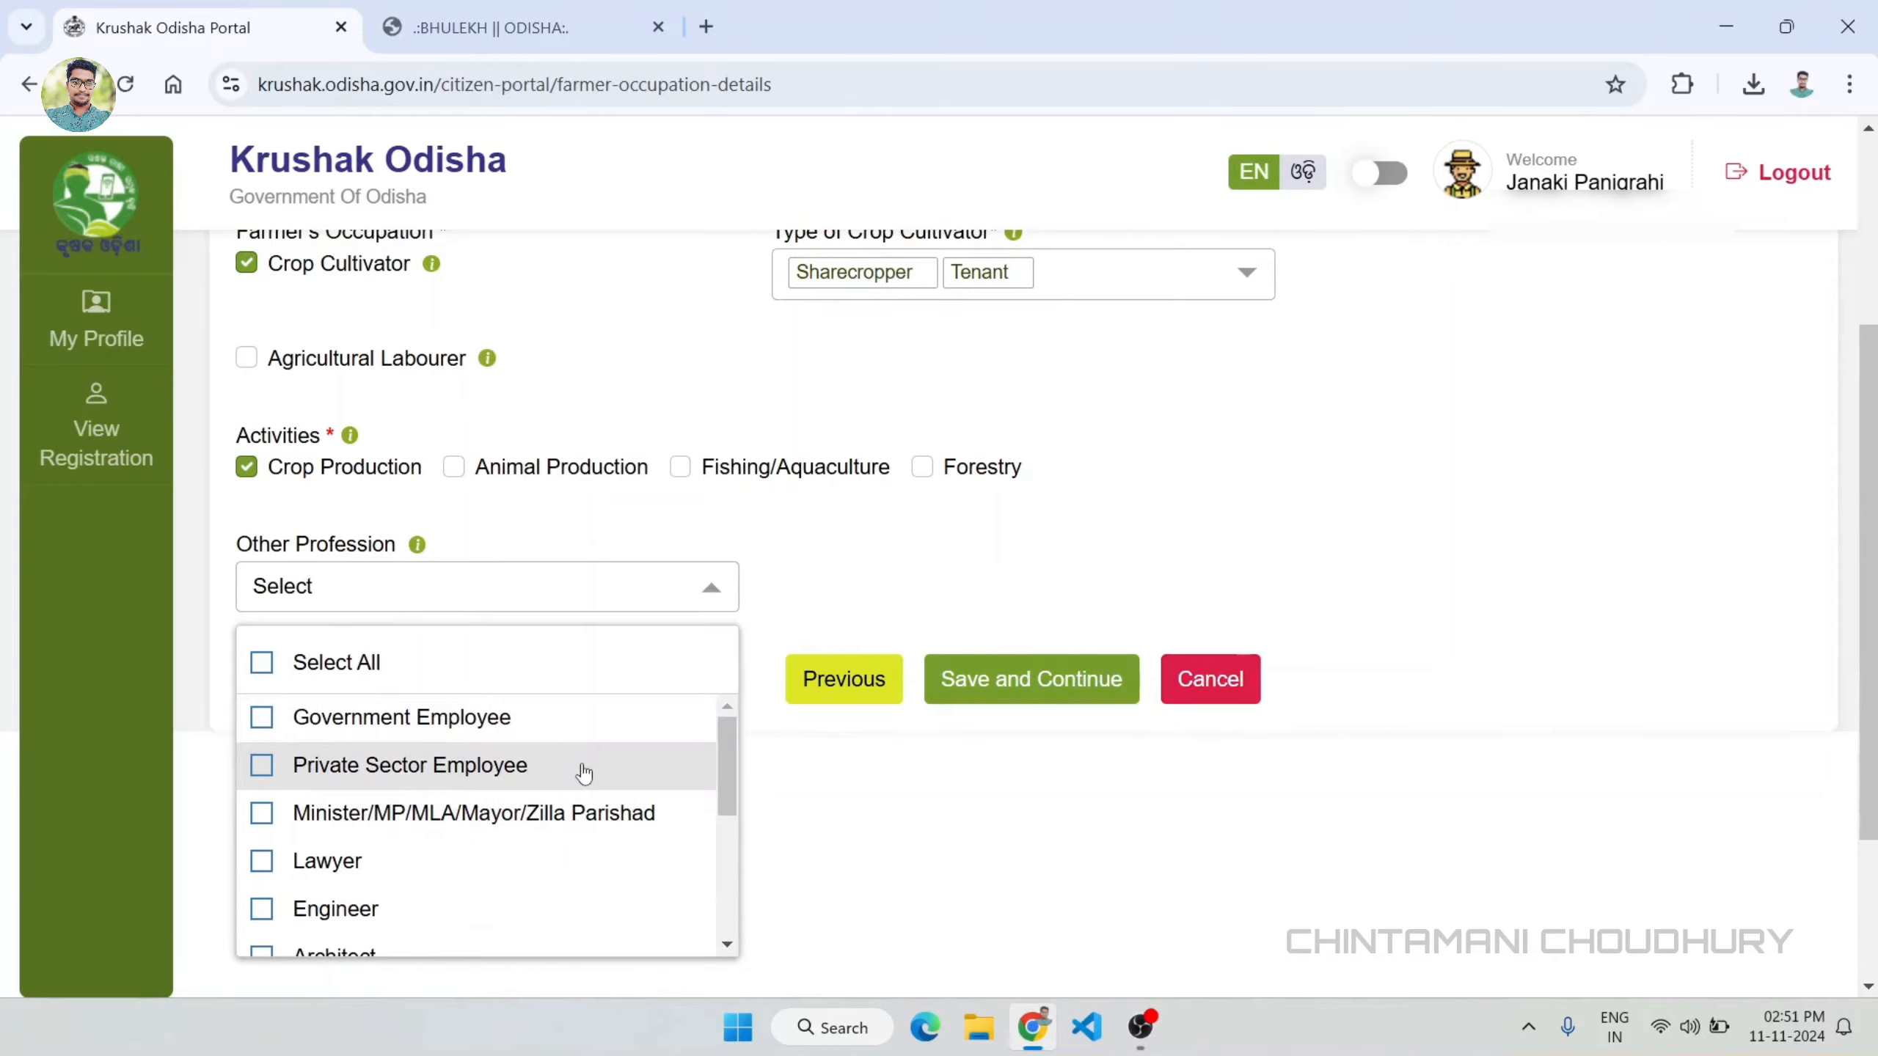
scroll(584, 771, "down", 5)
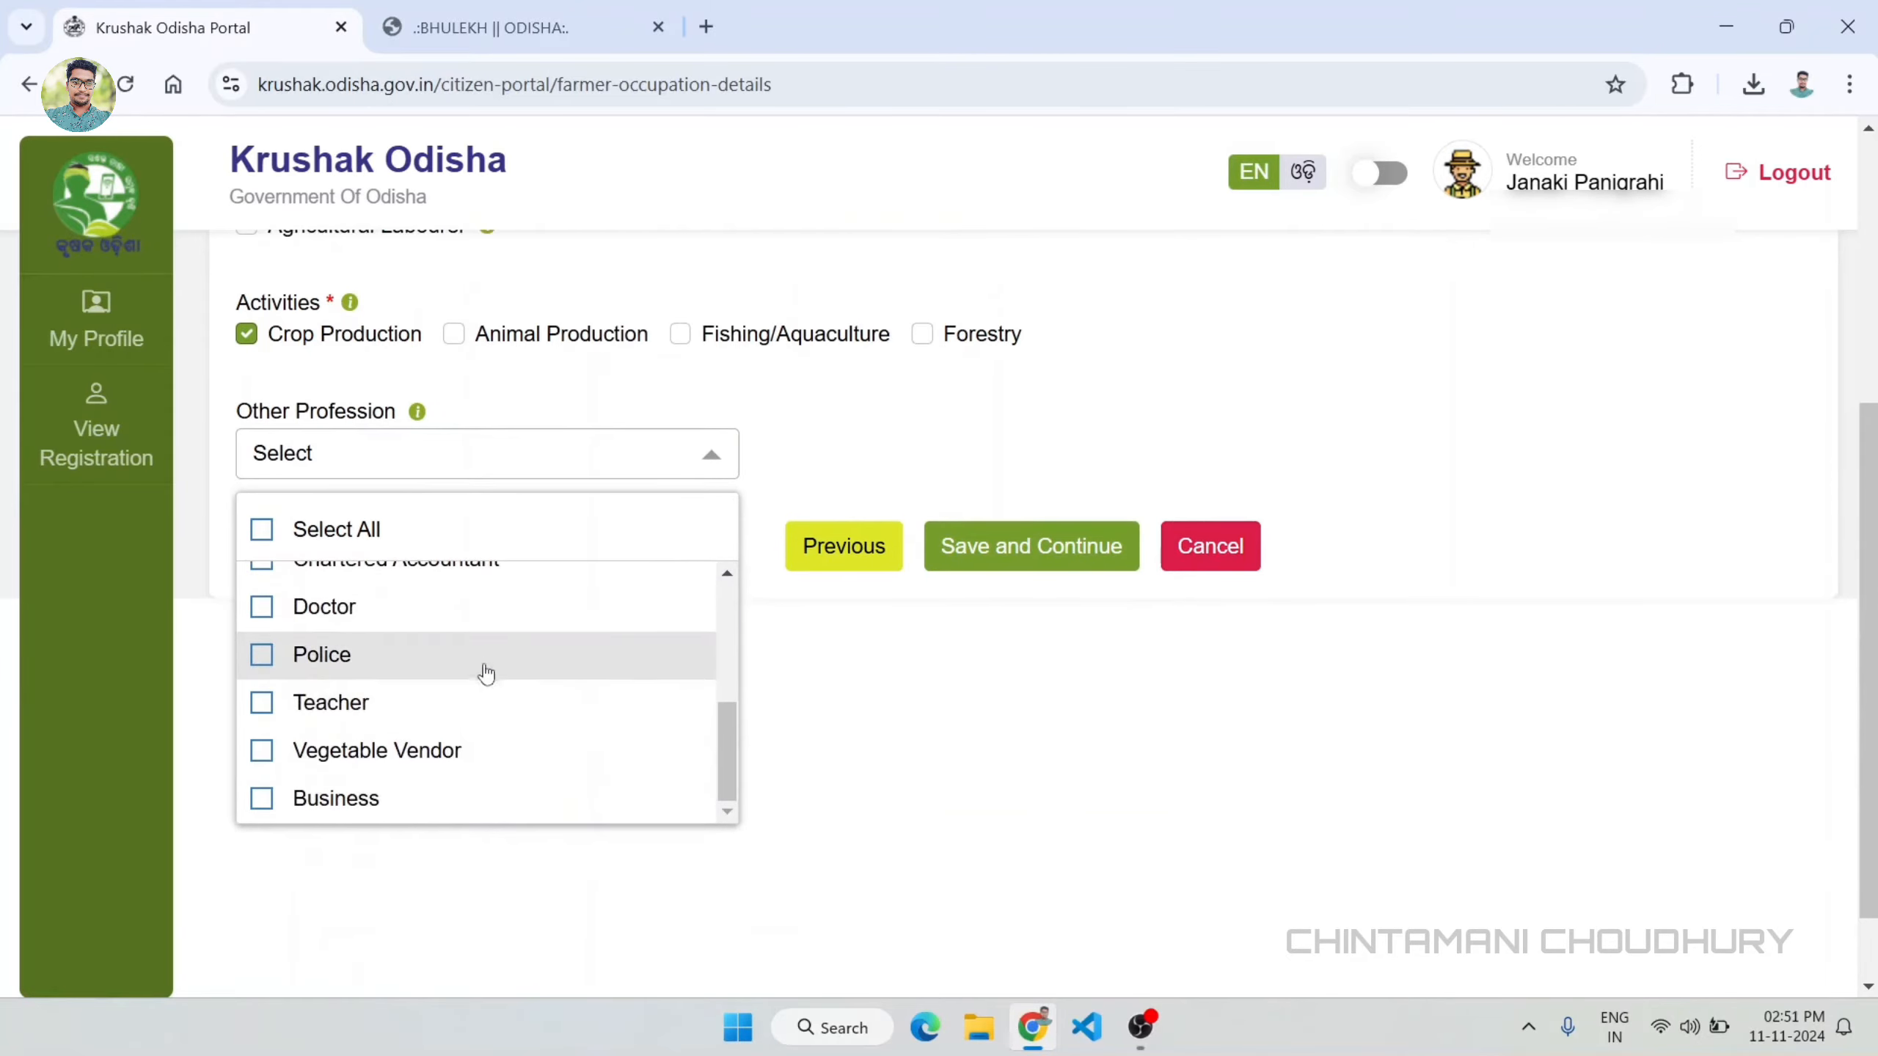
scroll(558, 734, "up", 5)
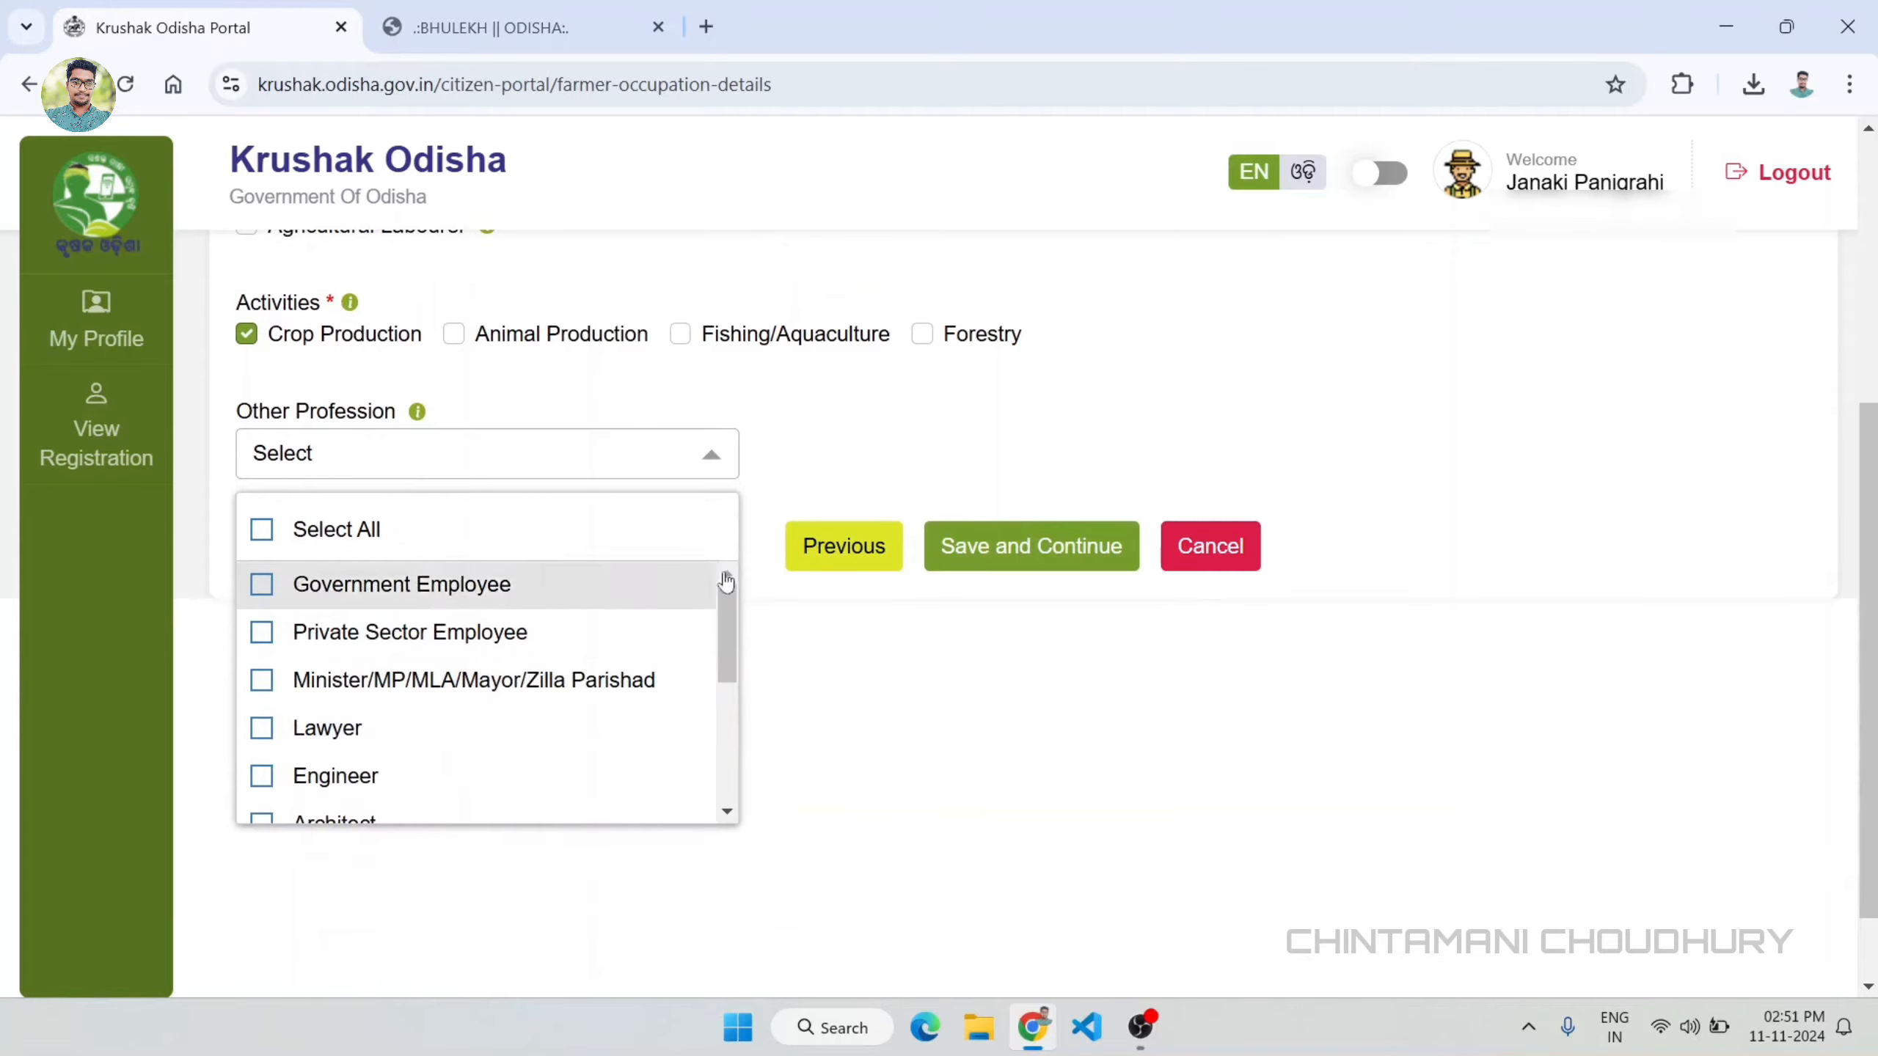
scroll(880, 469, "up", 5)
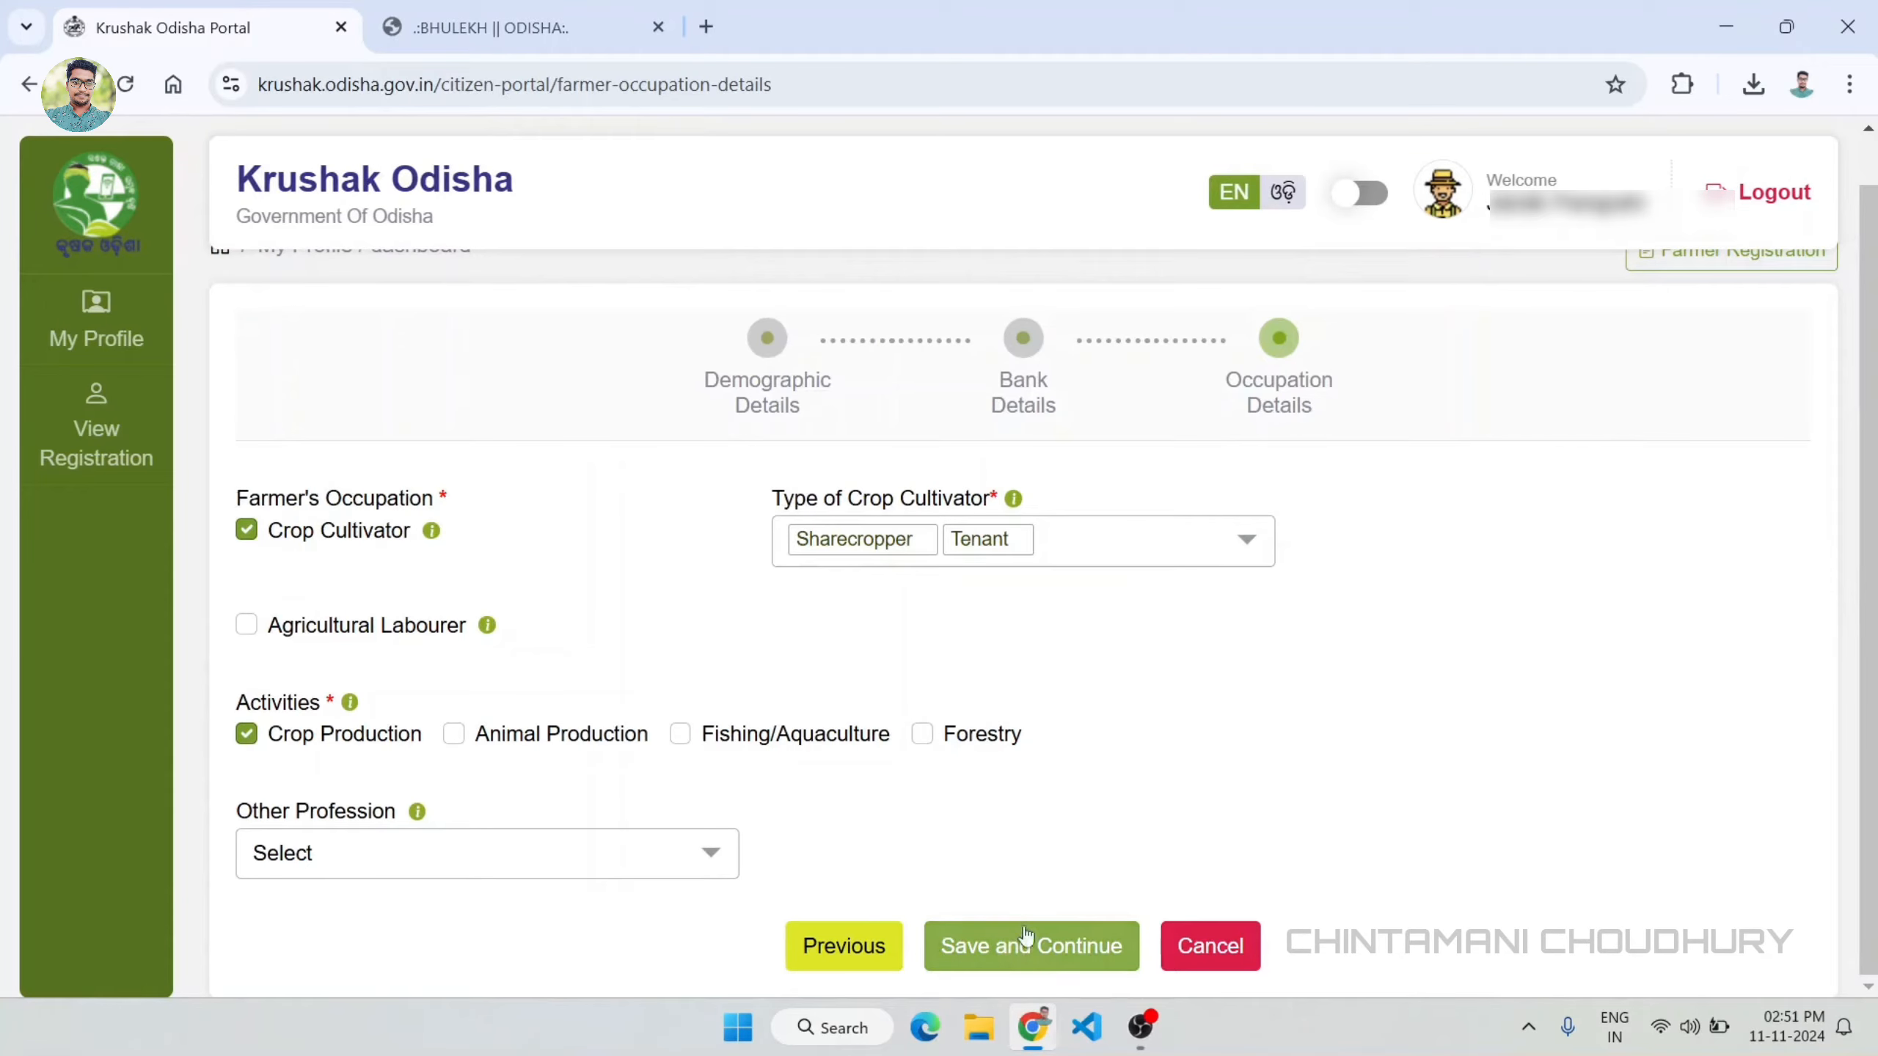
Step: Save the occupation details, confirm the registration and continue to the cropping land details form
left_click(1057, 952)
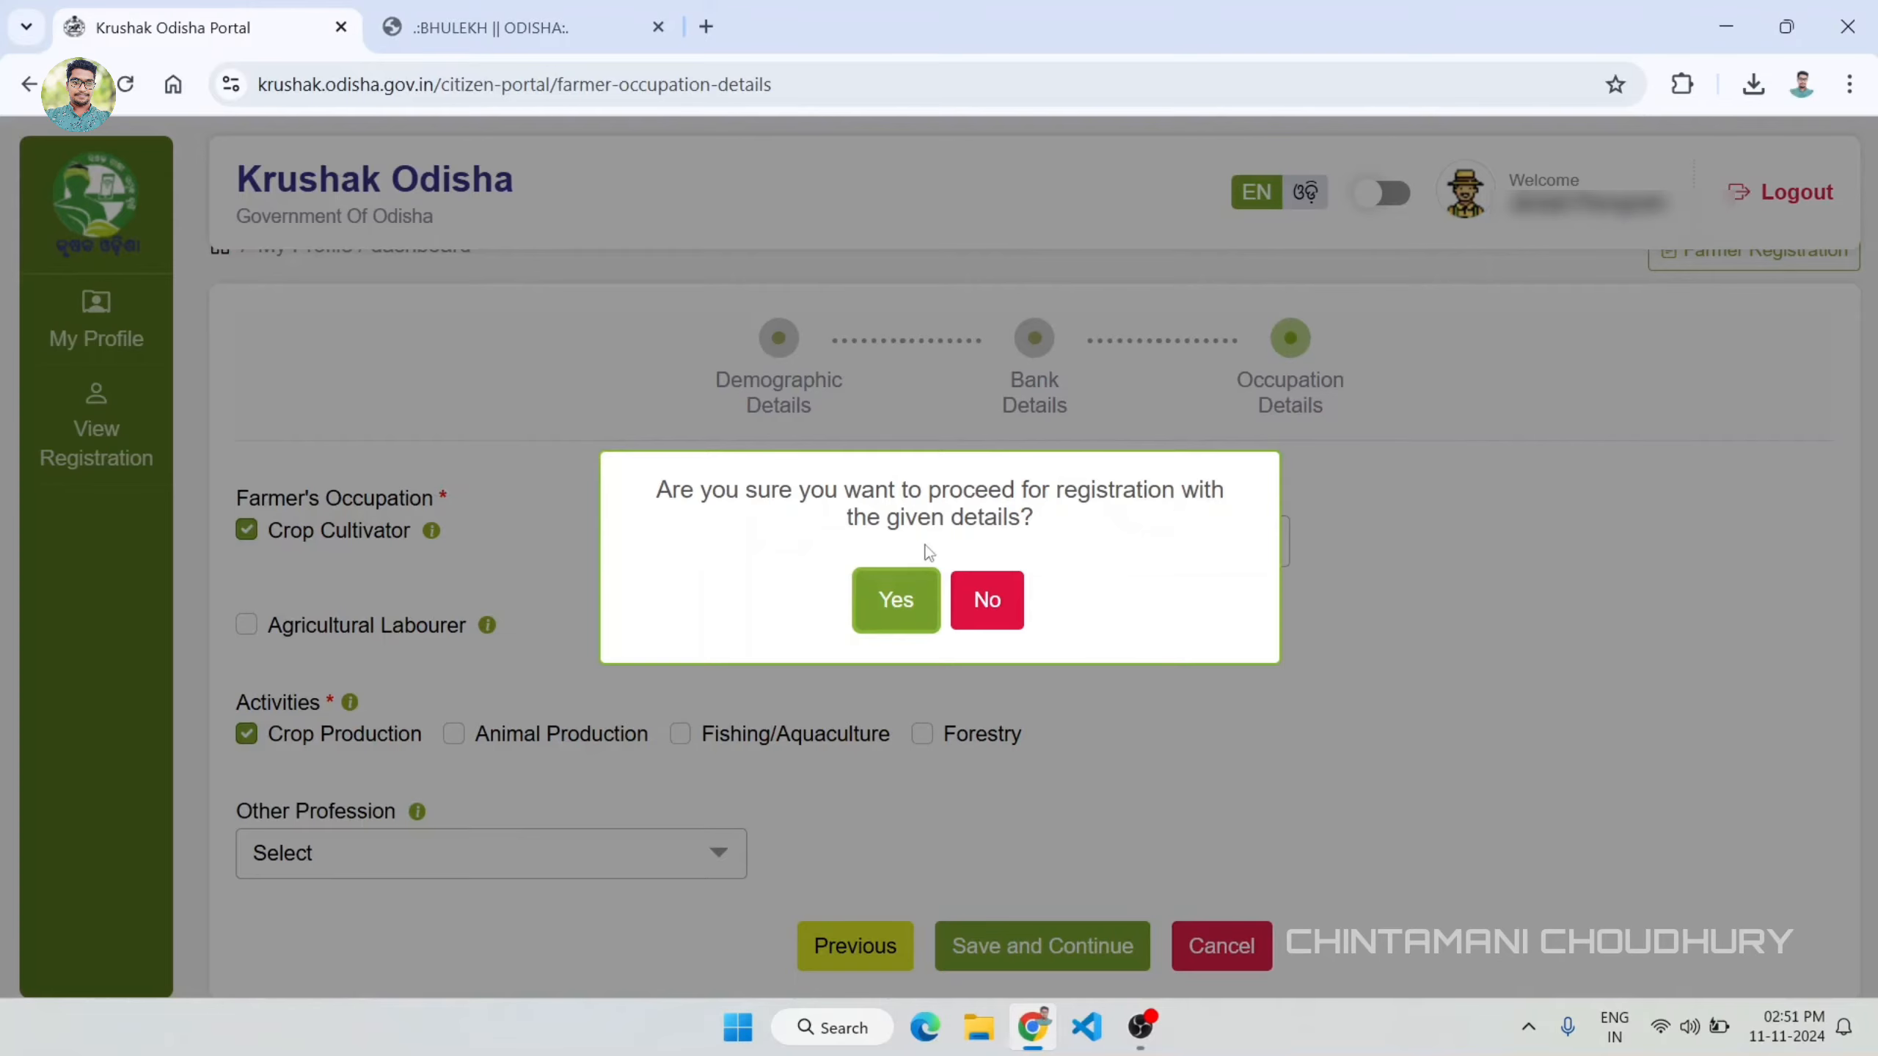
left_click(890, 601)
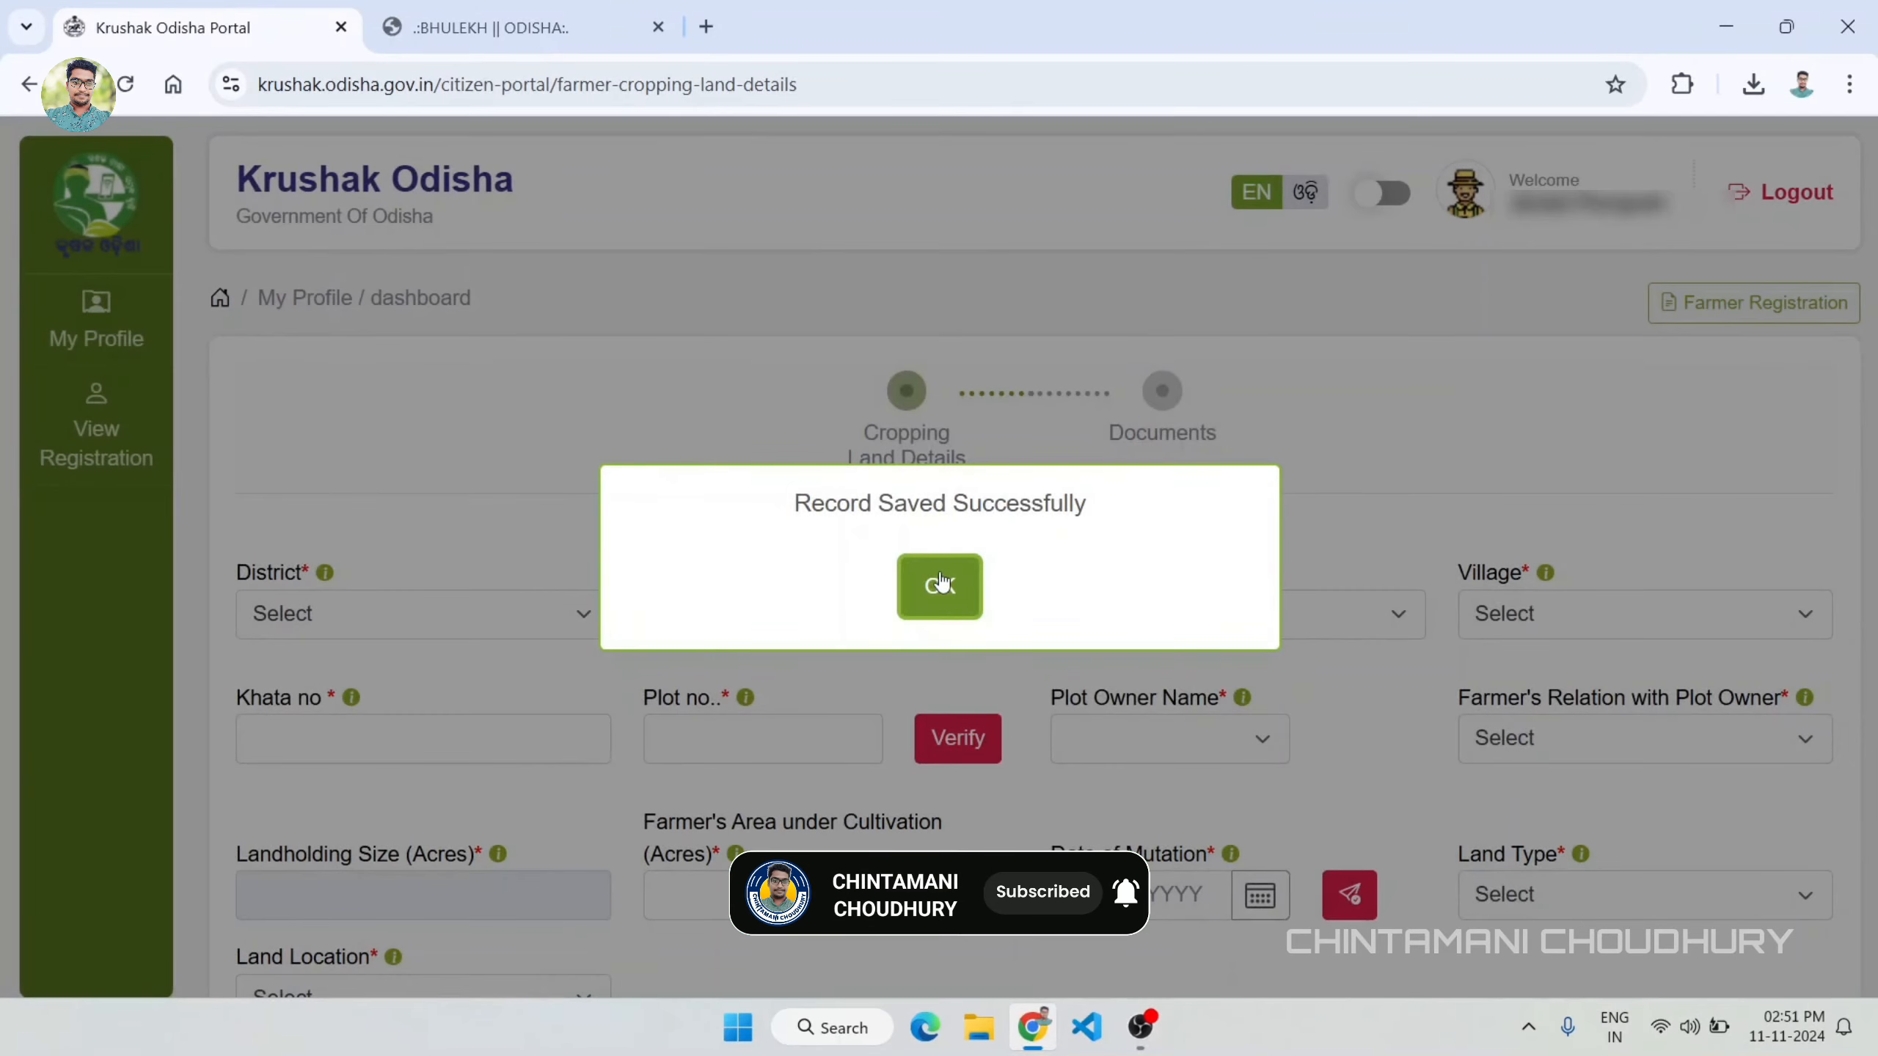
left_click(940, 585)
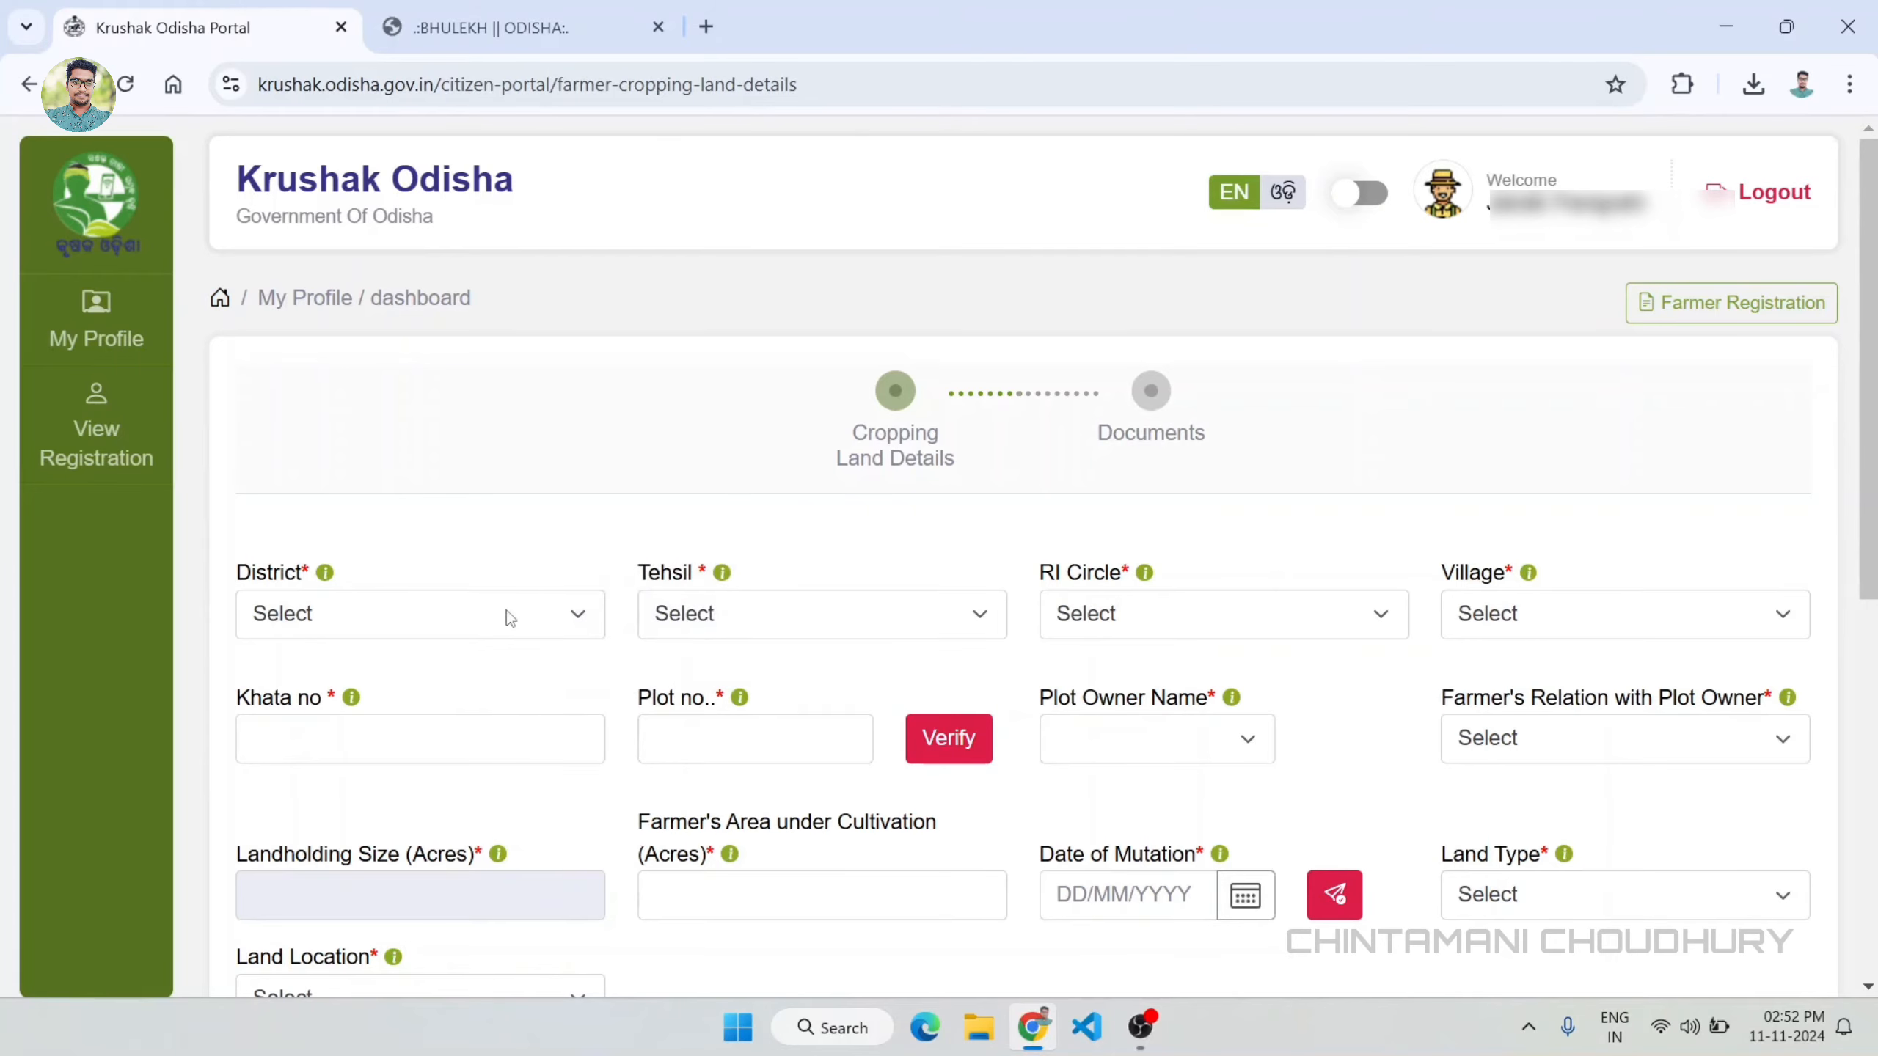
Step: Select the cropping land's district and tehsil
left_click(525, 611)
scroll(388, 473, "down", 3)
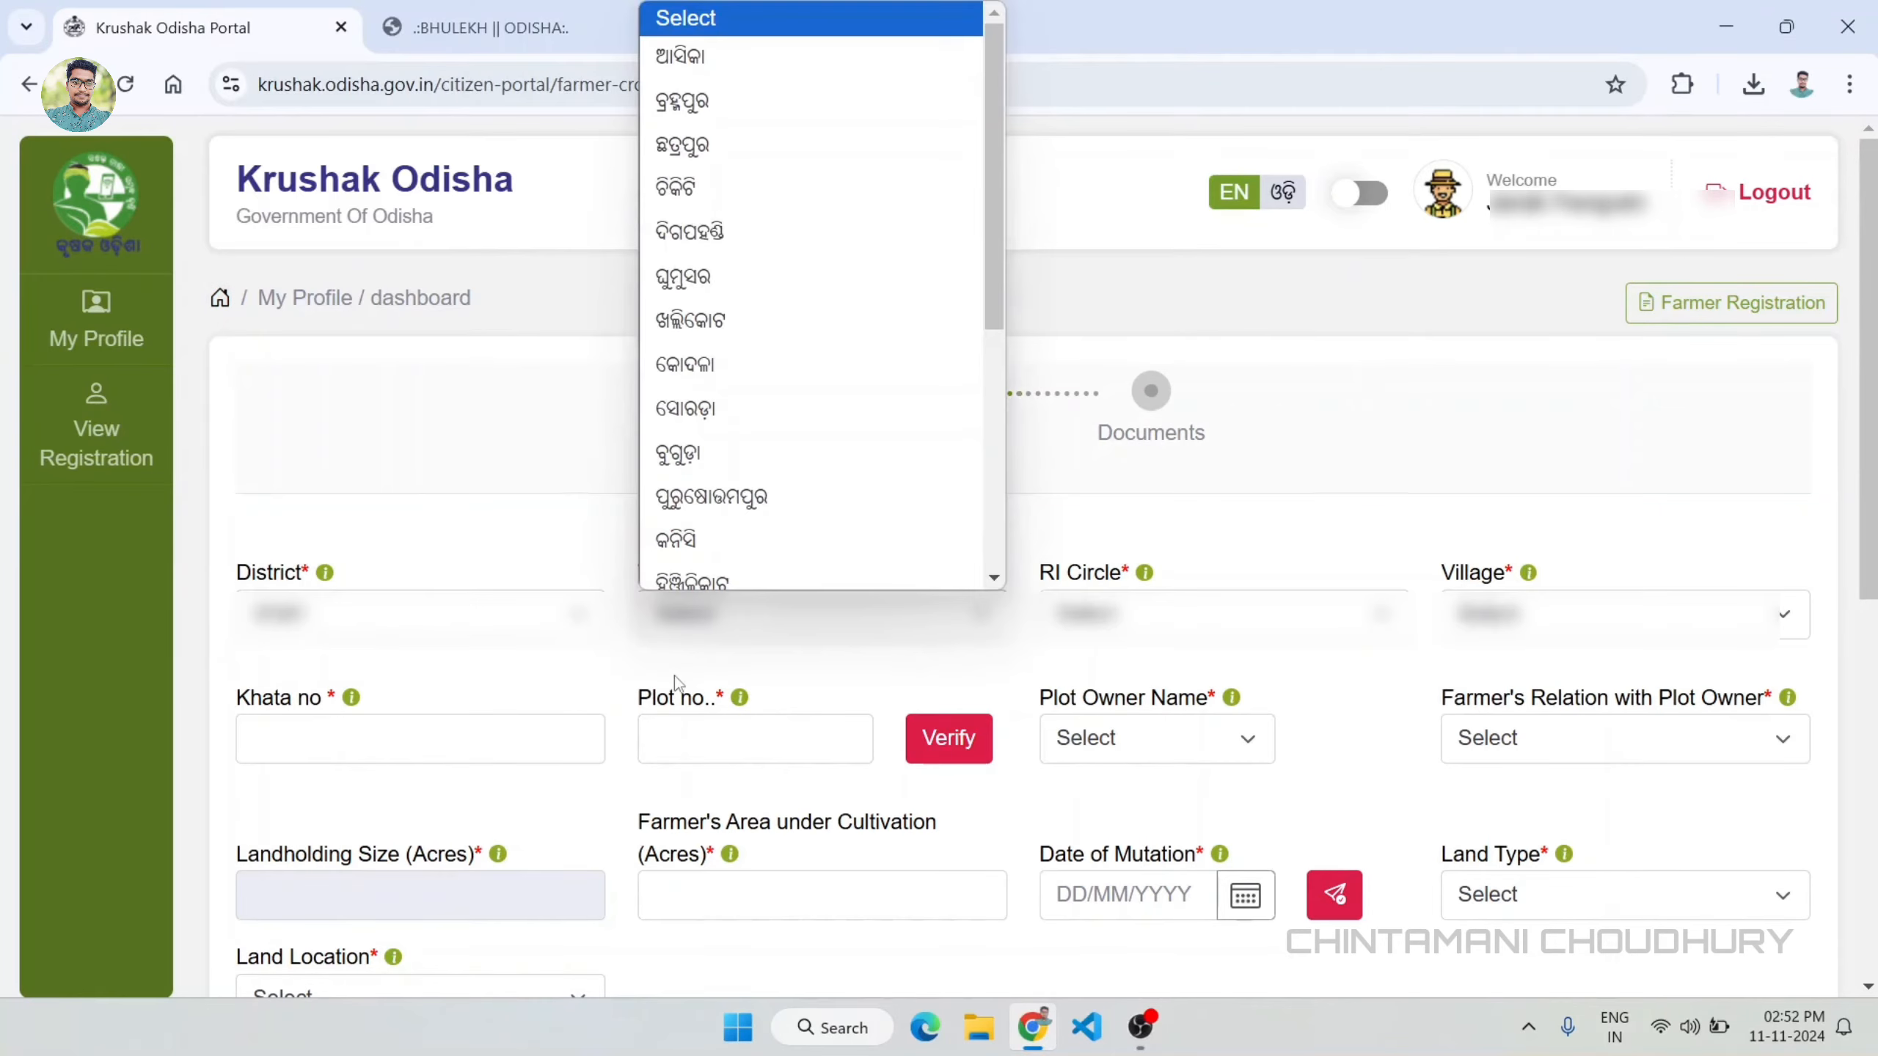
left_click(674, 682)
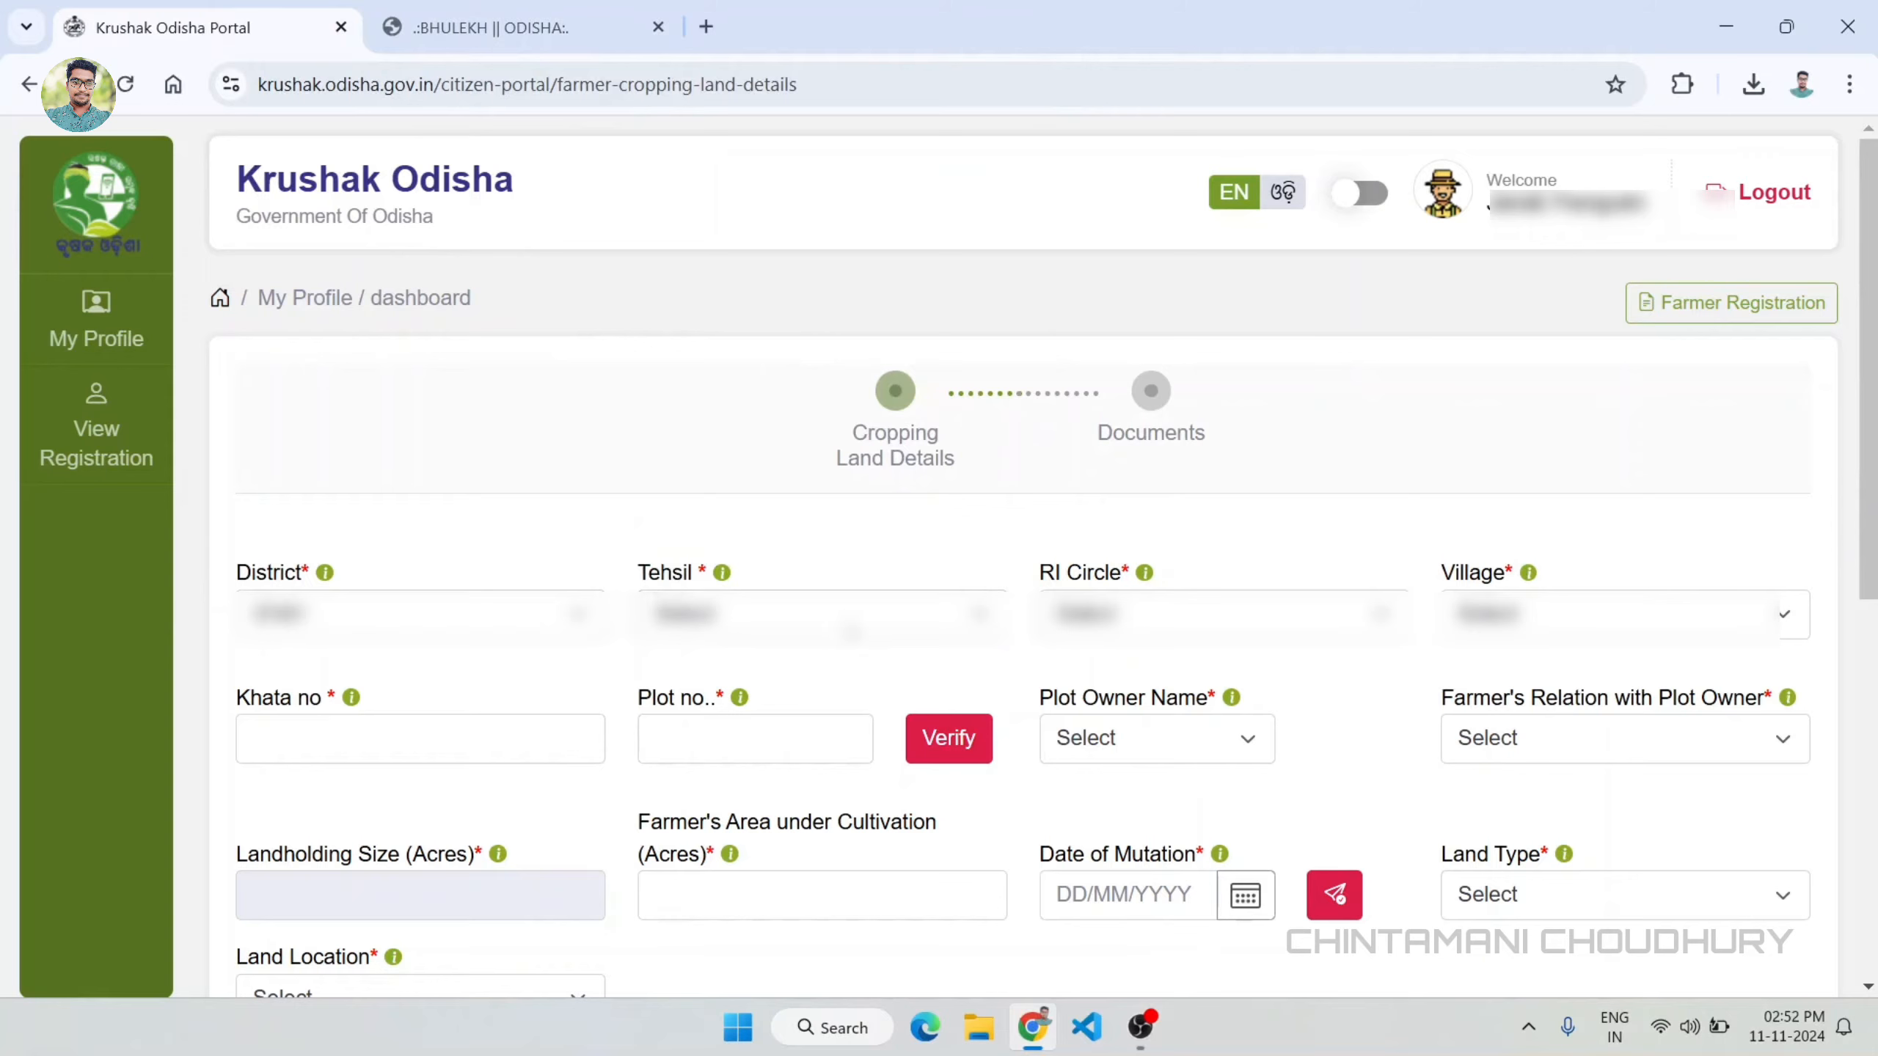
left_click(838, 621)
scroll(811, 421, "down", 5)
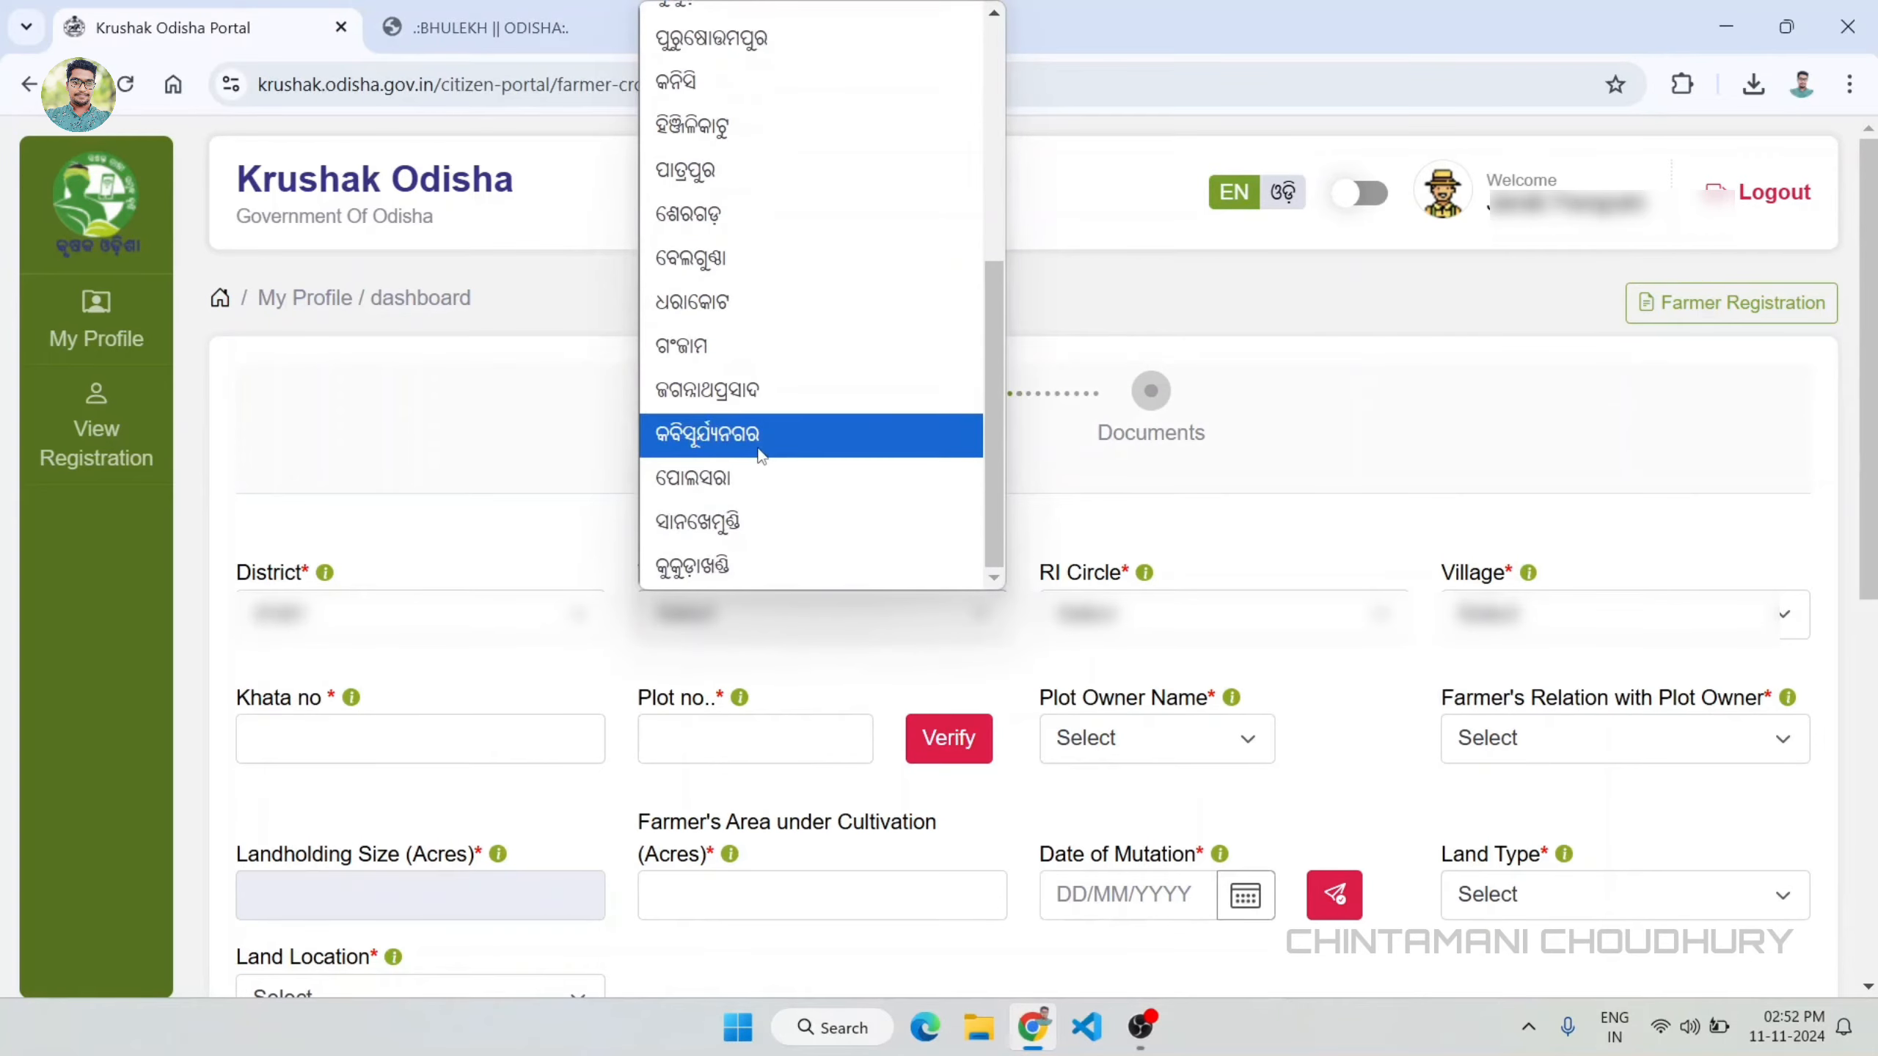
scroll(760, 443, "up", 5)
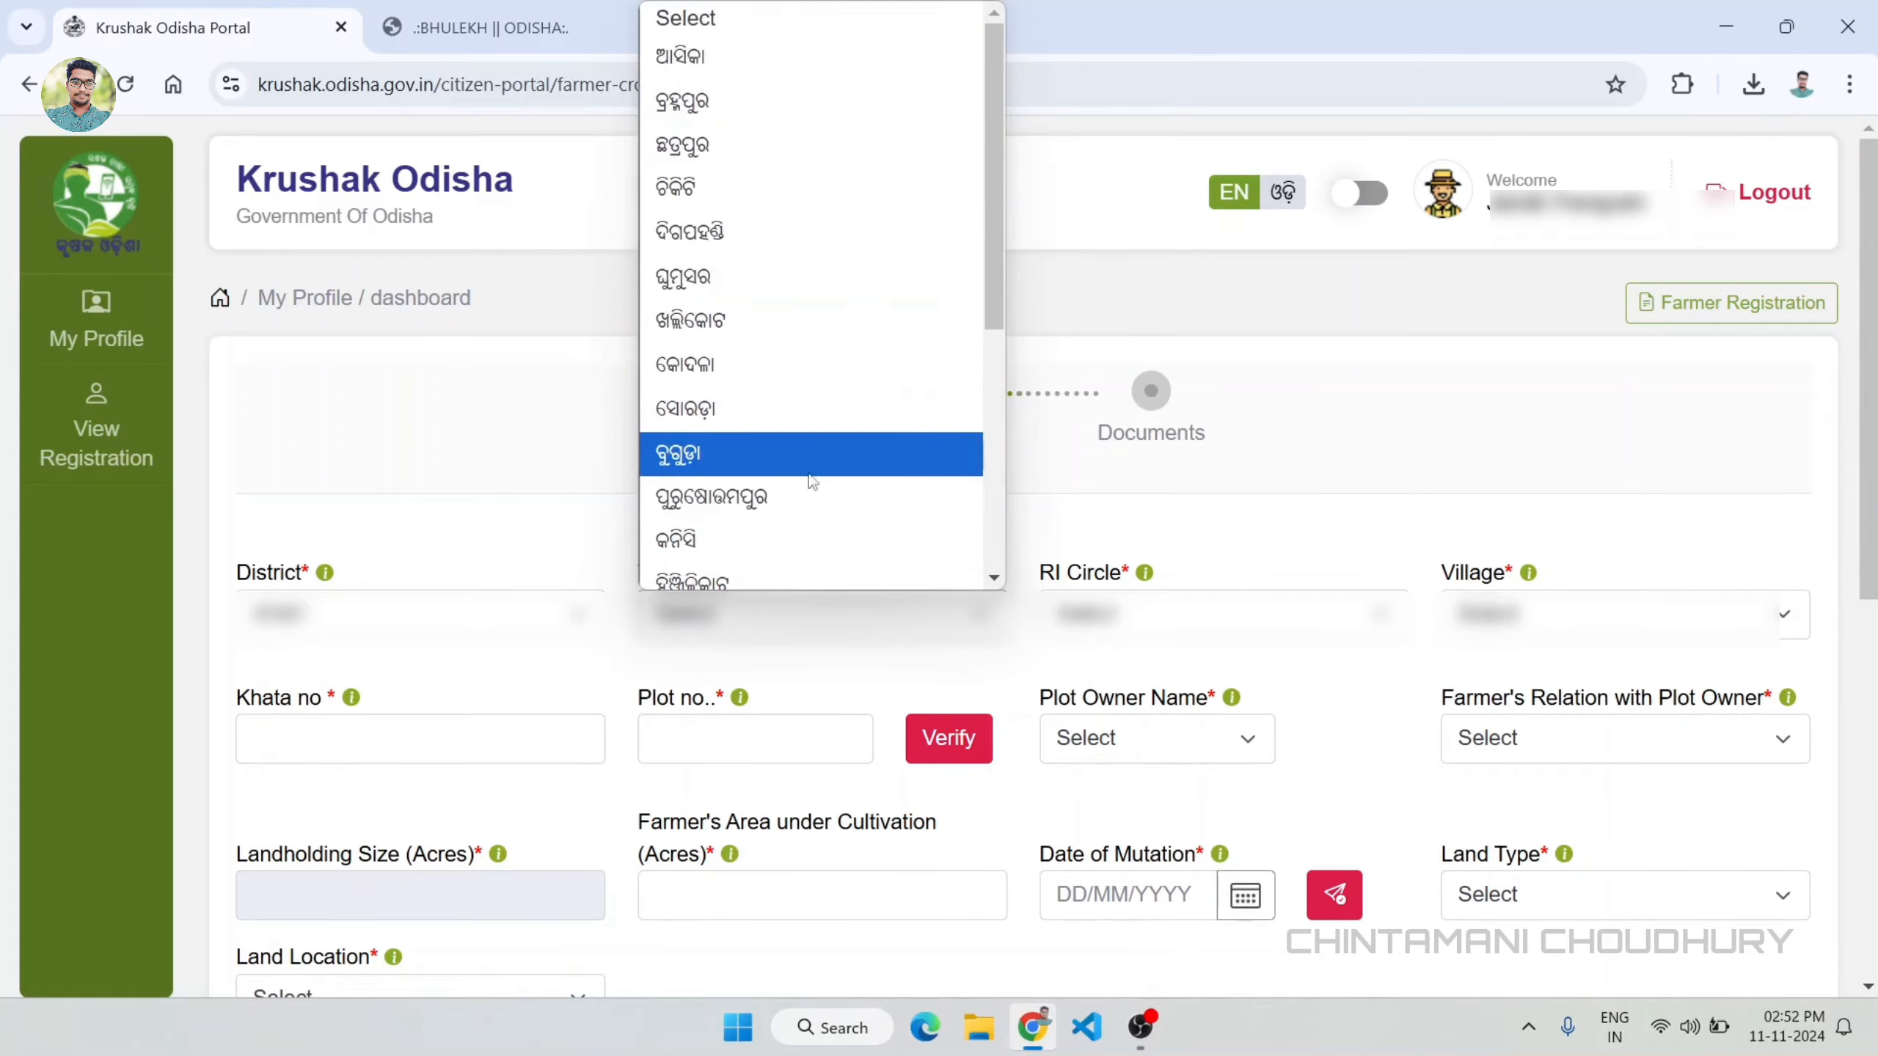
scroll(808, 390, "down", 3)
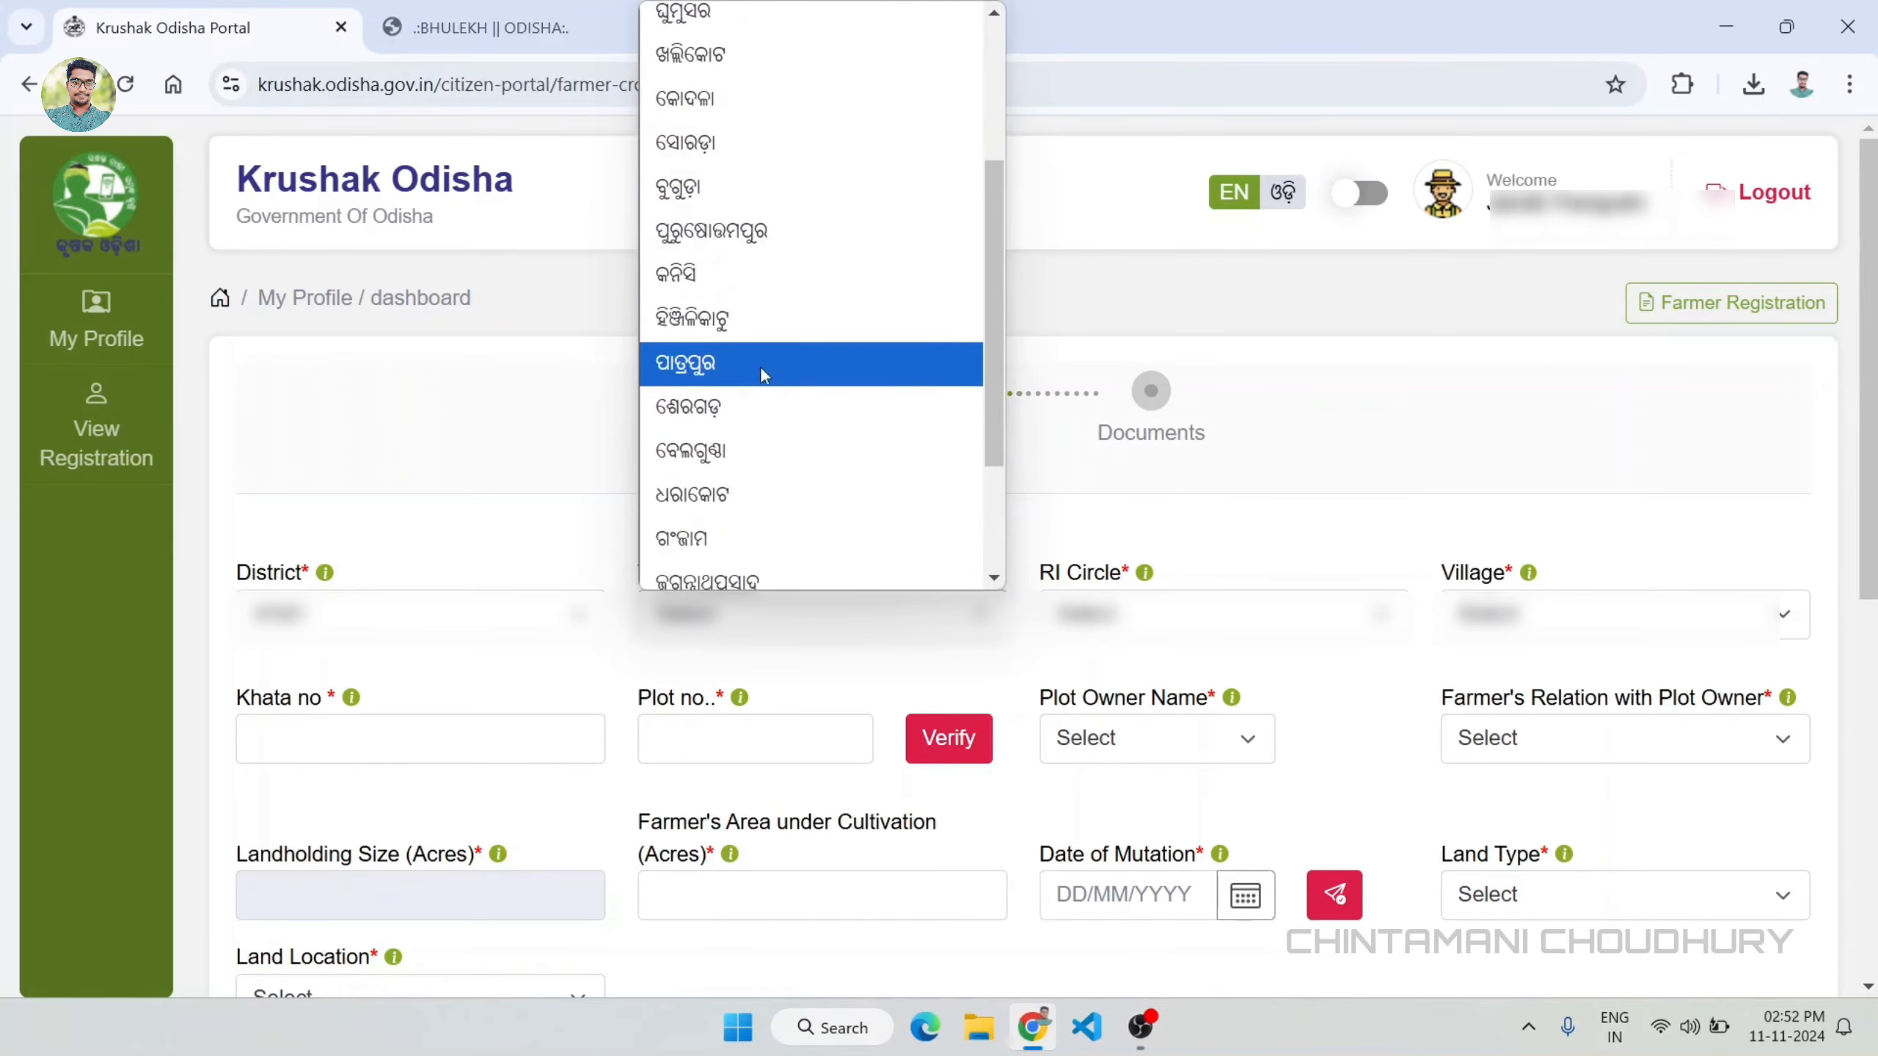
left_click(804, 365)
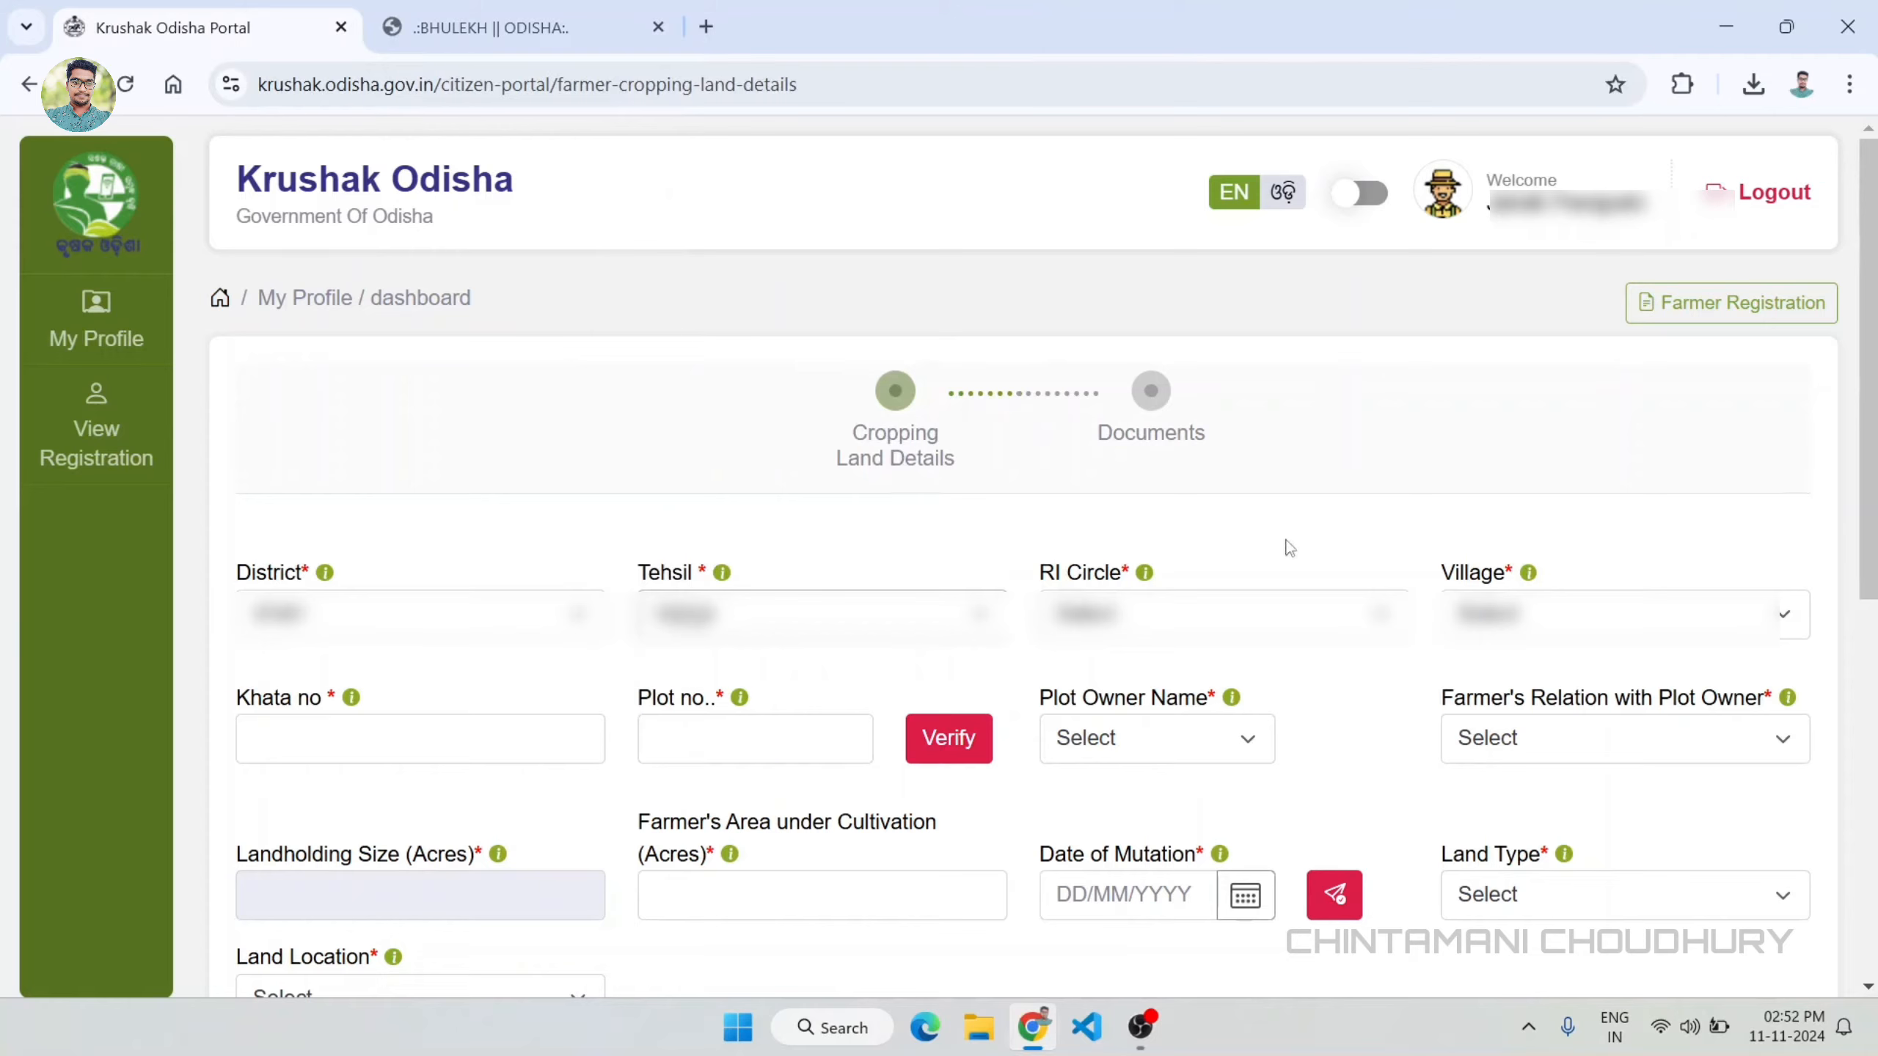
Step: Select the cropping land's RI circle and village
left_click(1247, 628)
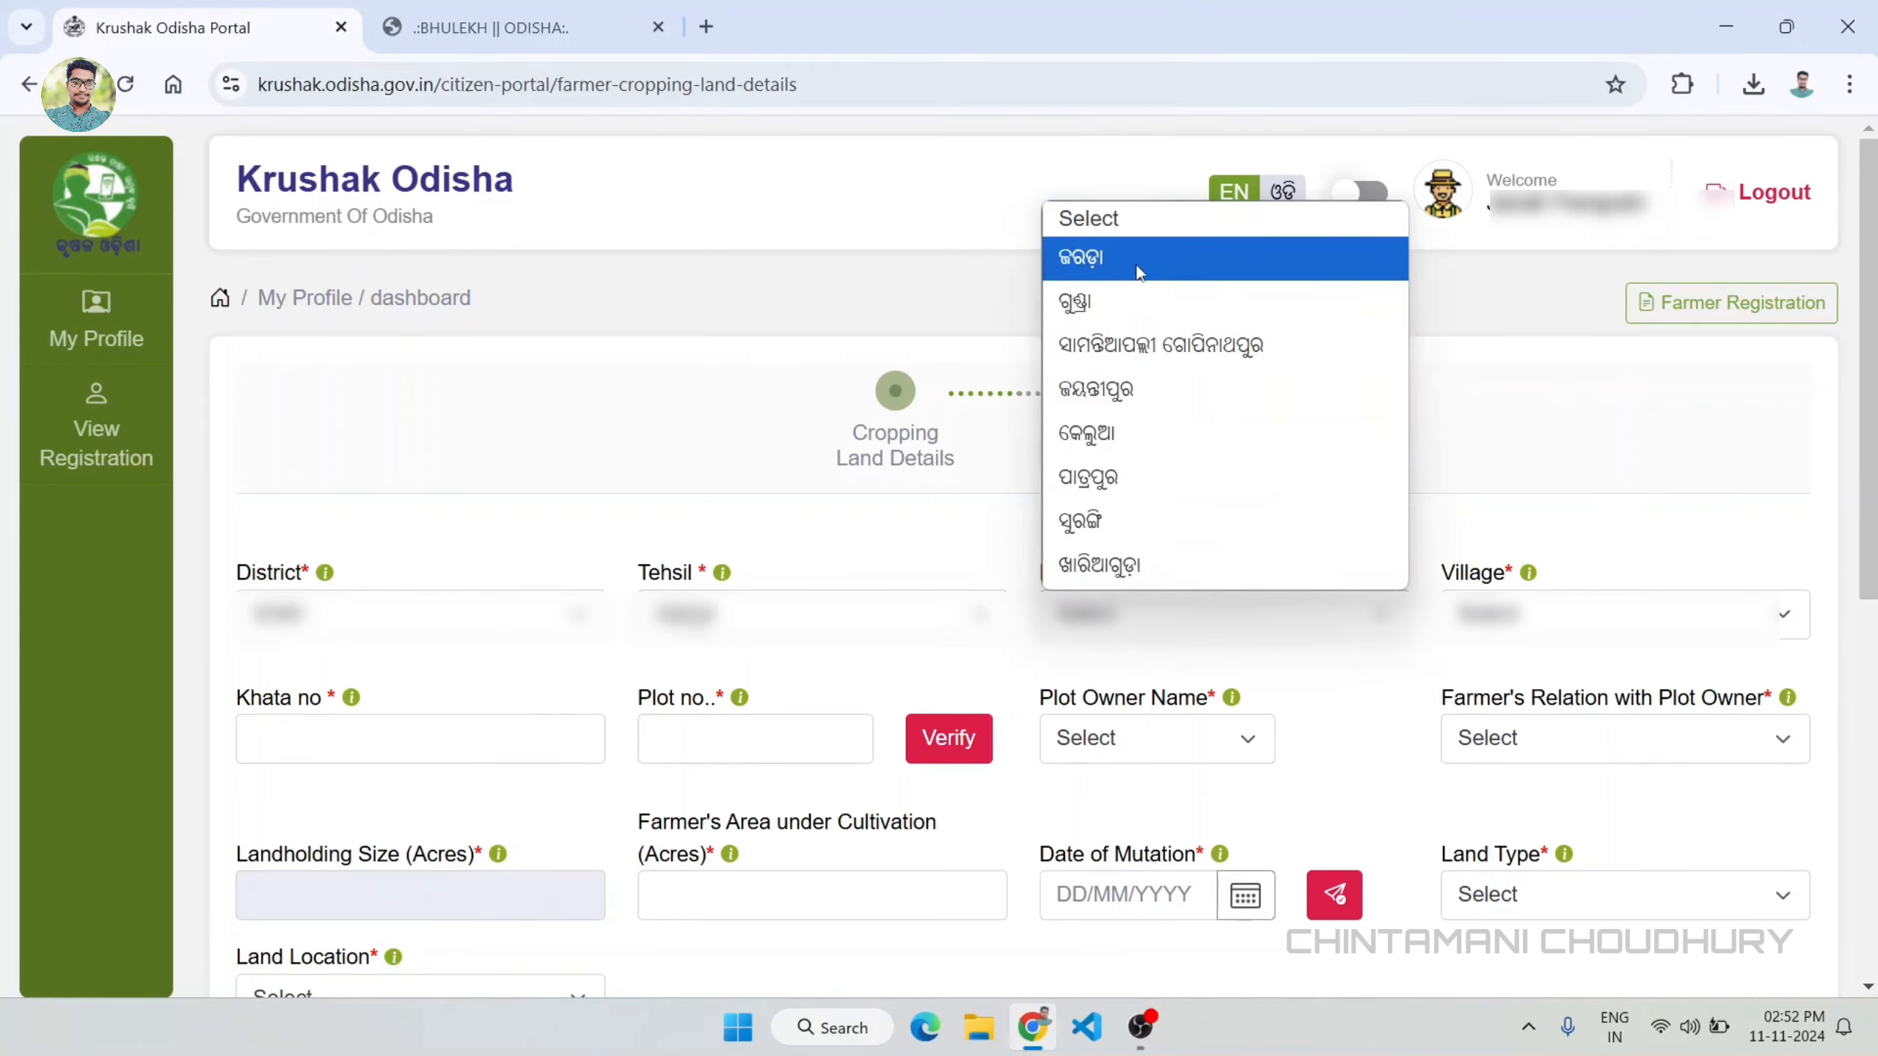
left_click(1152, 438)
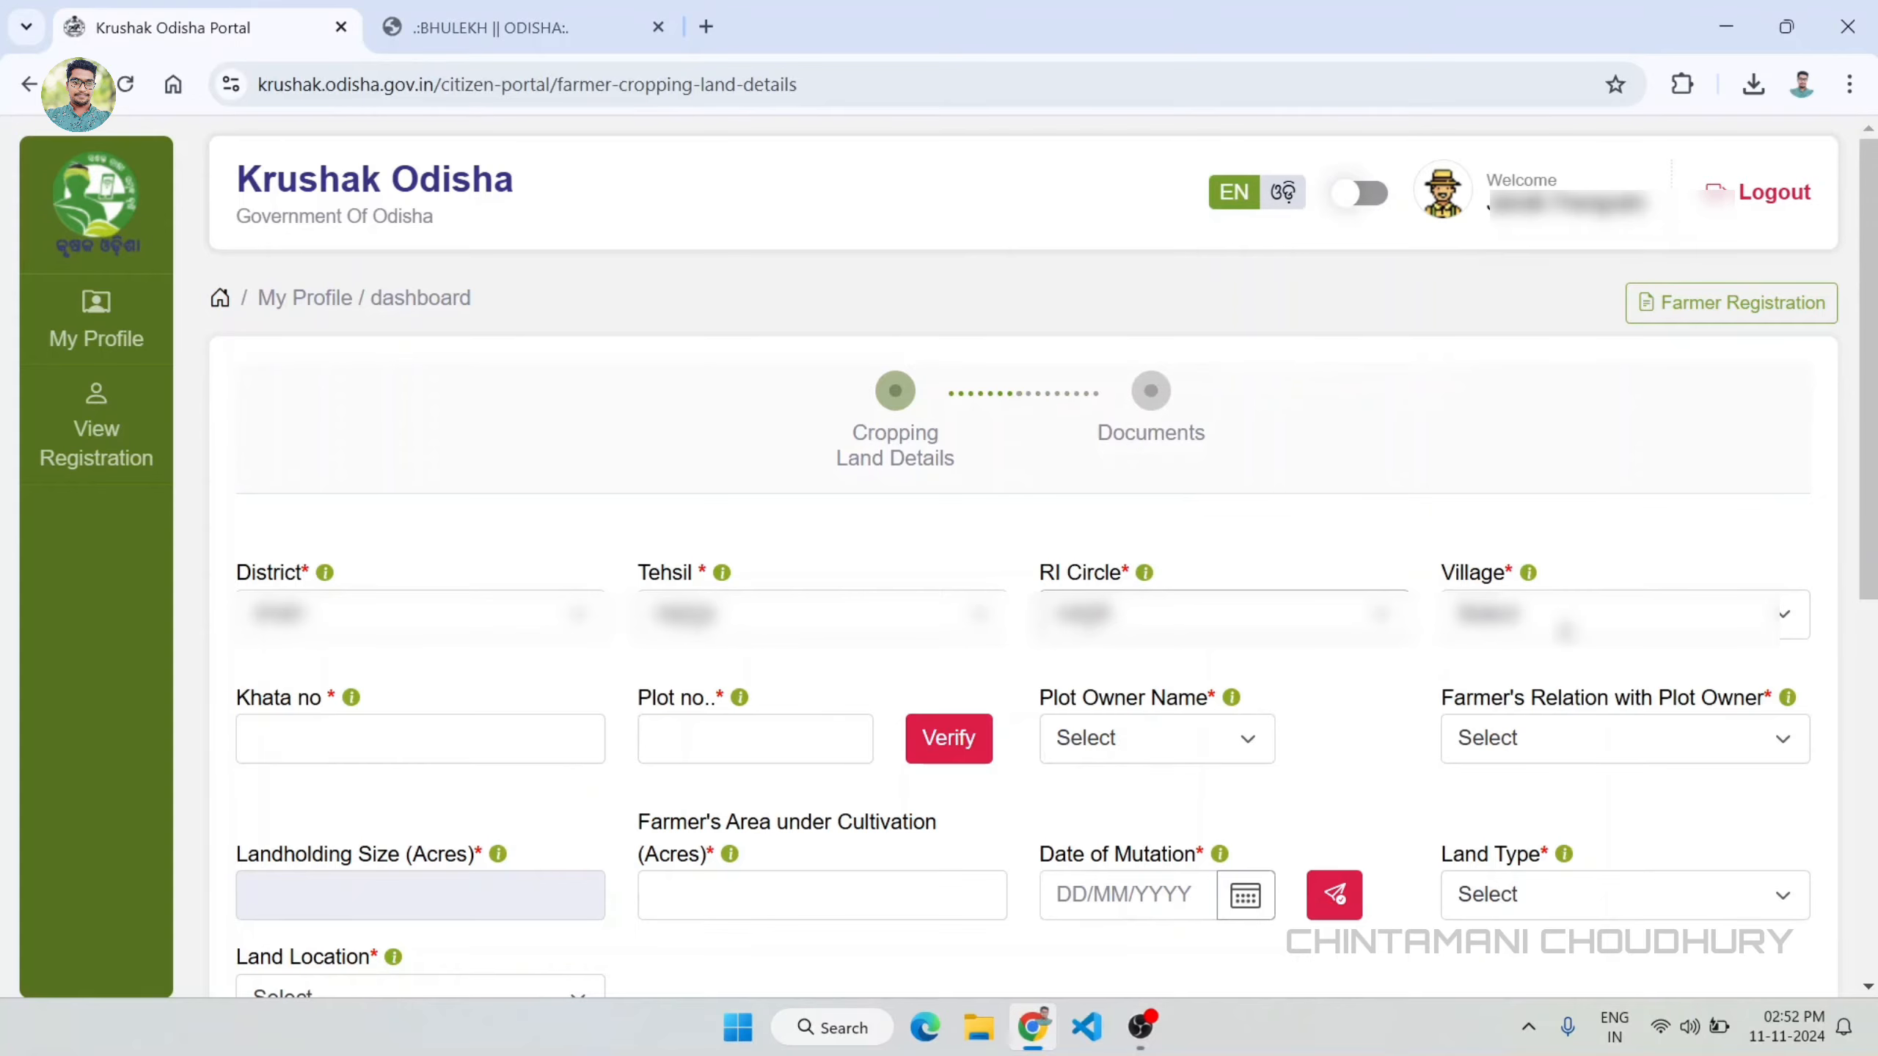
left_click(1566, 628)
left_click(1530, 390)
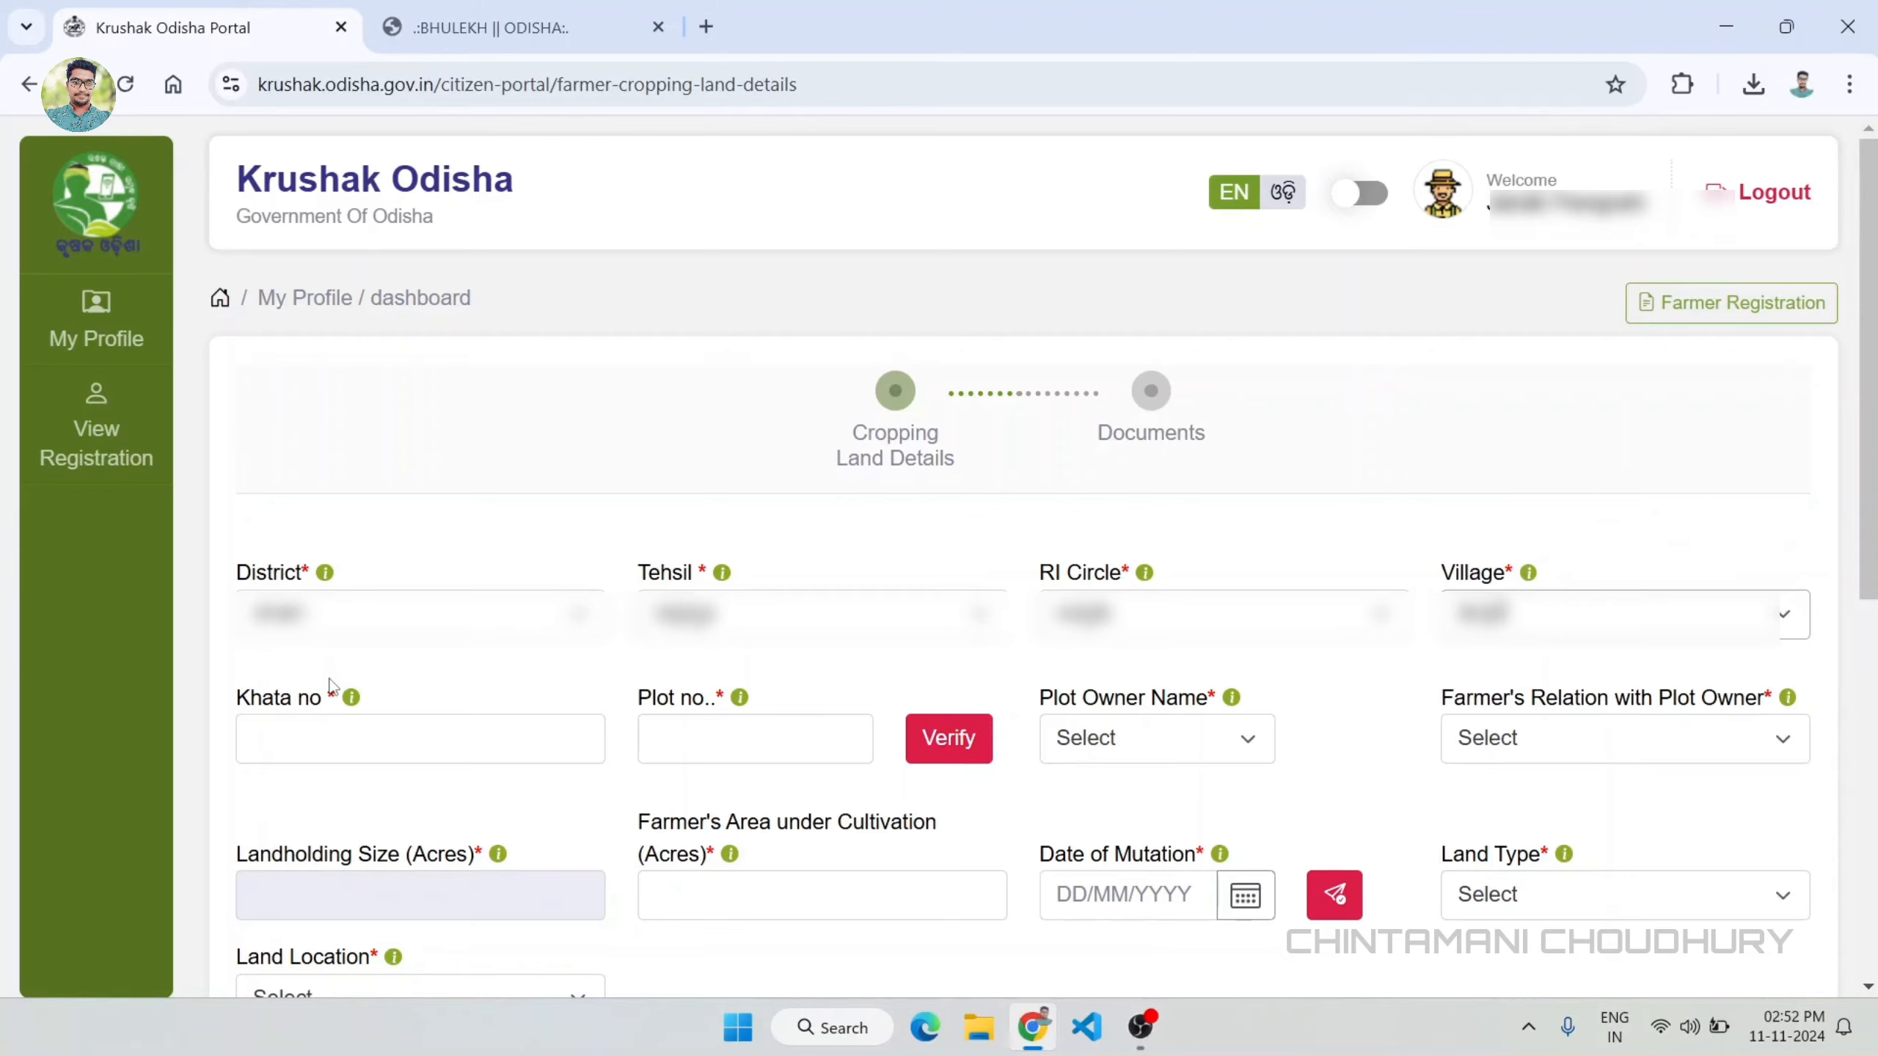
Step: Enter Khata no 39 and plot no 53, verify the land record and acknowledge the verification
left_click(340, 738)
type("39")
left_click(812, 749)
type("53")
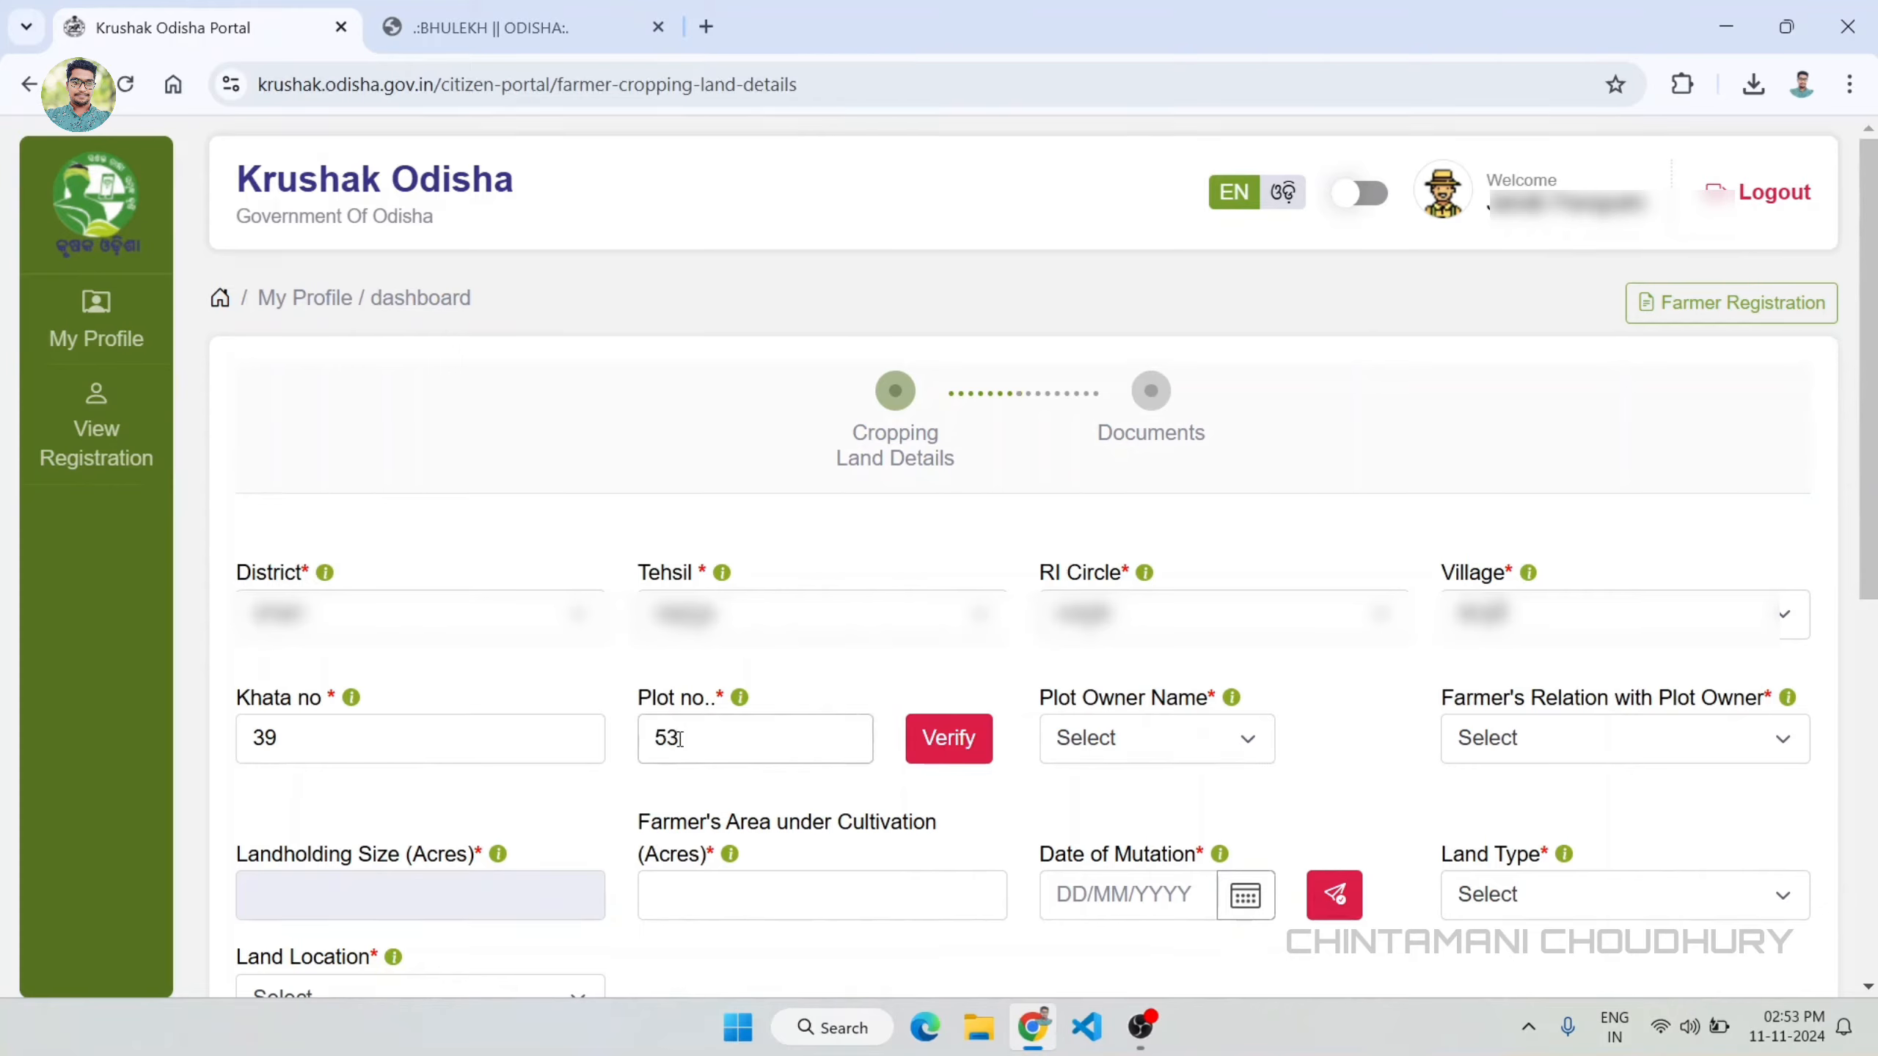
left_click(872, 782)
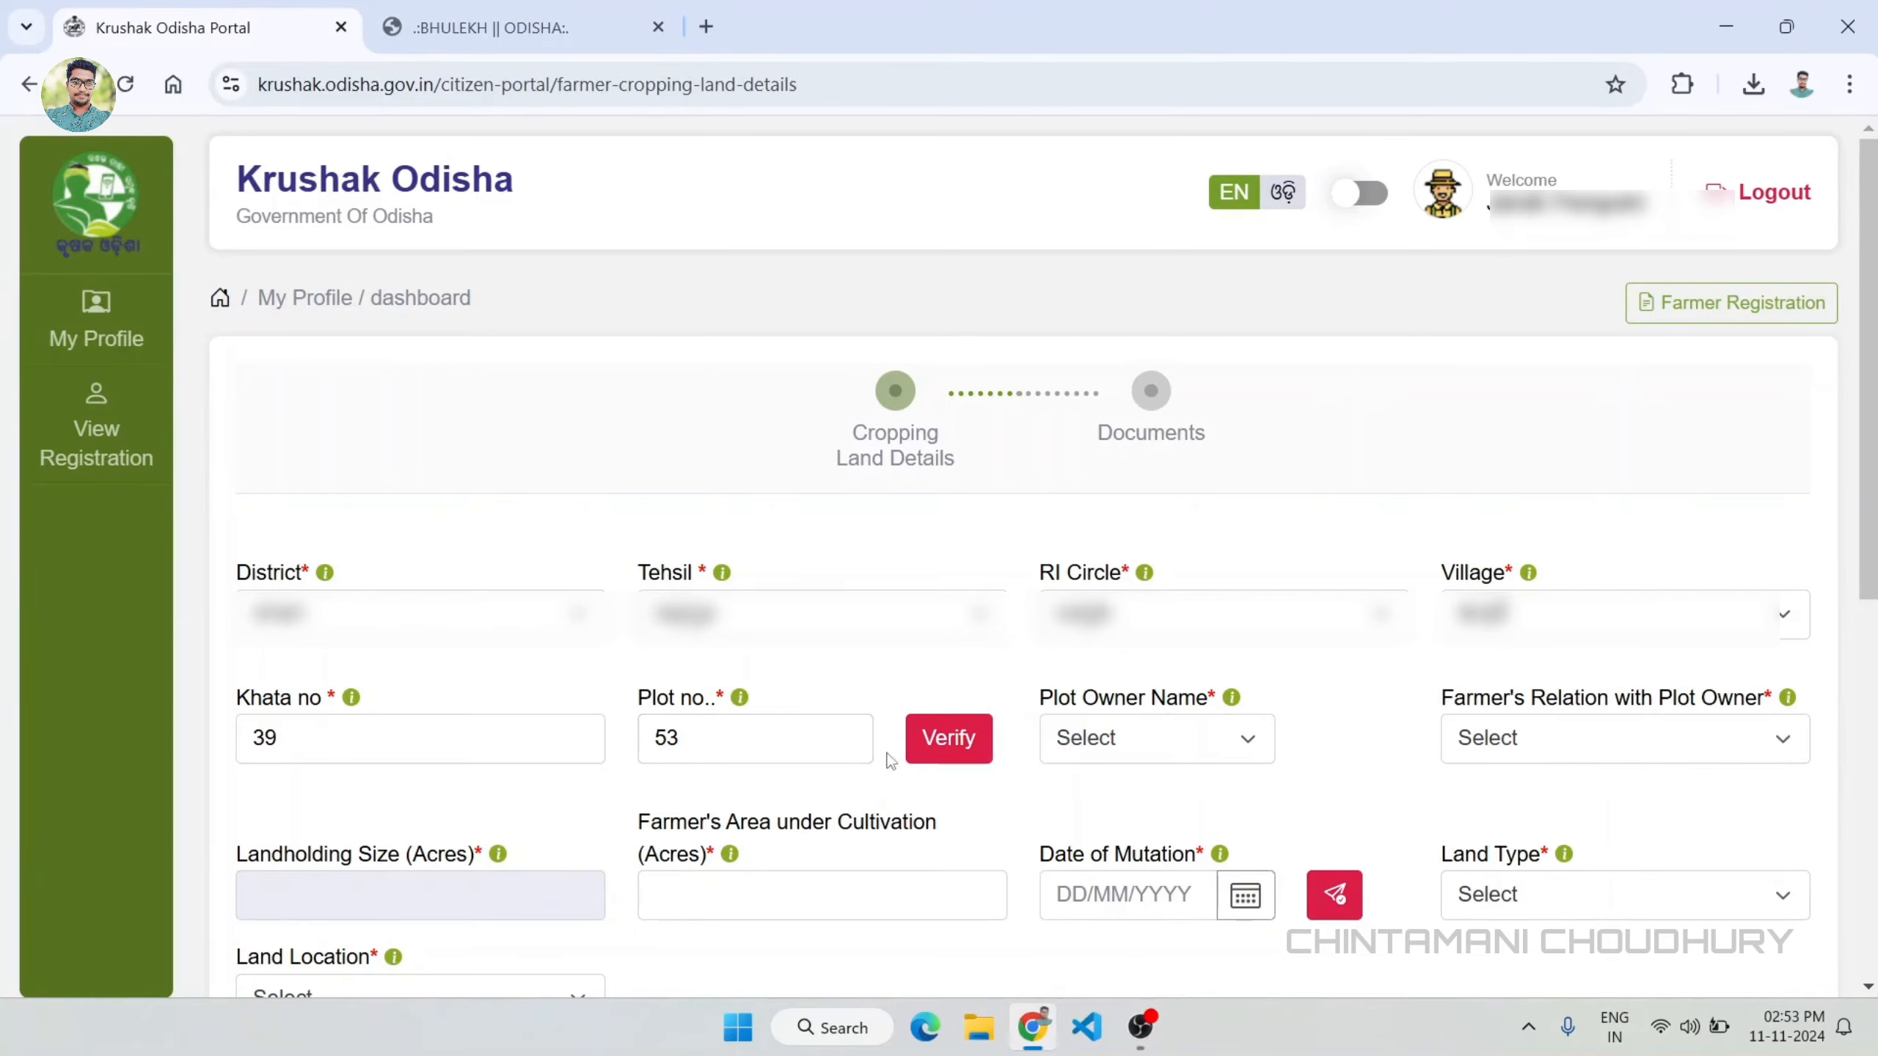
left_click(959, 741)
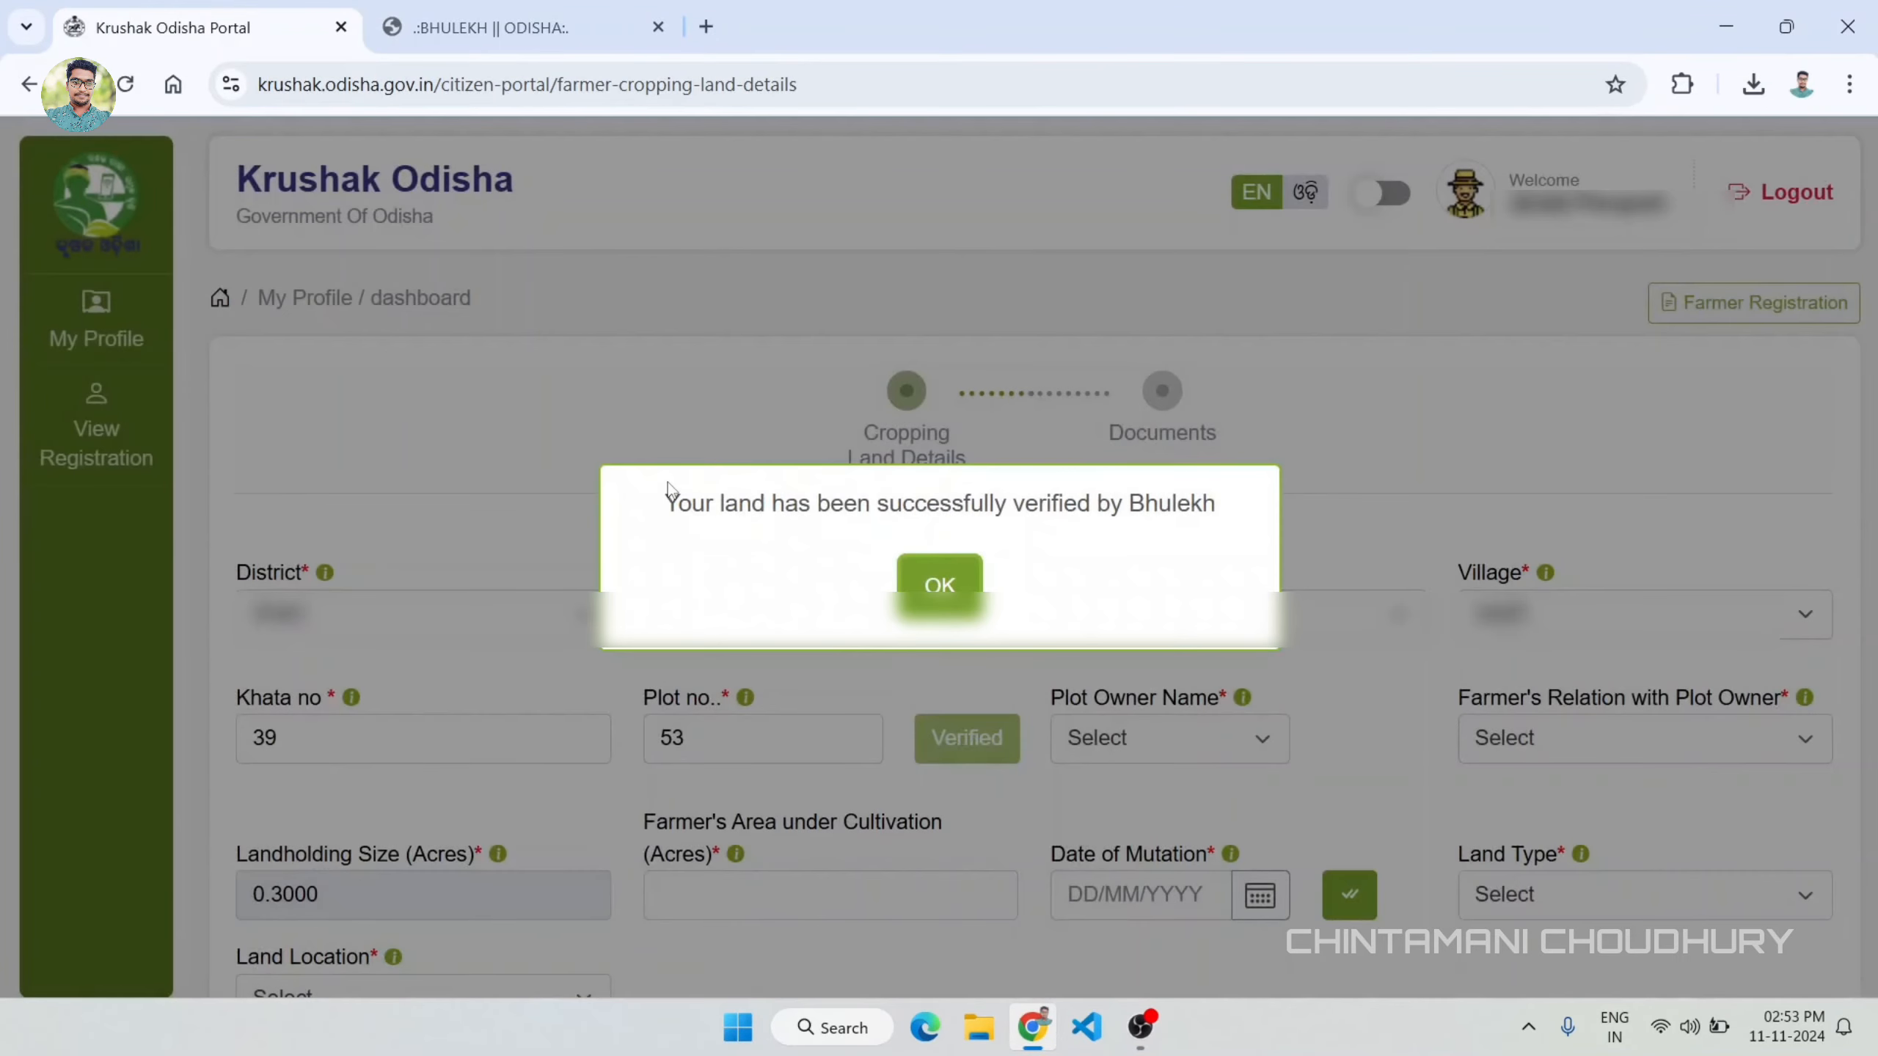
left_click(939, 585)
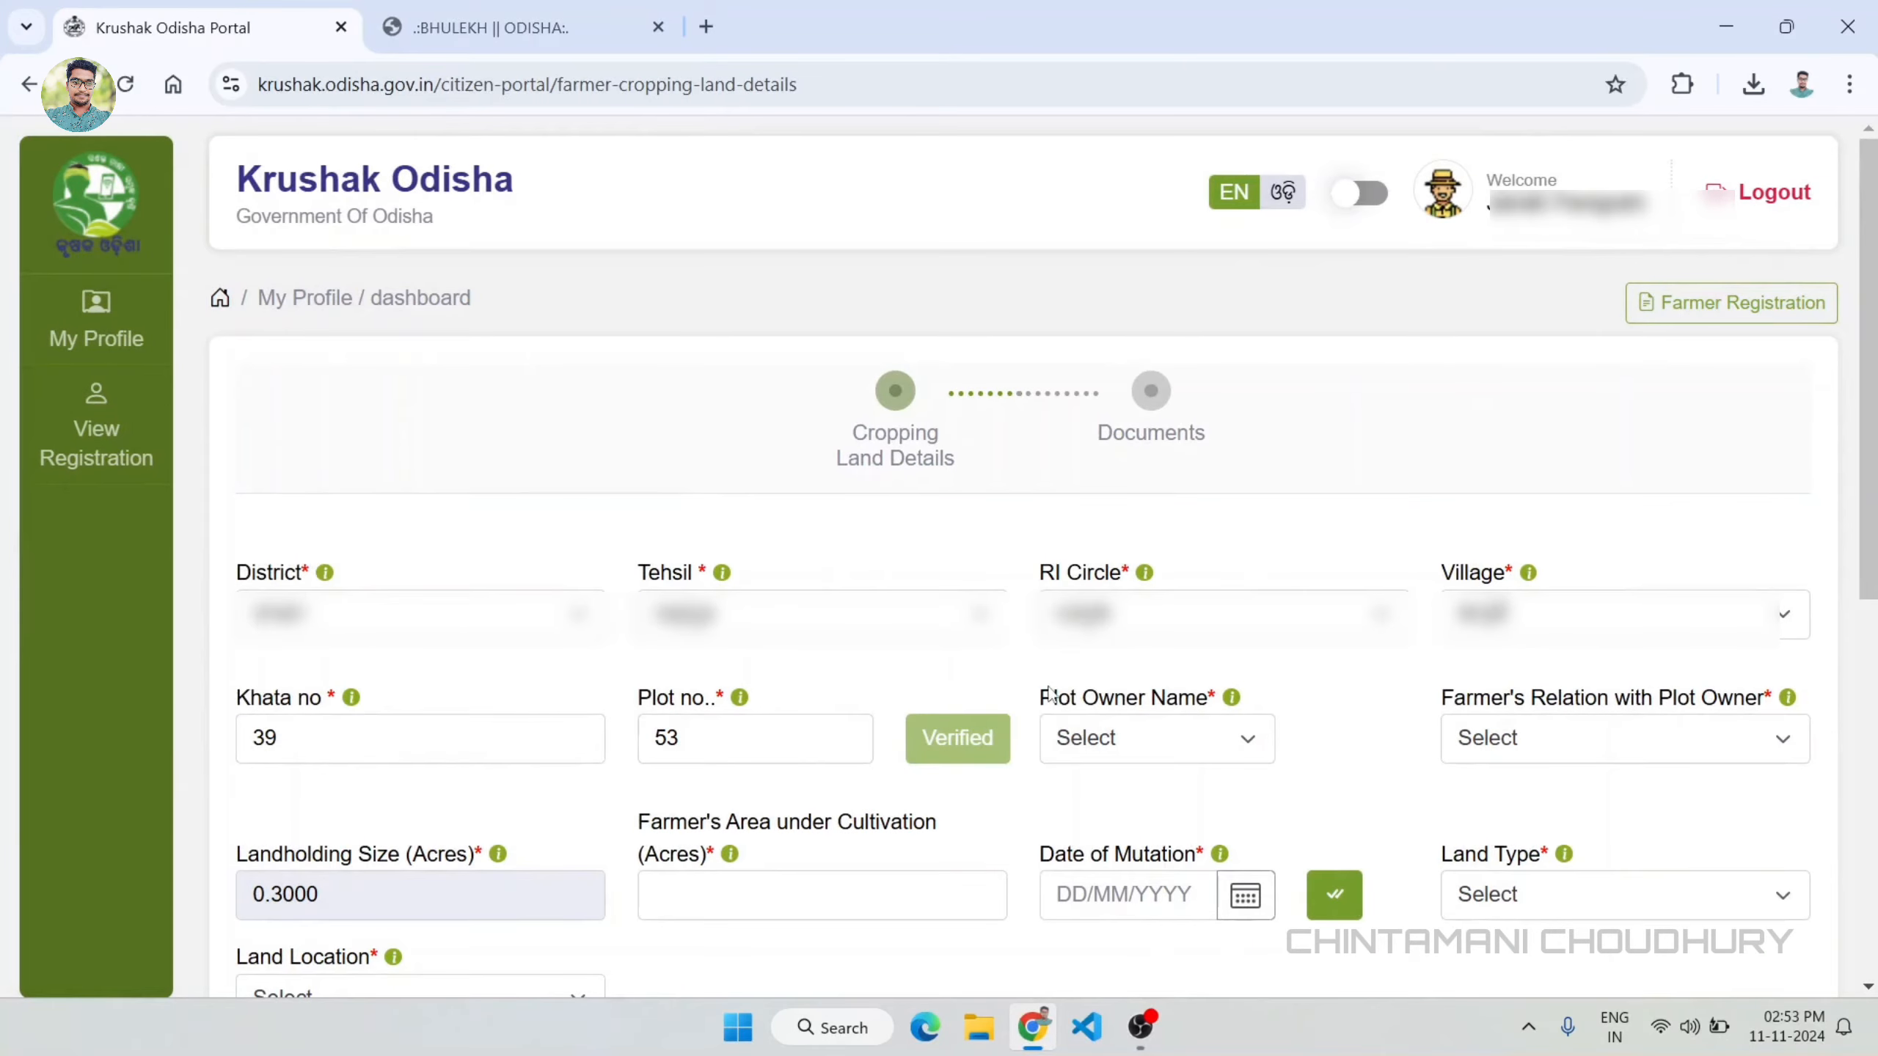
Step: Select the plot owner's name and set the farmer's relation with the plot owner to Spouse
left_click(1186, 738)
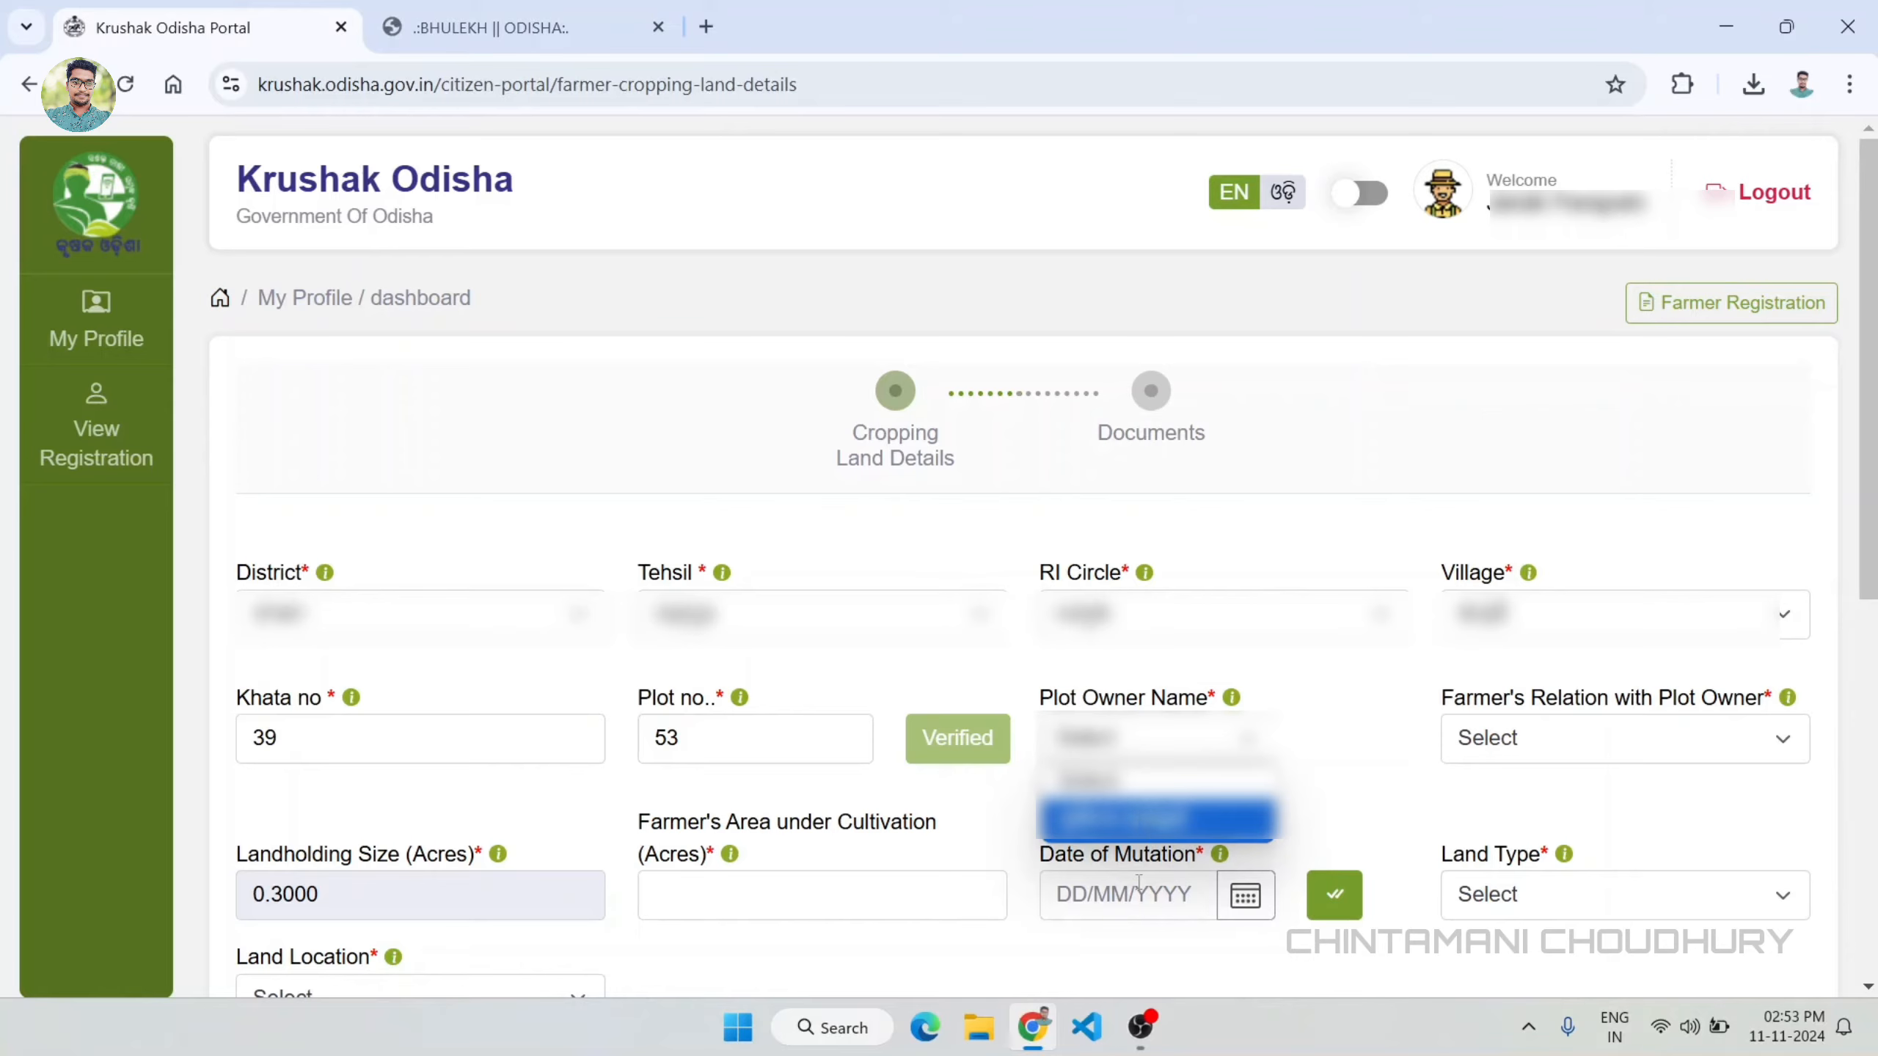
left_click(1156, 820)
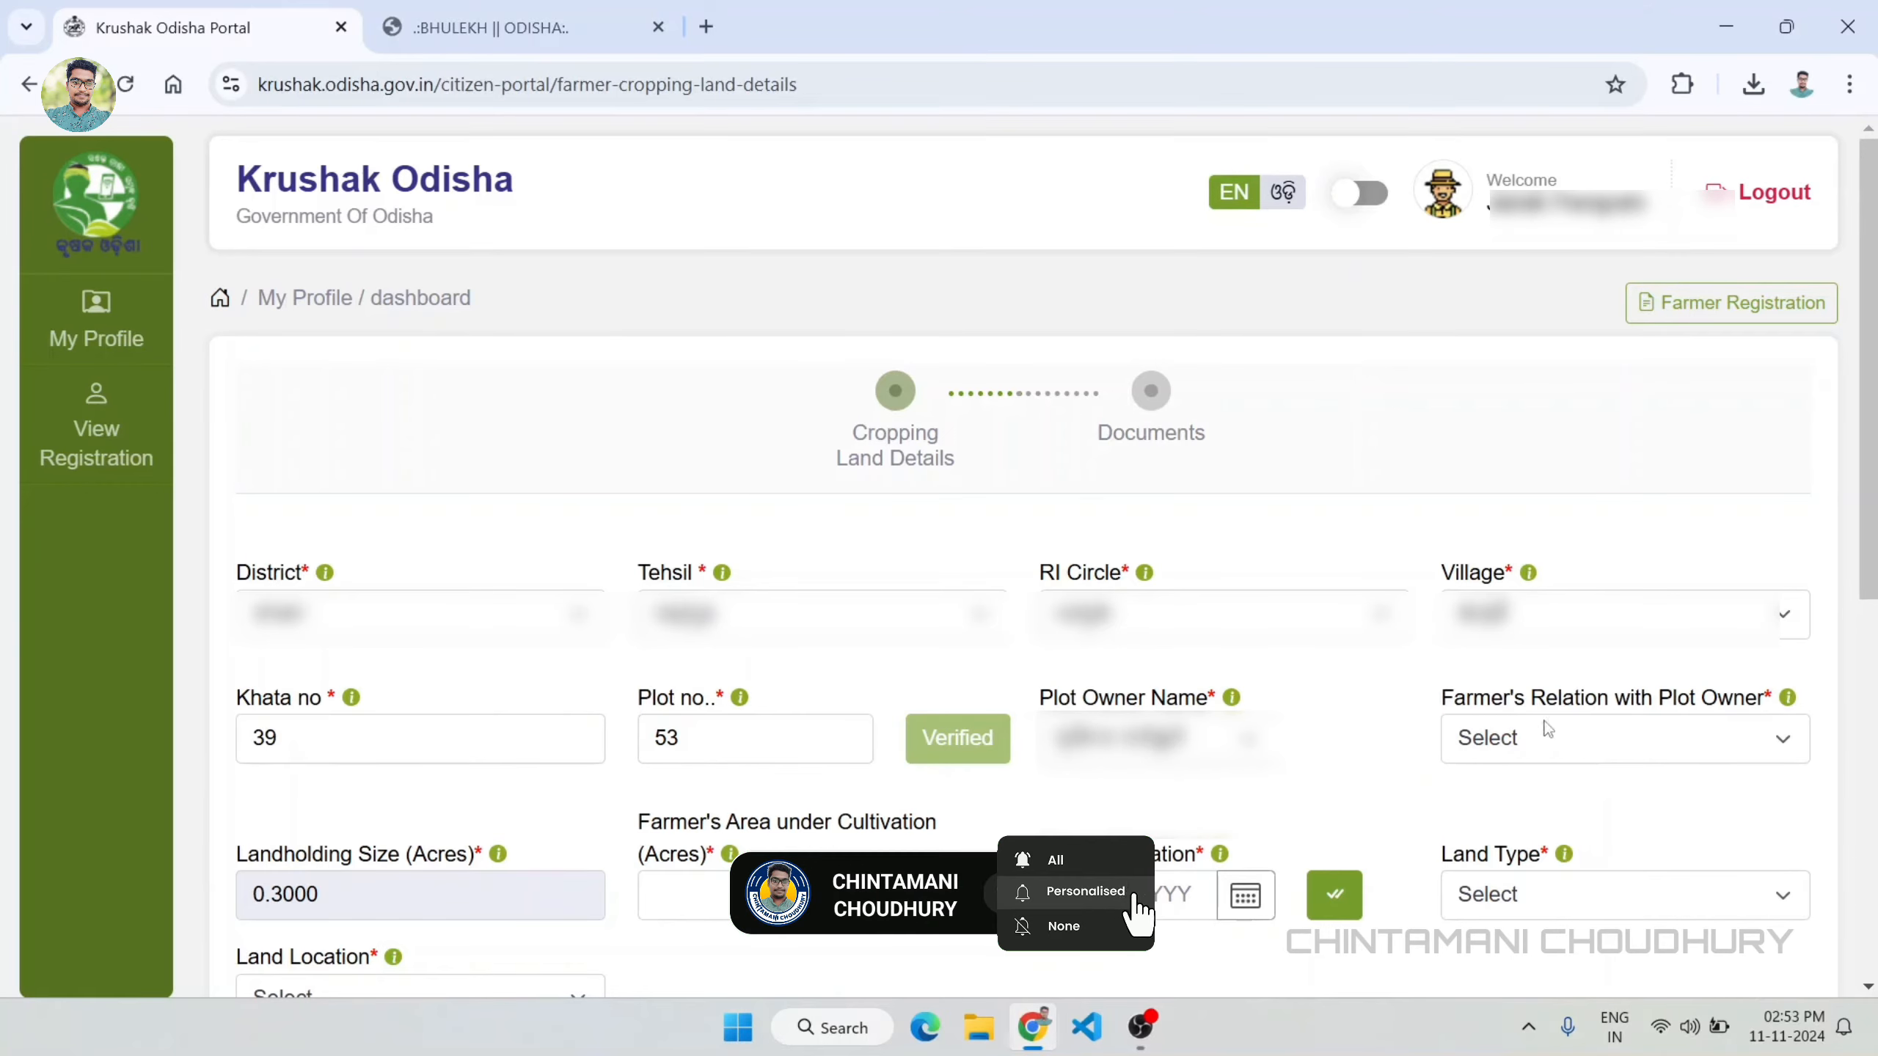
left_click(1514, 739)
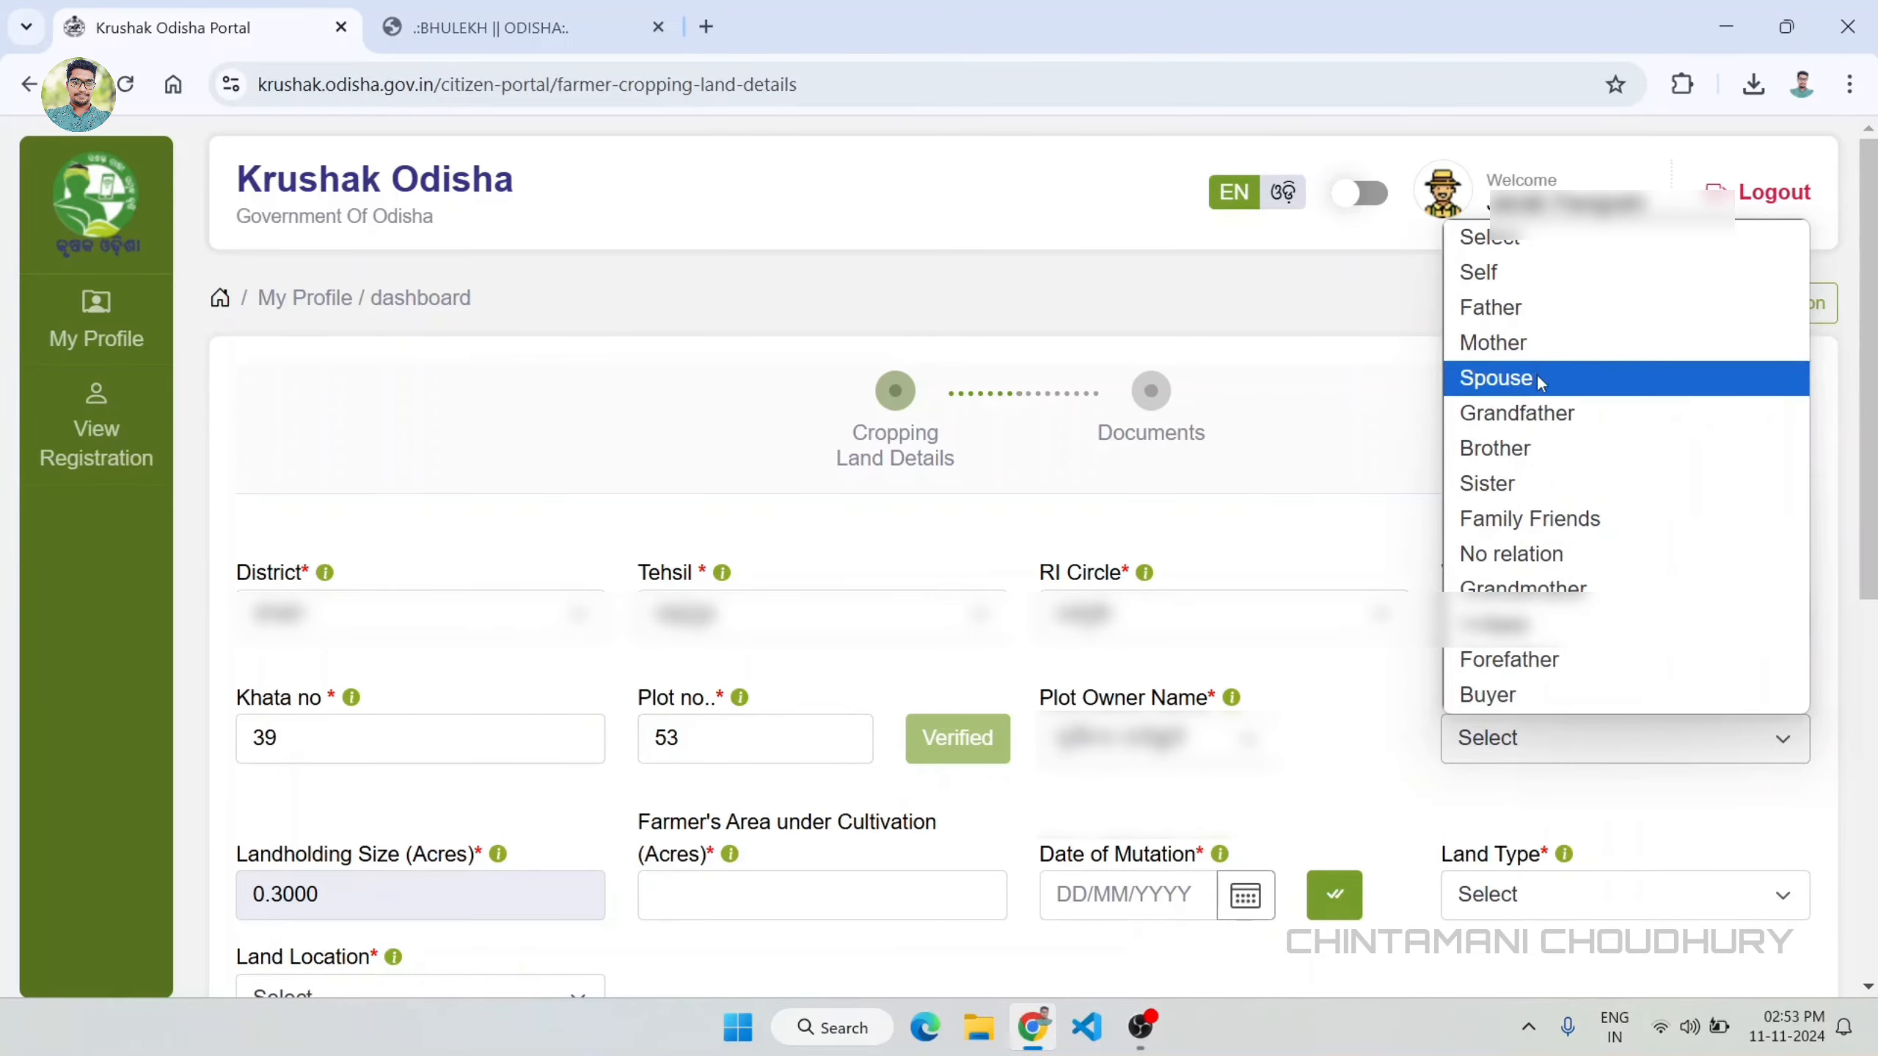
left_click(1560, 376)
Step: Set the farmer's area under cultivation to 0.3000 acres and the date of mutation to 01/11/2015
scroll(1470, 546, "down", 5)
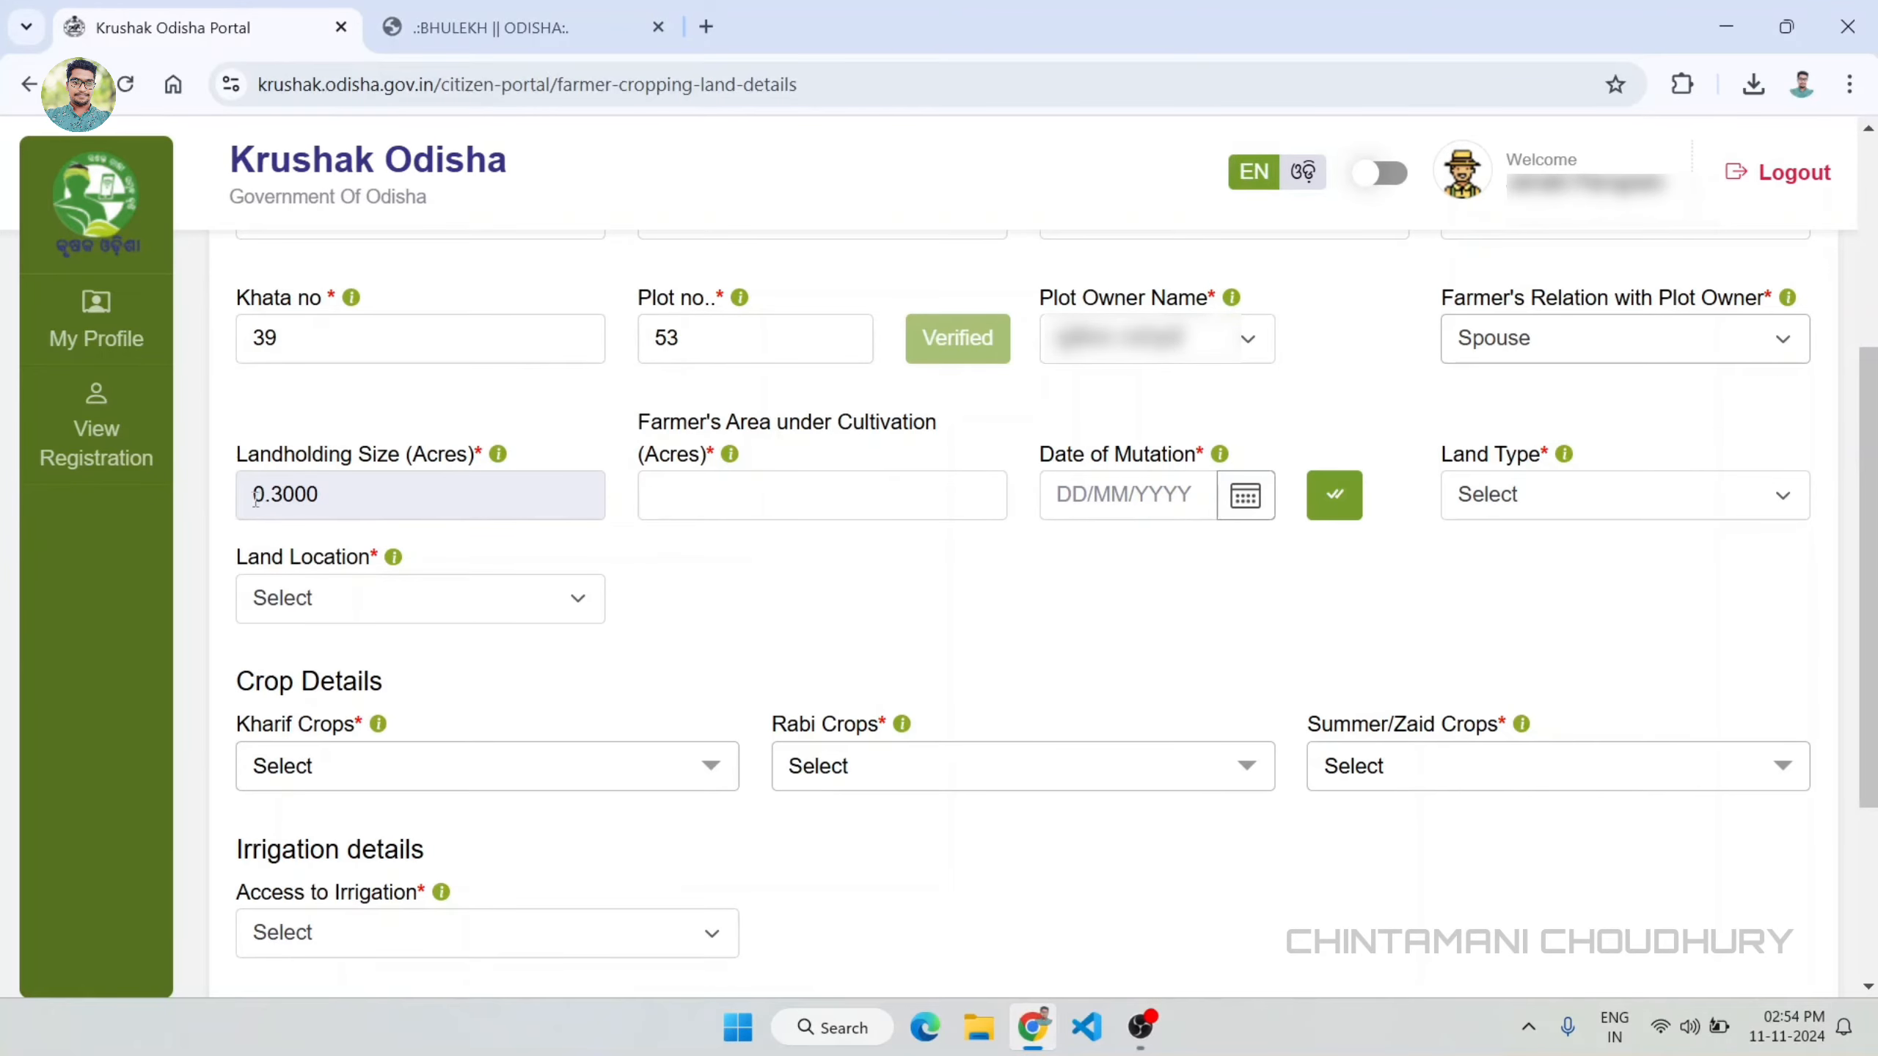
left_click(685, 501)
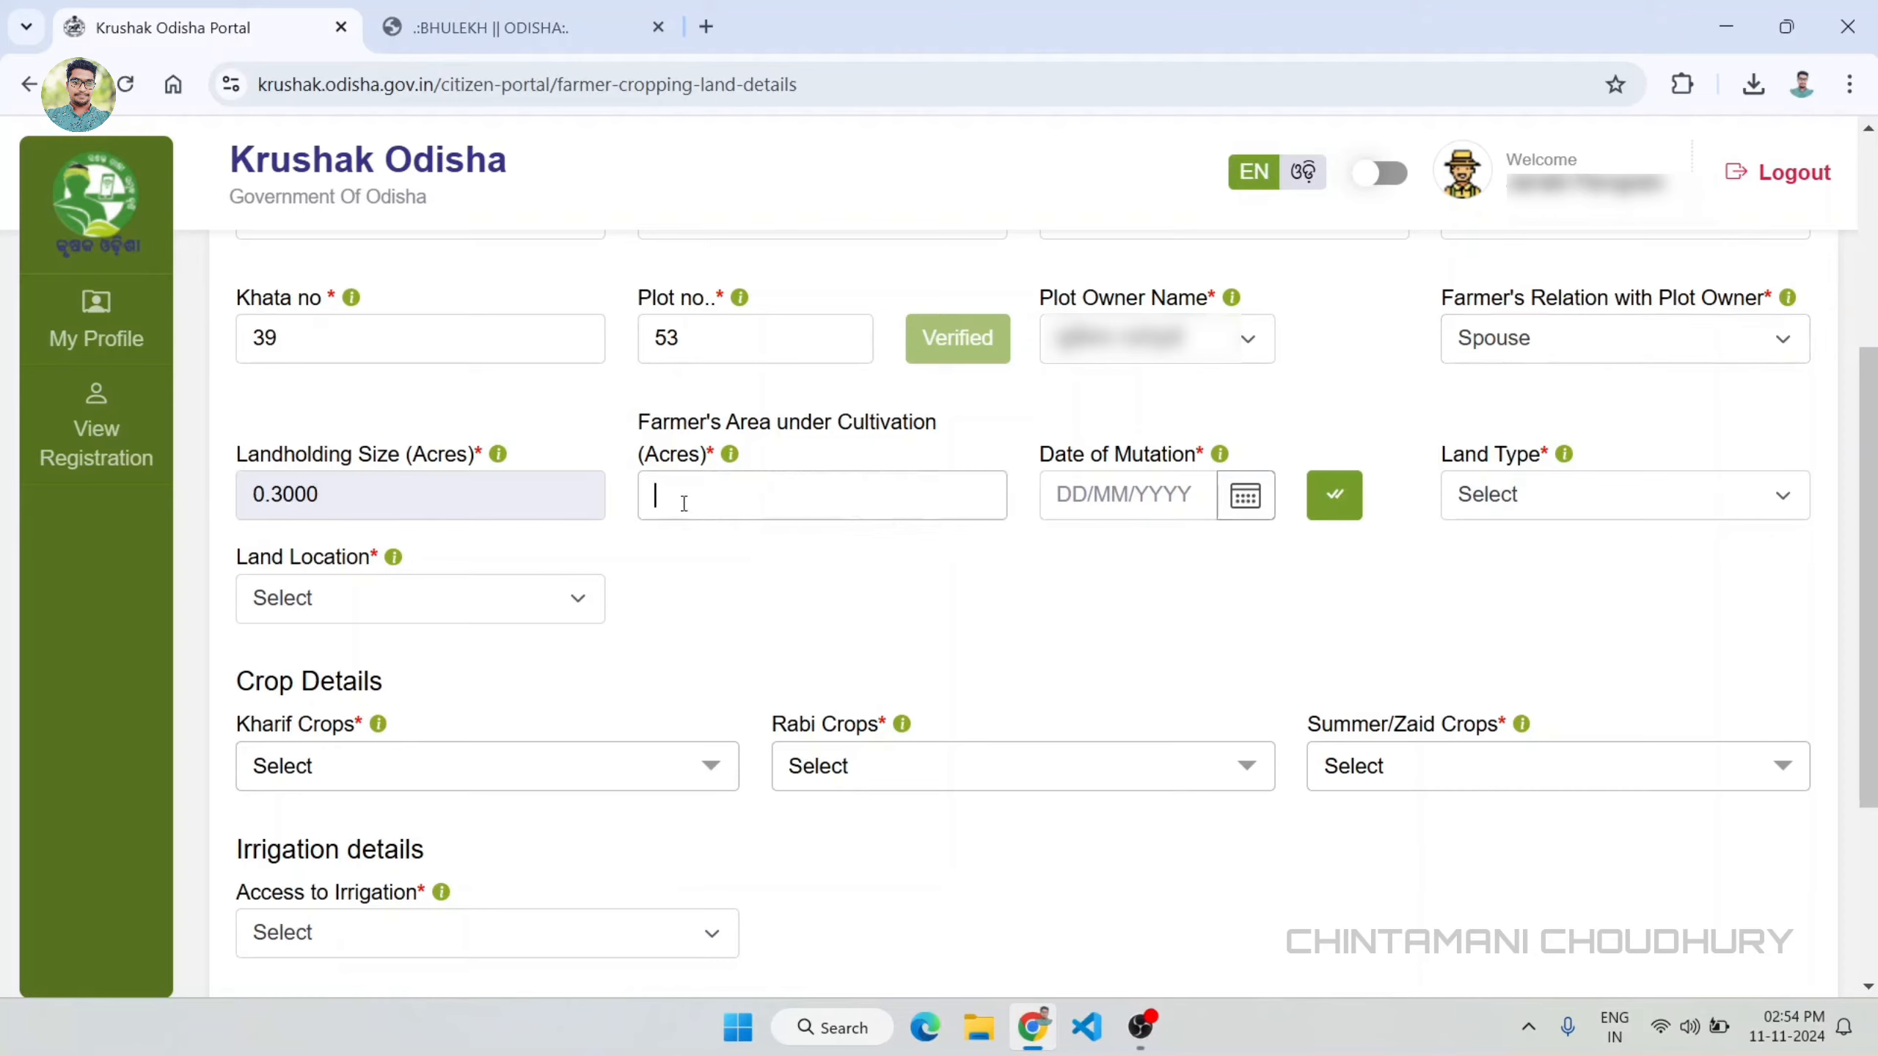
type("0.3000")
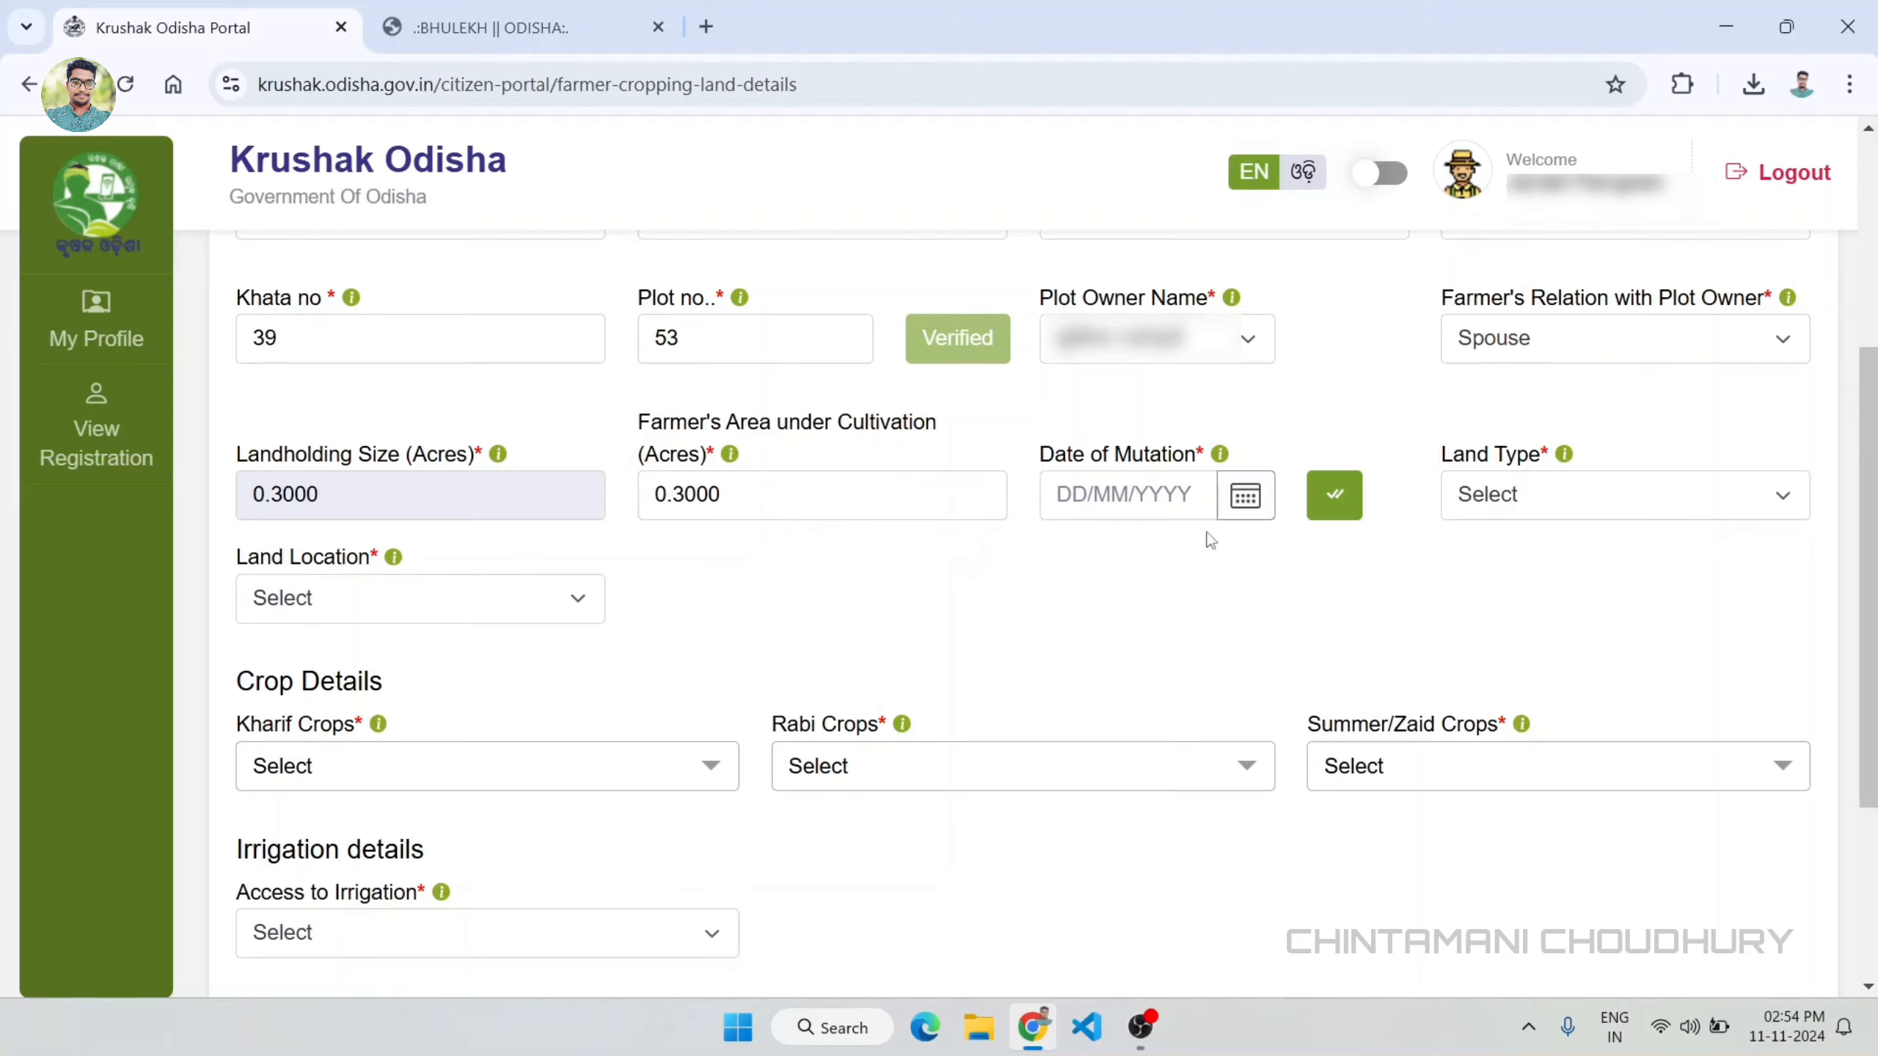
left_click(1244, 503)
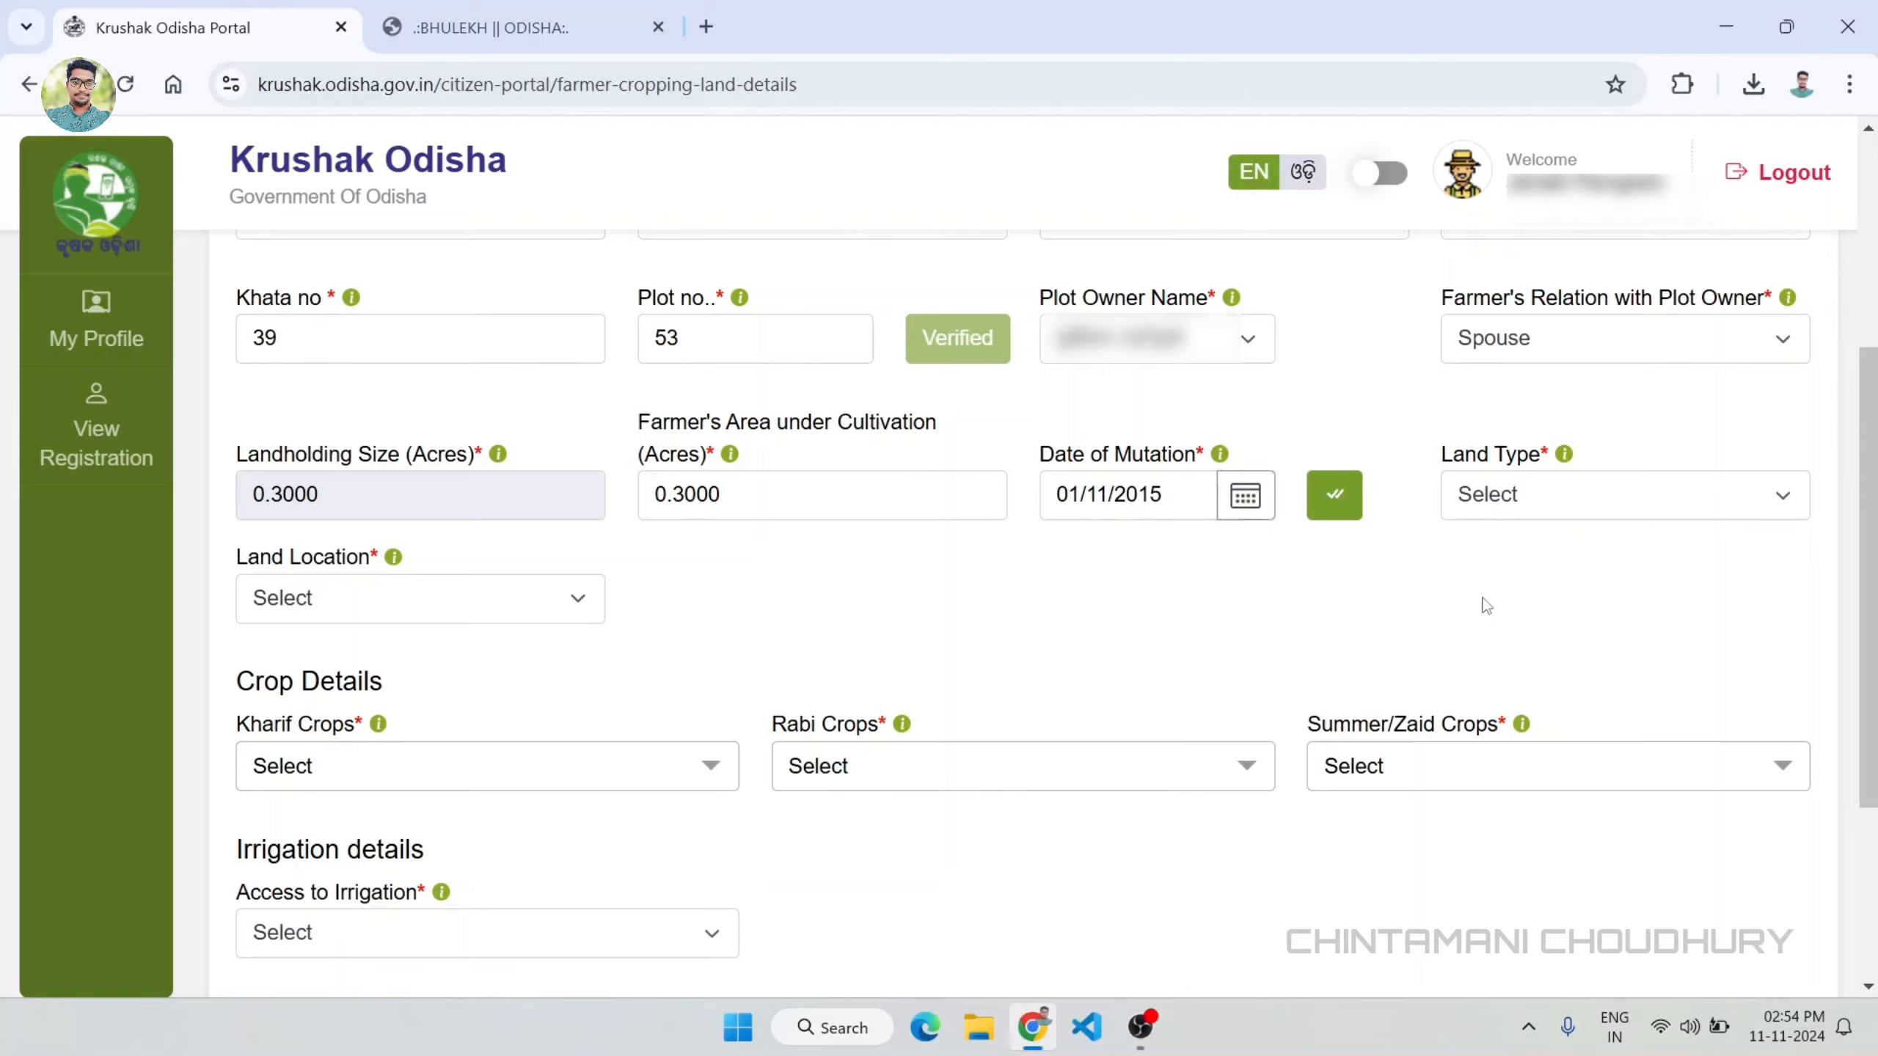
Step: Set the plot's land type to Medium land and its land location to Rural
left_click(1763, 482)
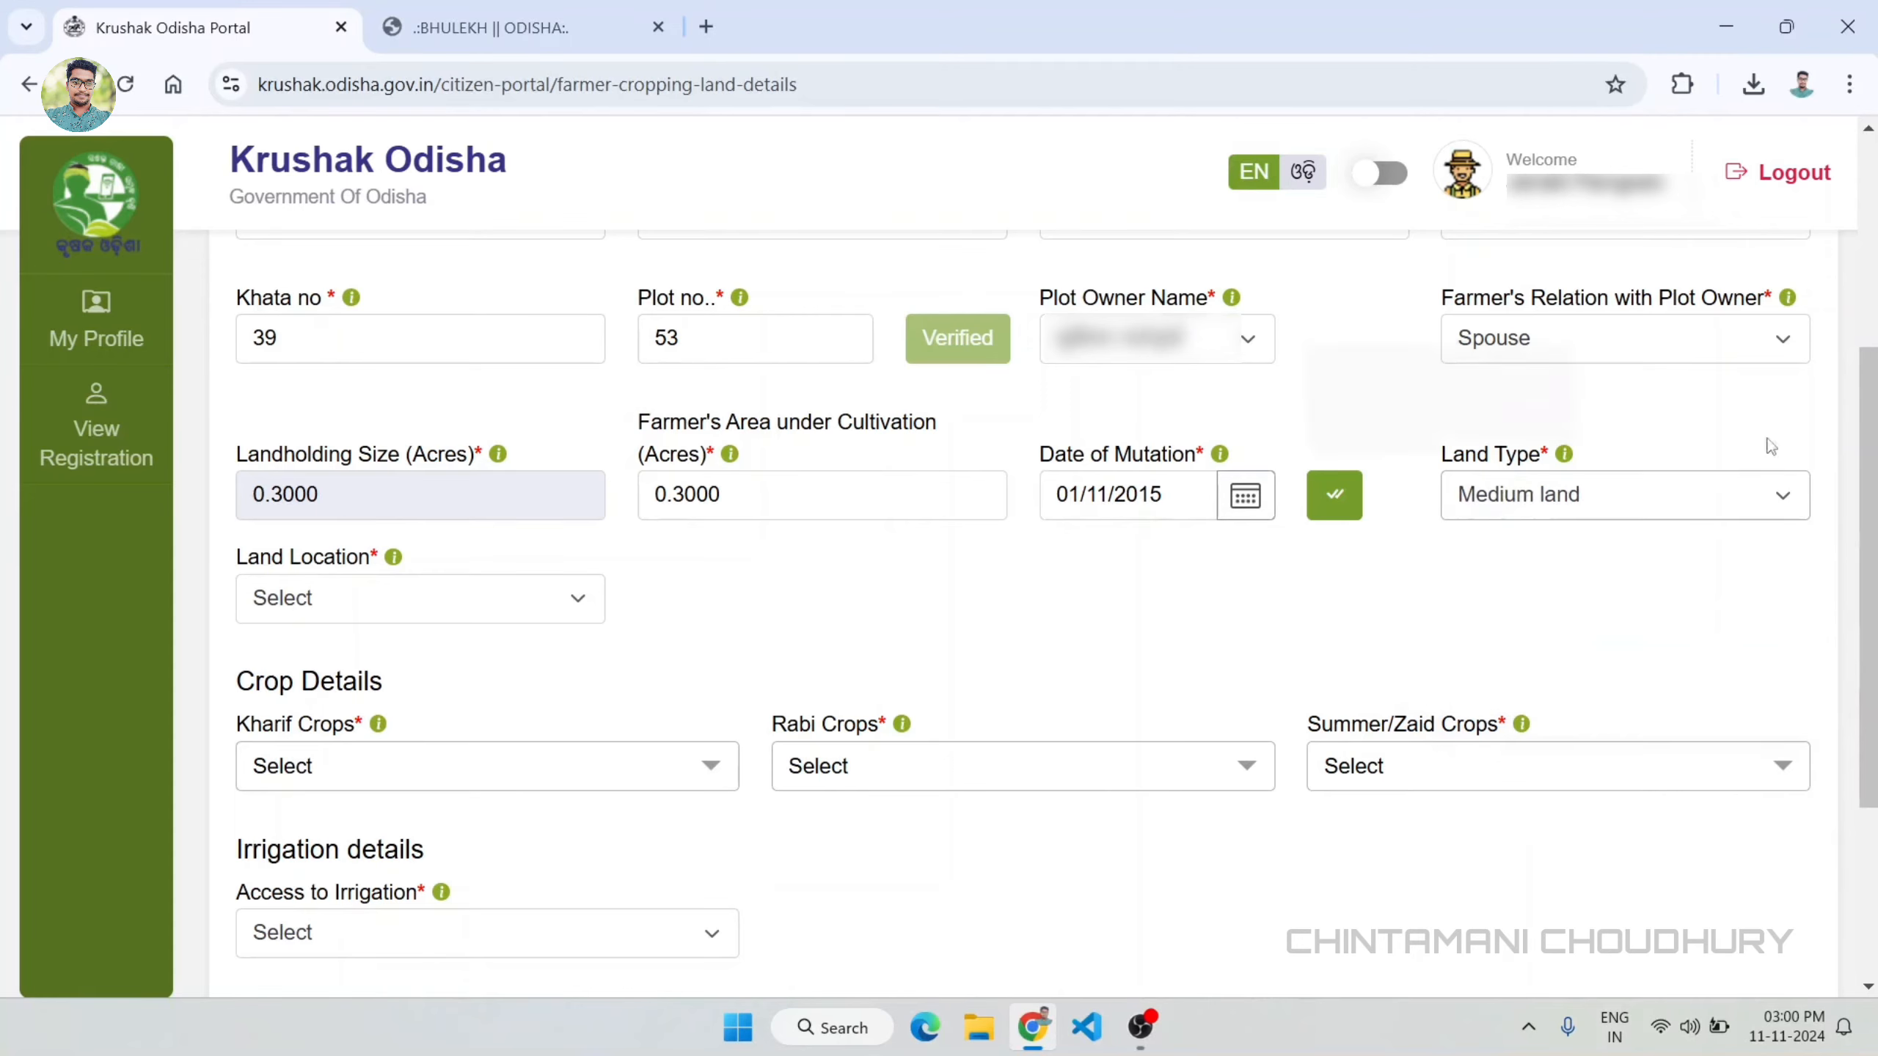
left_click(526, 601)
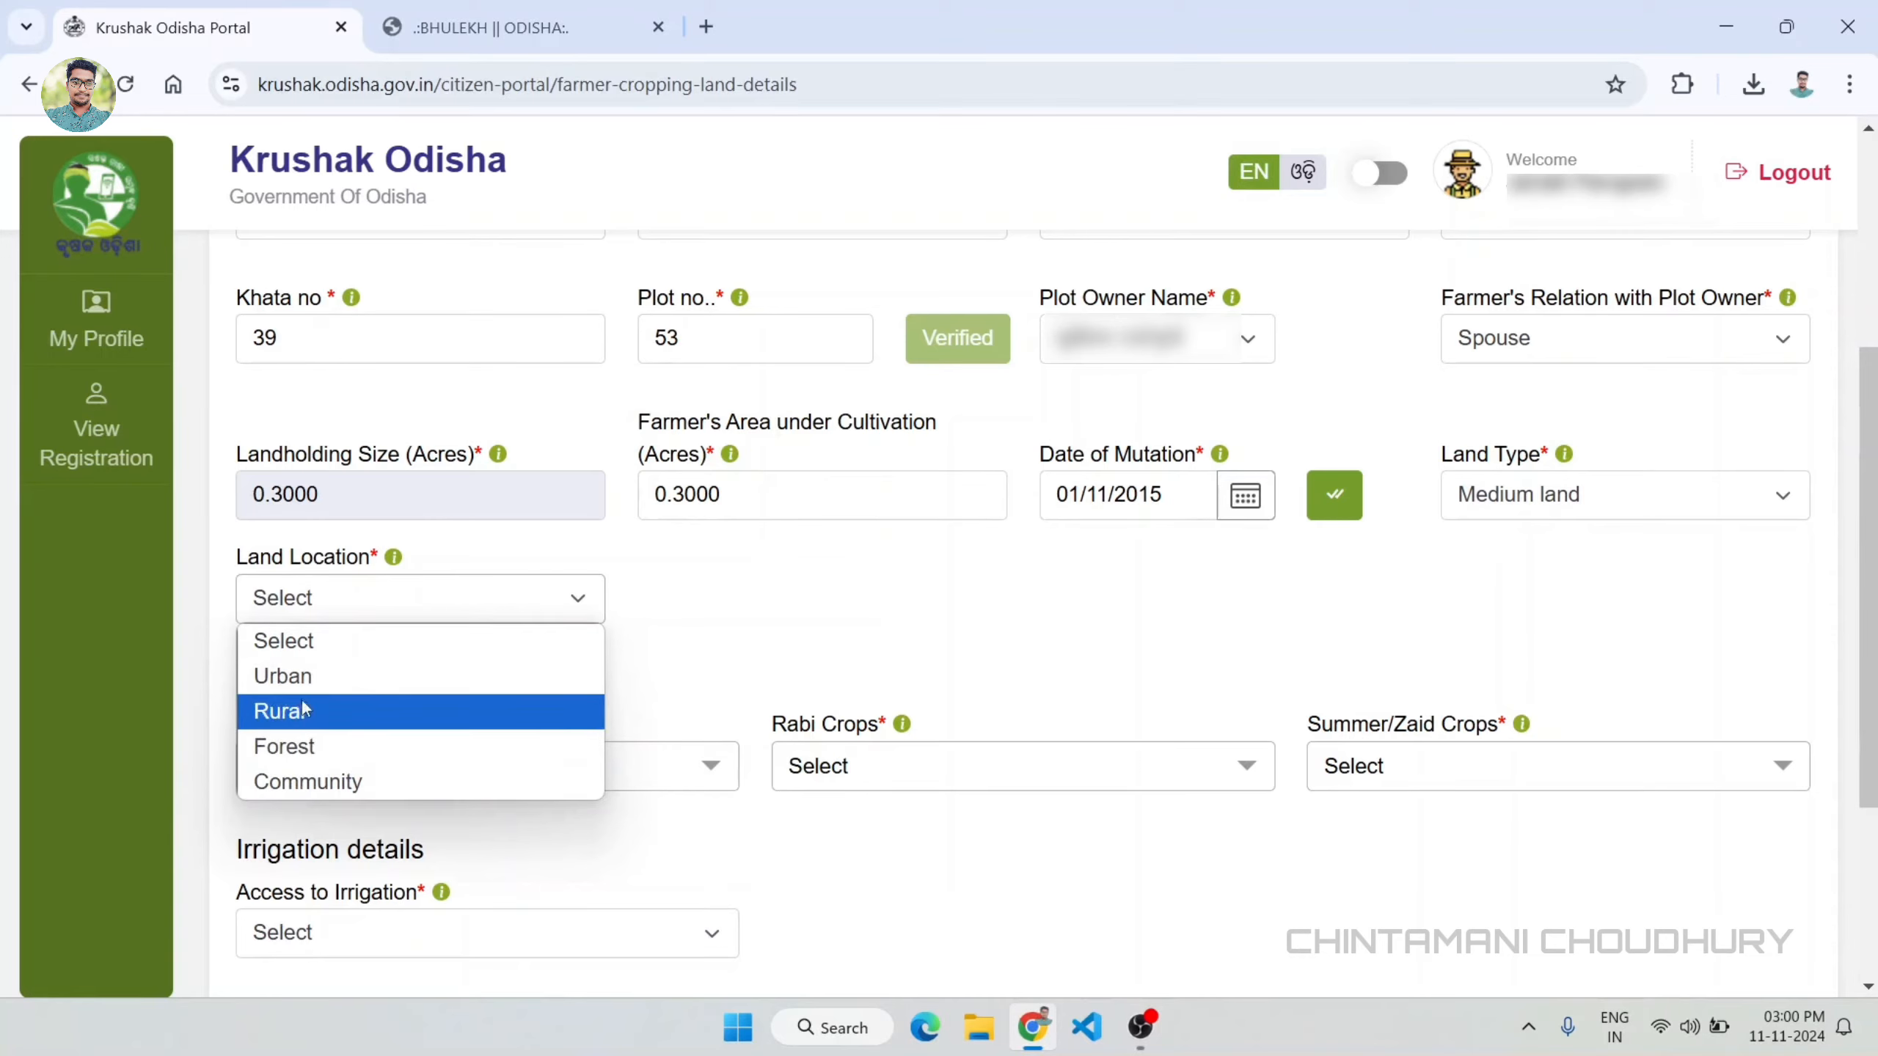
left_click(405, 710)
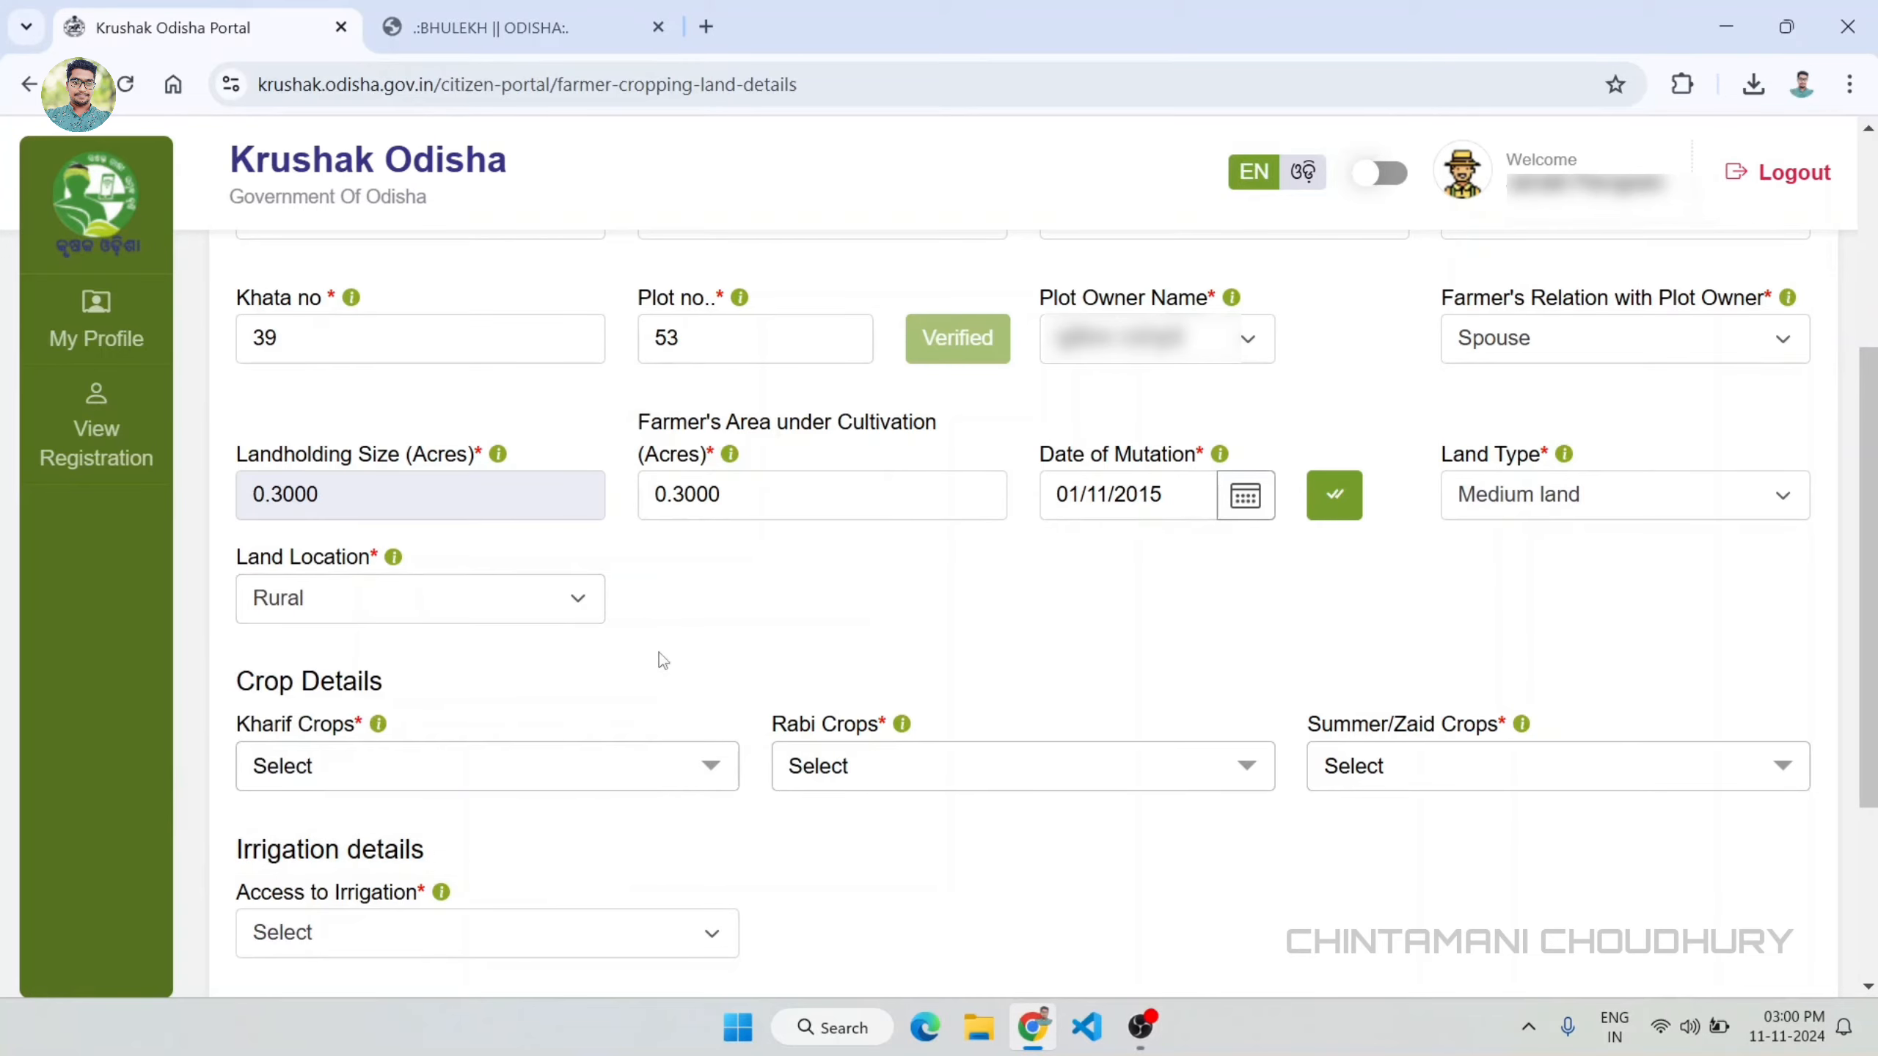
Step: Fill in the plot's crop details with Paddy for Kharif, Tomato for Rabi and Brinjal for Summer/Zaid
scroll(659, 651, "down", 4)
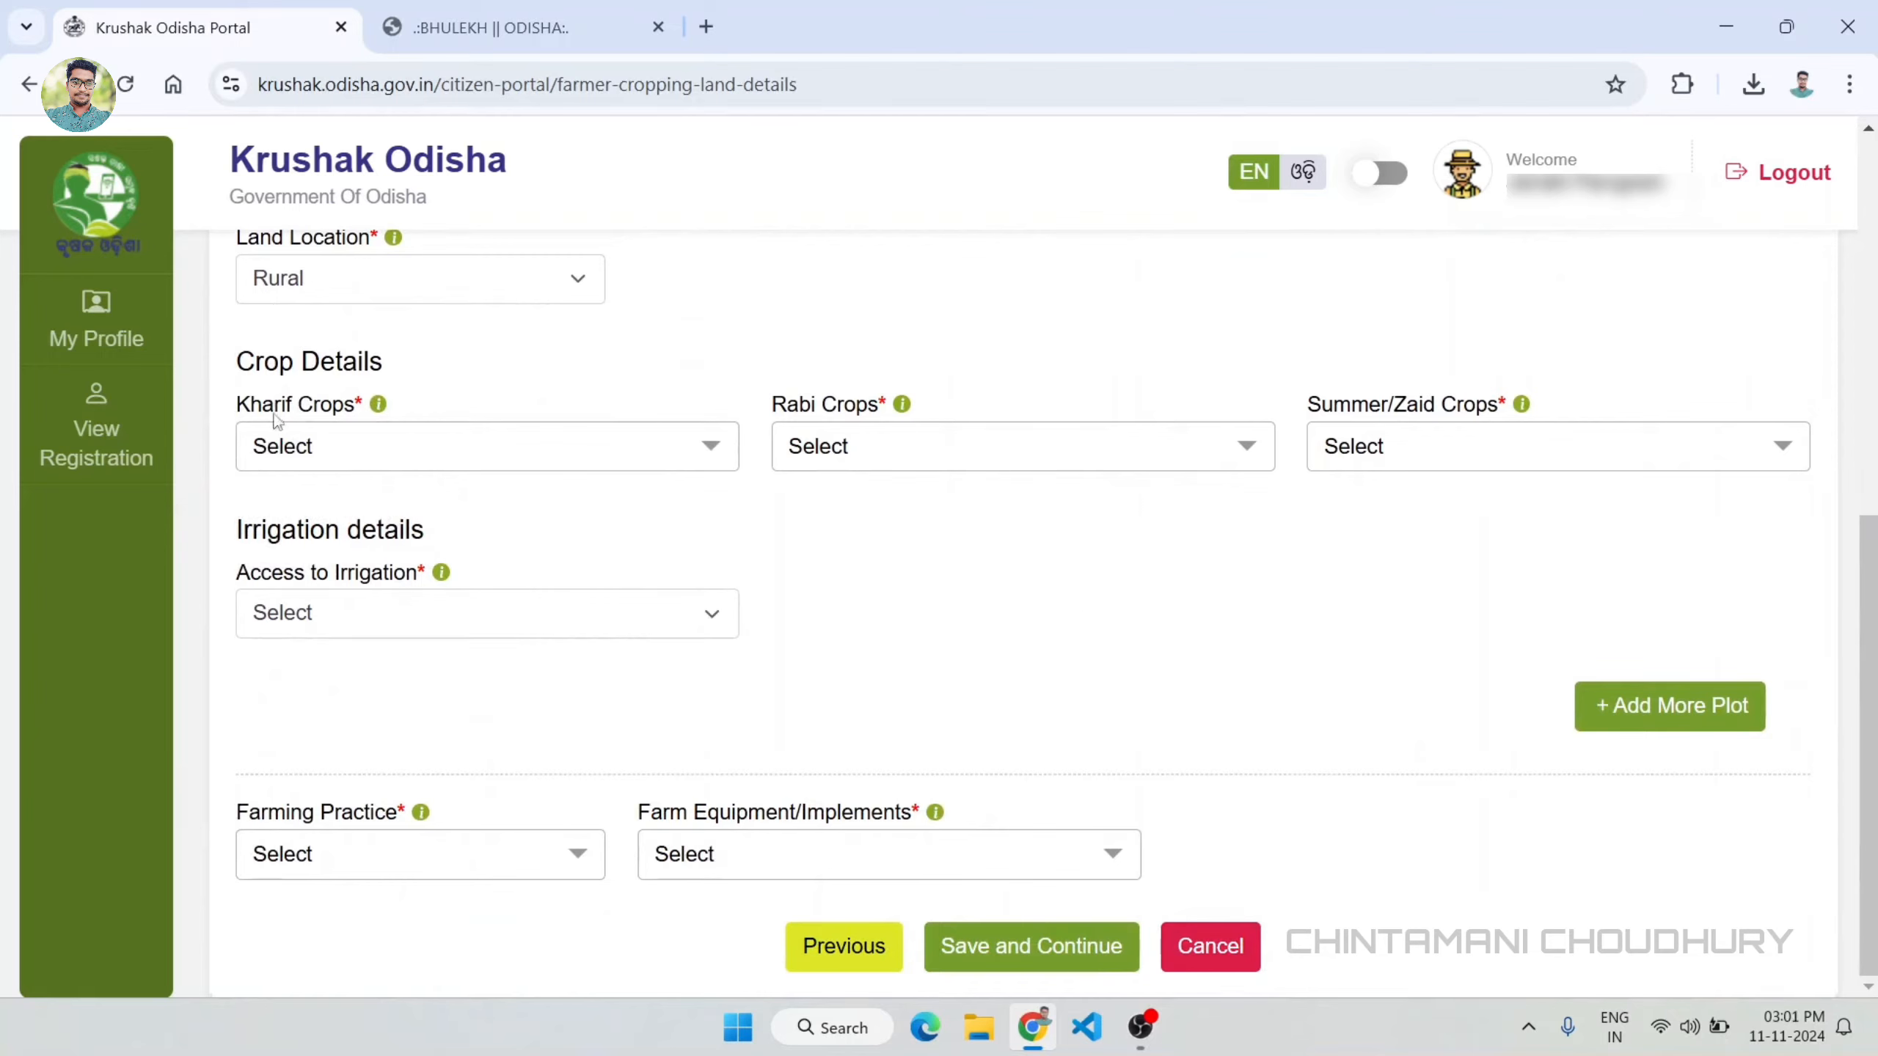
left_click(459, 449)
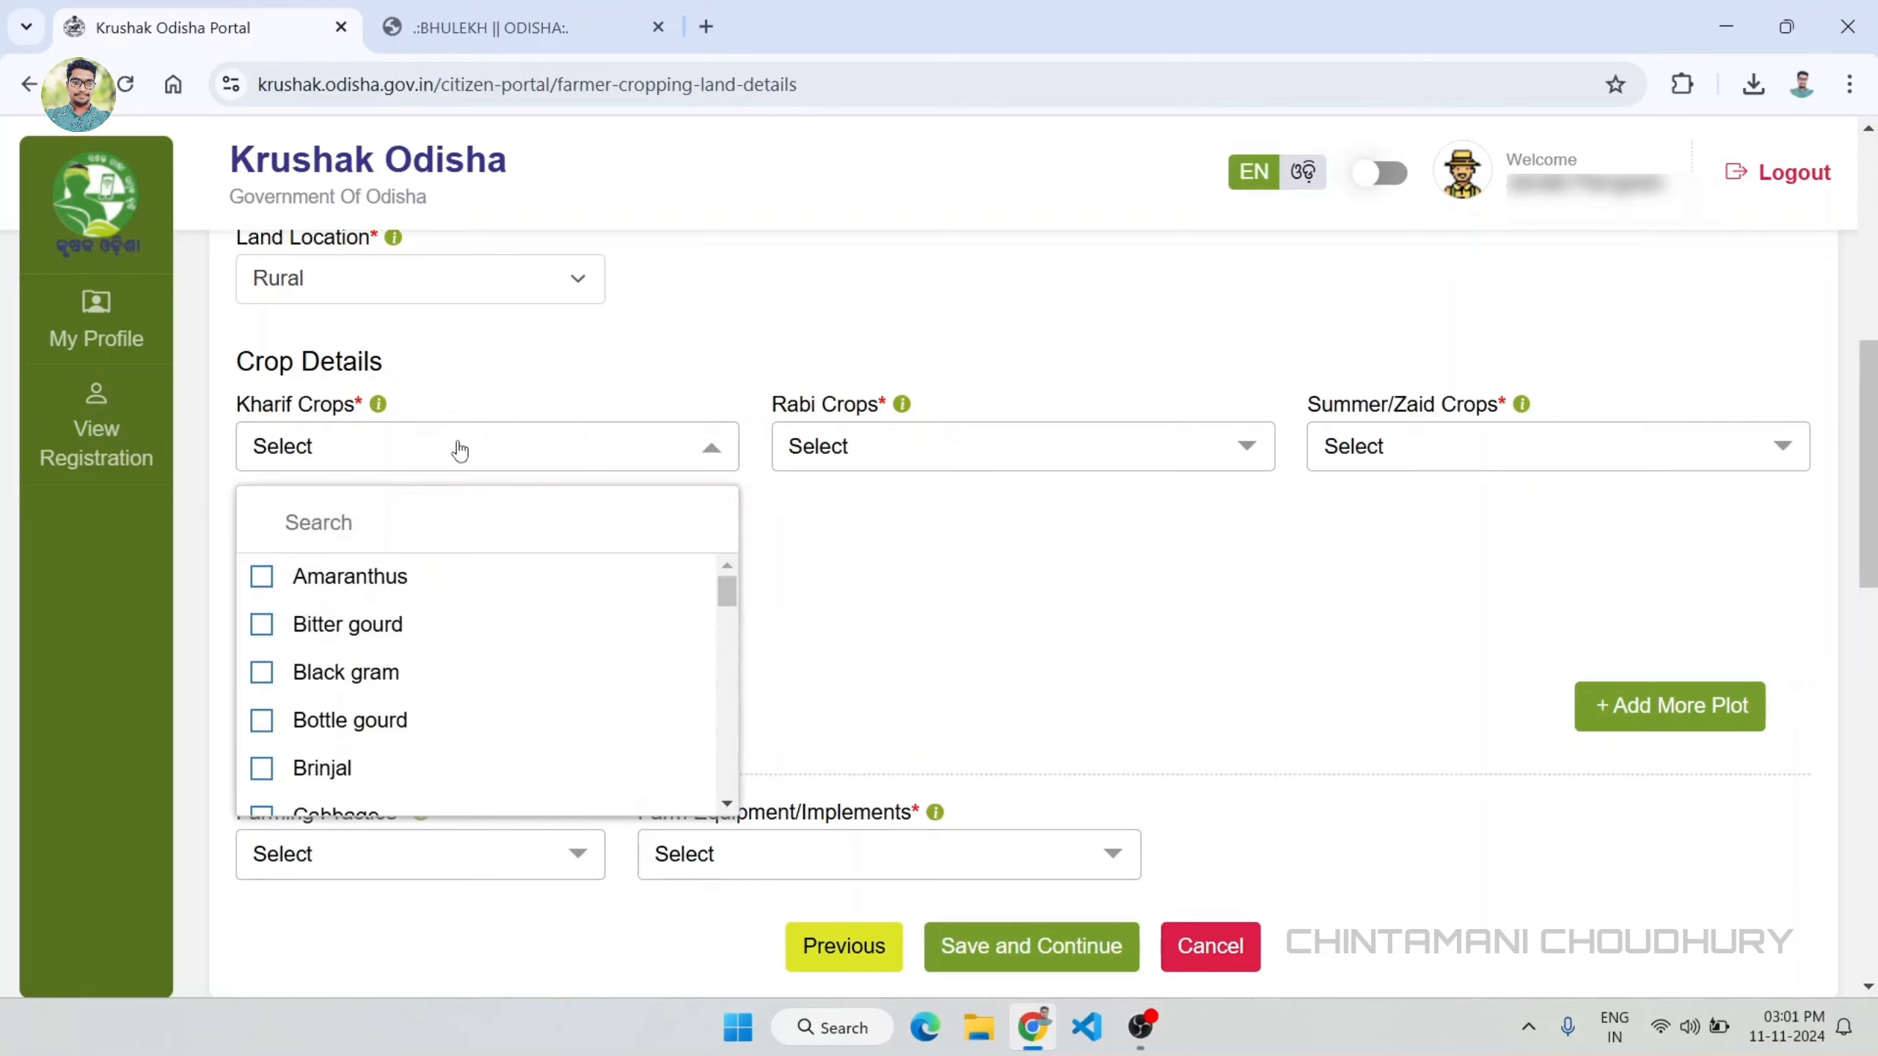
left_click(267, 582)
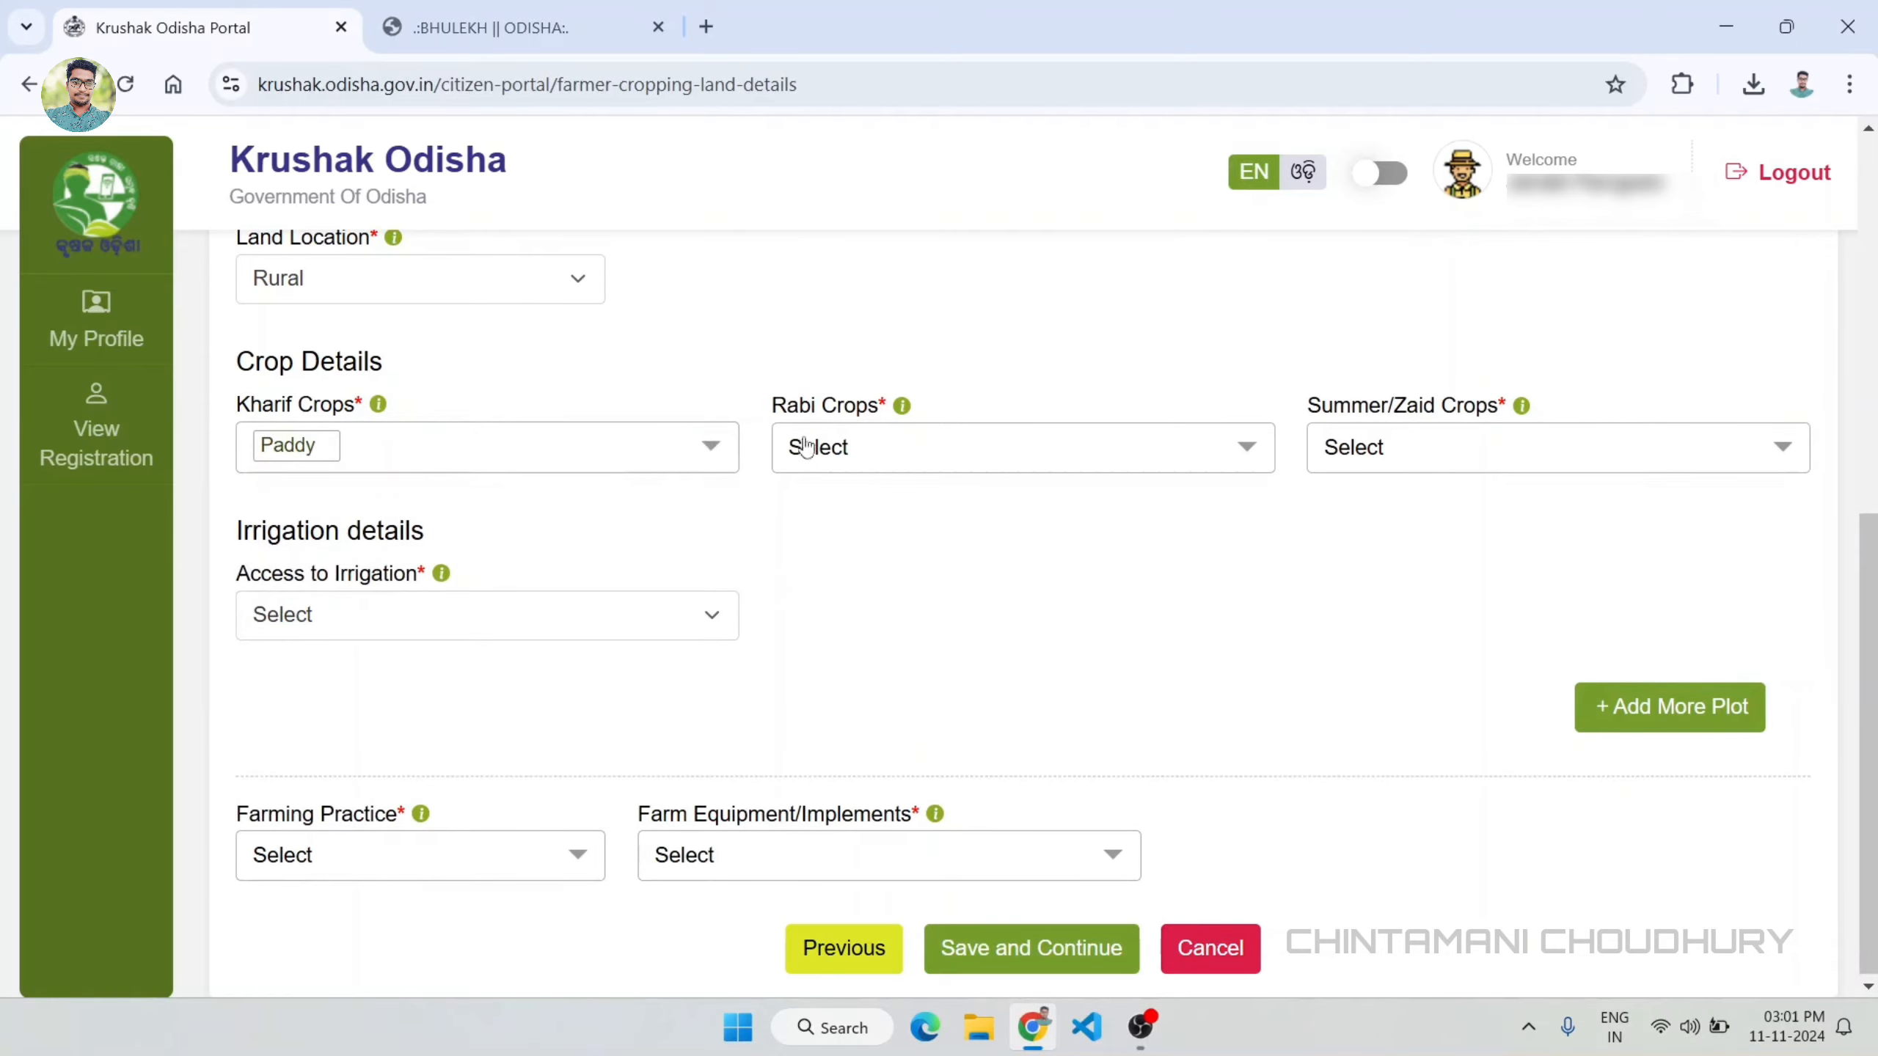
left_click(917, 456)
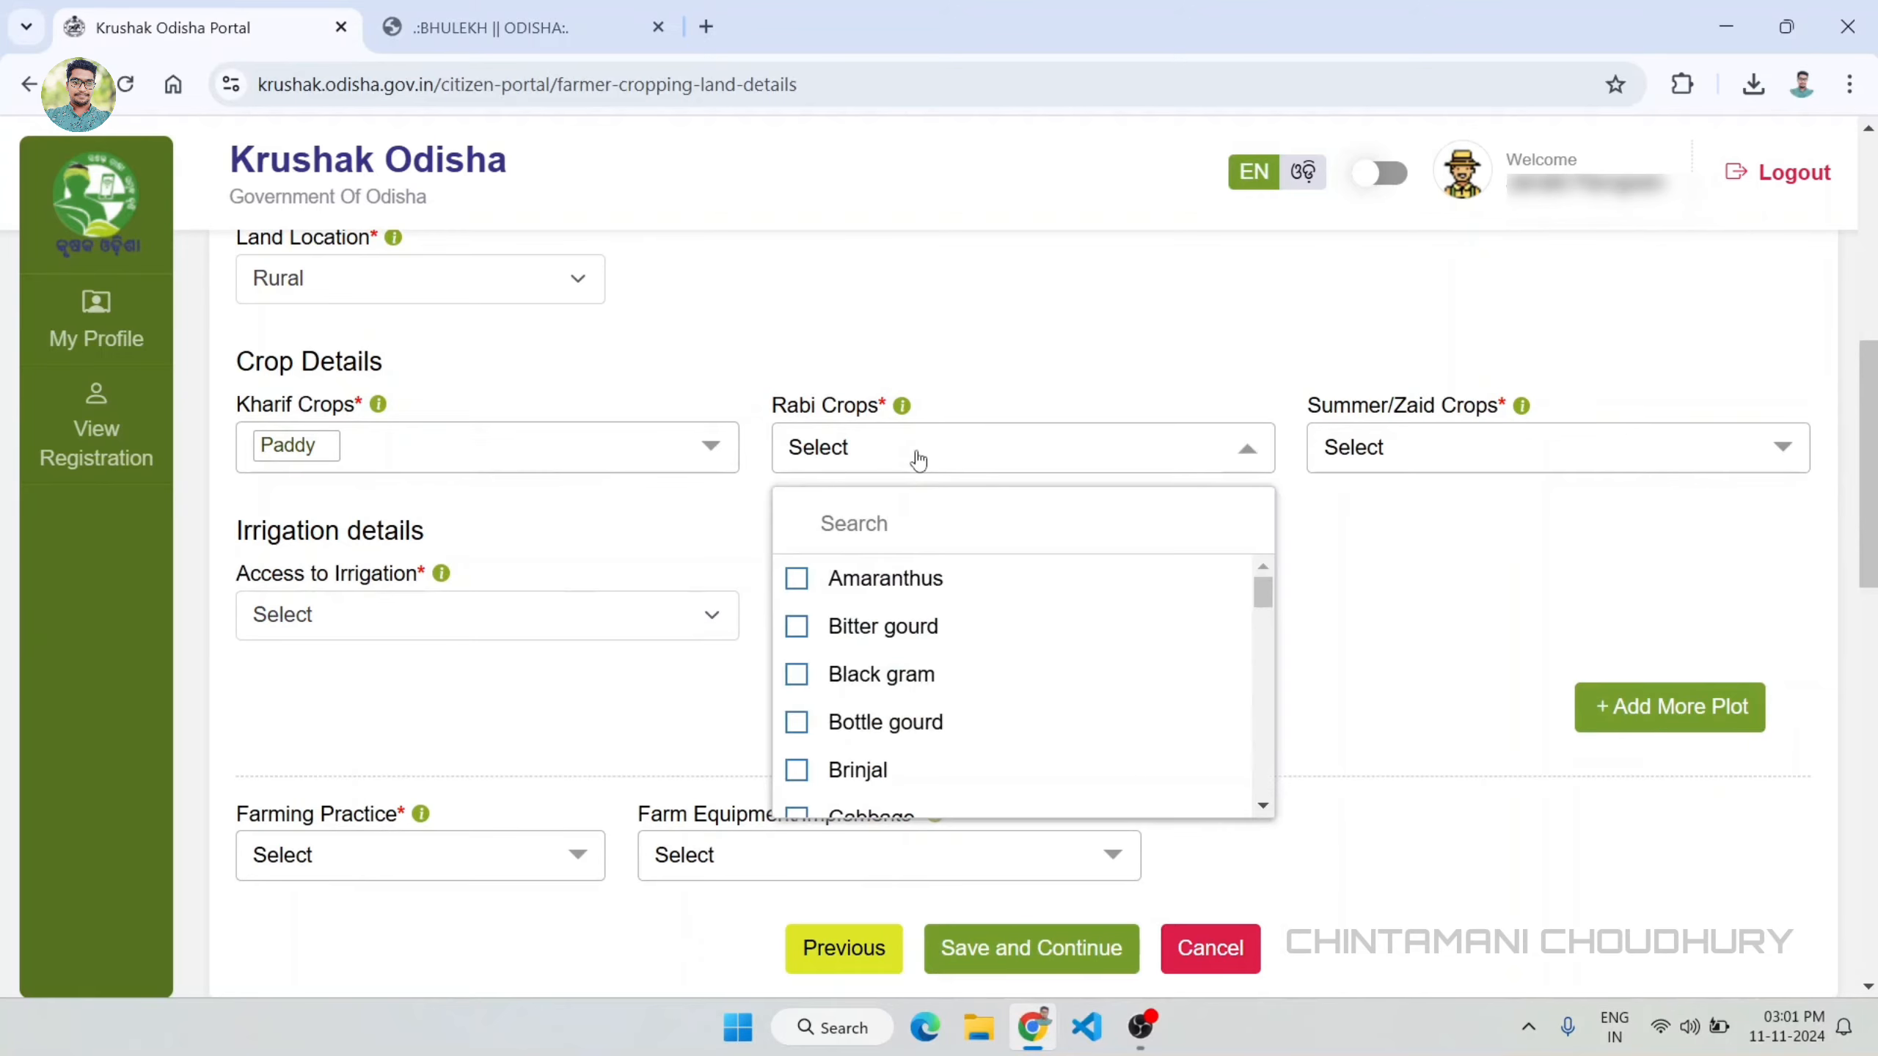
type("to")
left_click(858, 671)
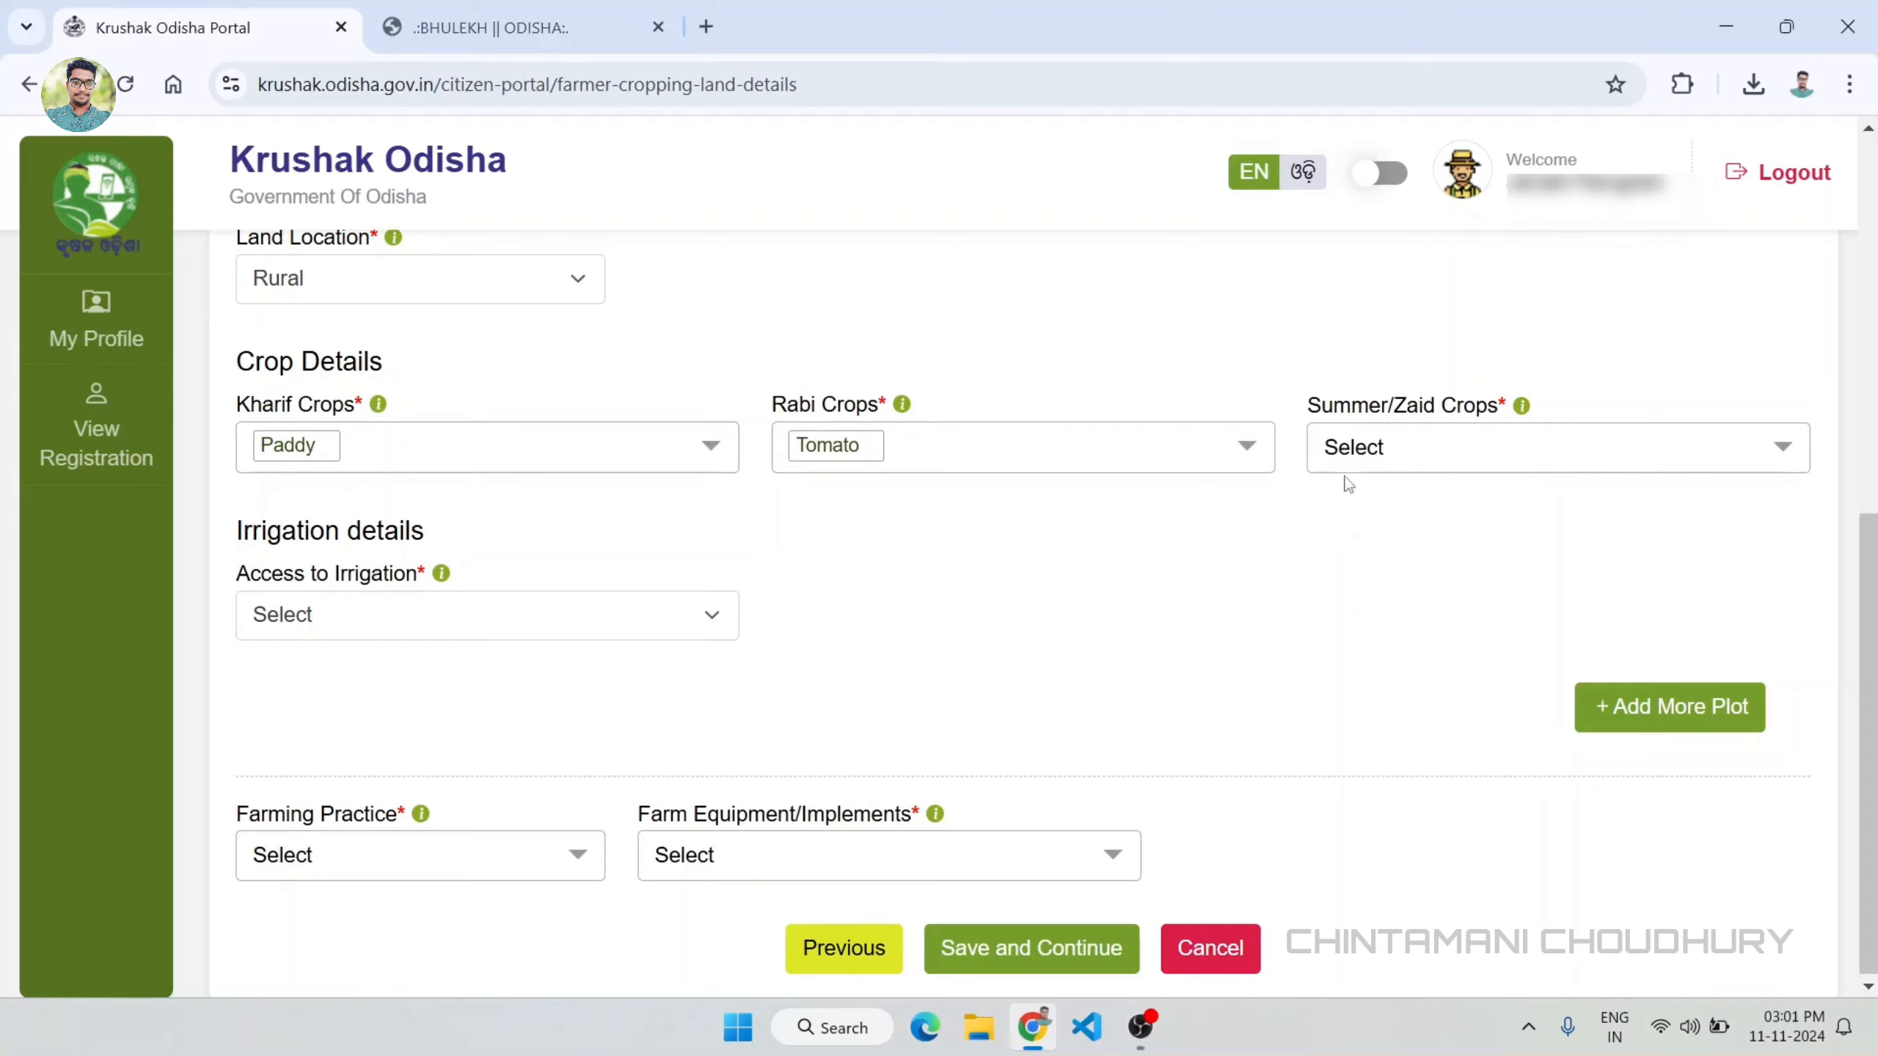
left_click(1447, 446)
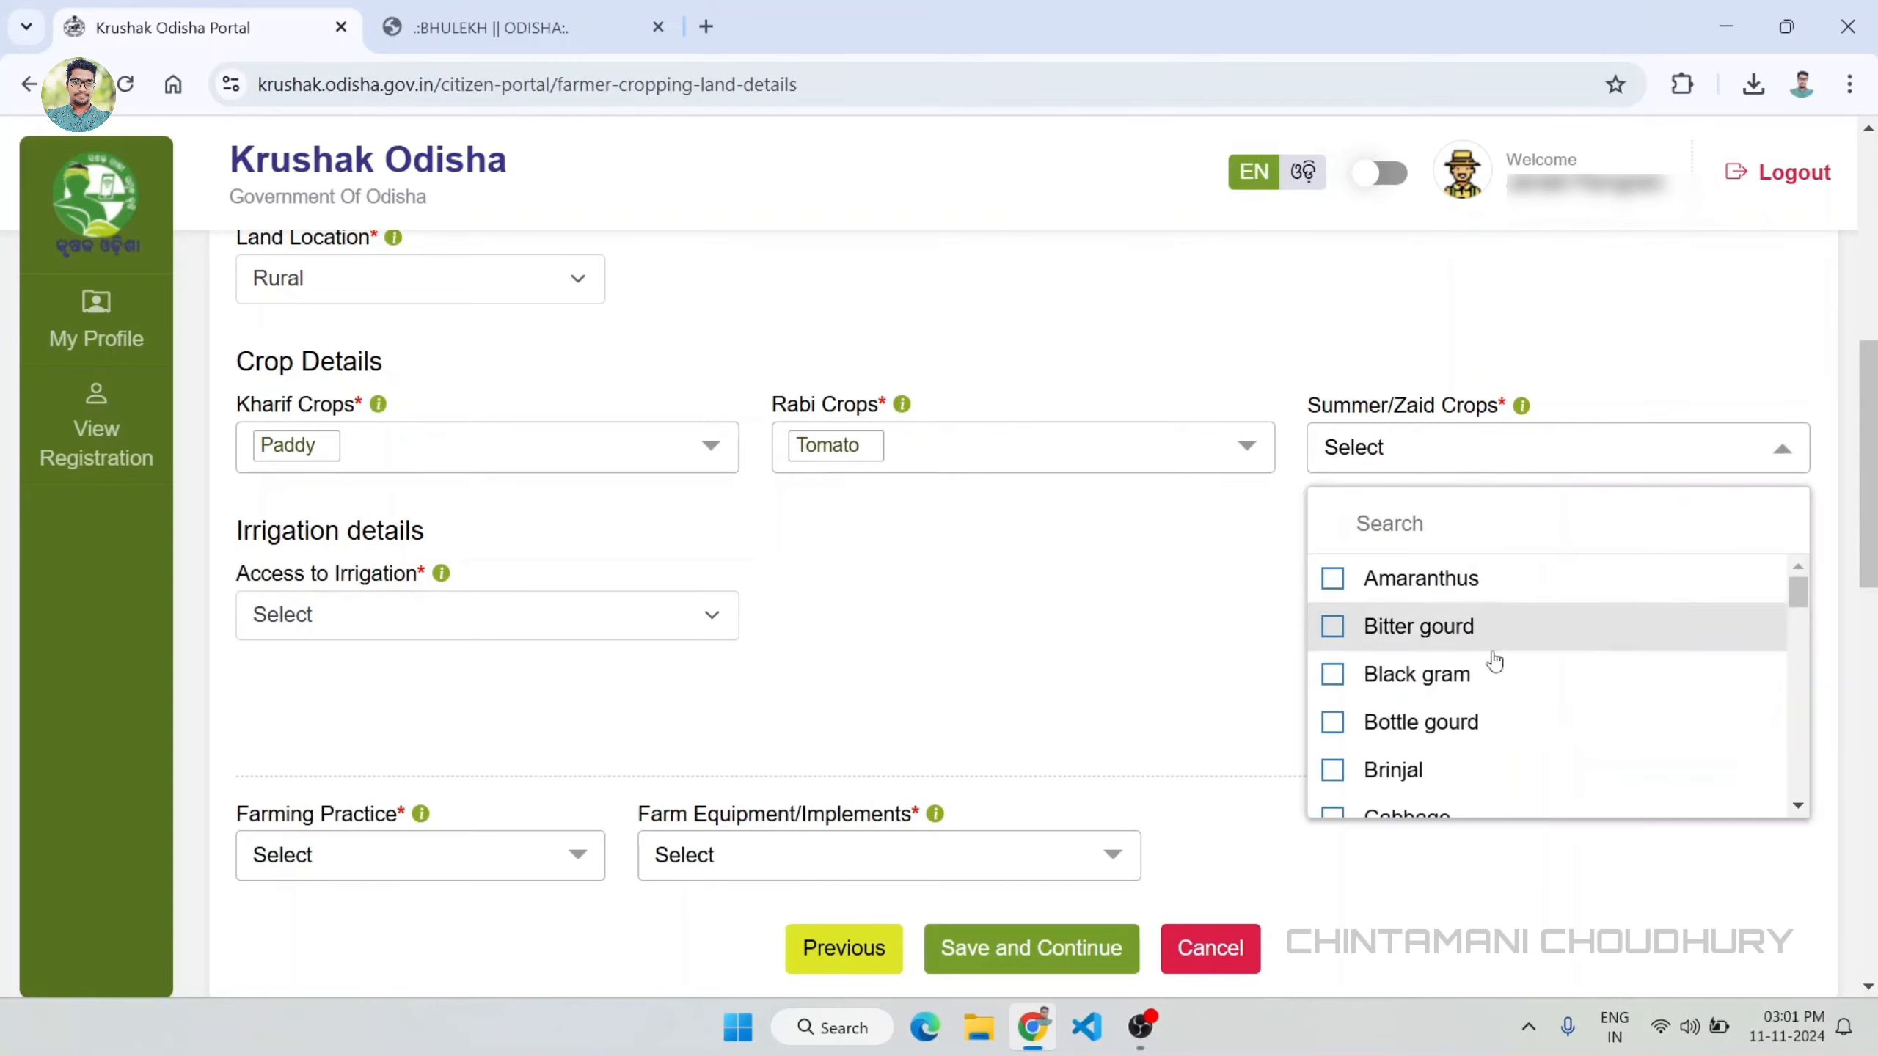
left_click(1333, 770)
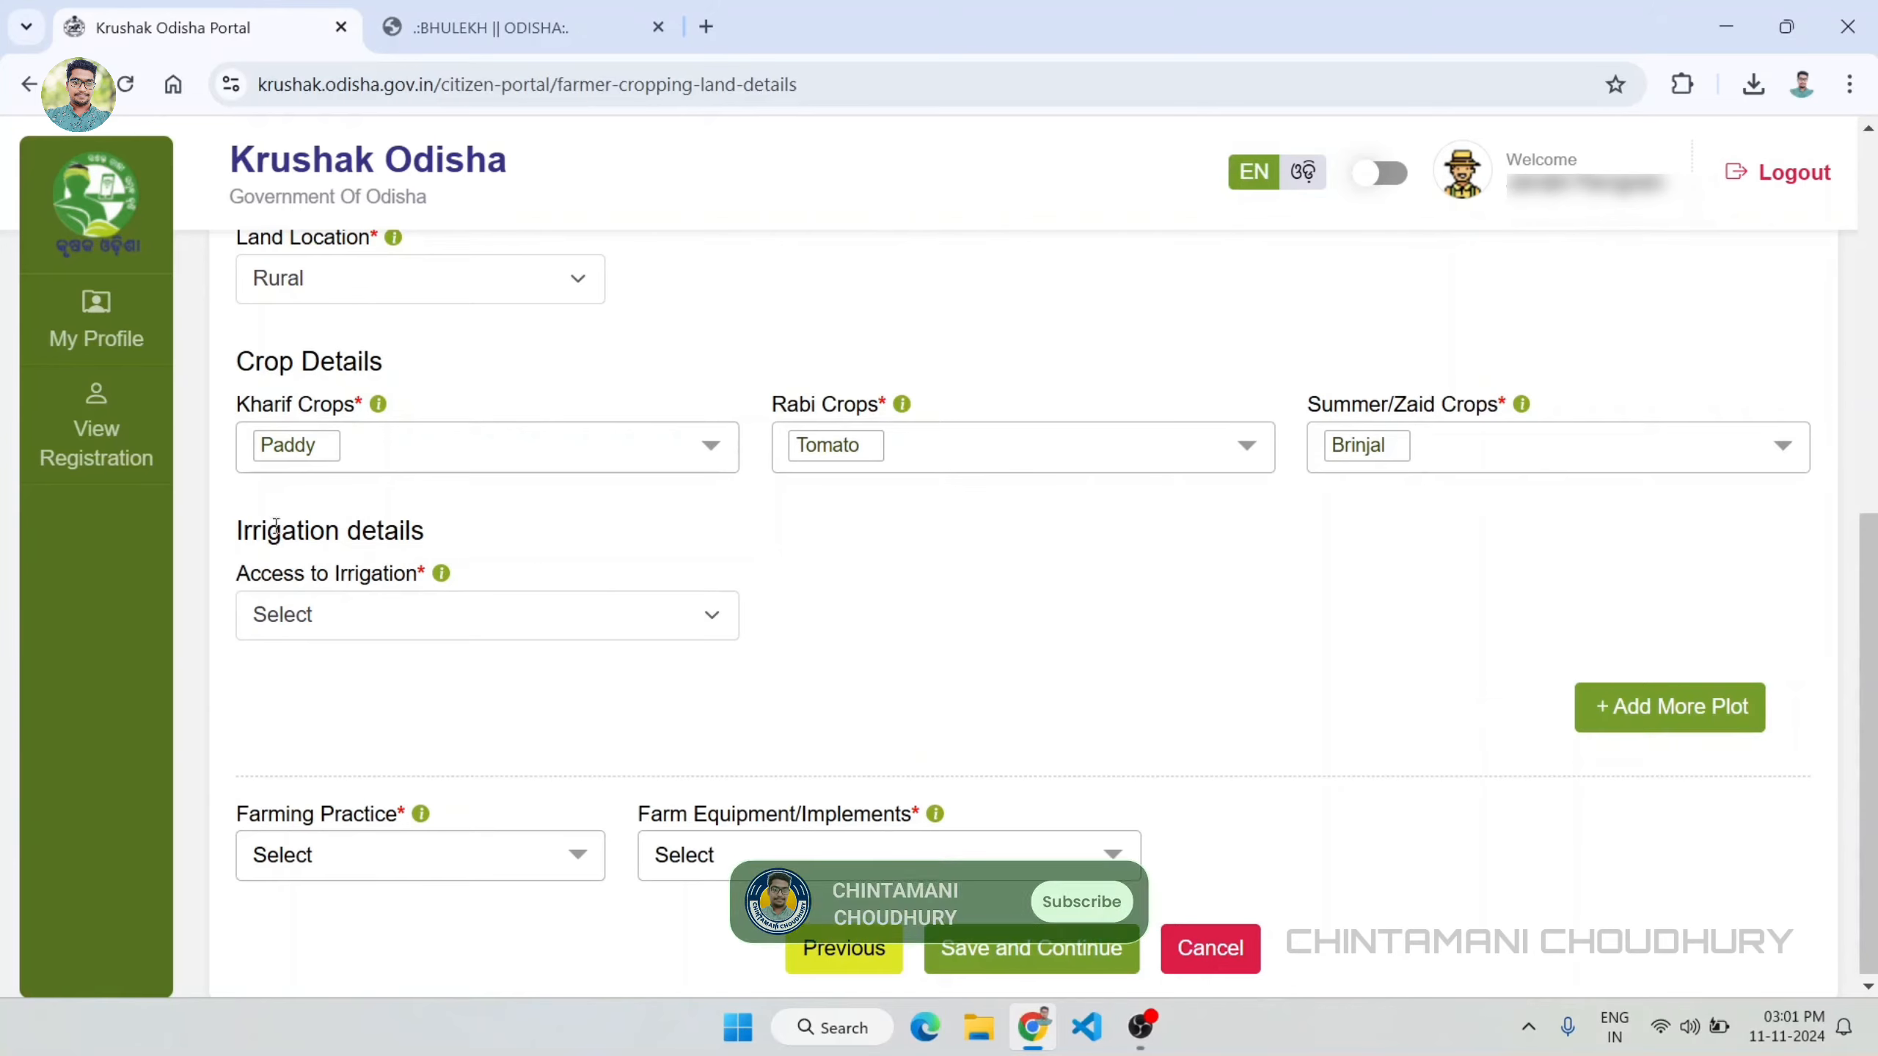
Step: Set access to irrigation to Yes with type Canal or Flood Irrigation, and add another plot entry
left_click(416, 616)
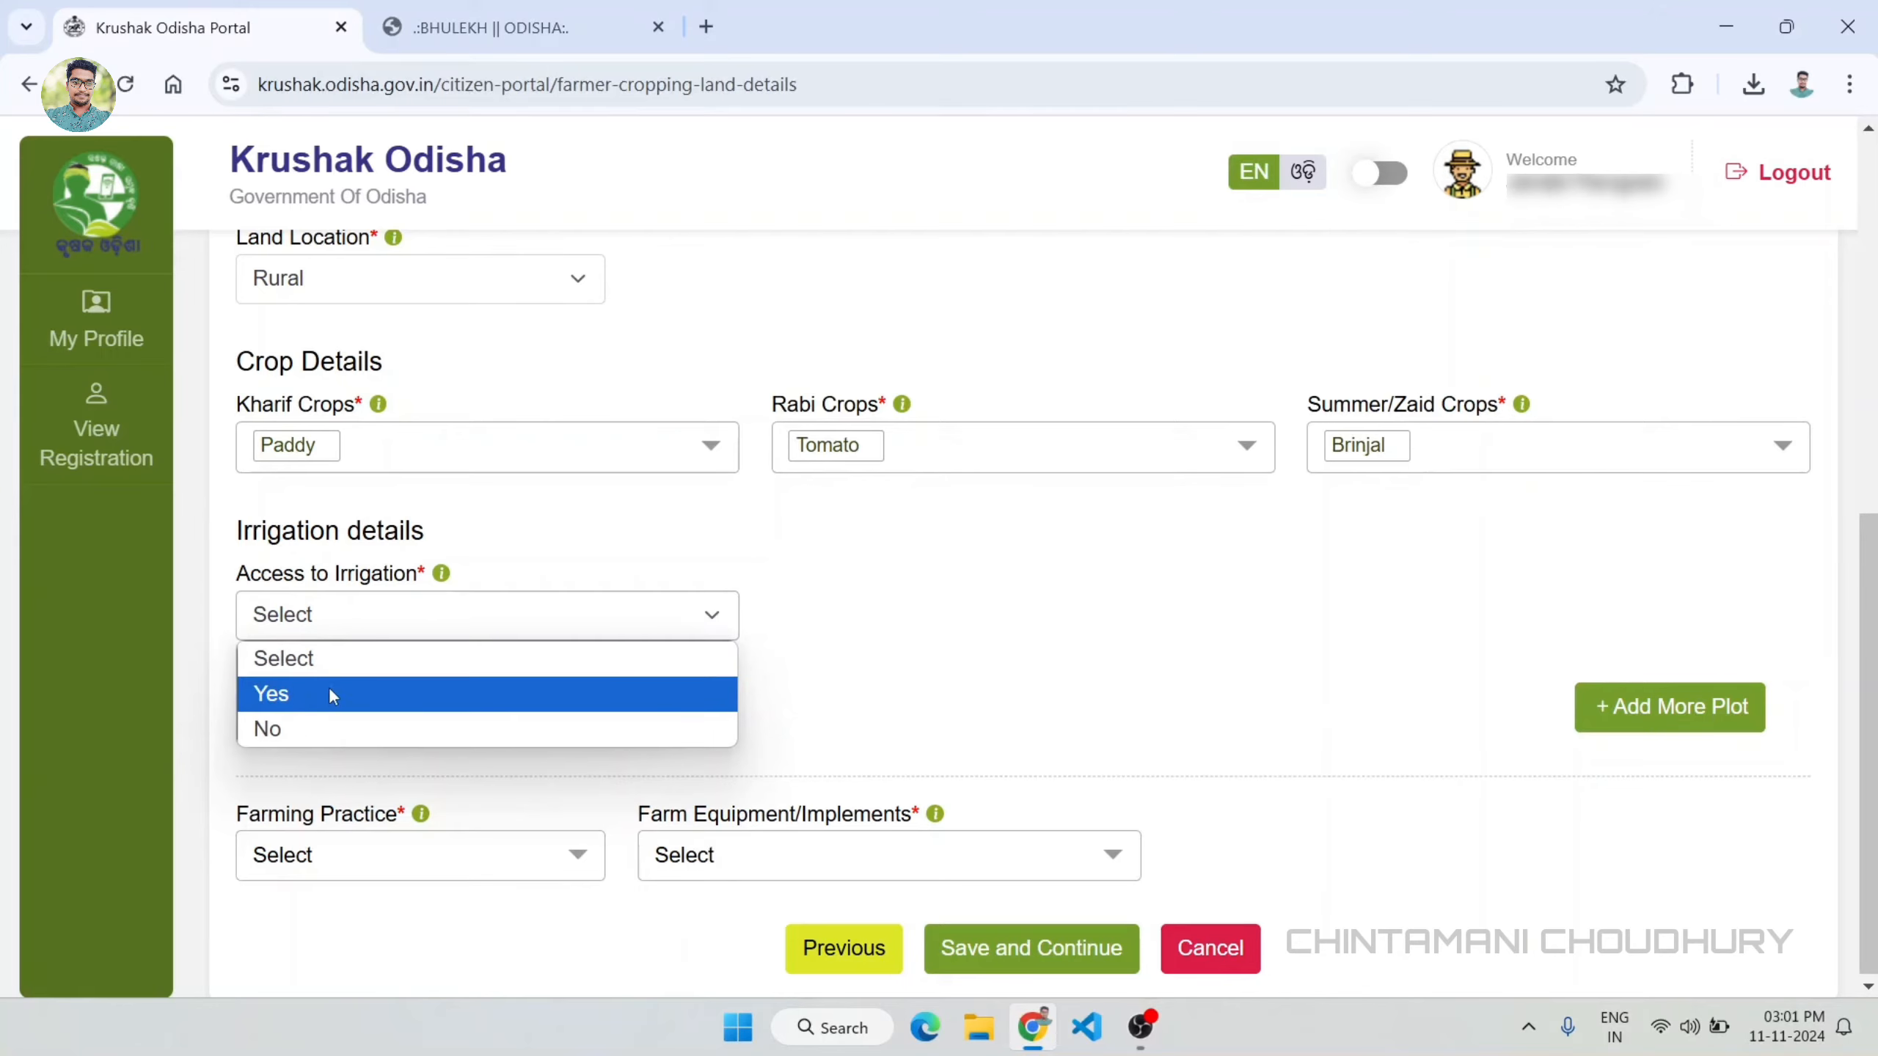
left_click(282, 699)
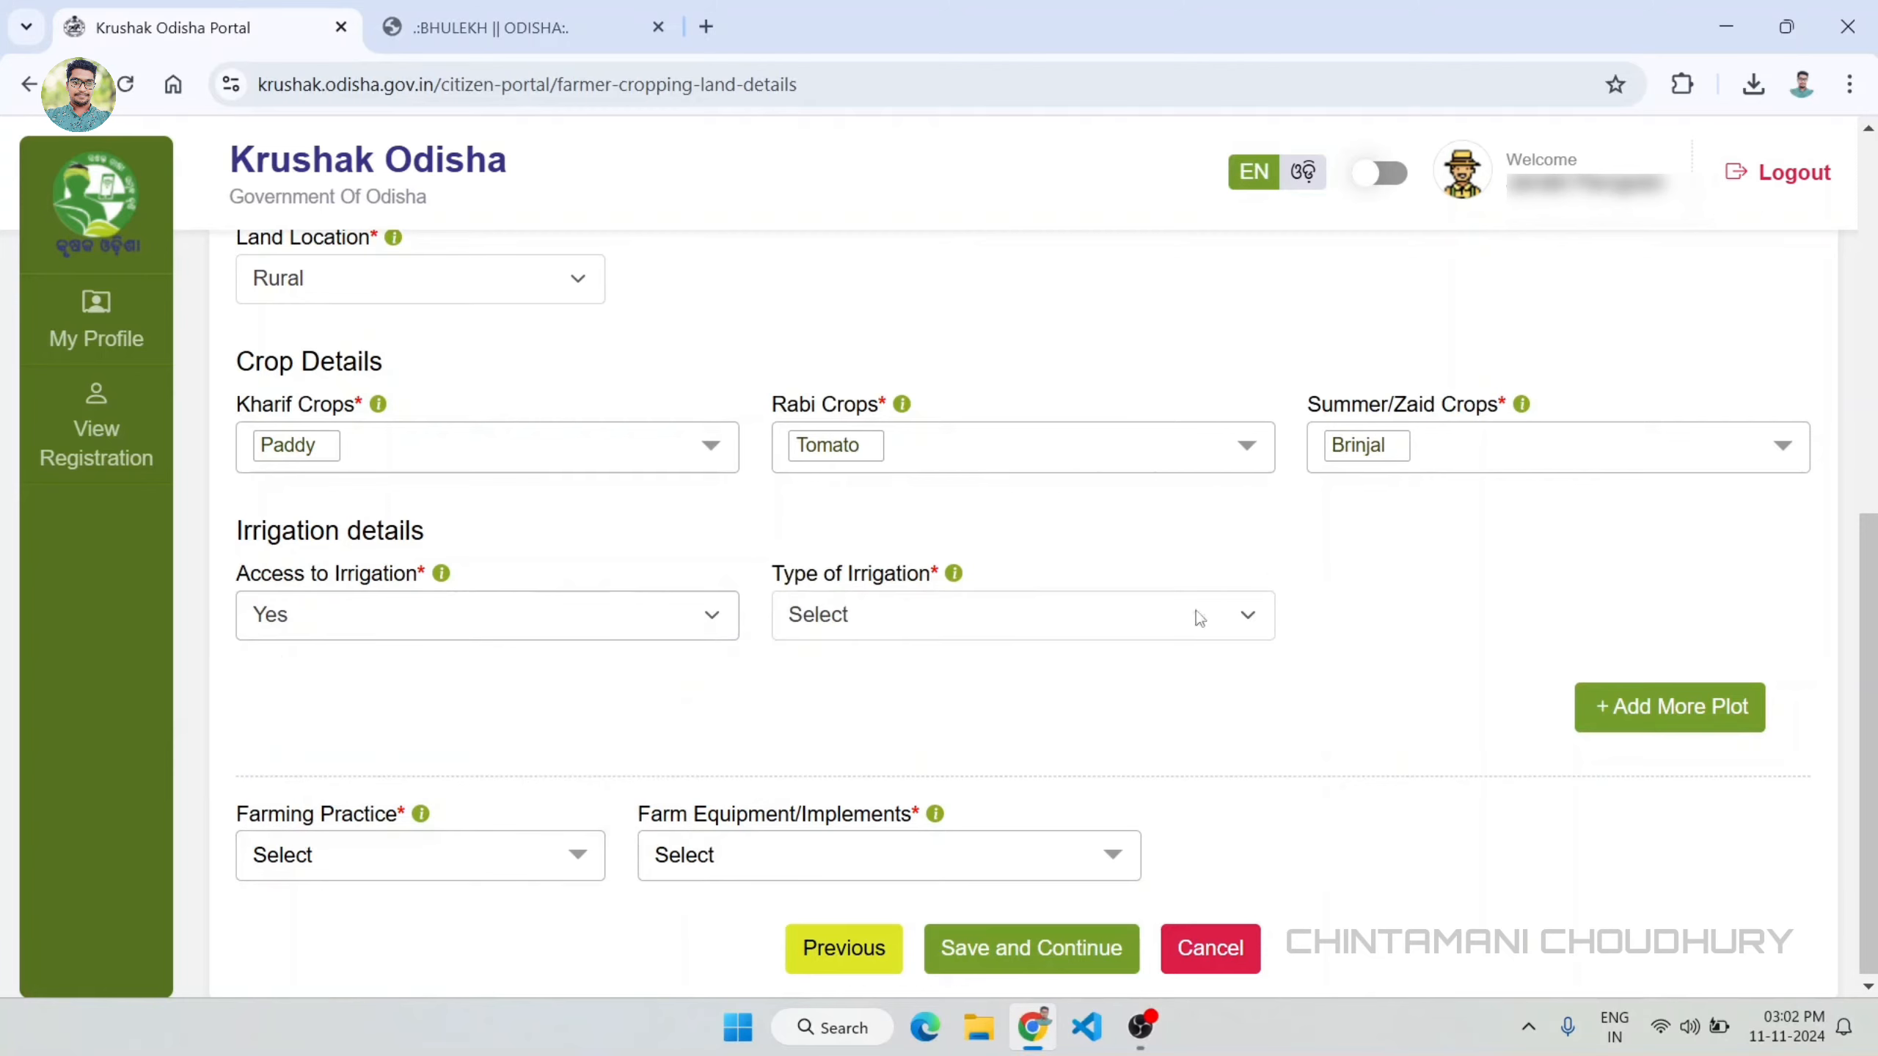
left_click(882, 624)
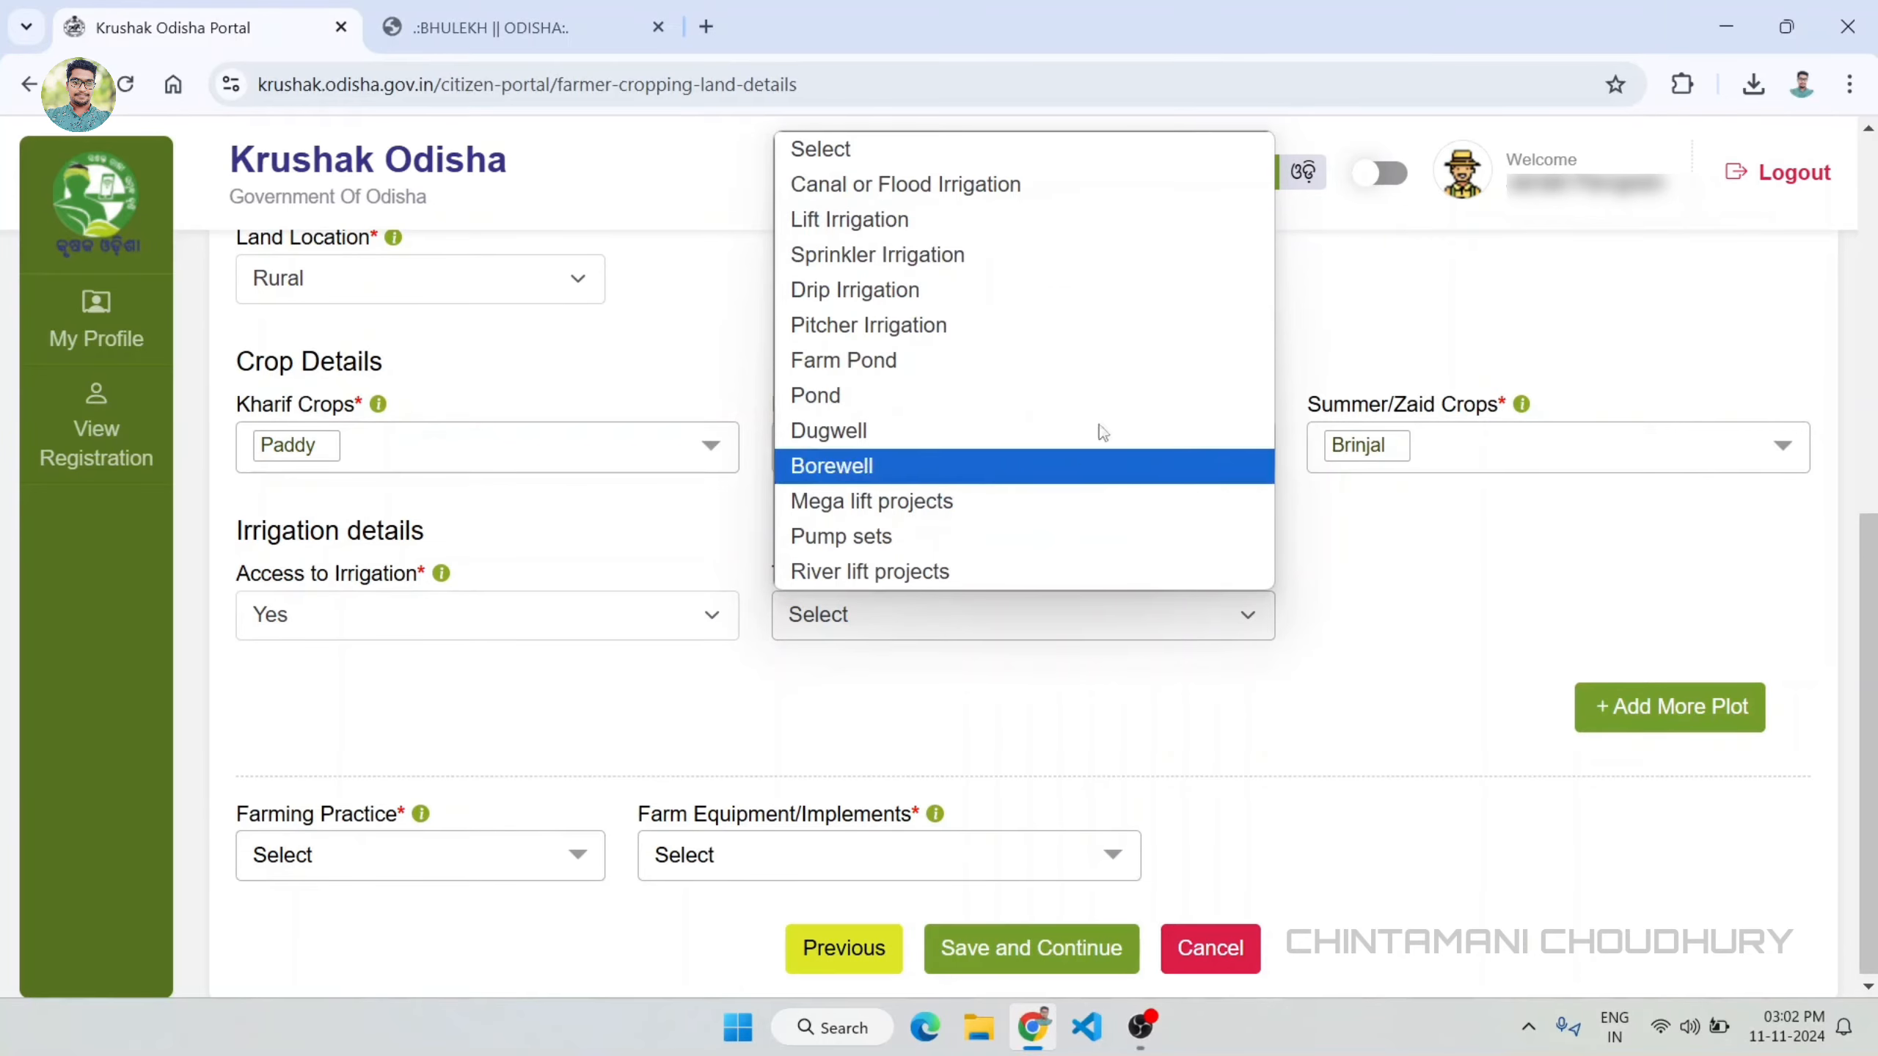
left_click(940, 192)
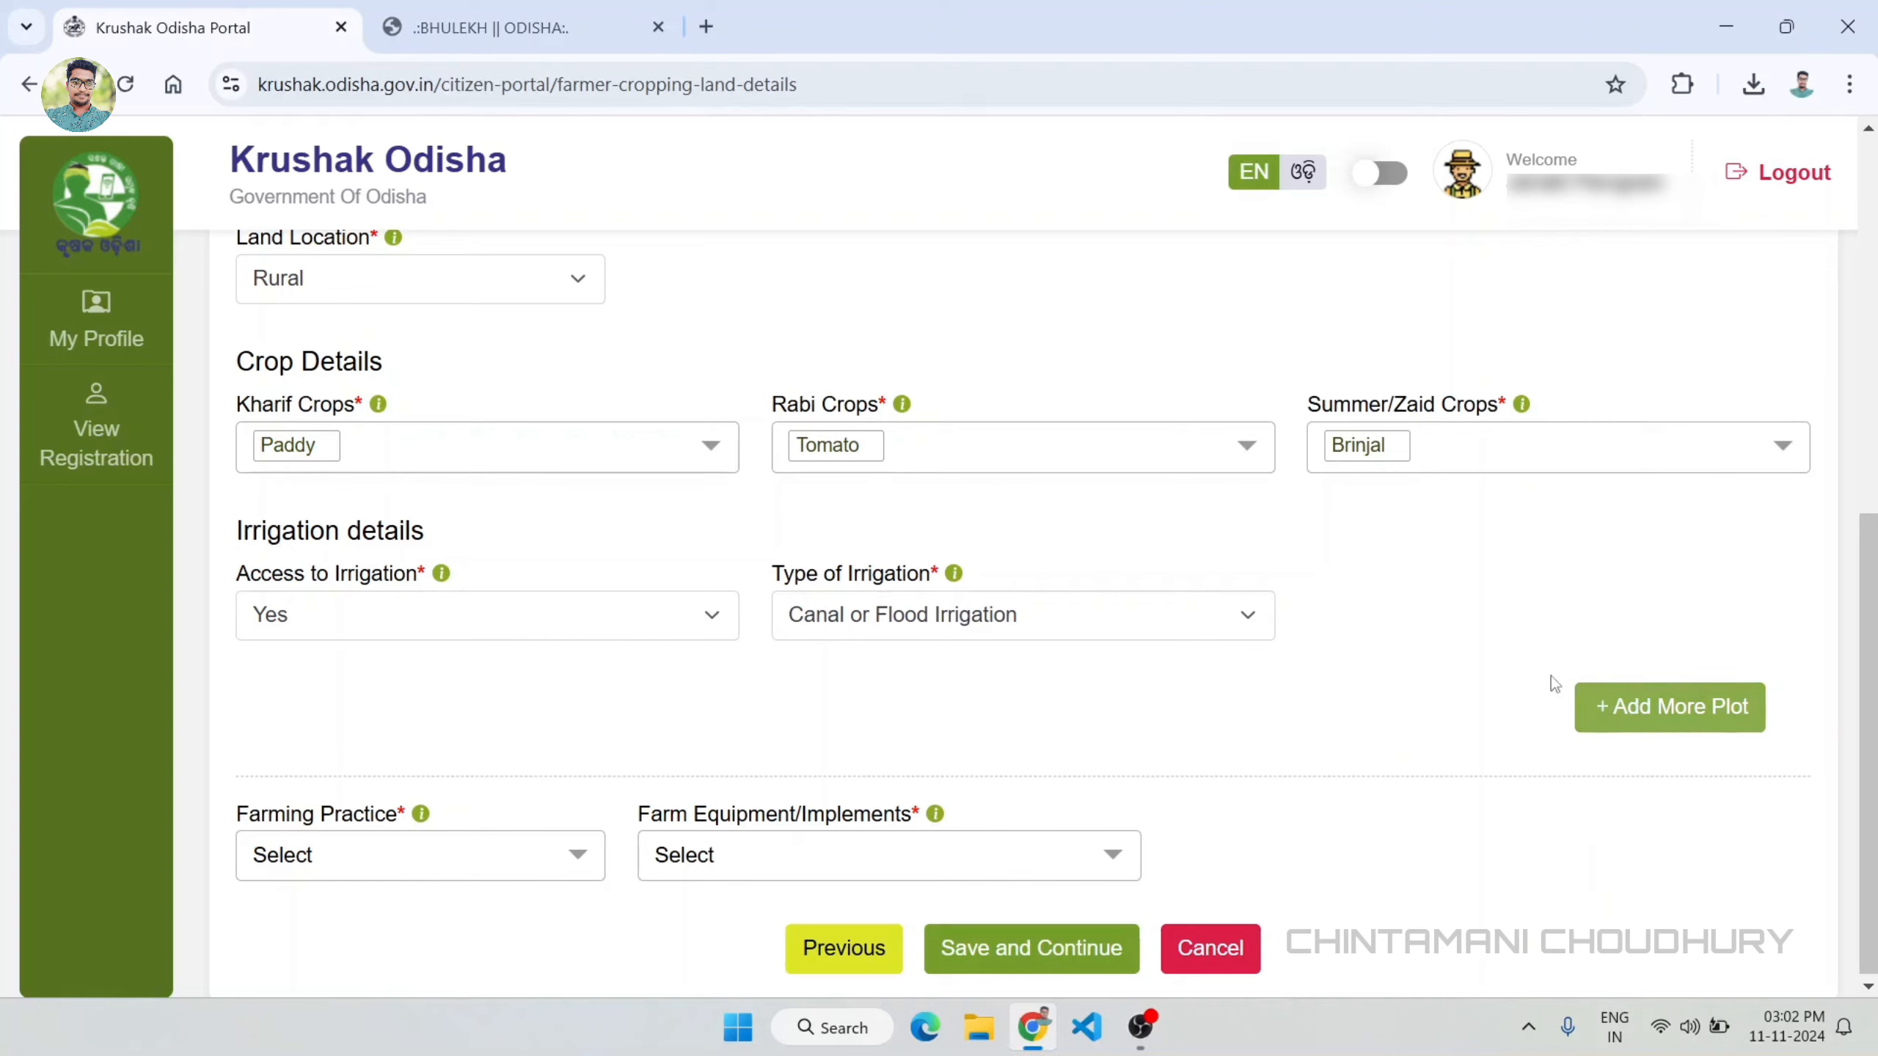
left_click(1605, 721)
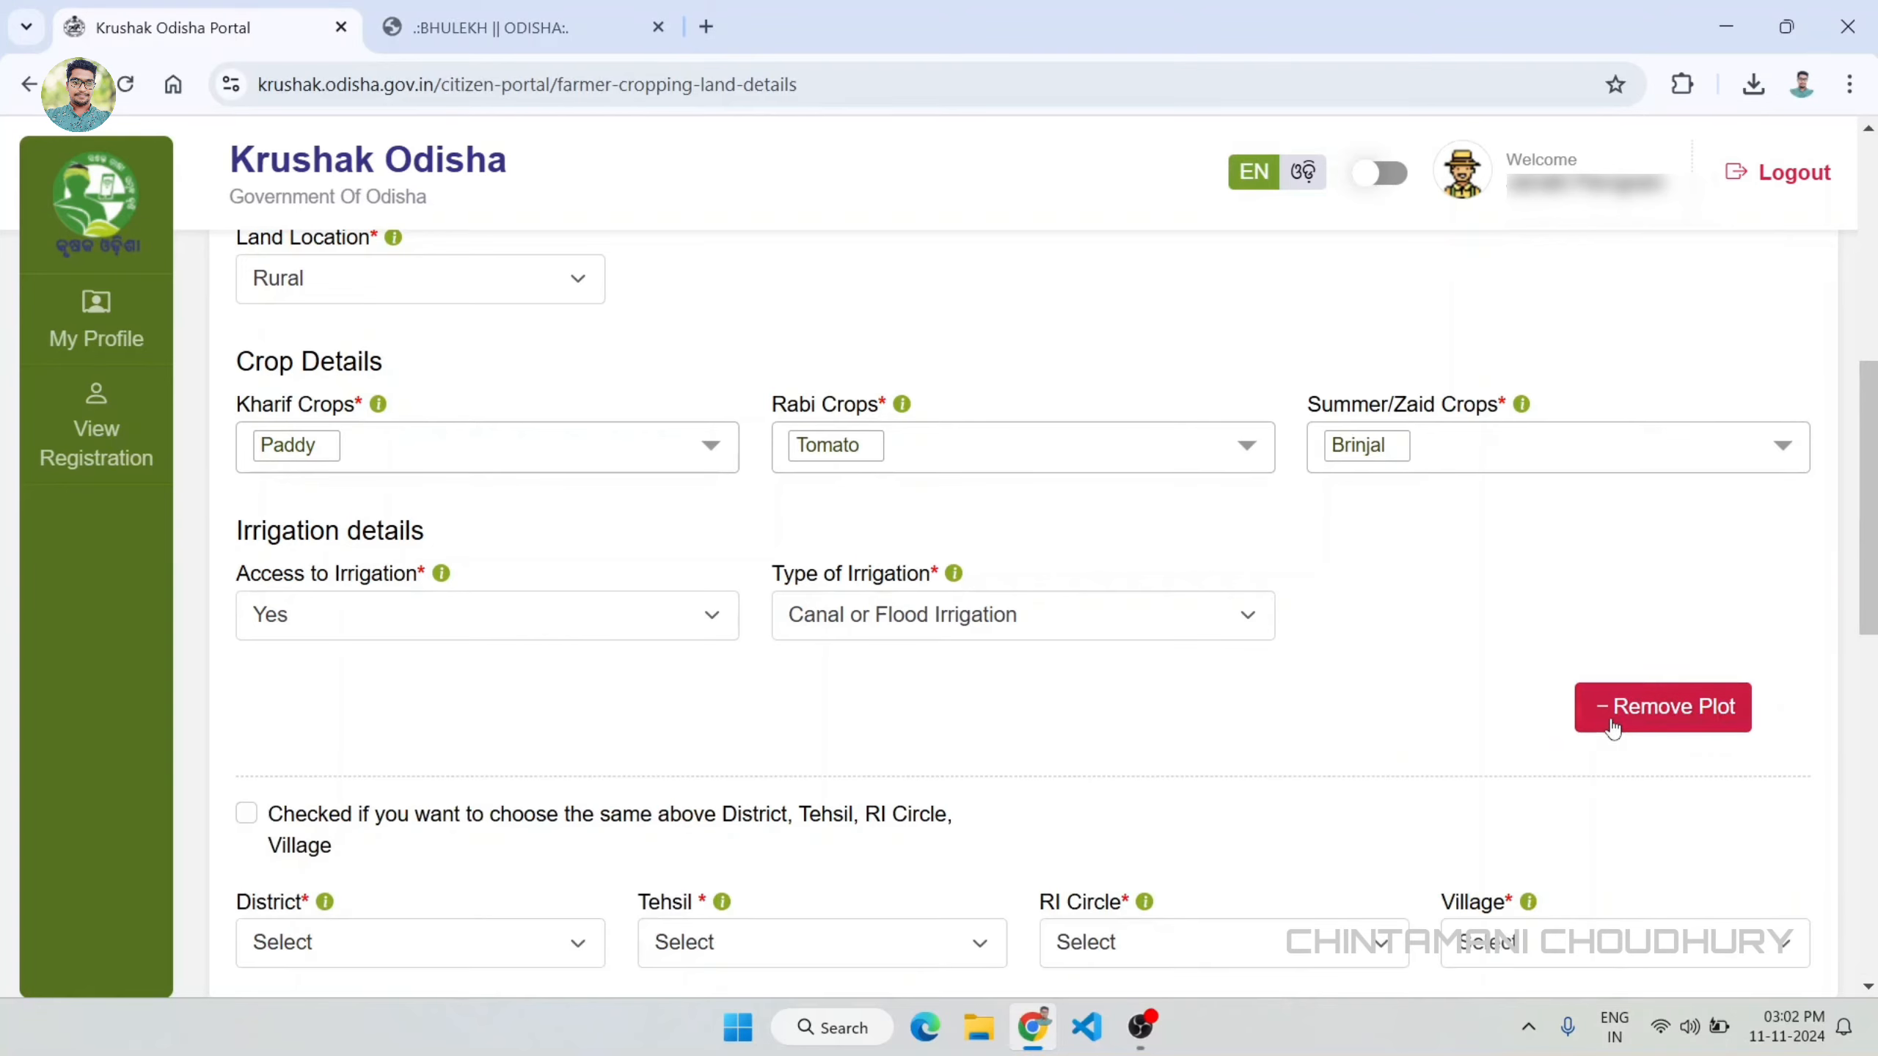
Step: Reuse the above district, tehsil, RI circle and village for the new plot, and verify Khata no 39 with Plot no 114
scroll(851, 769, "down", 5)
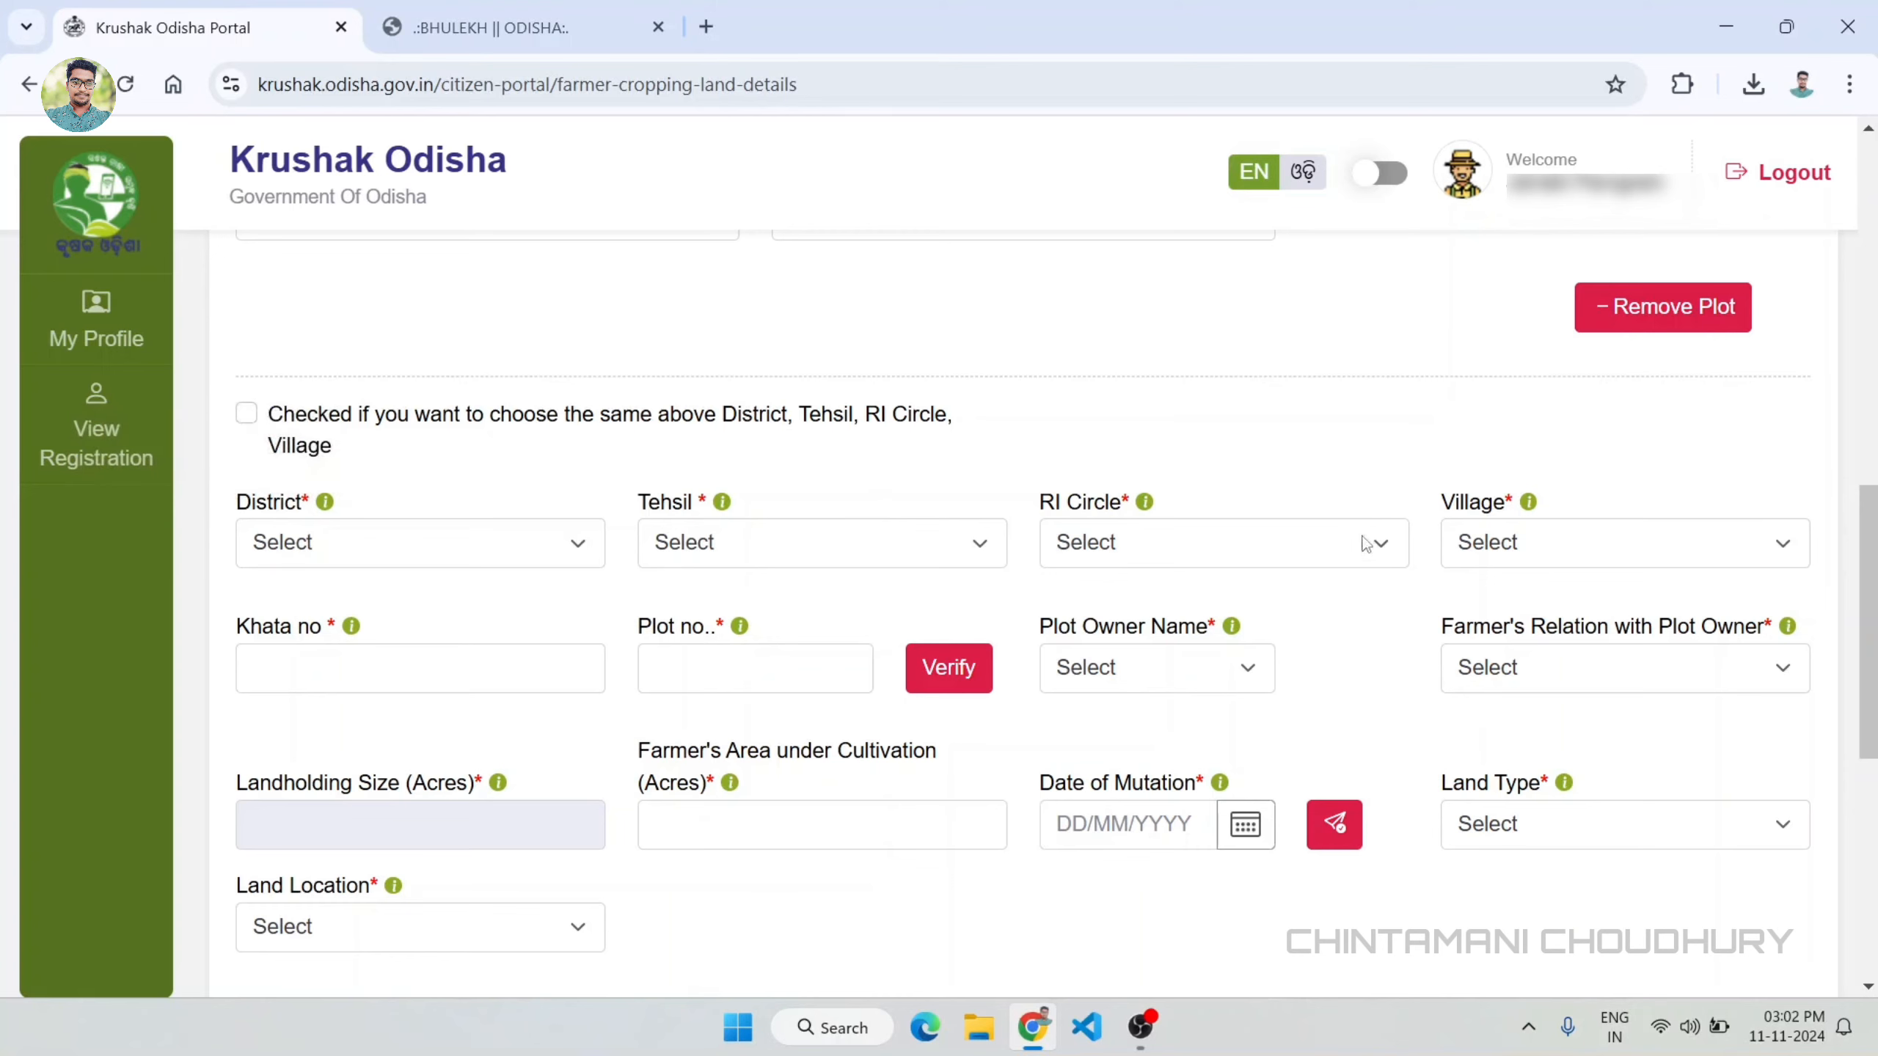
left_click(249, 416)
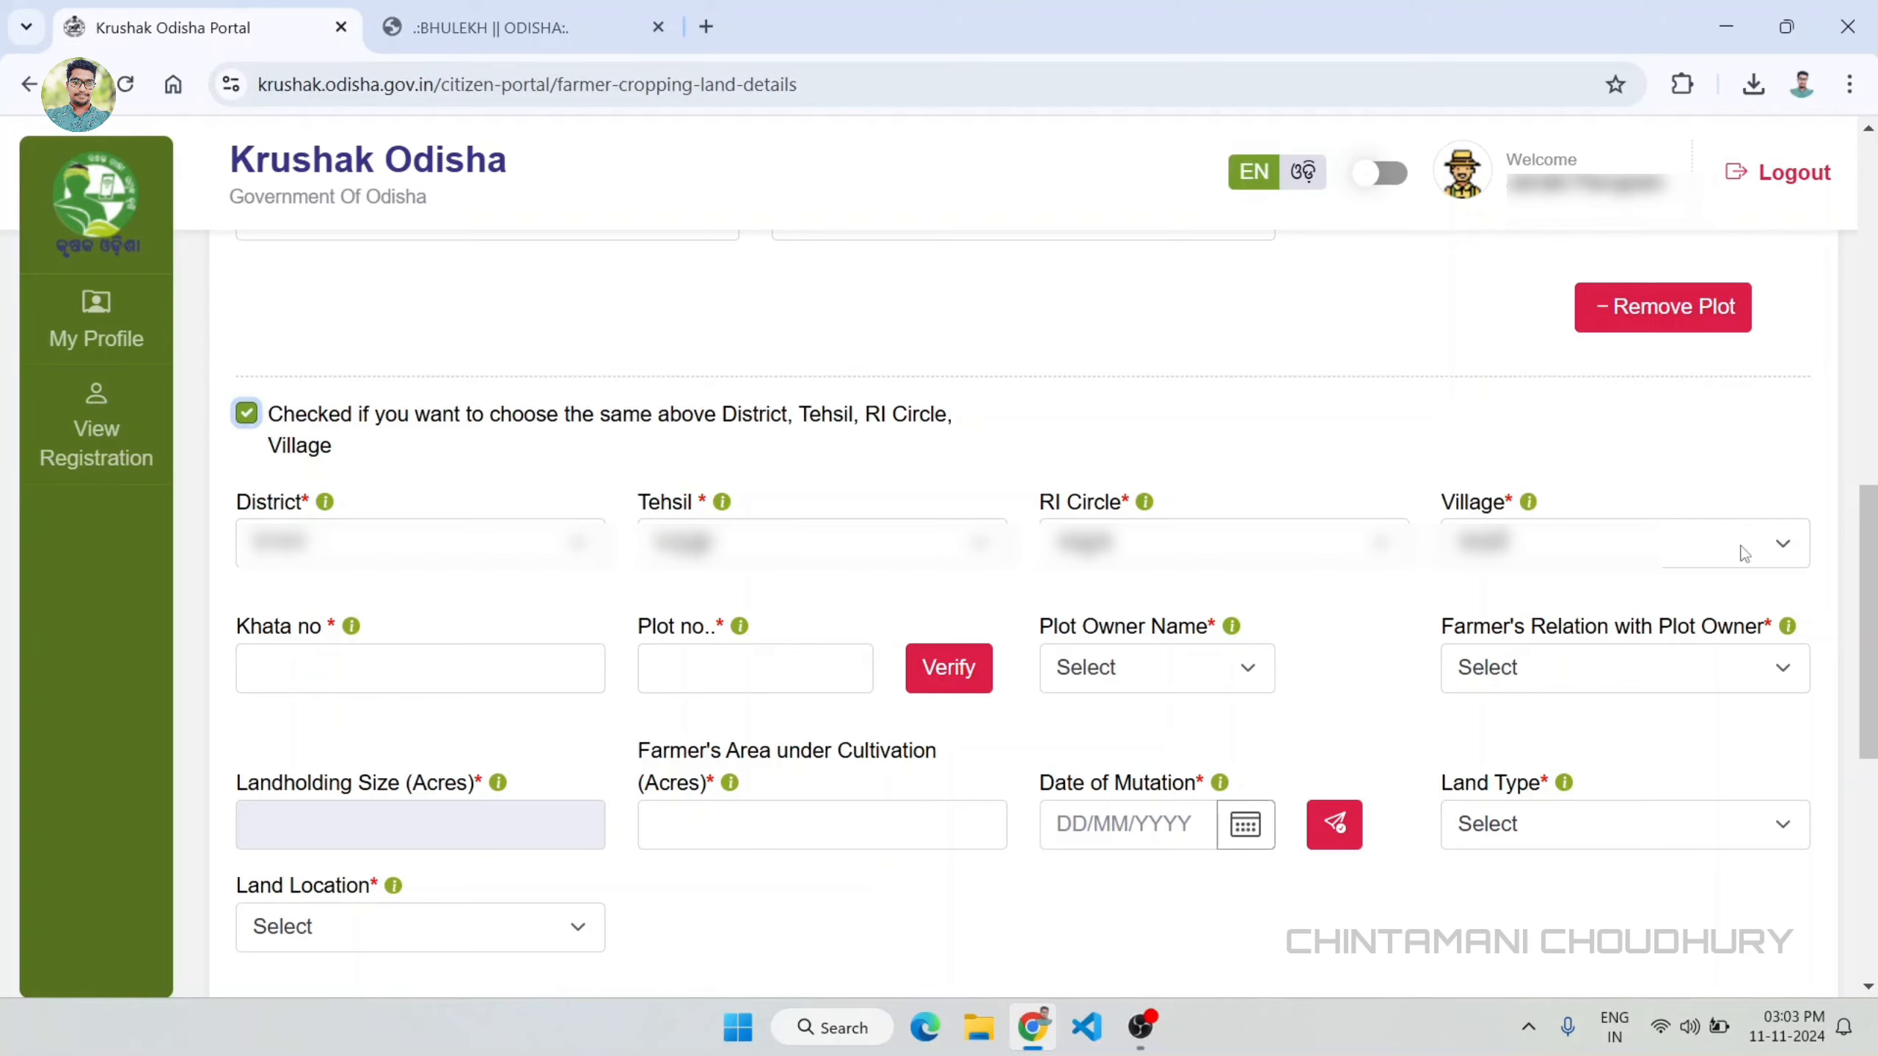
left_click(303, 656)
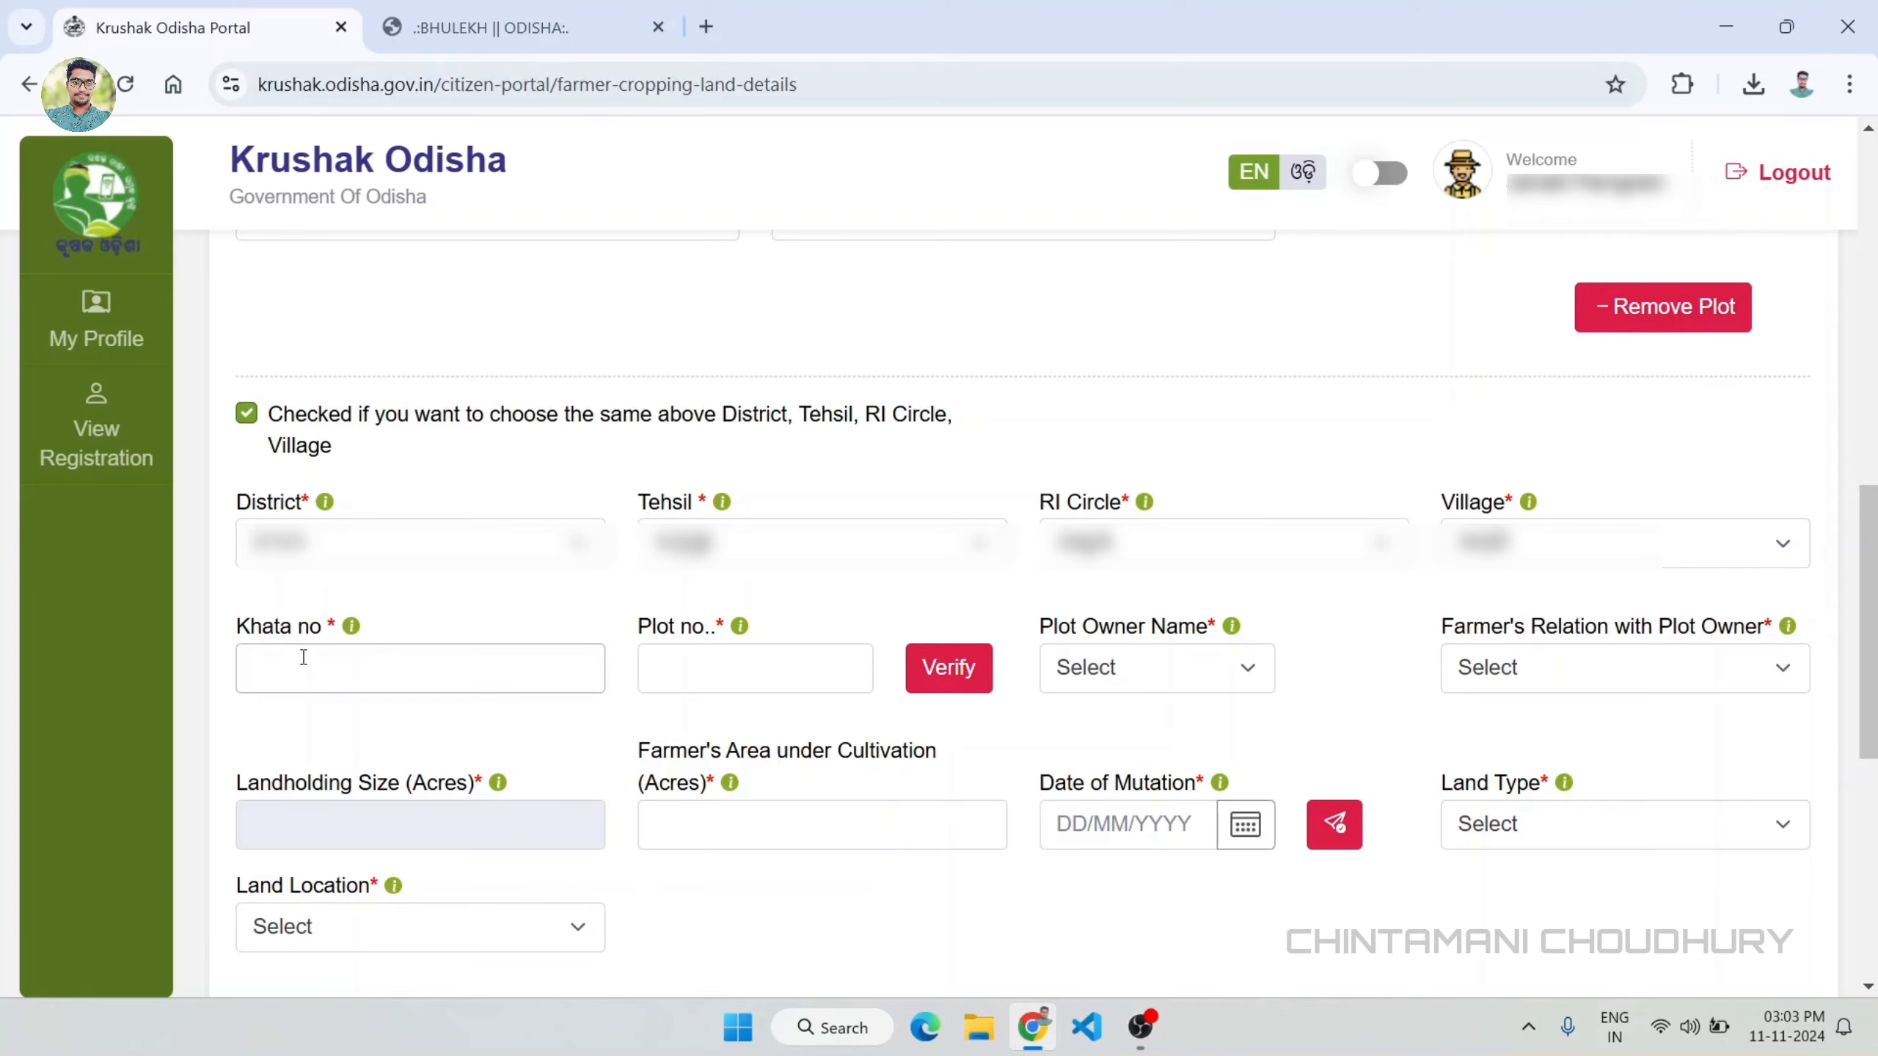
type("39")
scroll(671, 715, "up", 2)
left_click(693, 801)
scroll(666, 739, "down", 4)
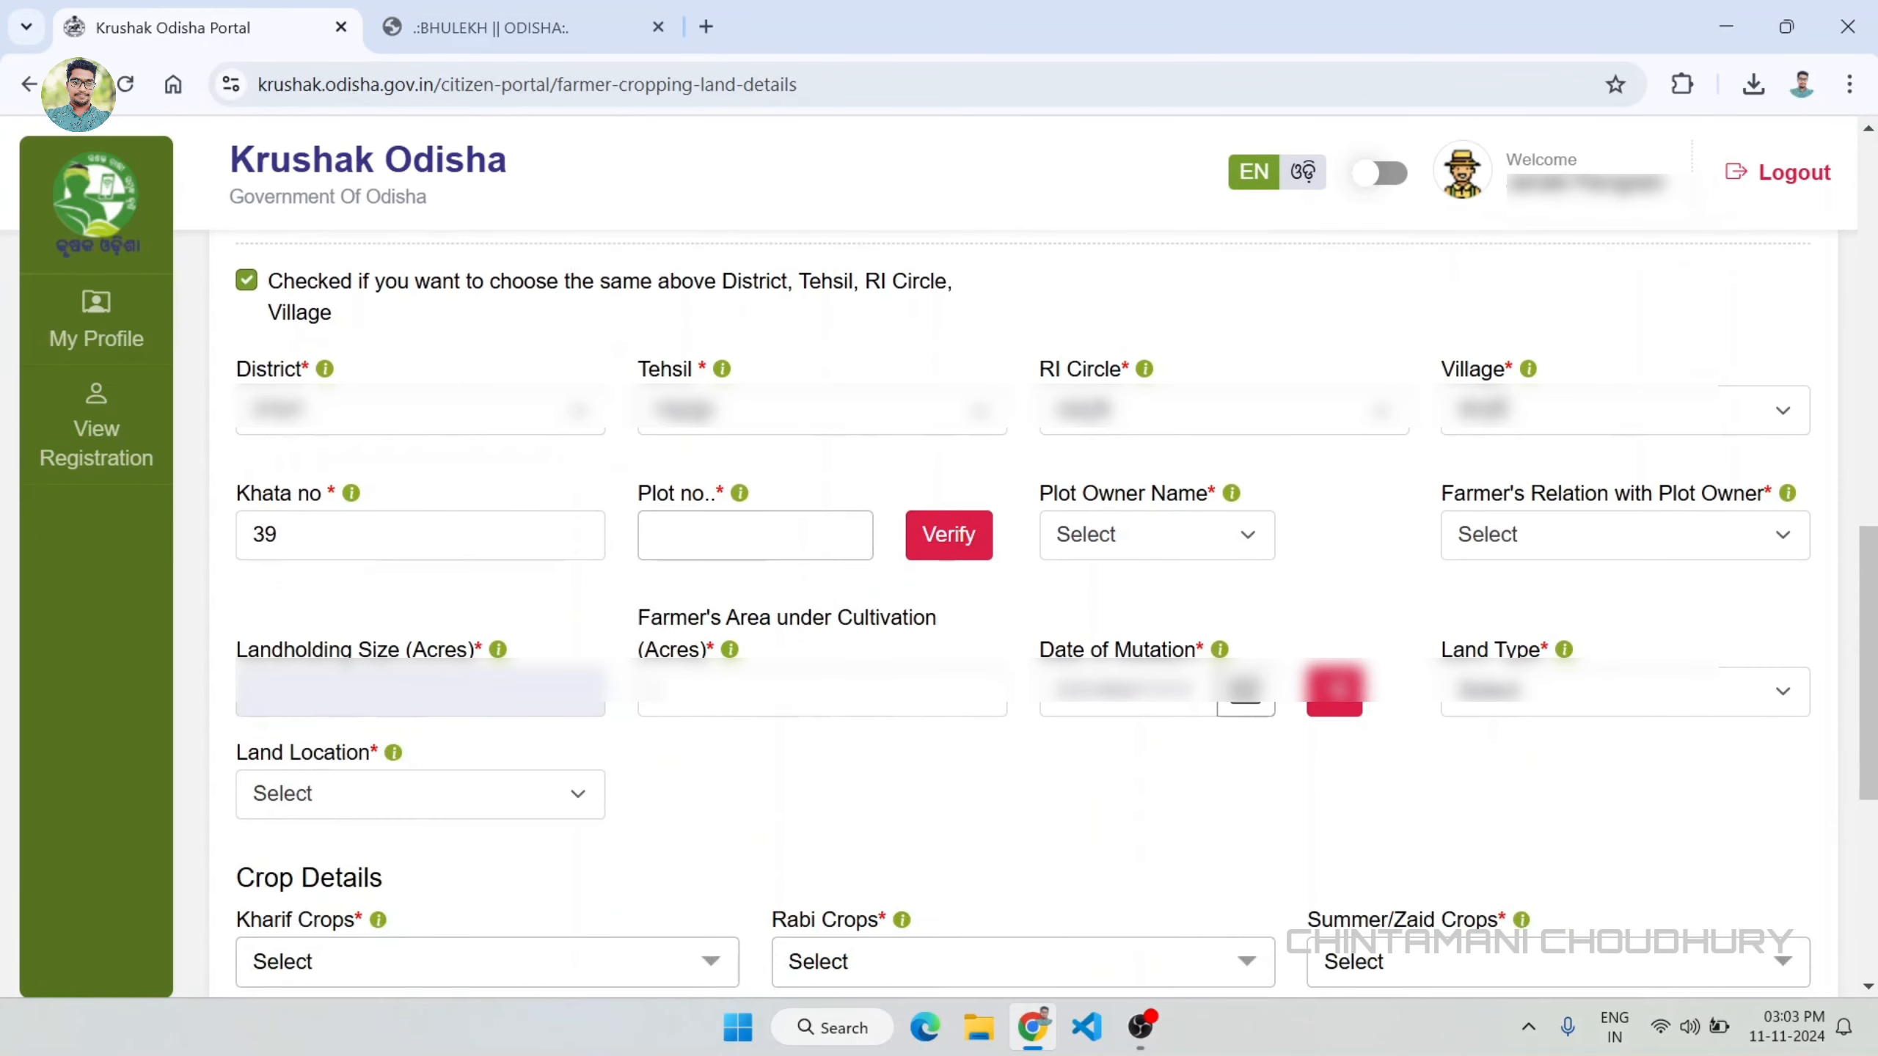
type("114")
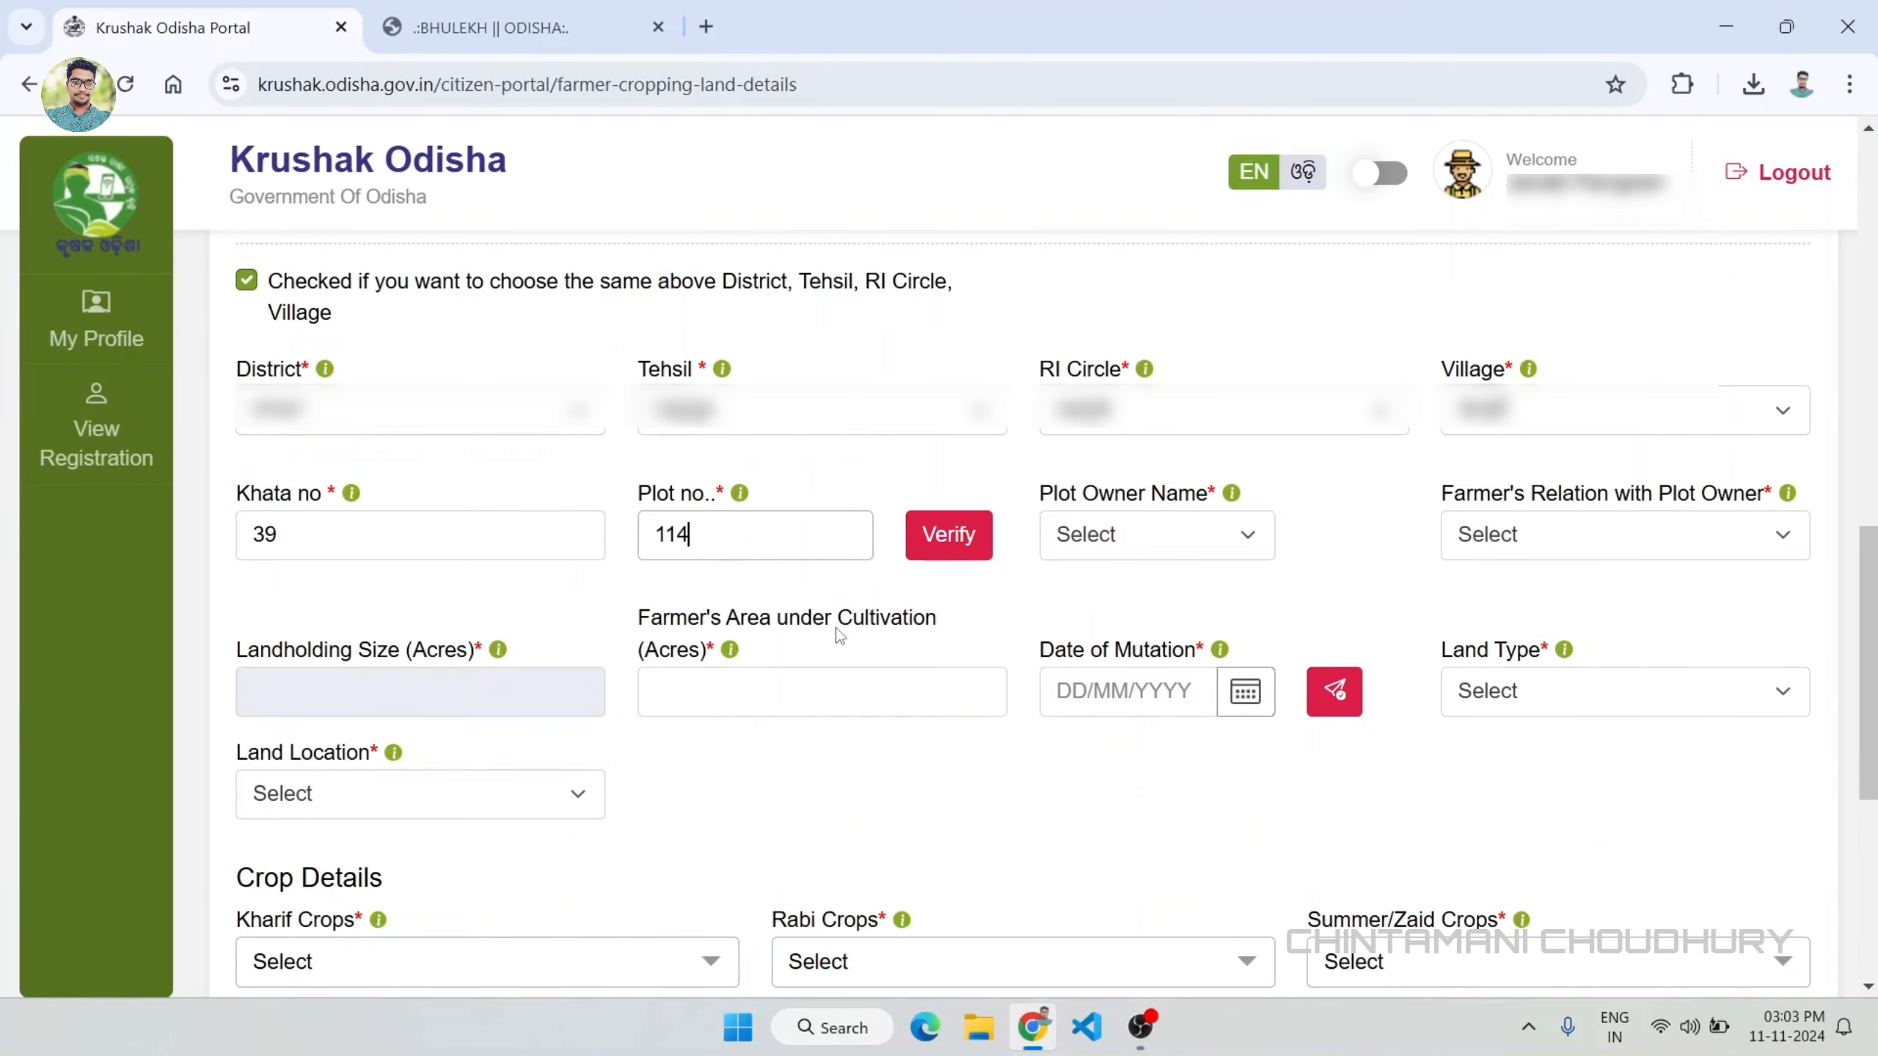
left_click(974, 539)
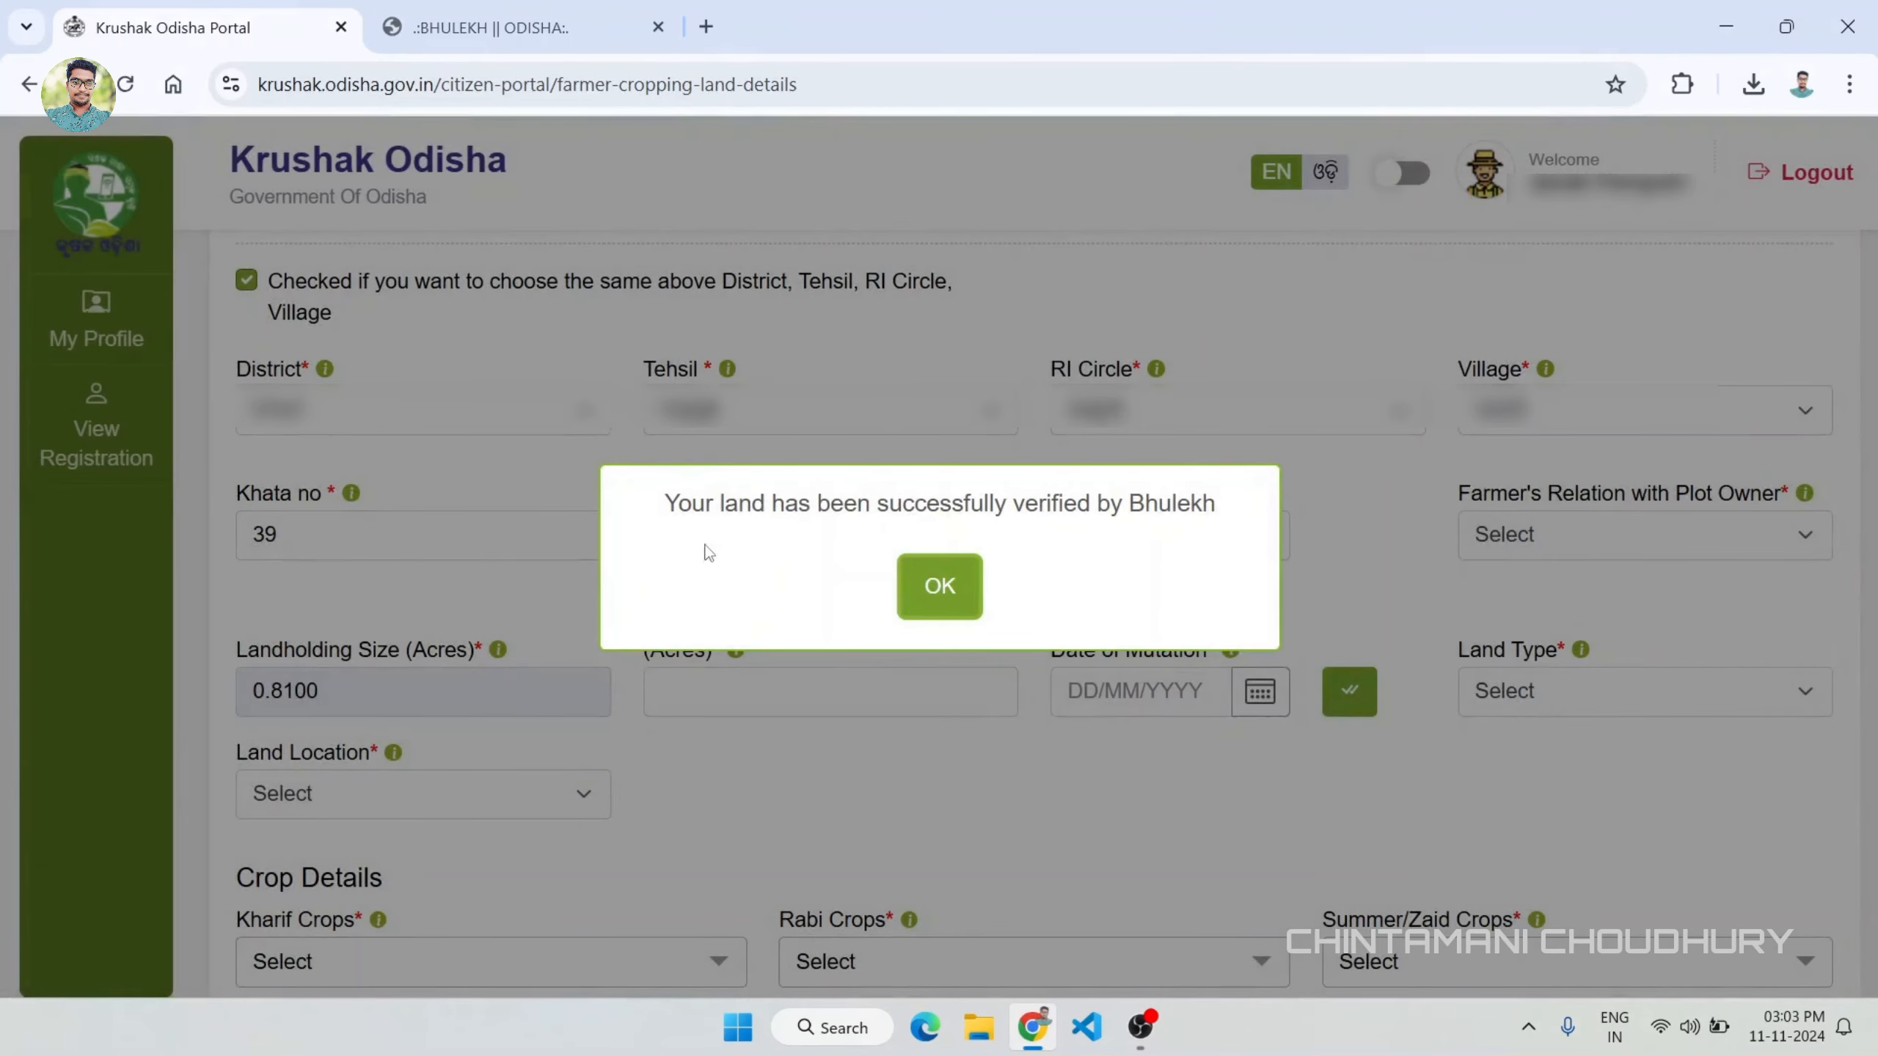
left_click(940, 586)
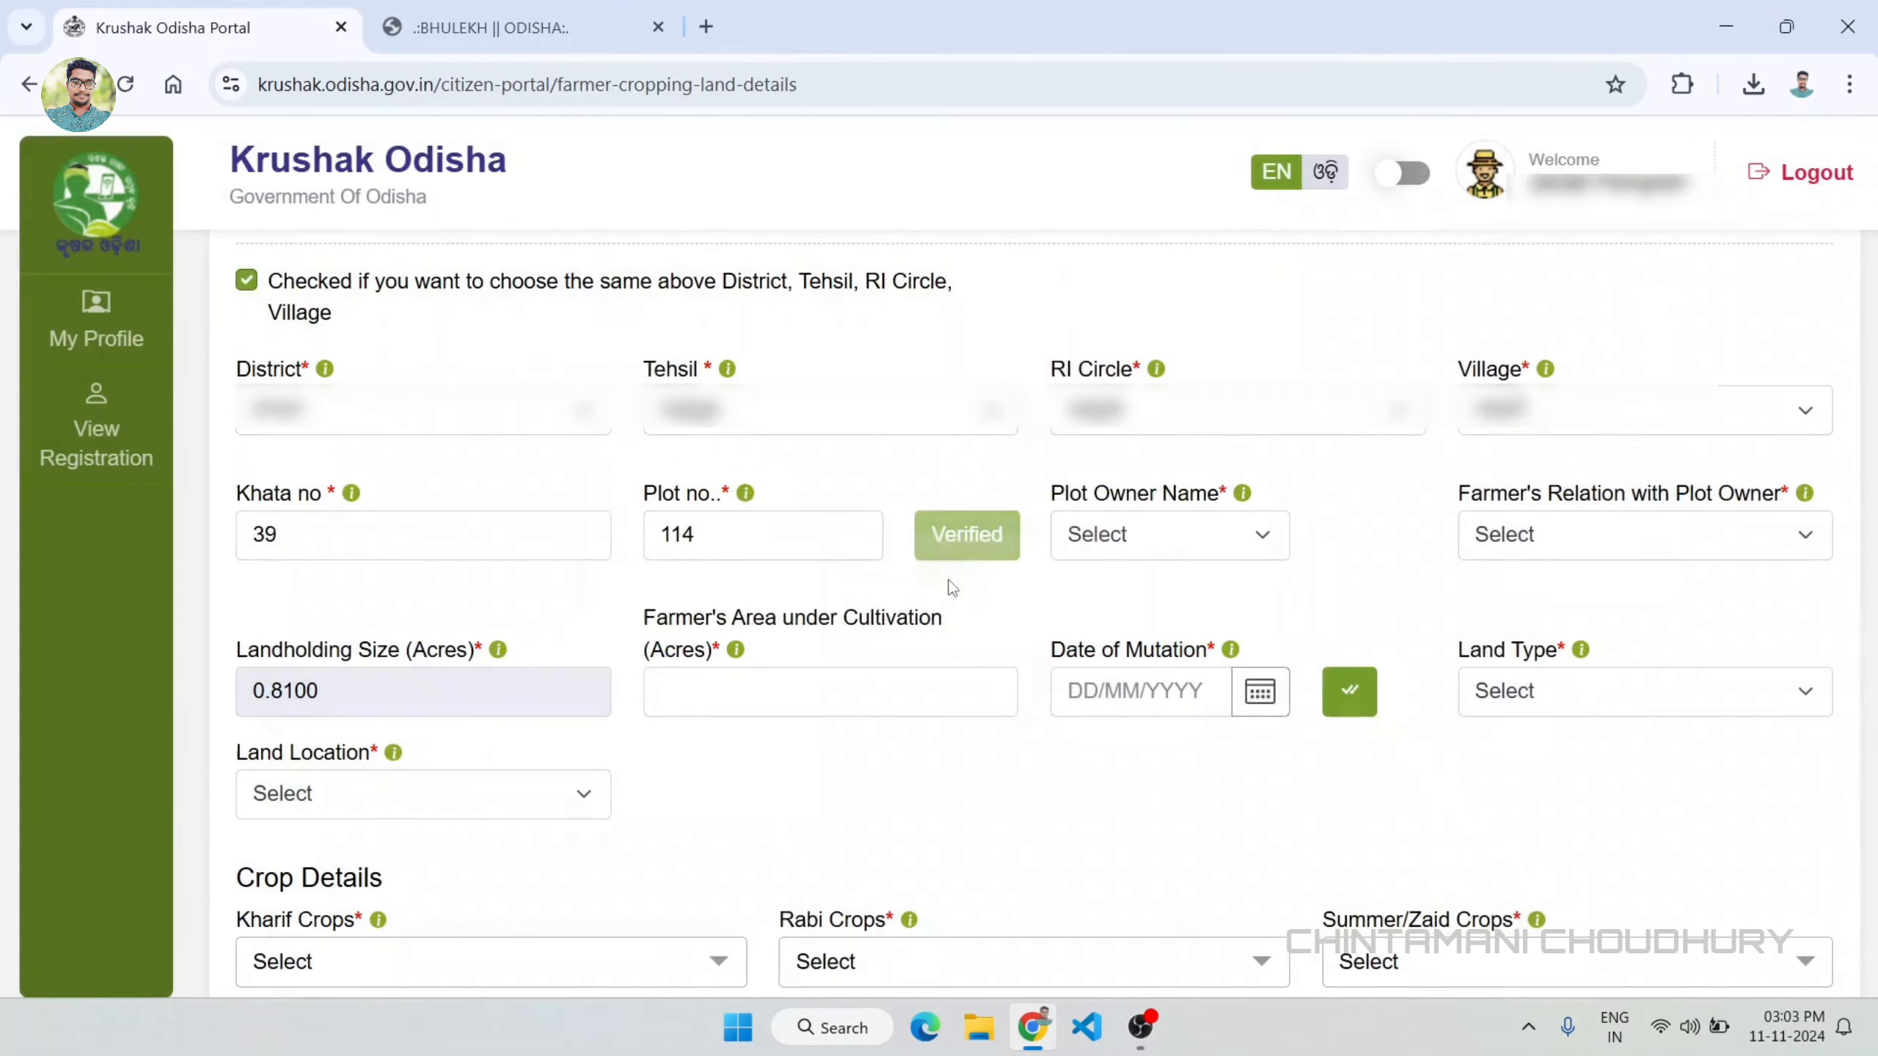
Step: Choose the second plot's owner name and set the farmer's relation with the plot owner to Spouse
left_click(1131, 538)
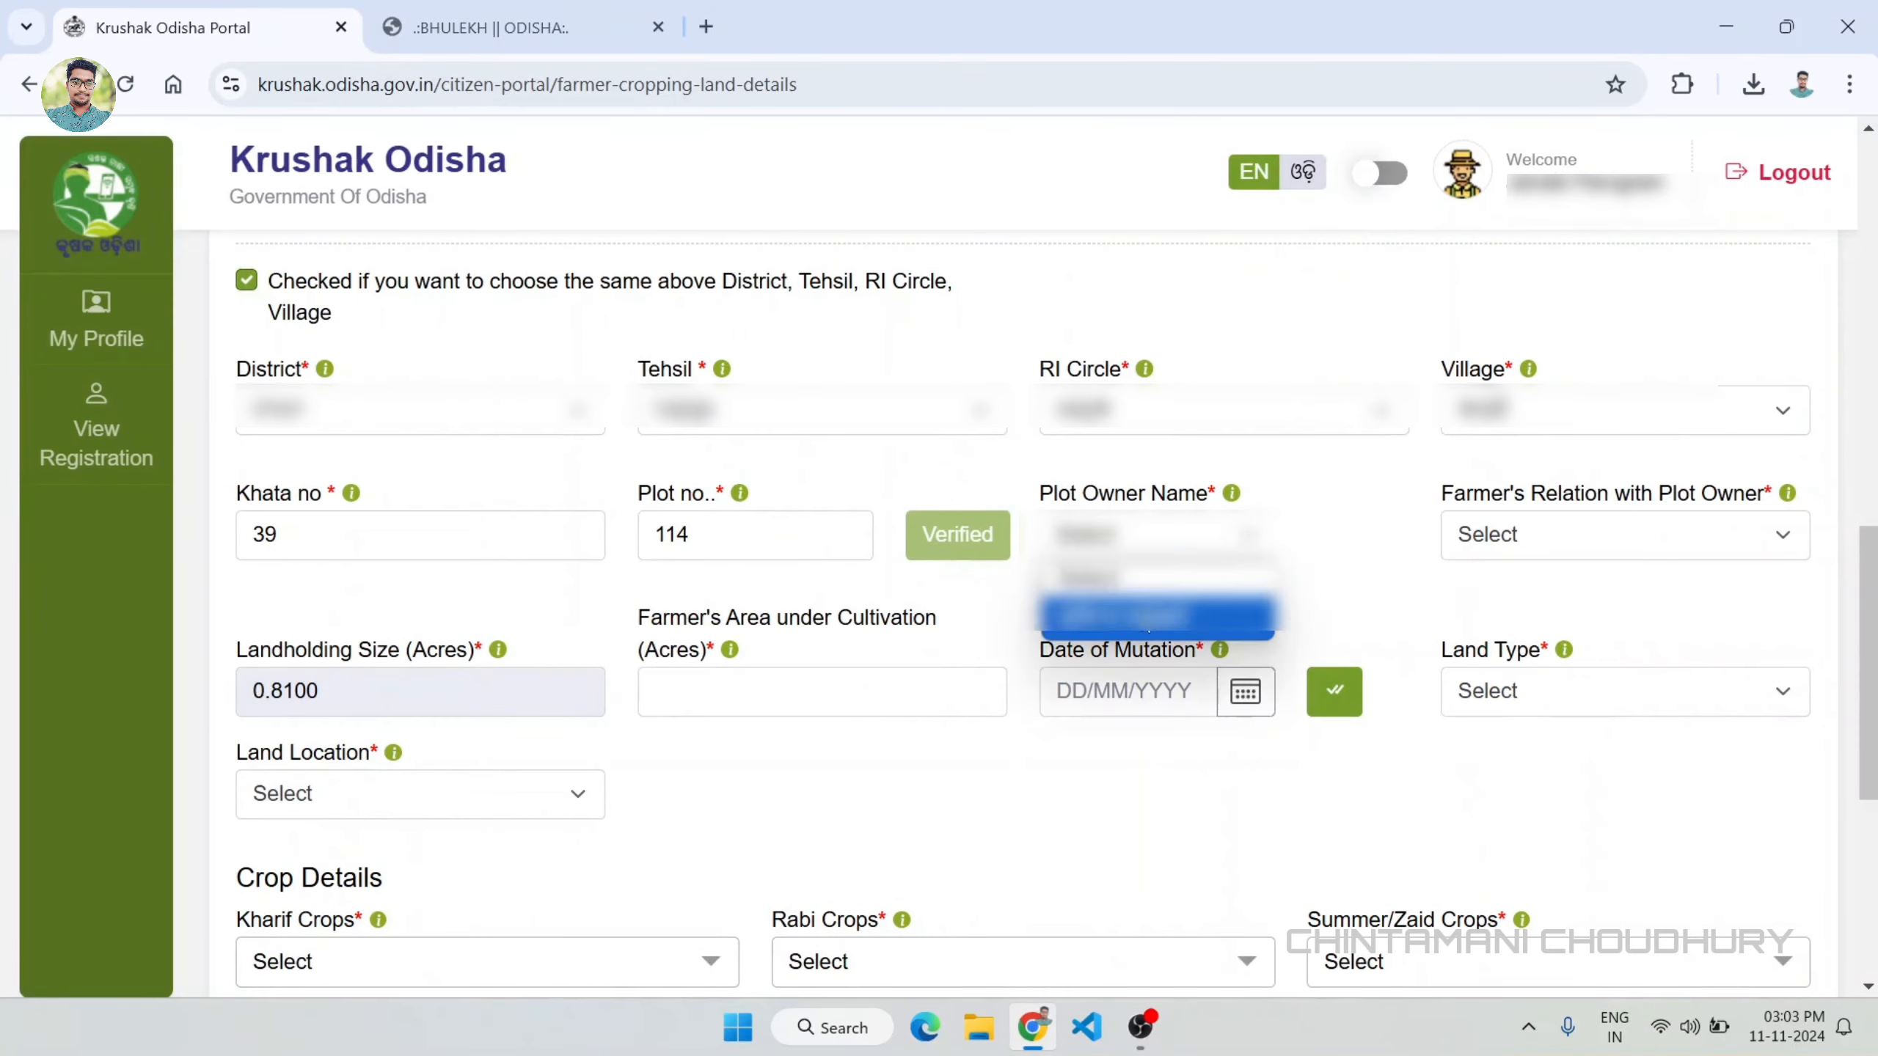
left_click(1123, 610)
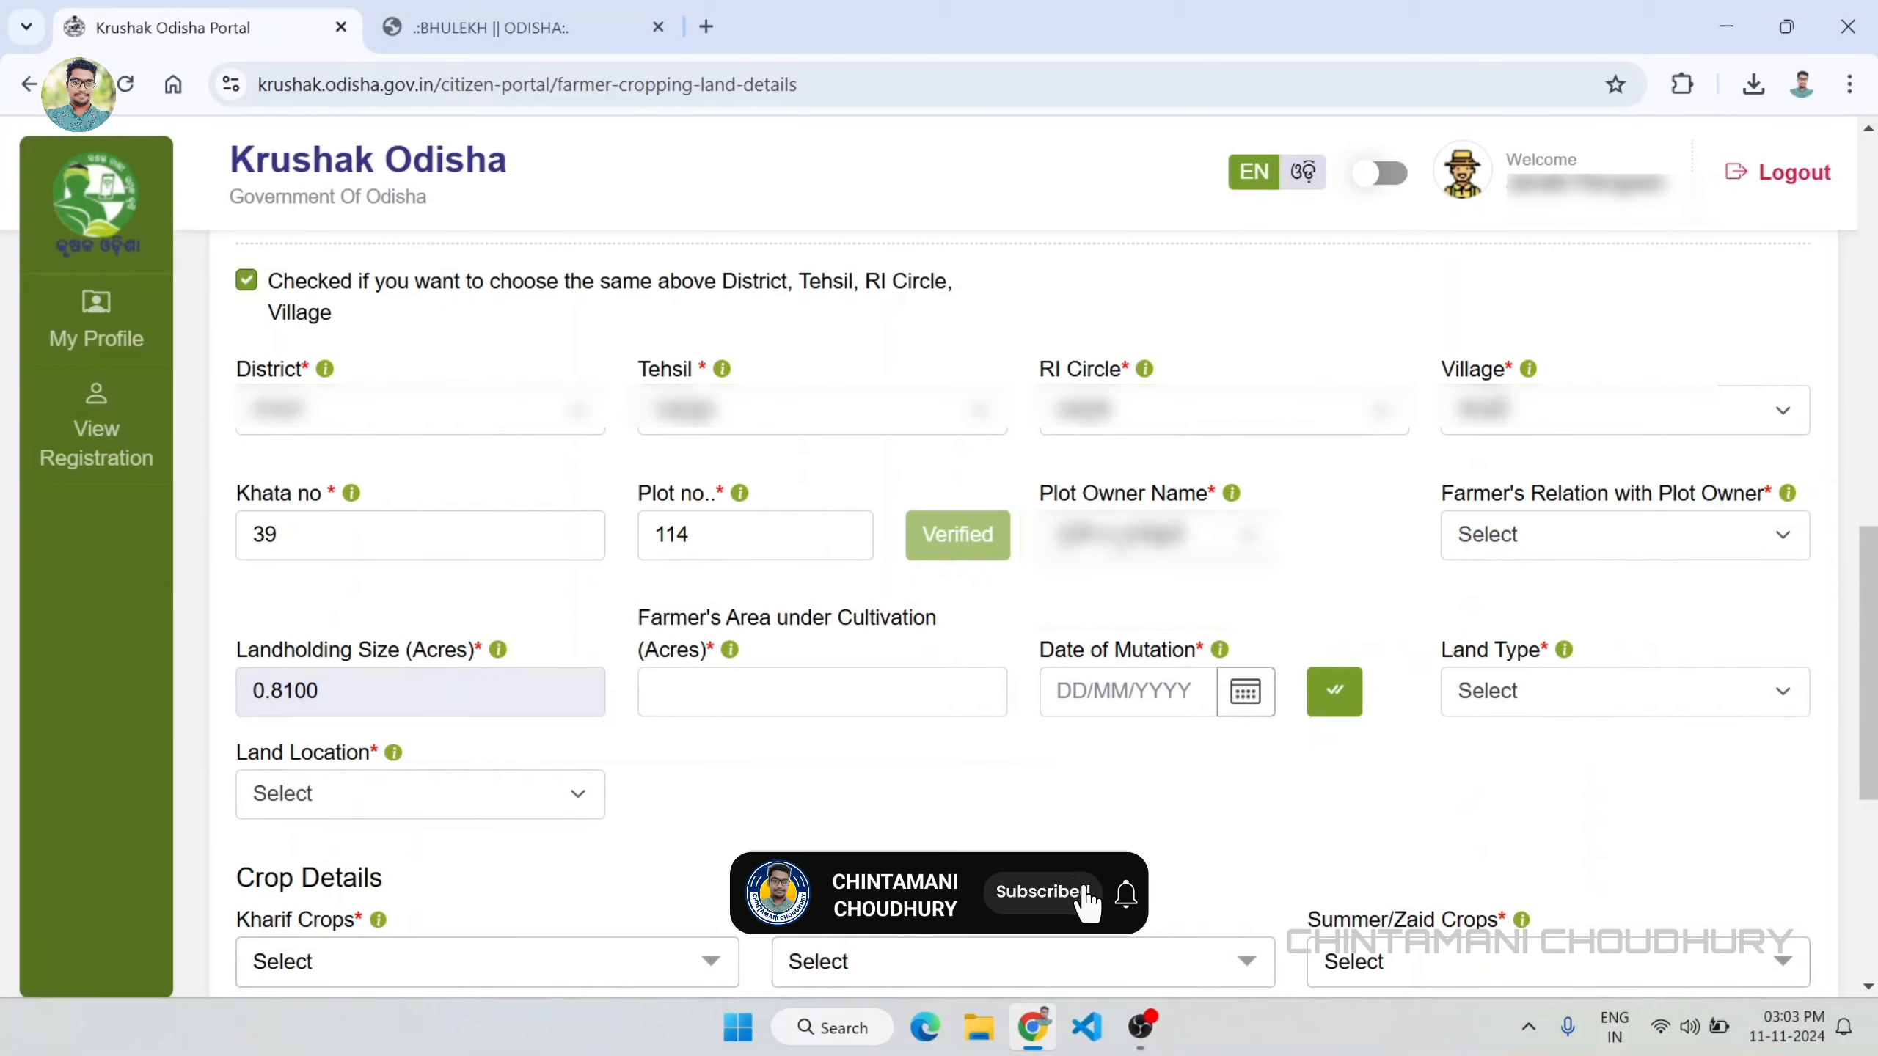
left_click(1494, 534)
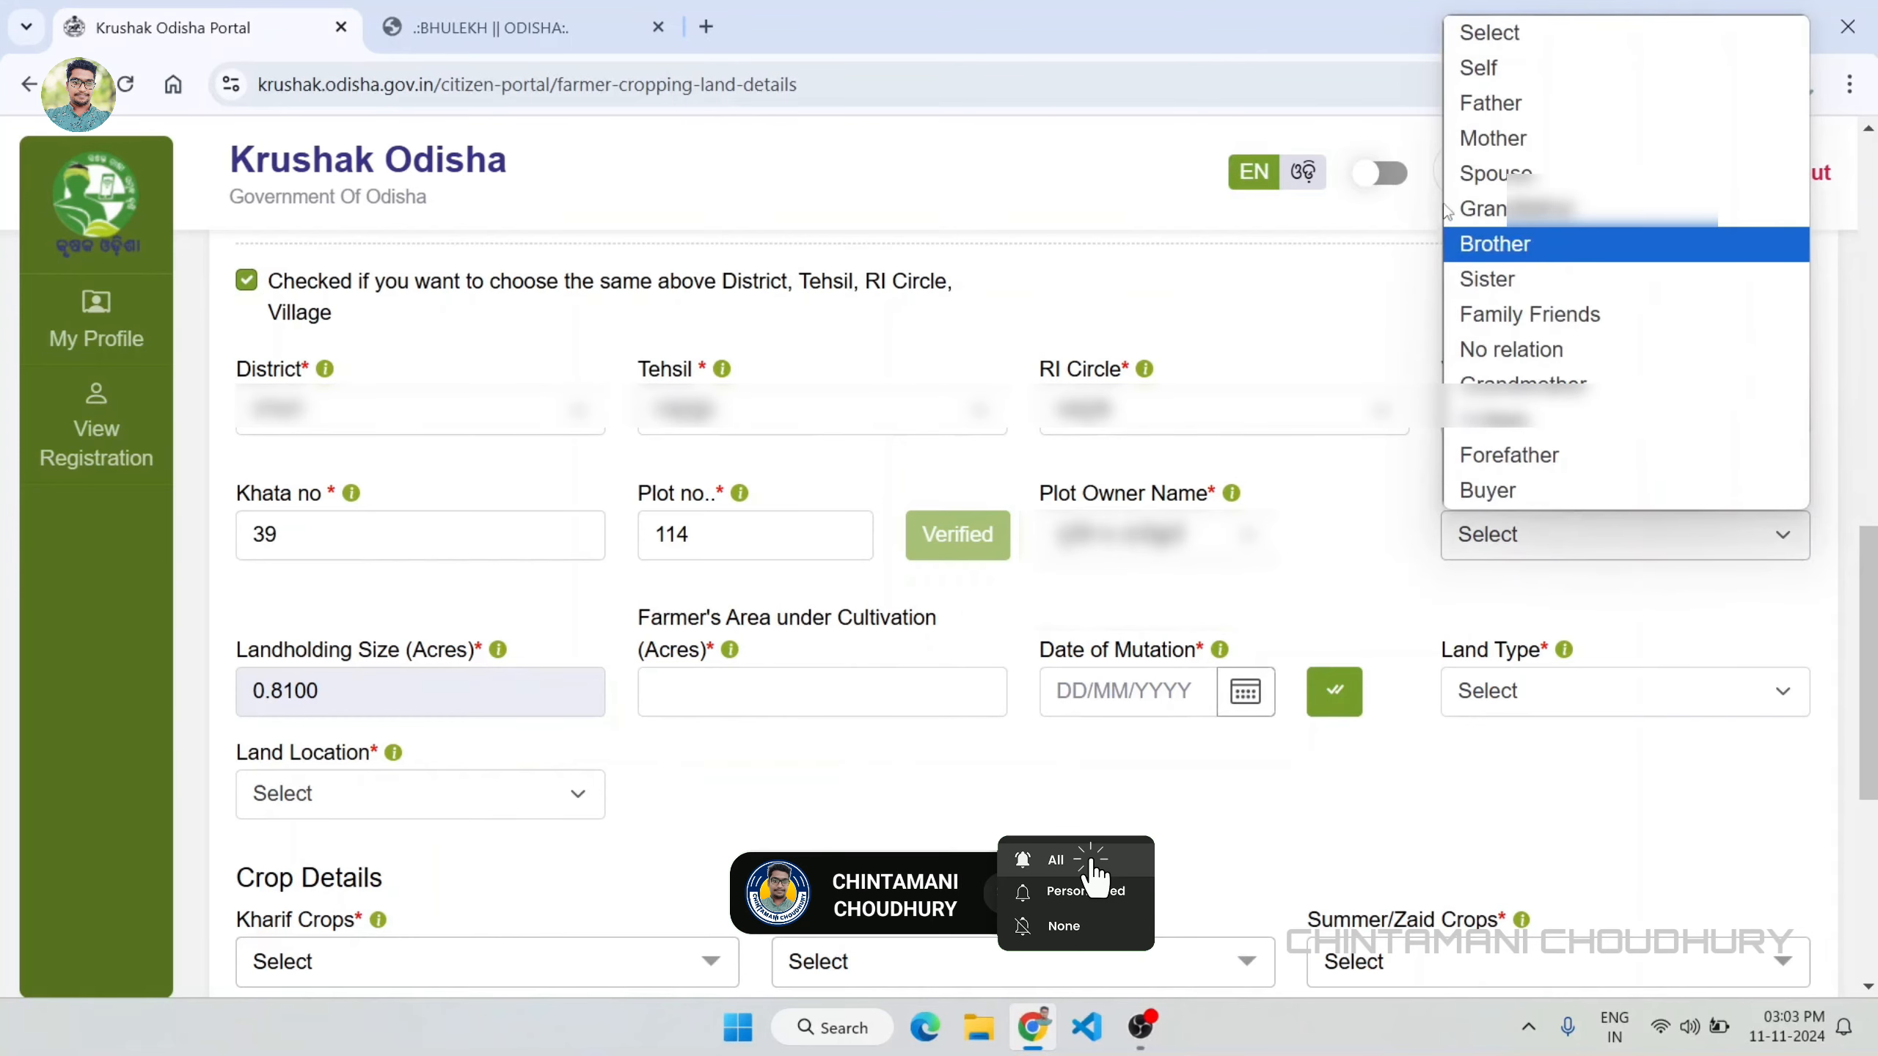
left_click(1493, 174)
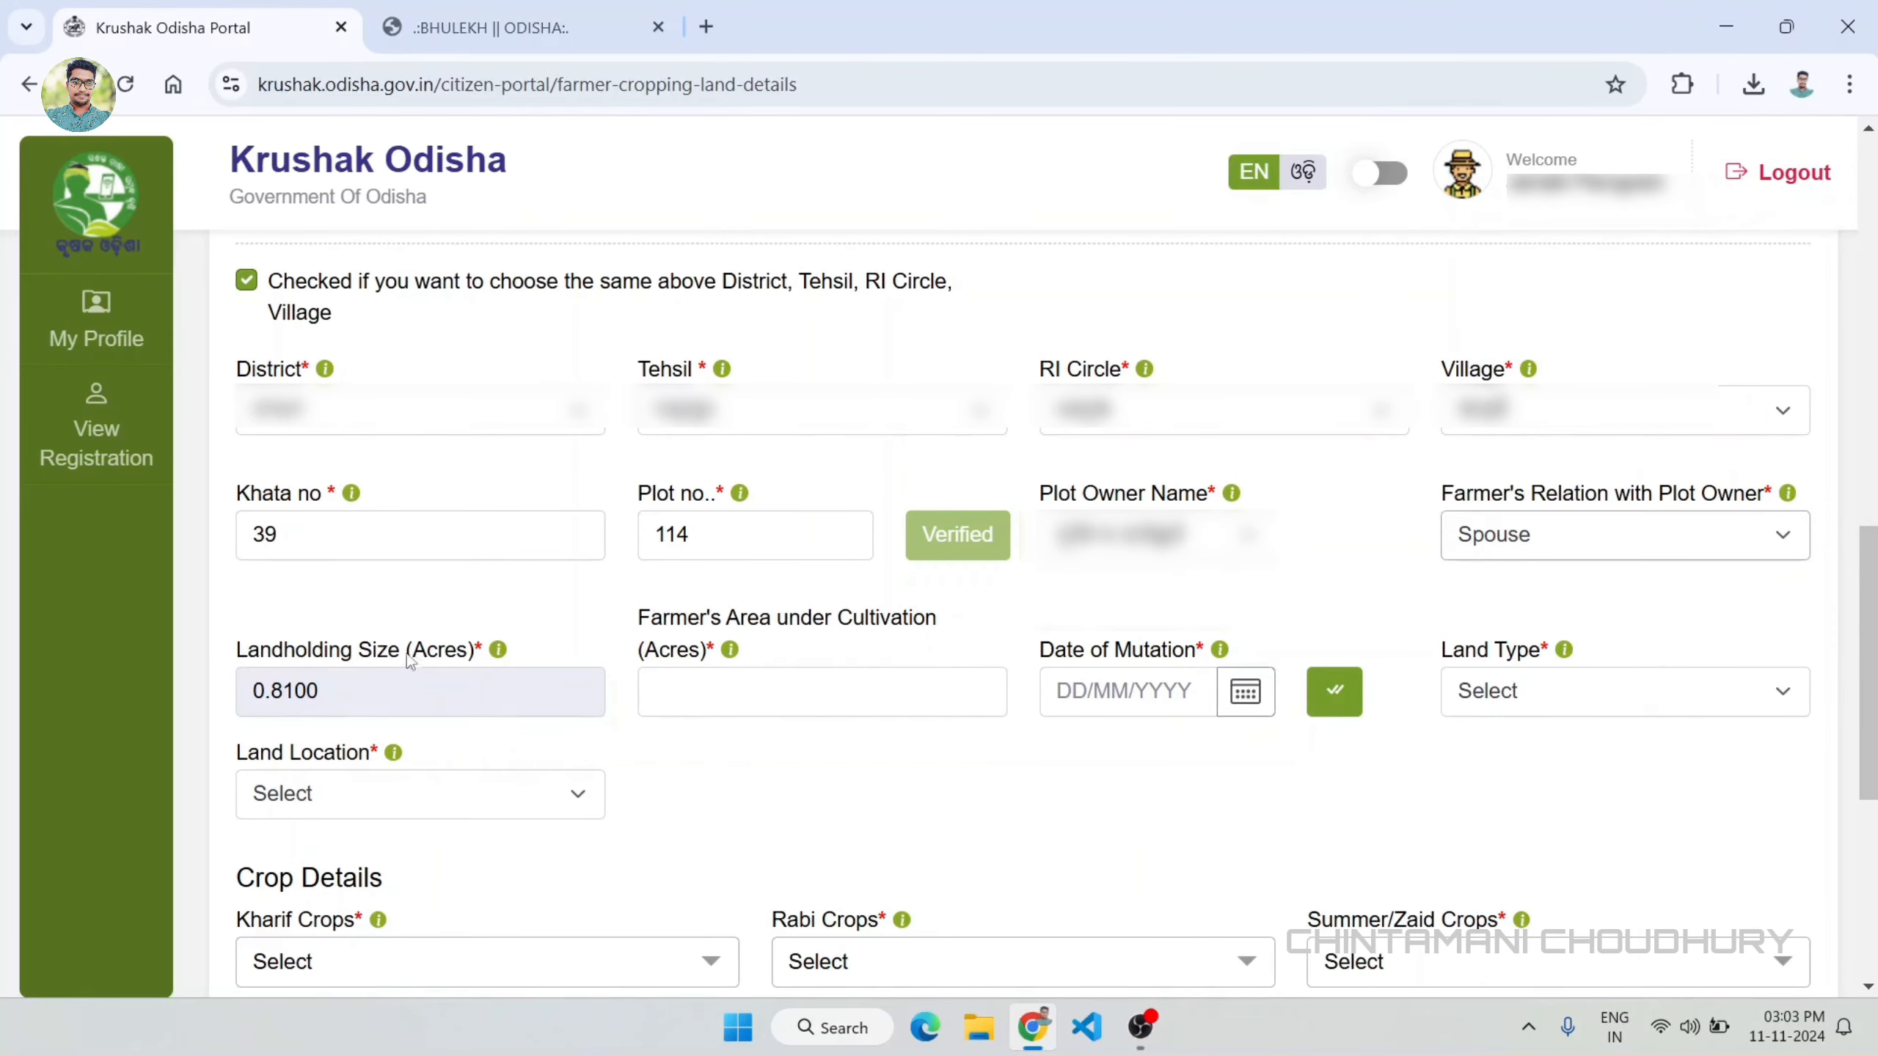
Step: Set the second plot's area under cultivation to 0.8100 acres and its date of mutation to 01/11/2014
left_click(695, 686)
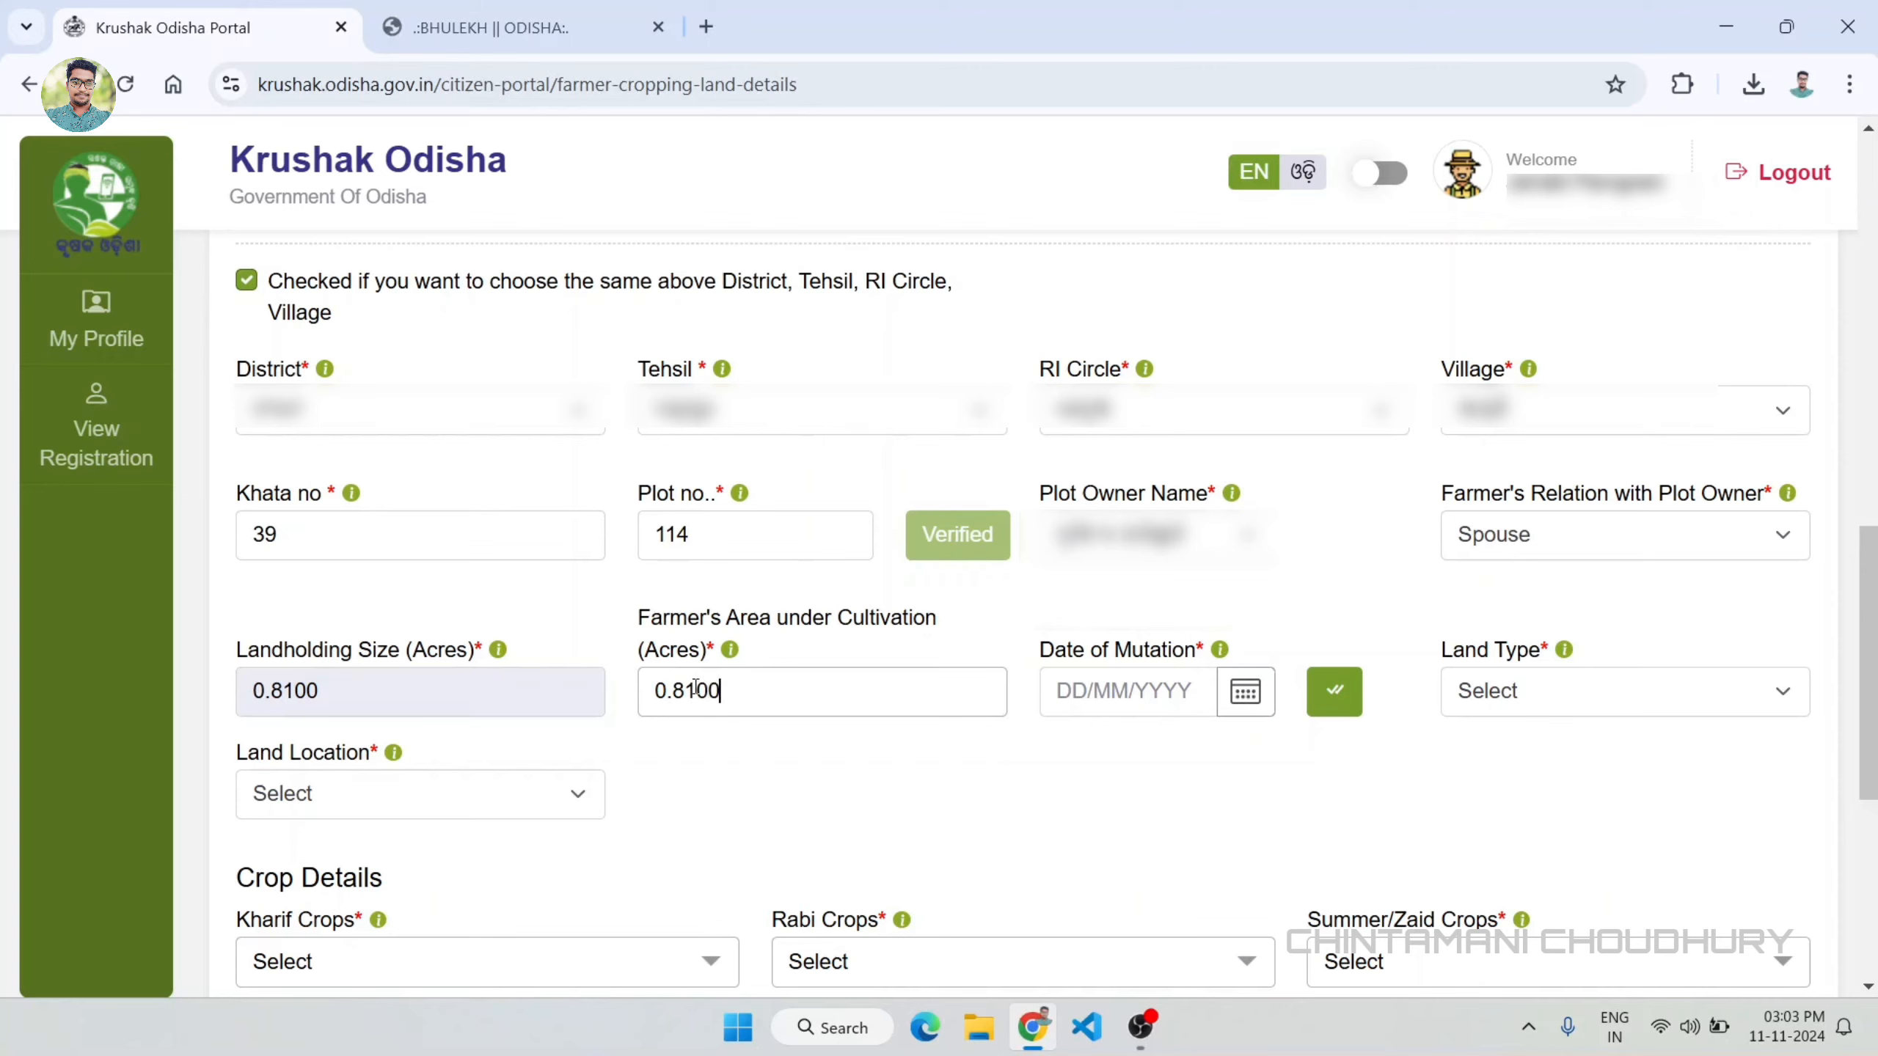
left_click(998, 770)
left_click(1241, 712)
left_click(1250, 355)
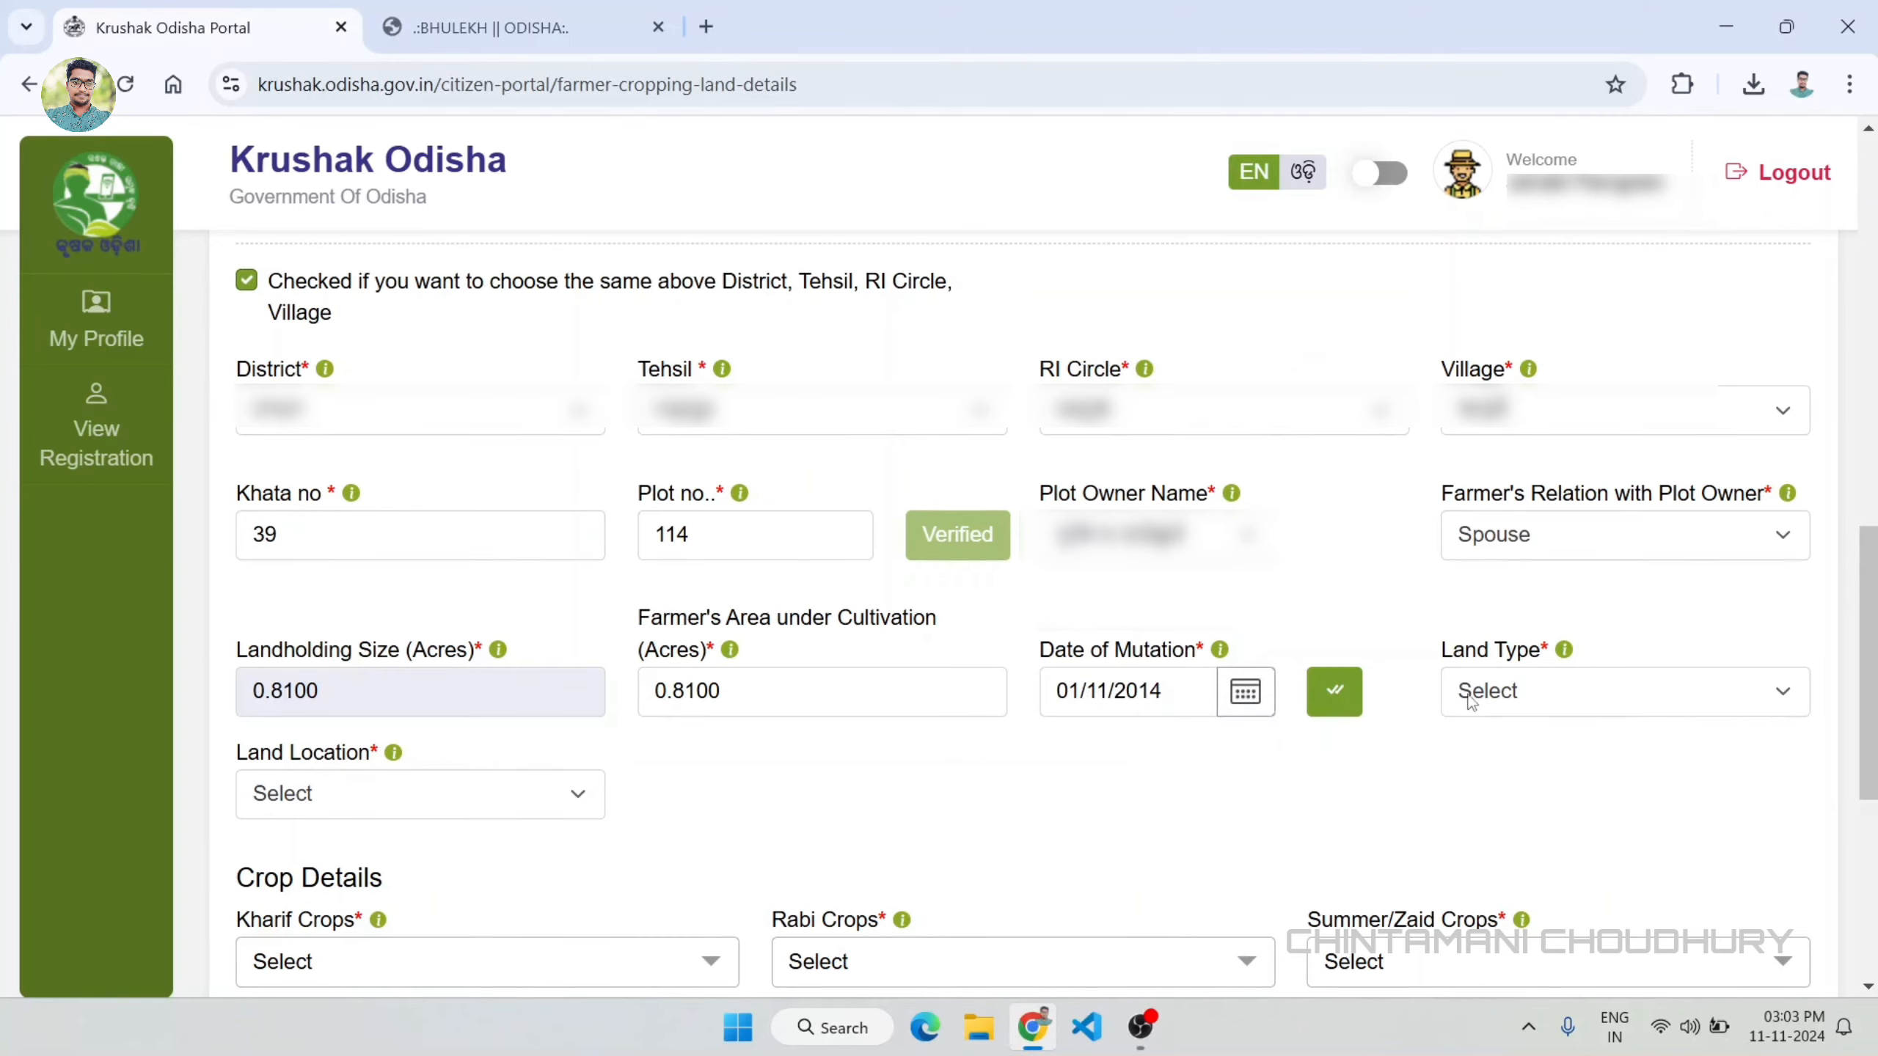
Step: Set the second plot's land type to Medium land and its land location to Rural
left_click(1530, 695)
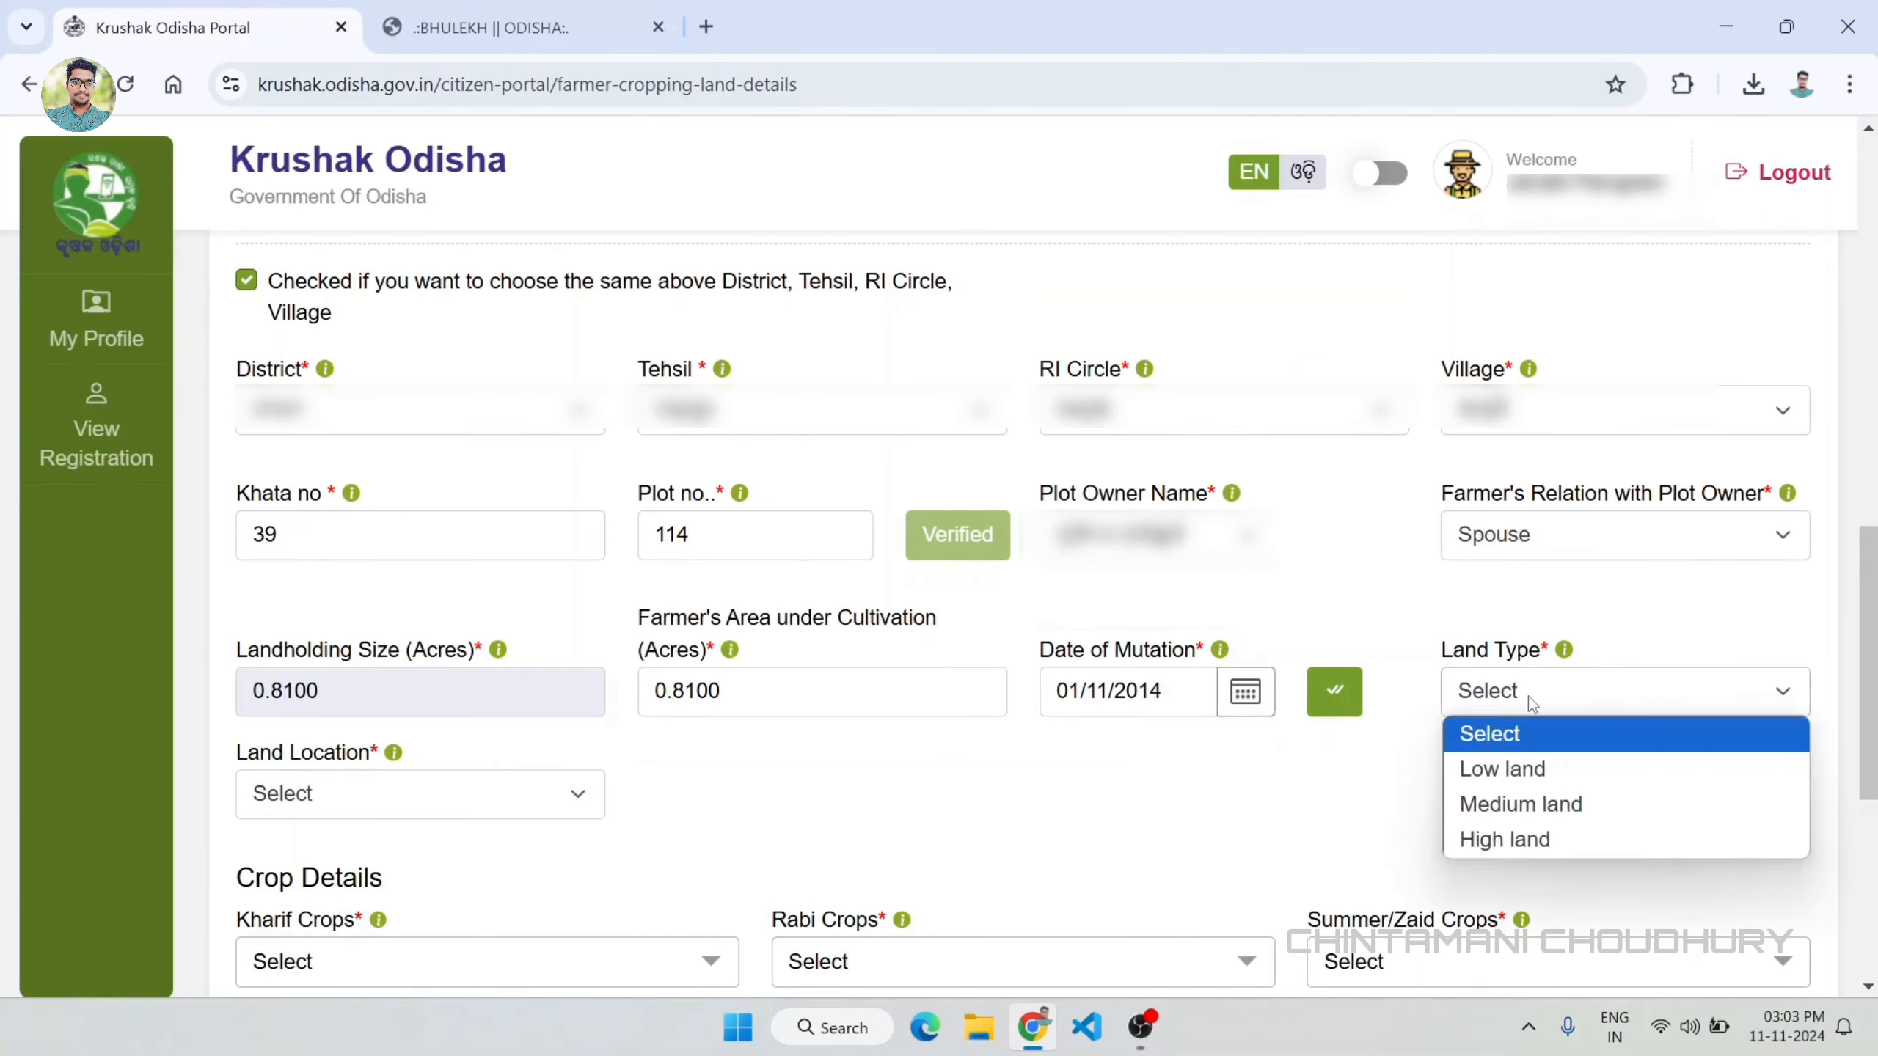
left_click(1531, 801)
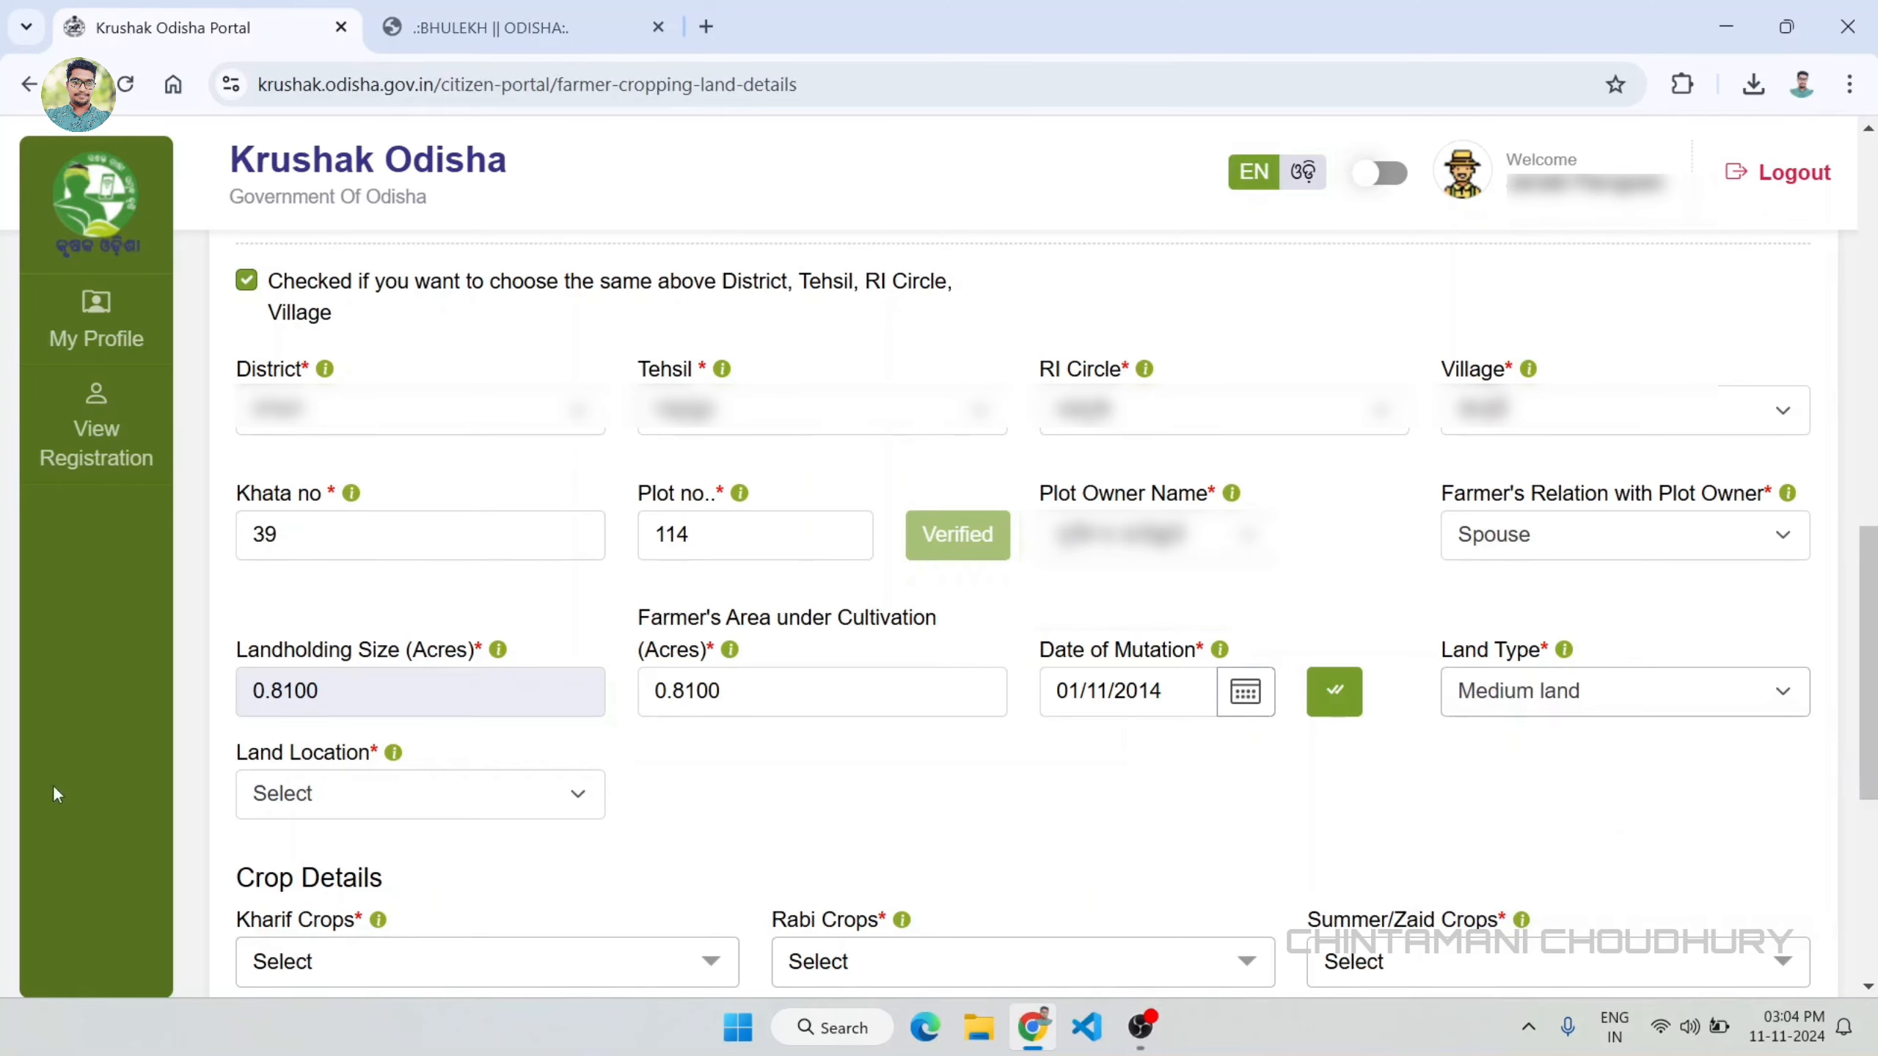
left_click(454, 787)
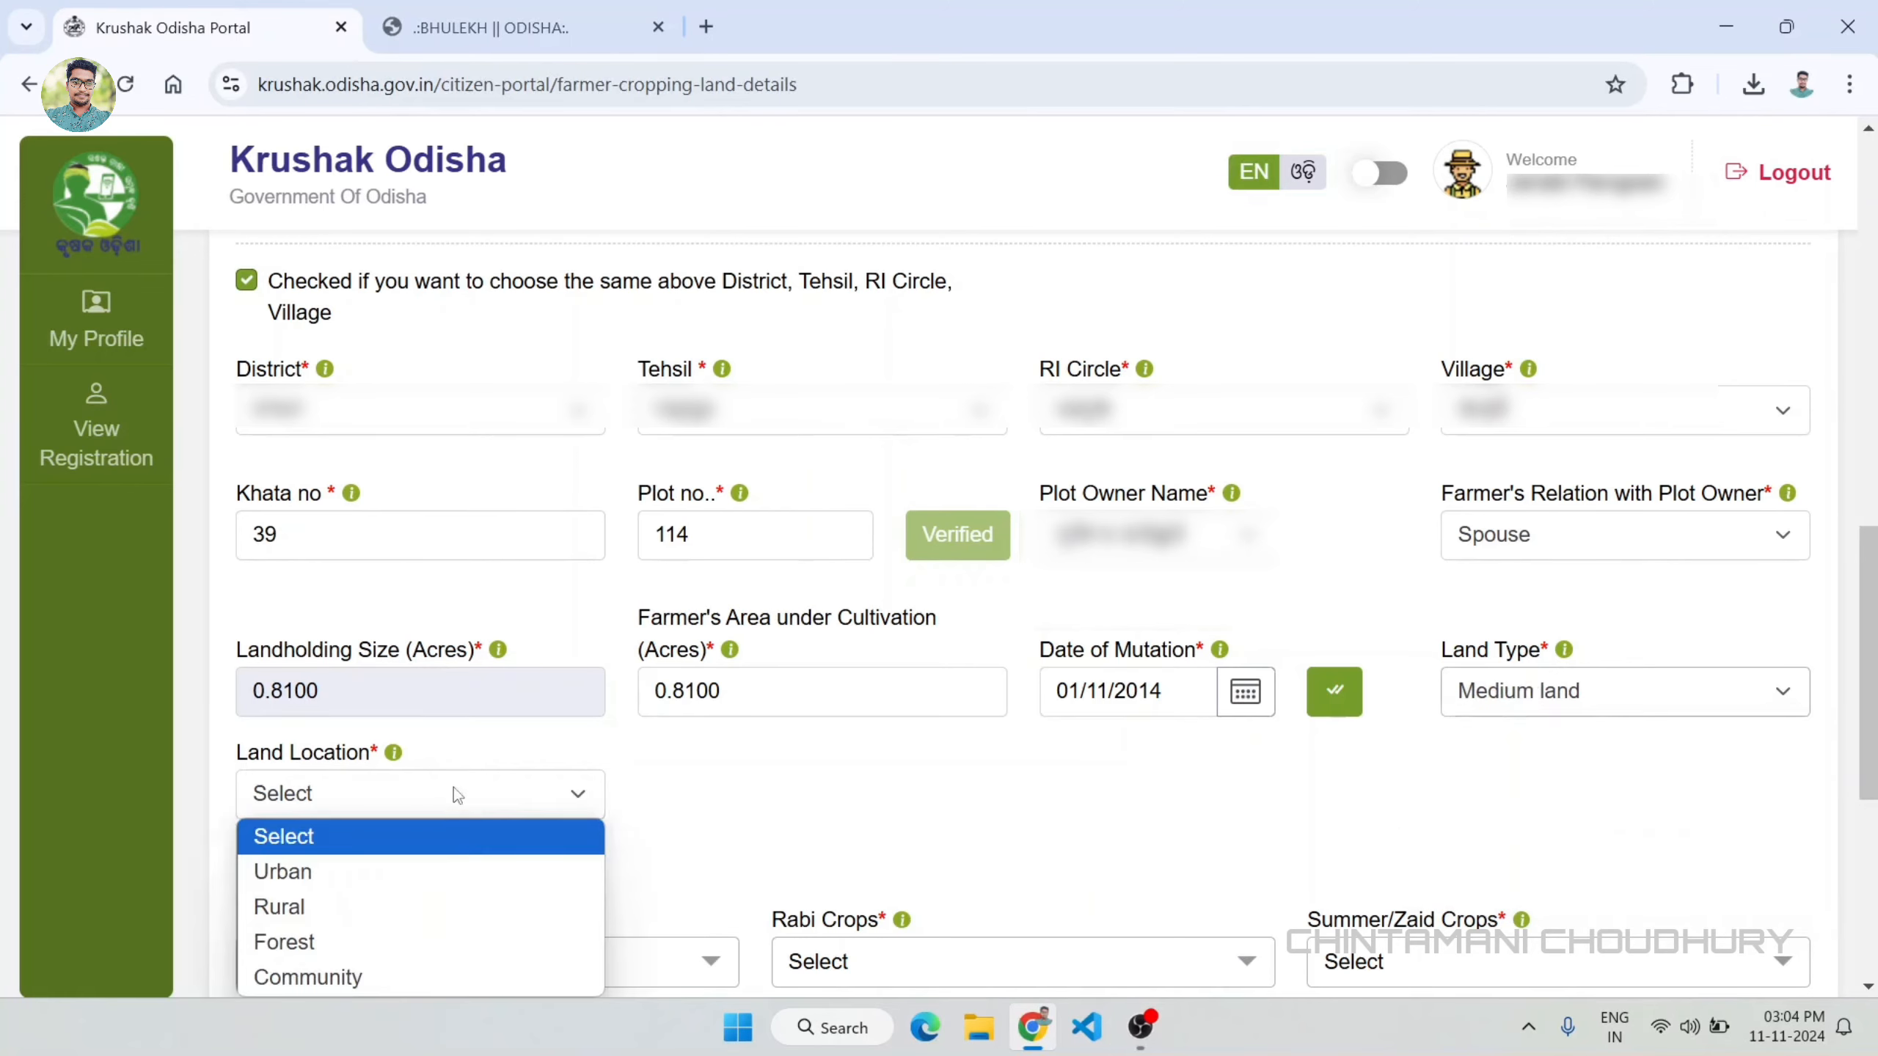
left_click(299, 916)
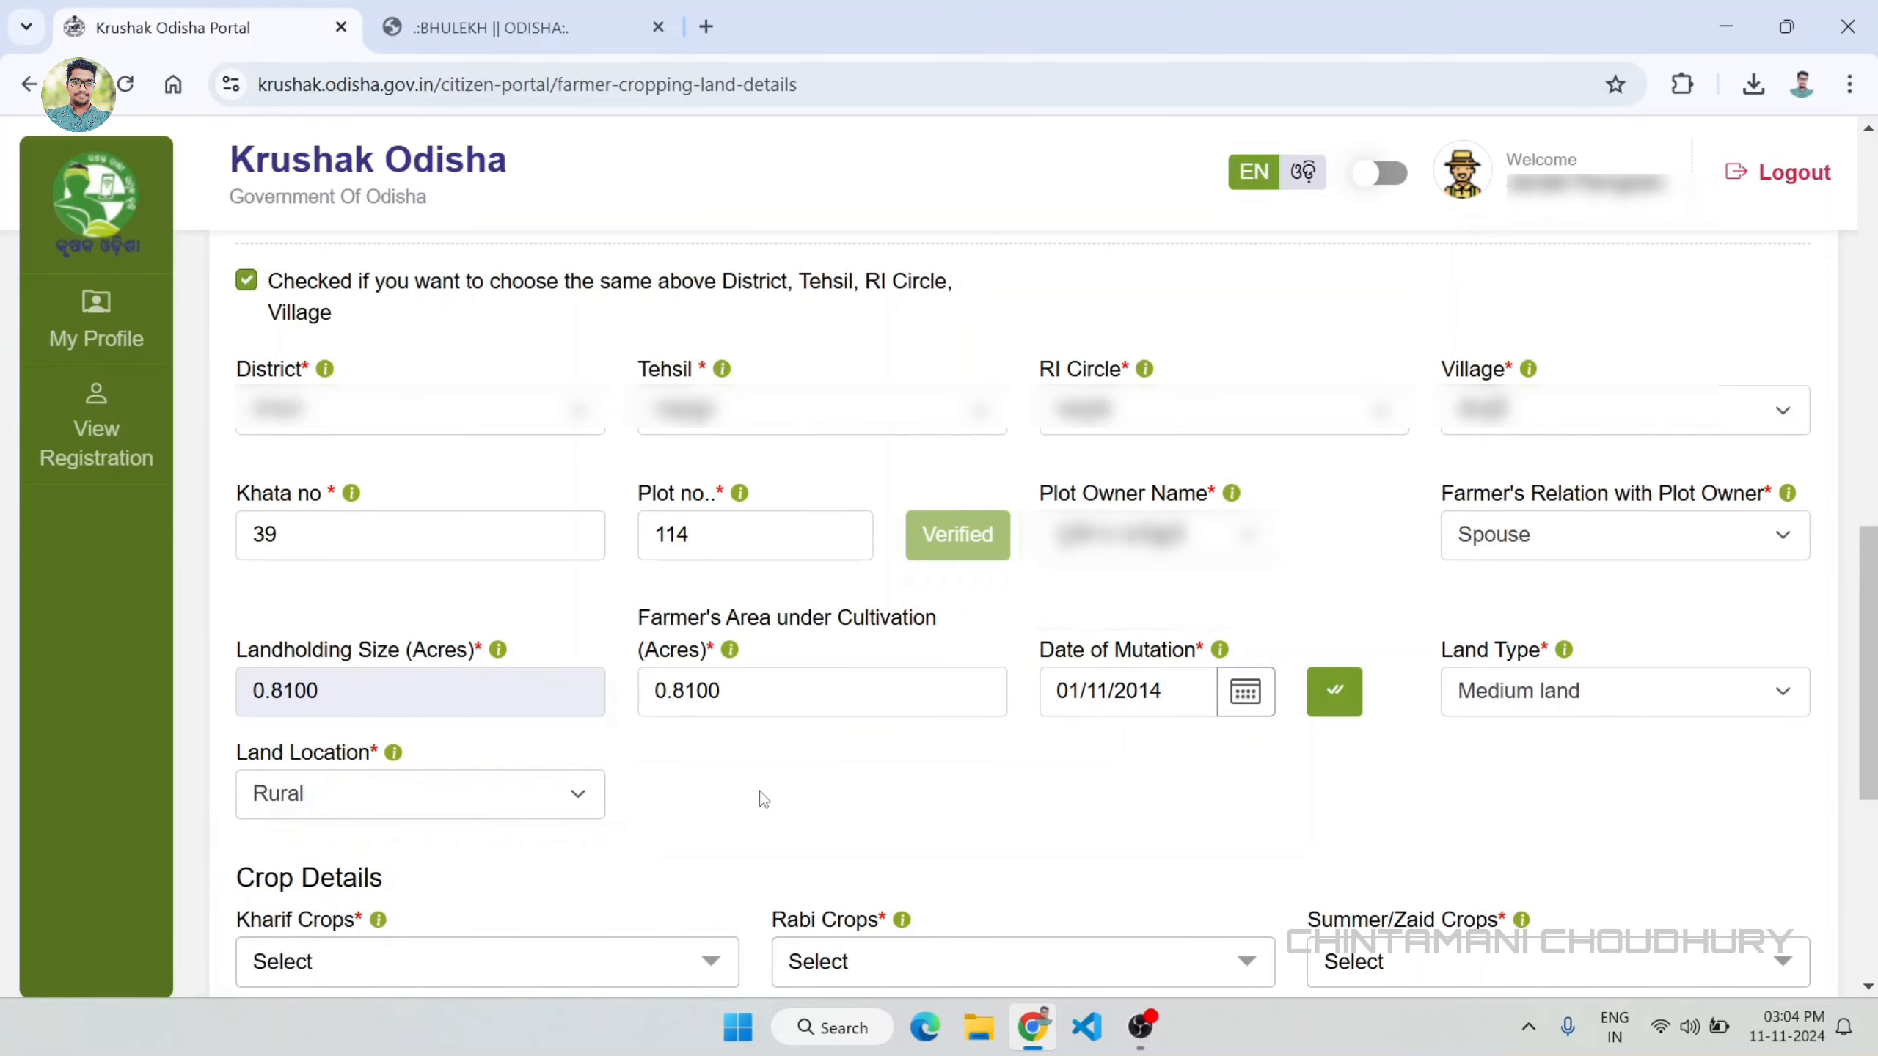
Step: Fill in the second plot's crop details with Paddy for Kharif, Tomato for Rabi and Brinjal for Summer/Zaid
scroll(758, 798, "down", 5)
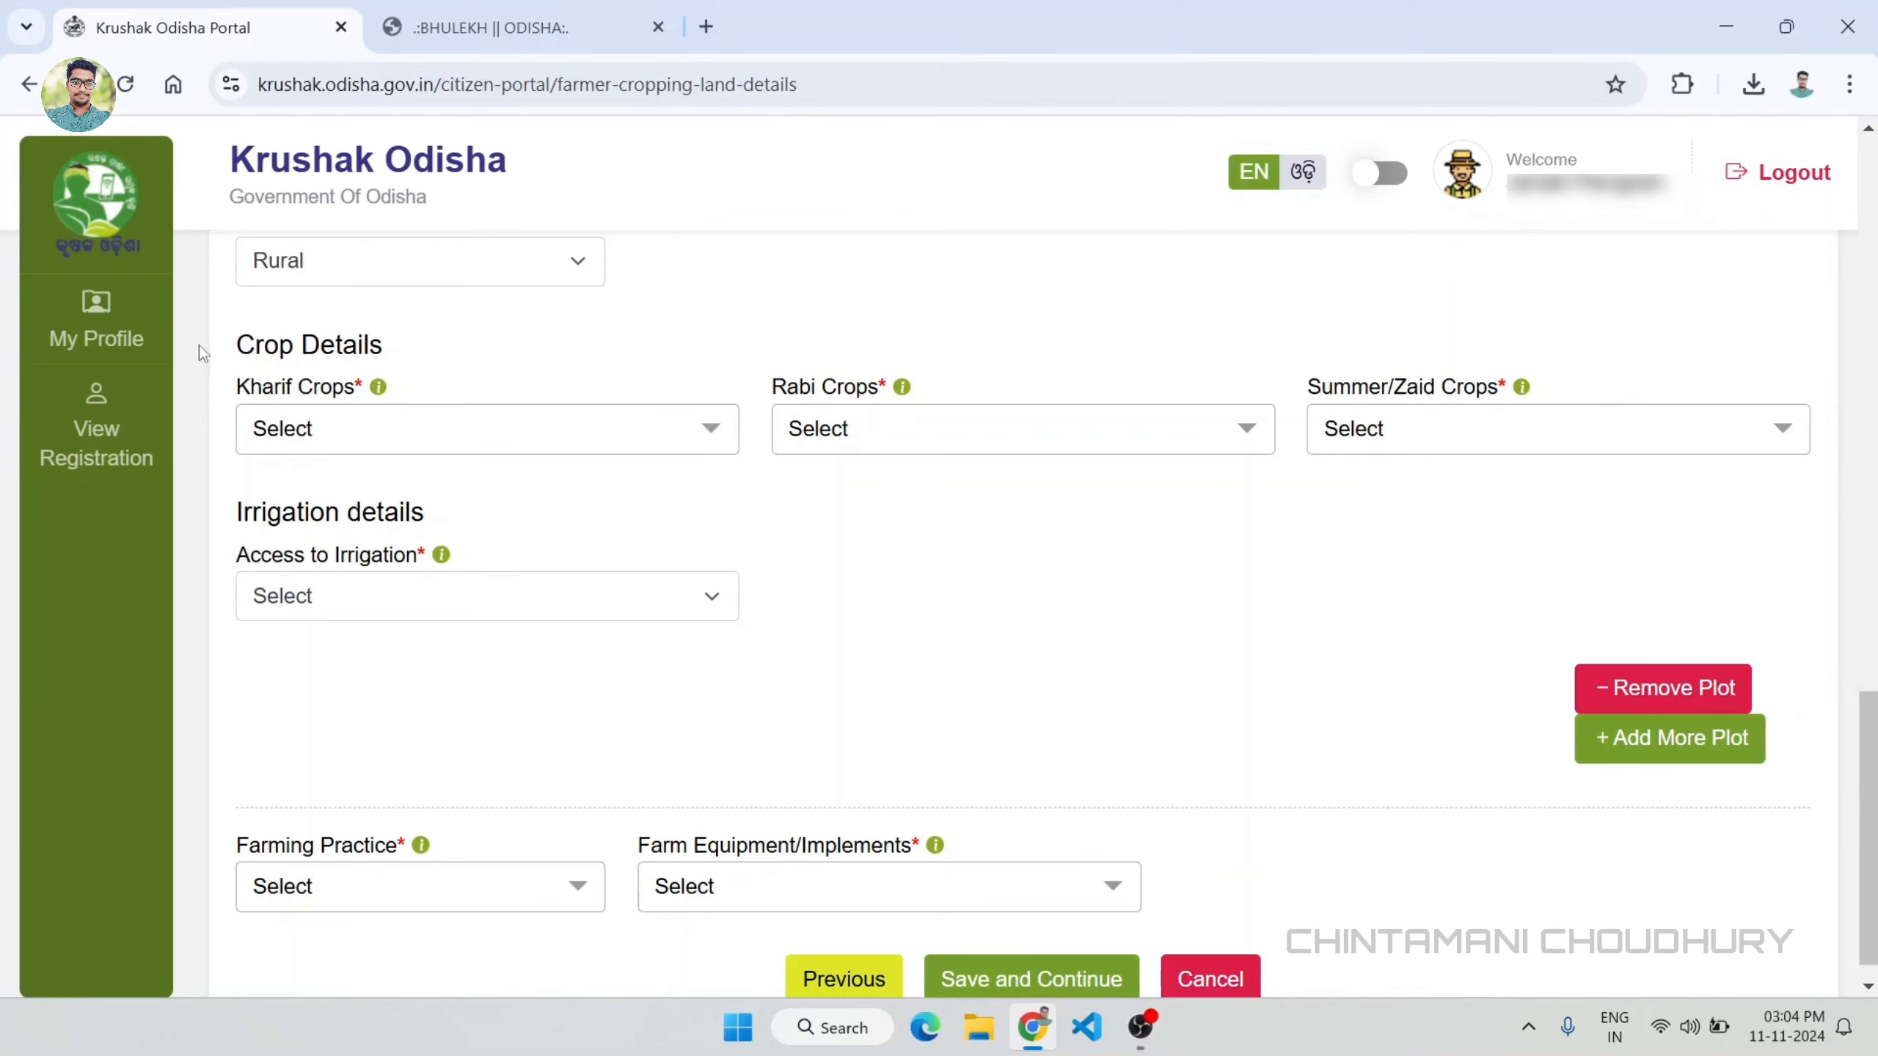
left_click(515, 437)
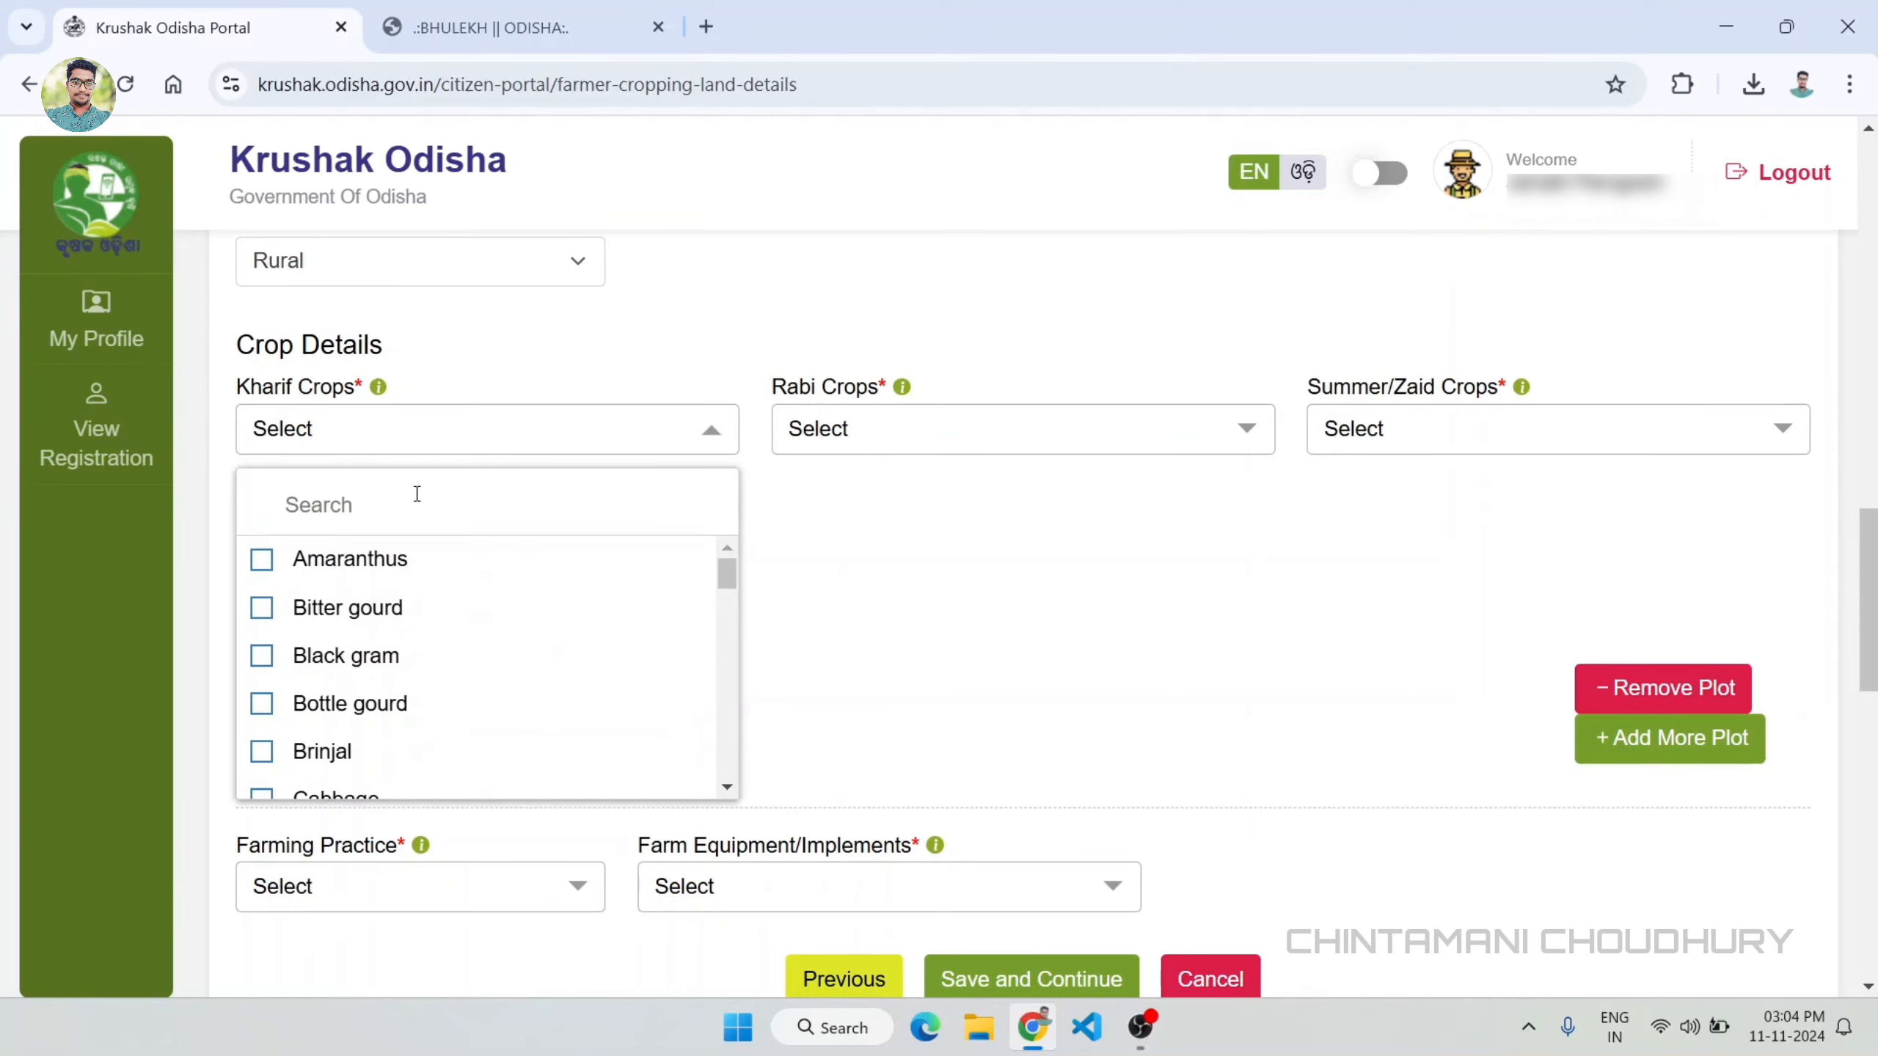
type("padd")
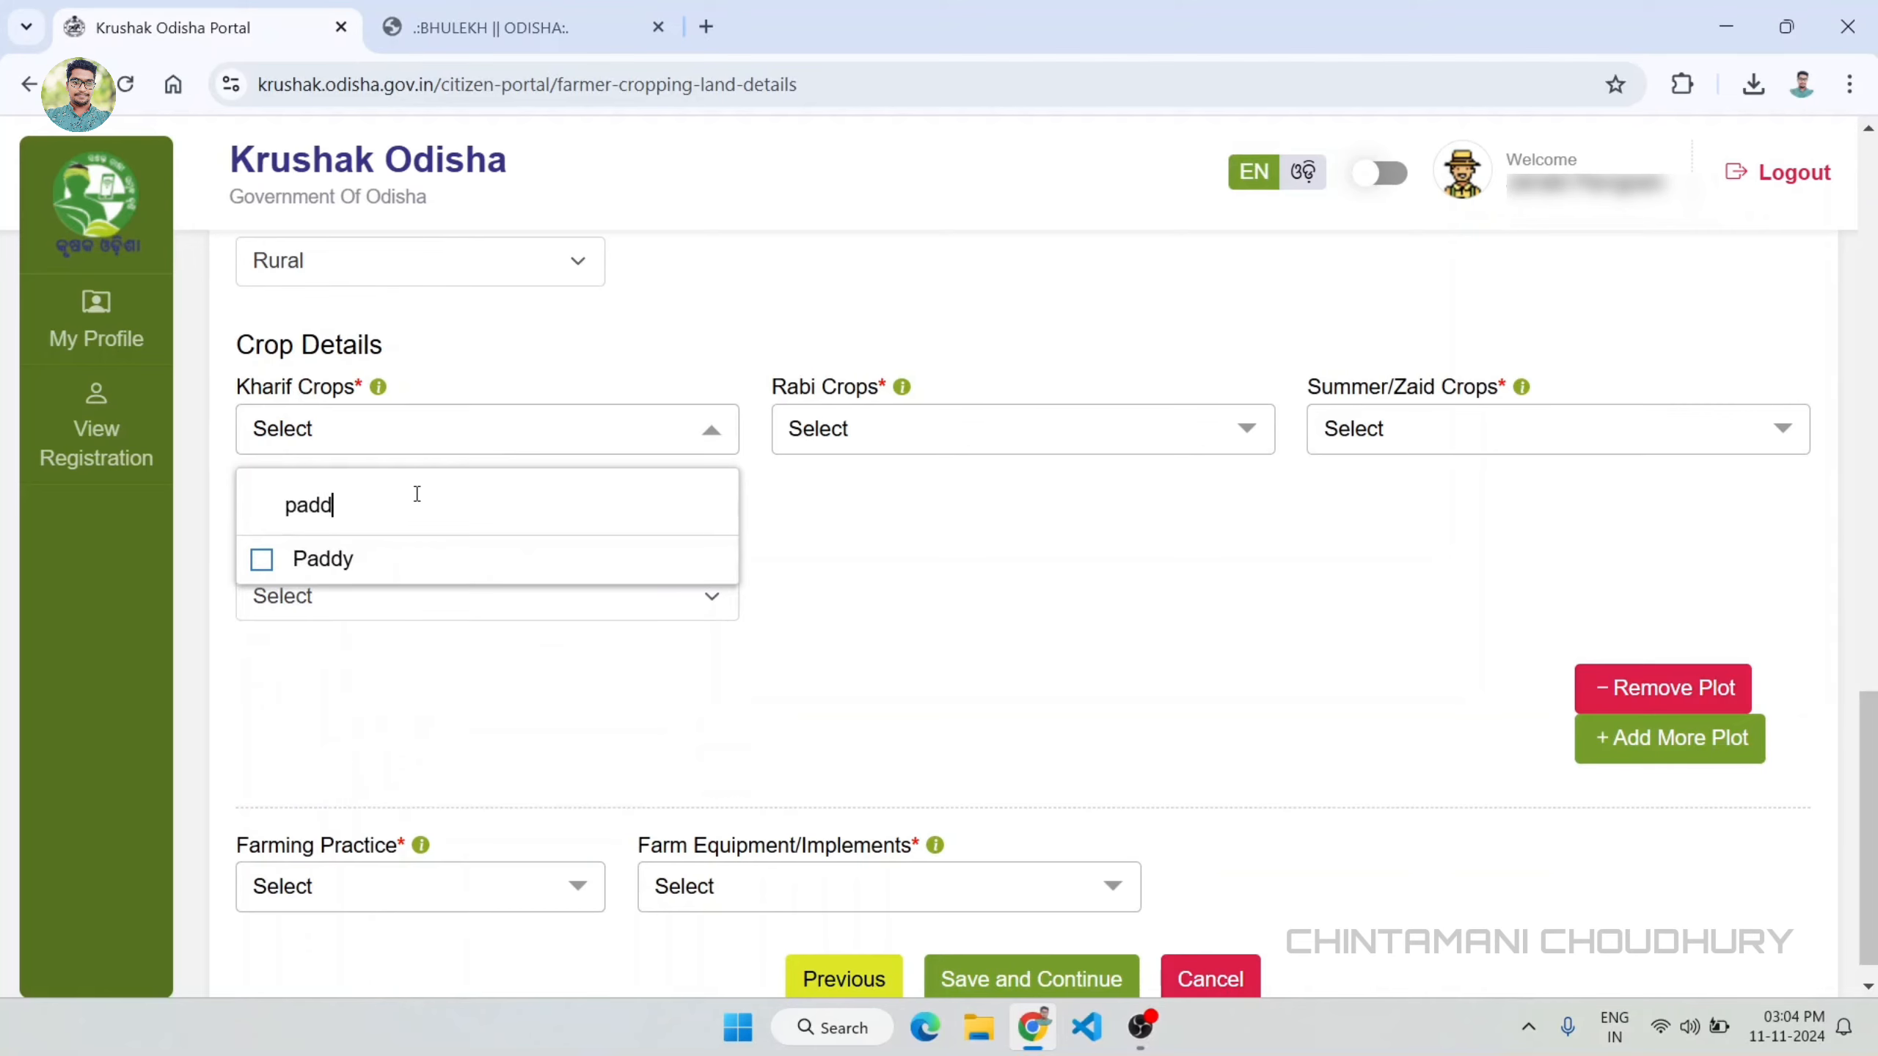
left_click(263, 560)
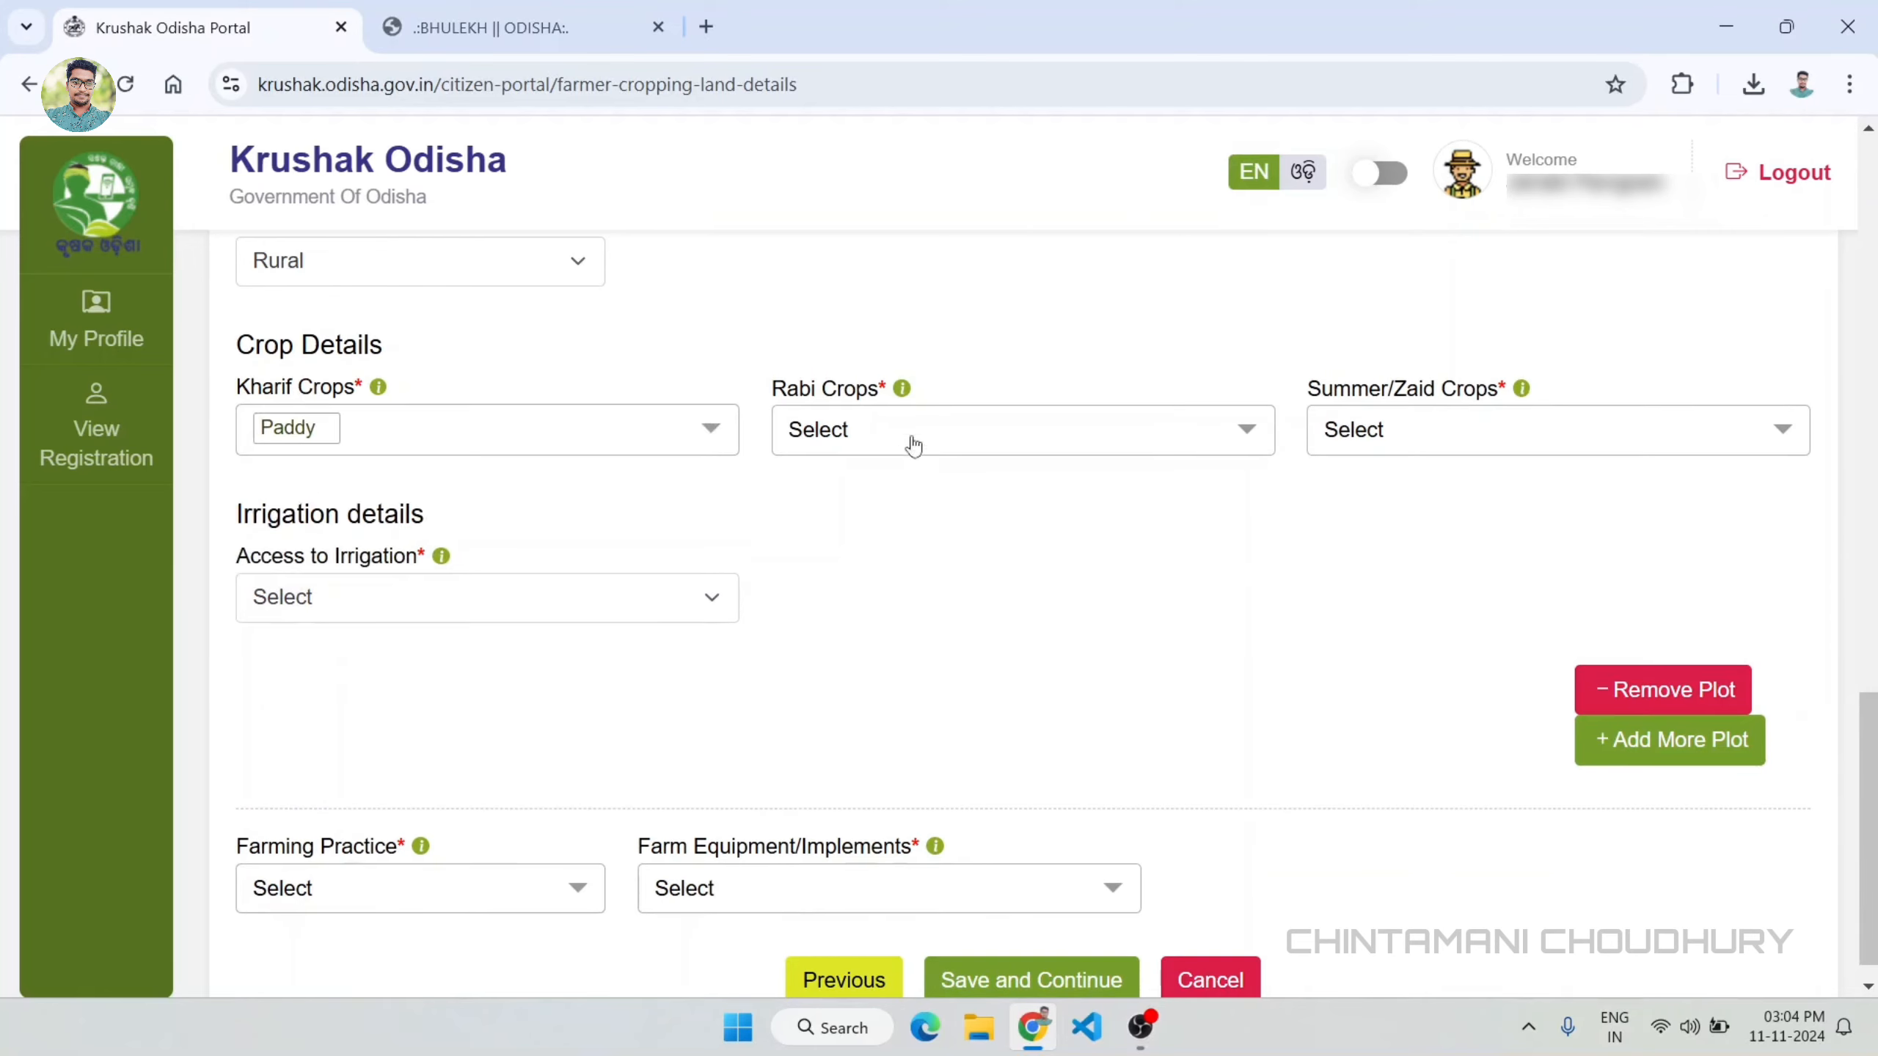
left_click(874, 433)
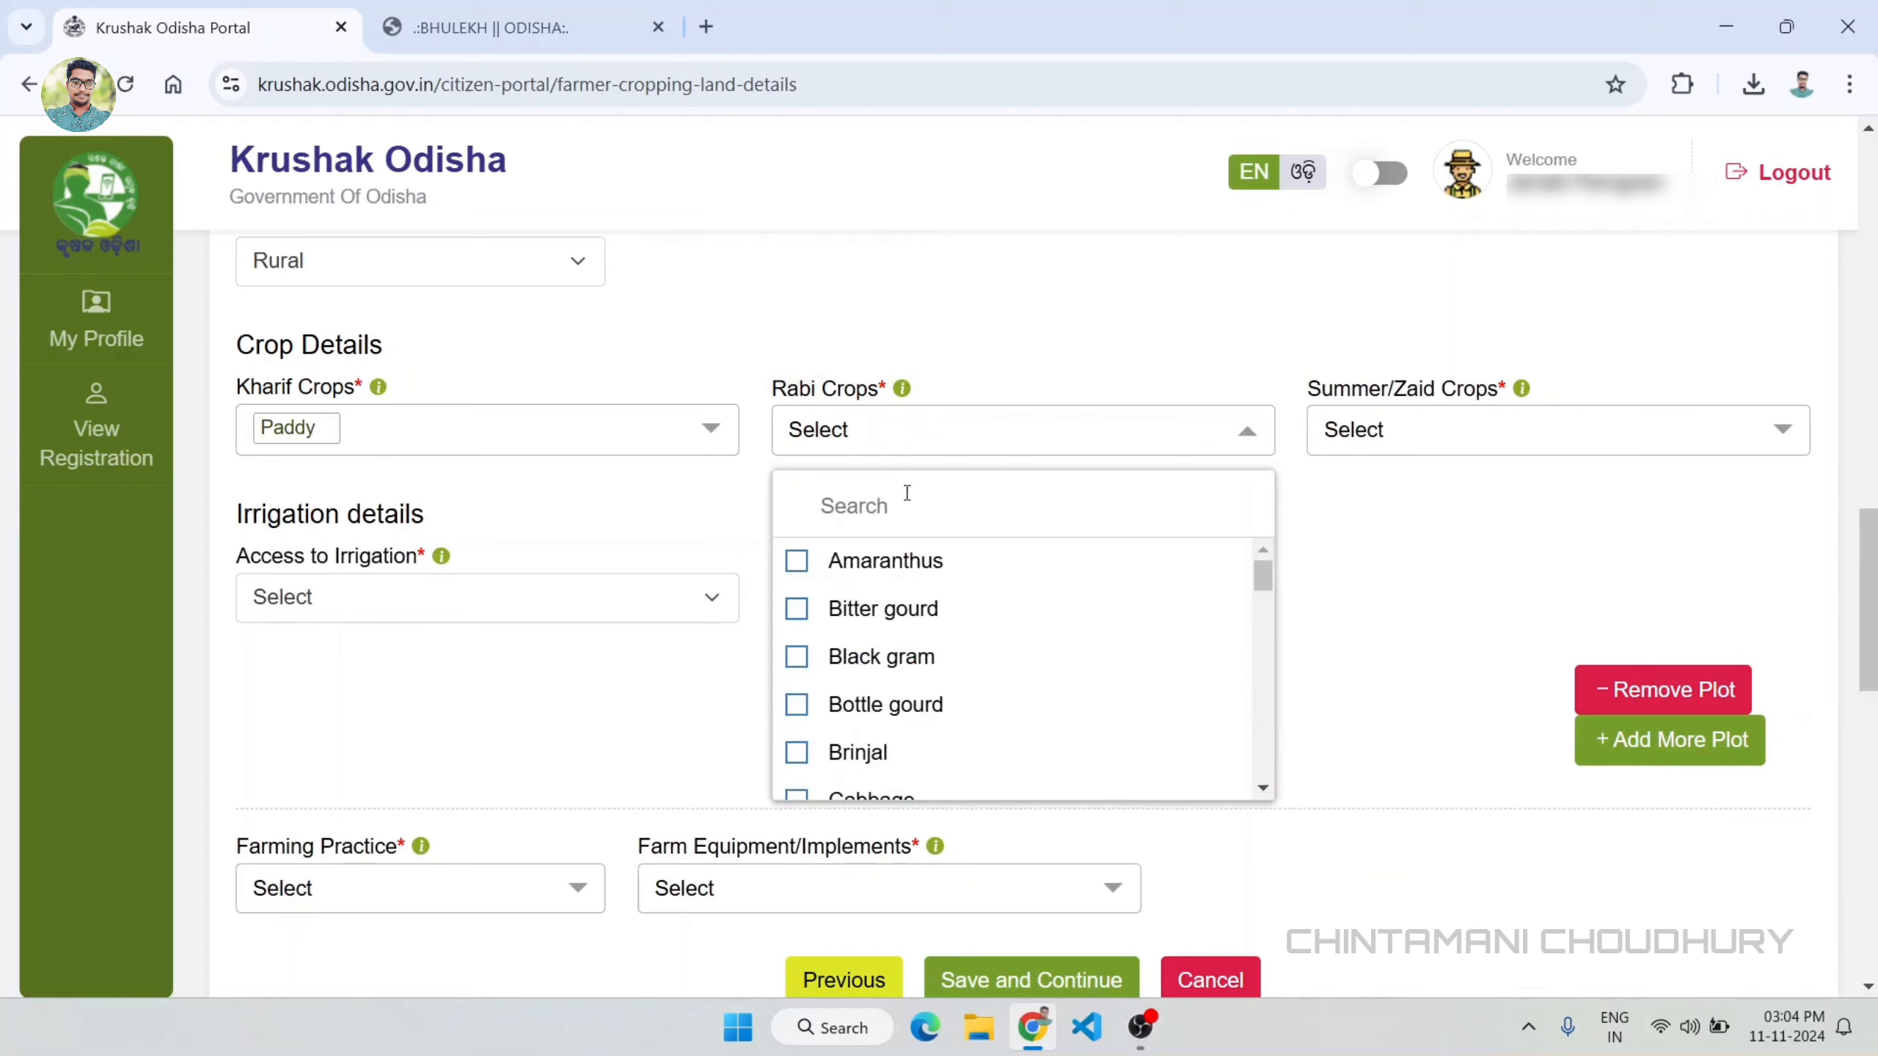
type("to")
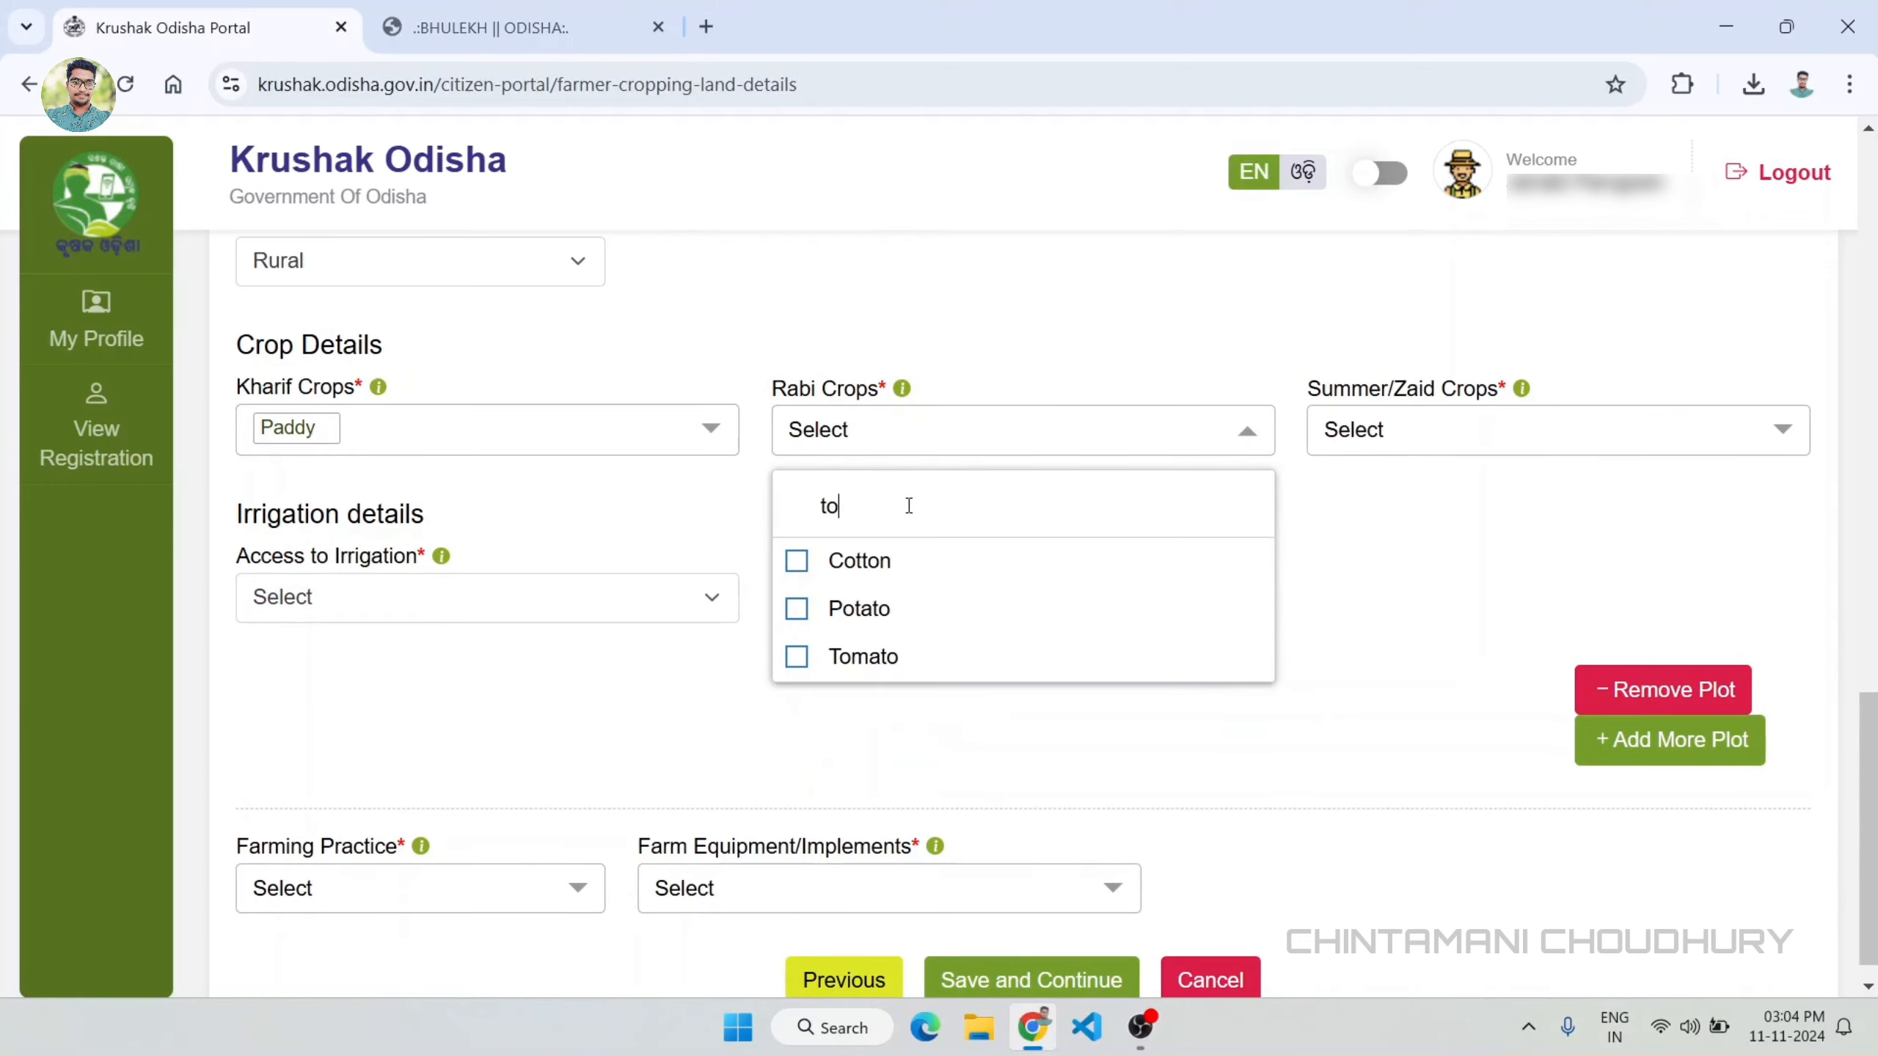
left_click(812, 655)
left_click(1401, 424)
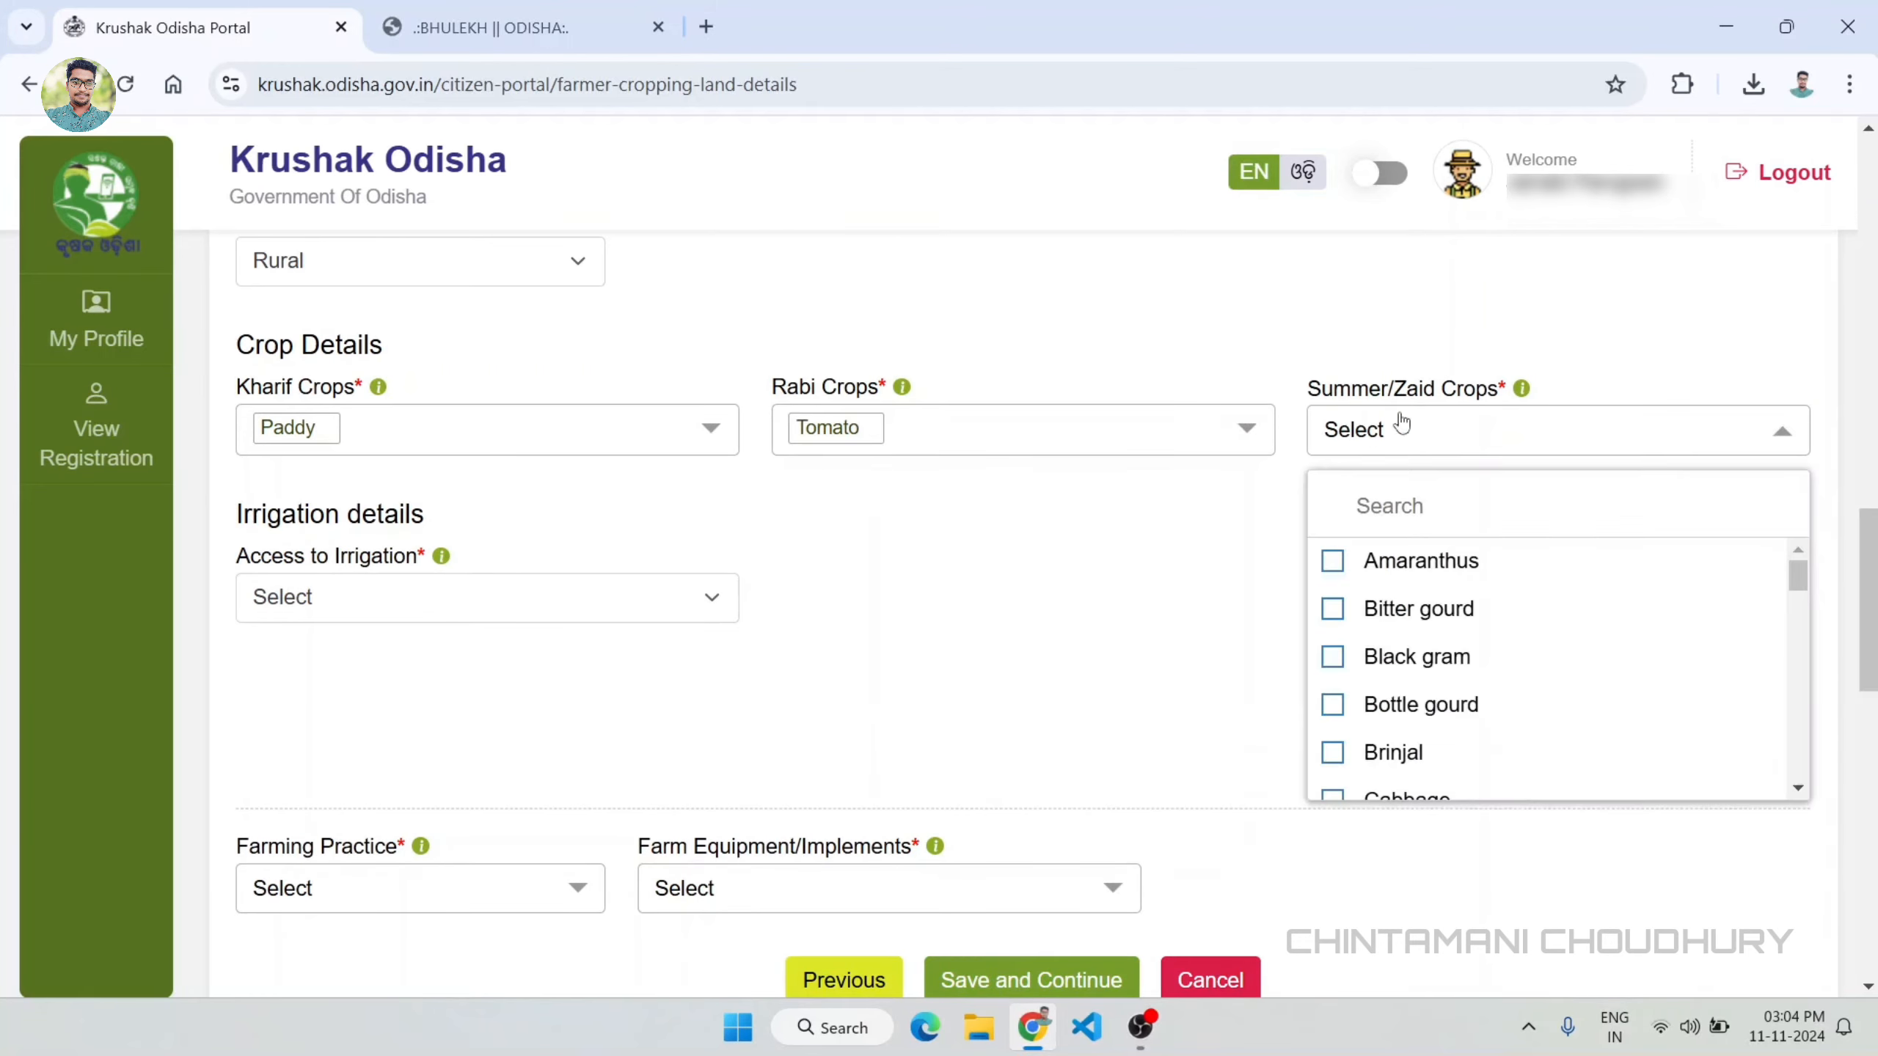
left_click(1302, 357)
left_click(1401, 429)
left_click(1347, 551)
left_click(1170, 608)
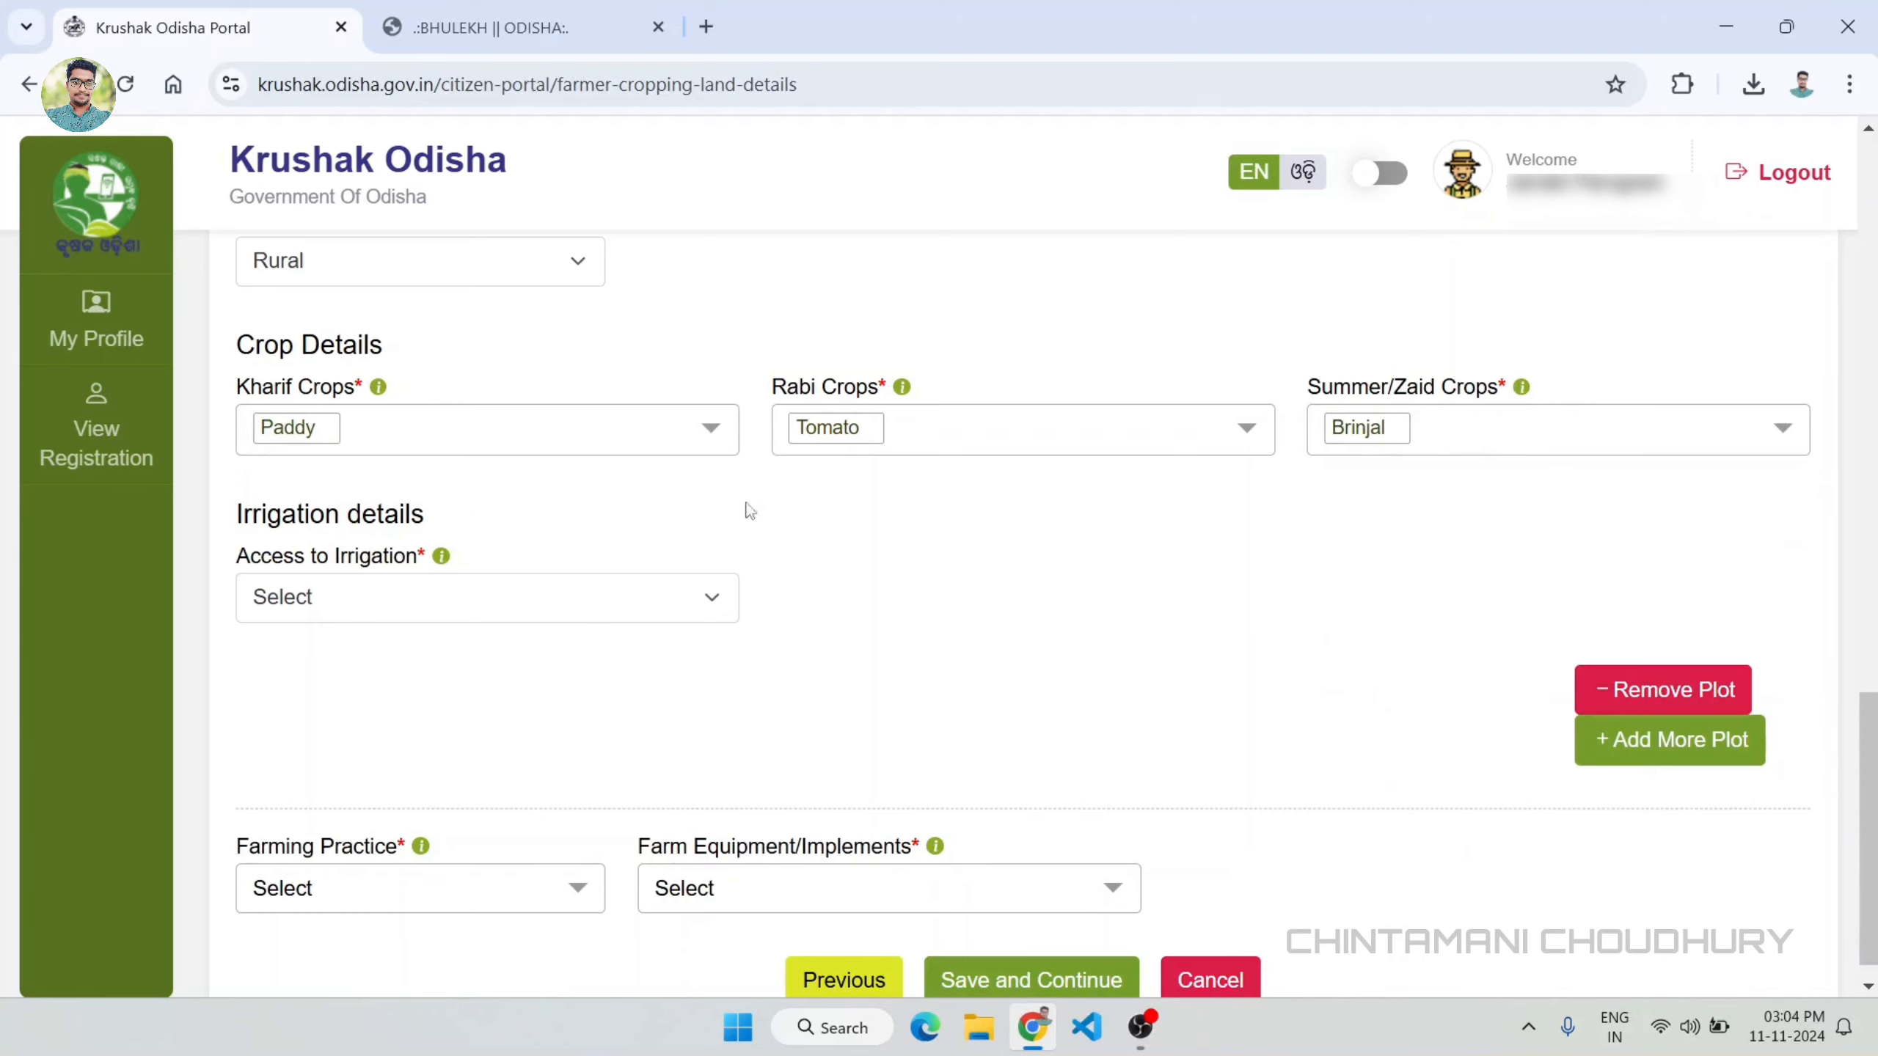
Step: Set the second plot's access to irrigation to Yes with type Canal or Flood Irrigation
left_click(674, 592)
left_click(373, 679)
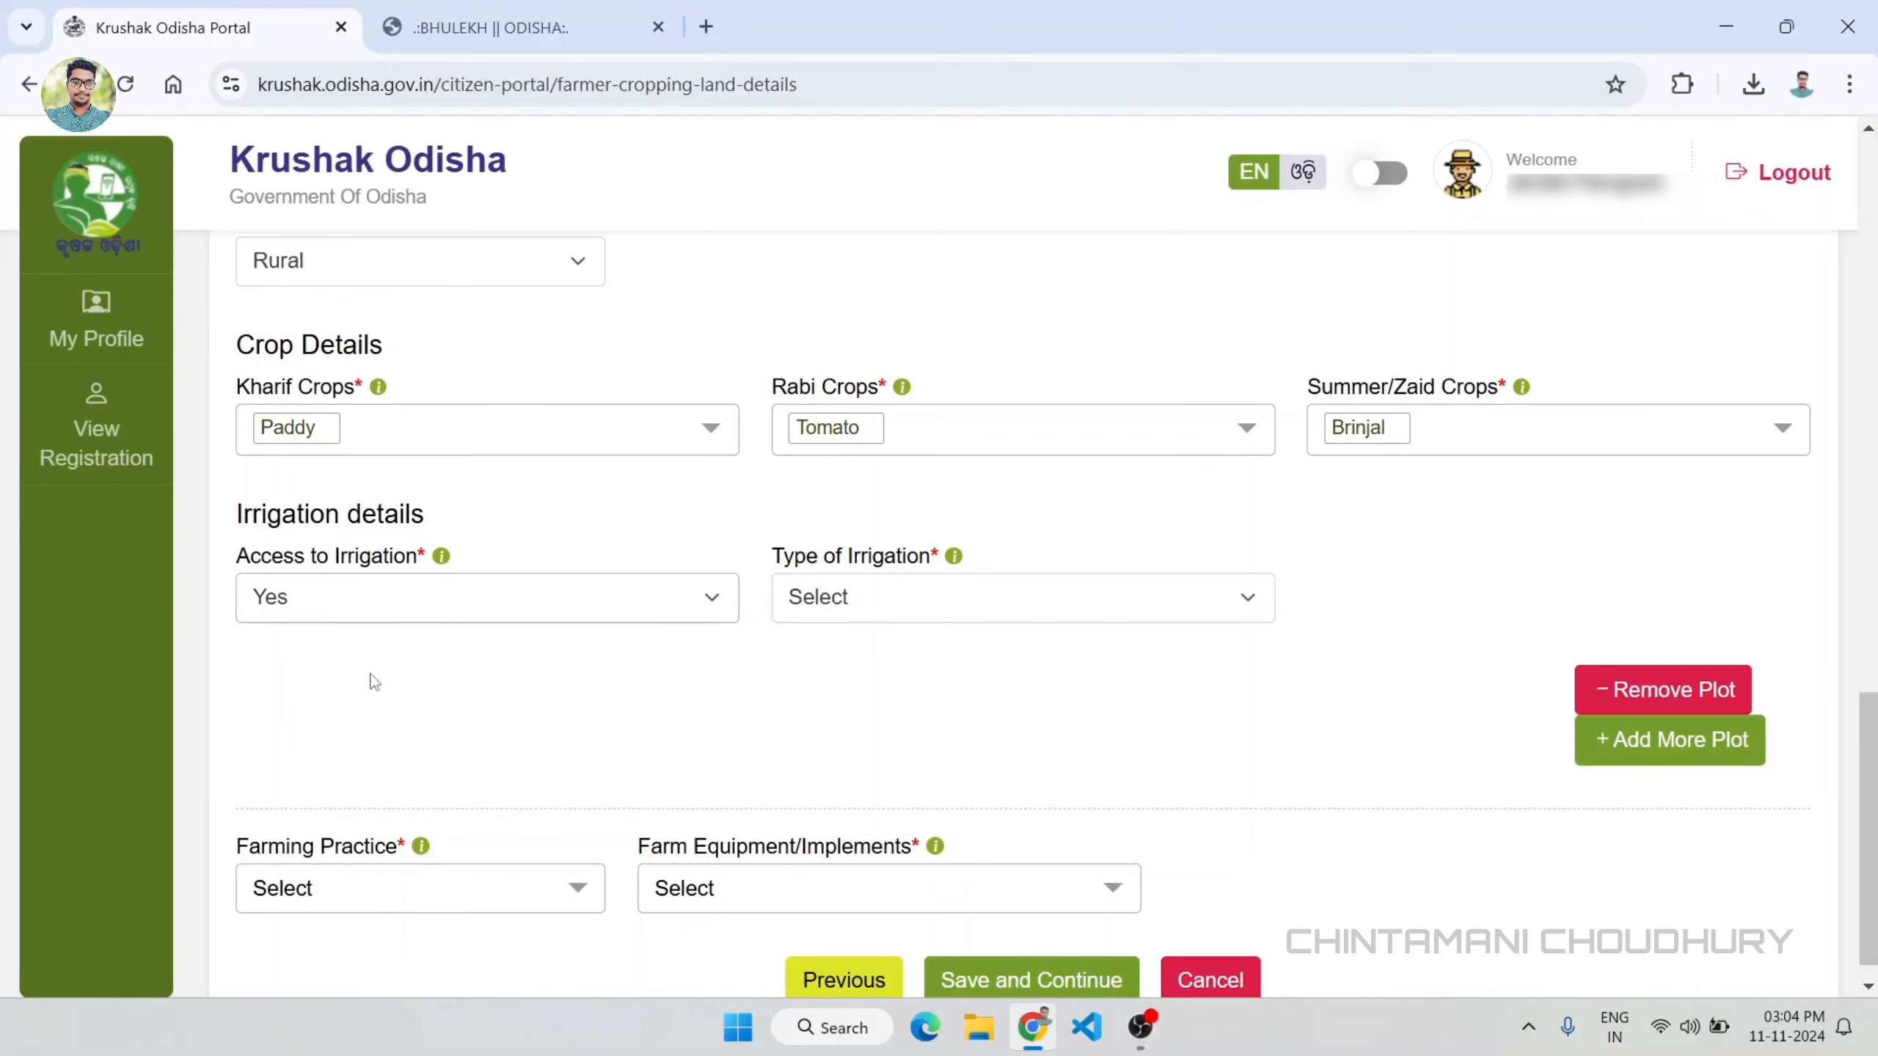
left_click(1174, 600)
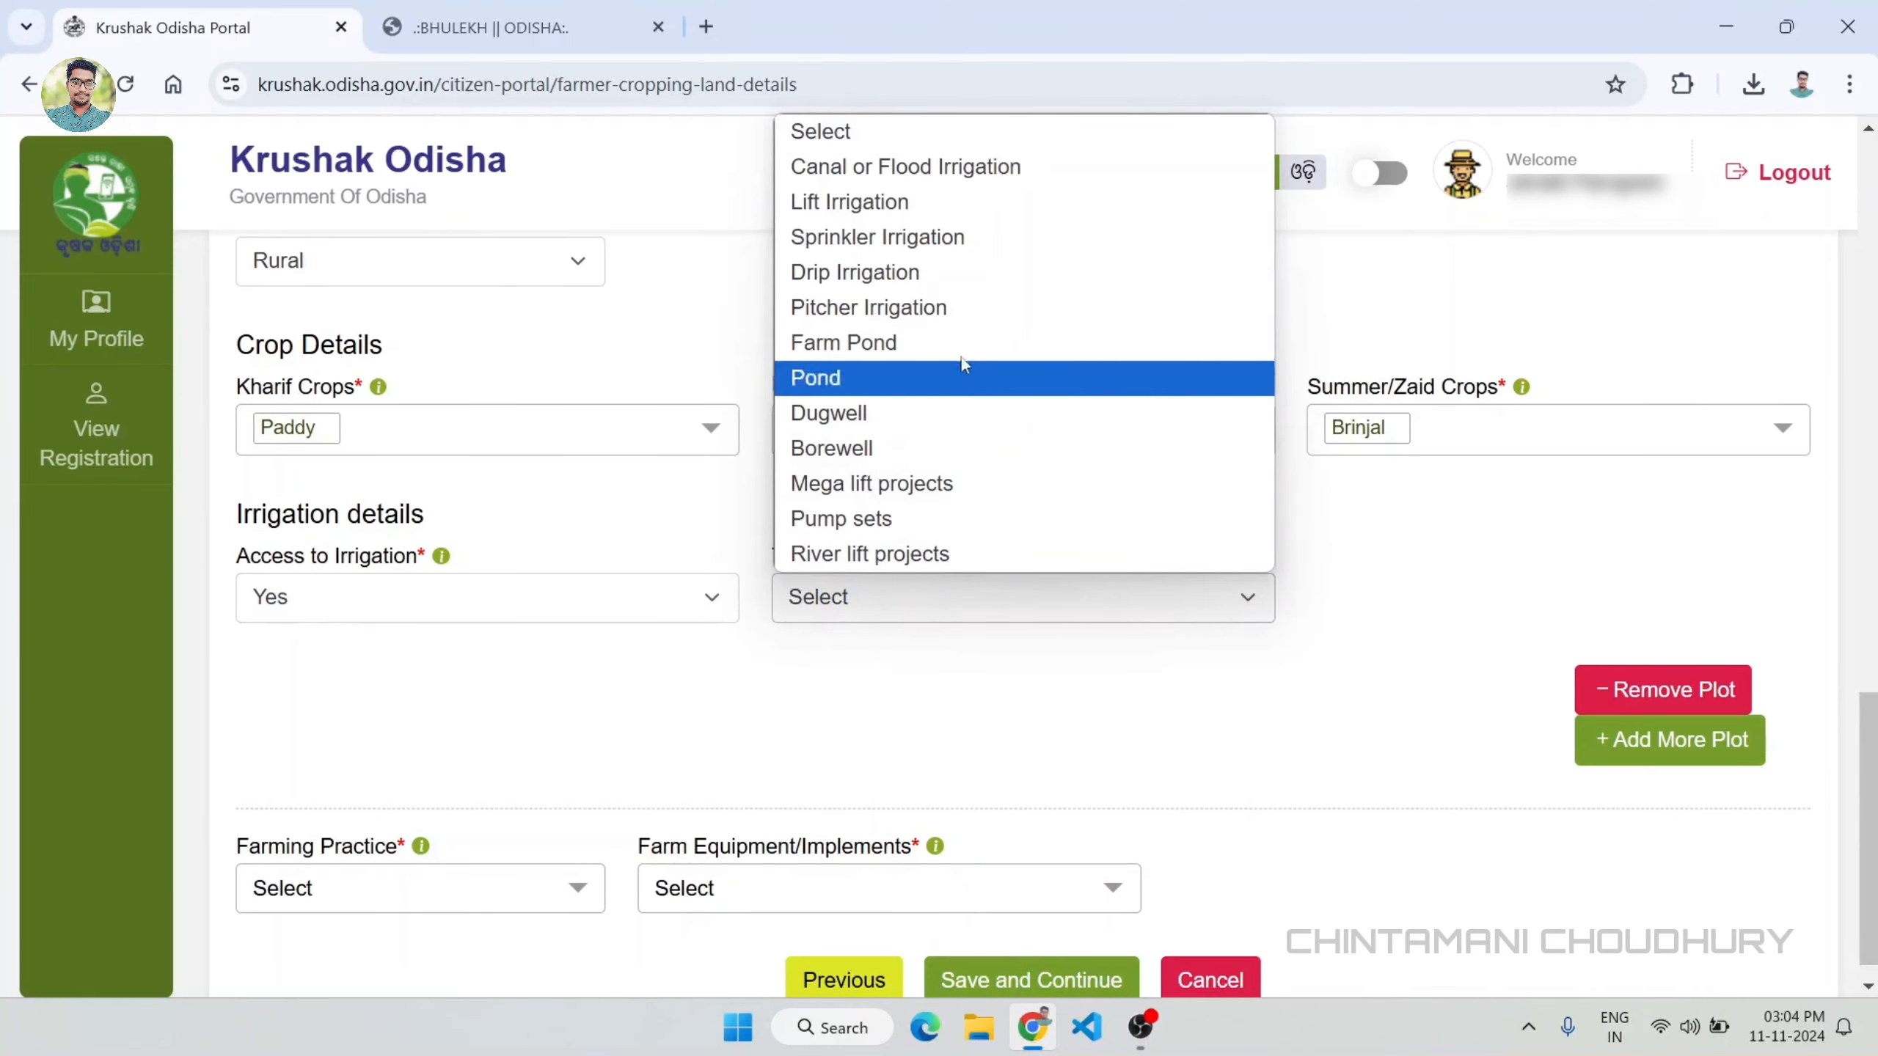
left_click(910, 166)
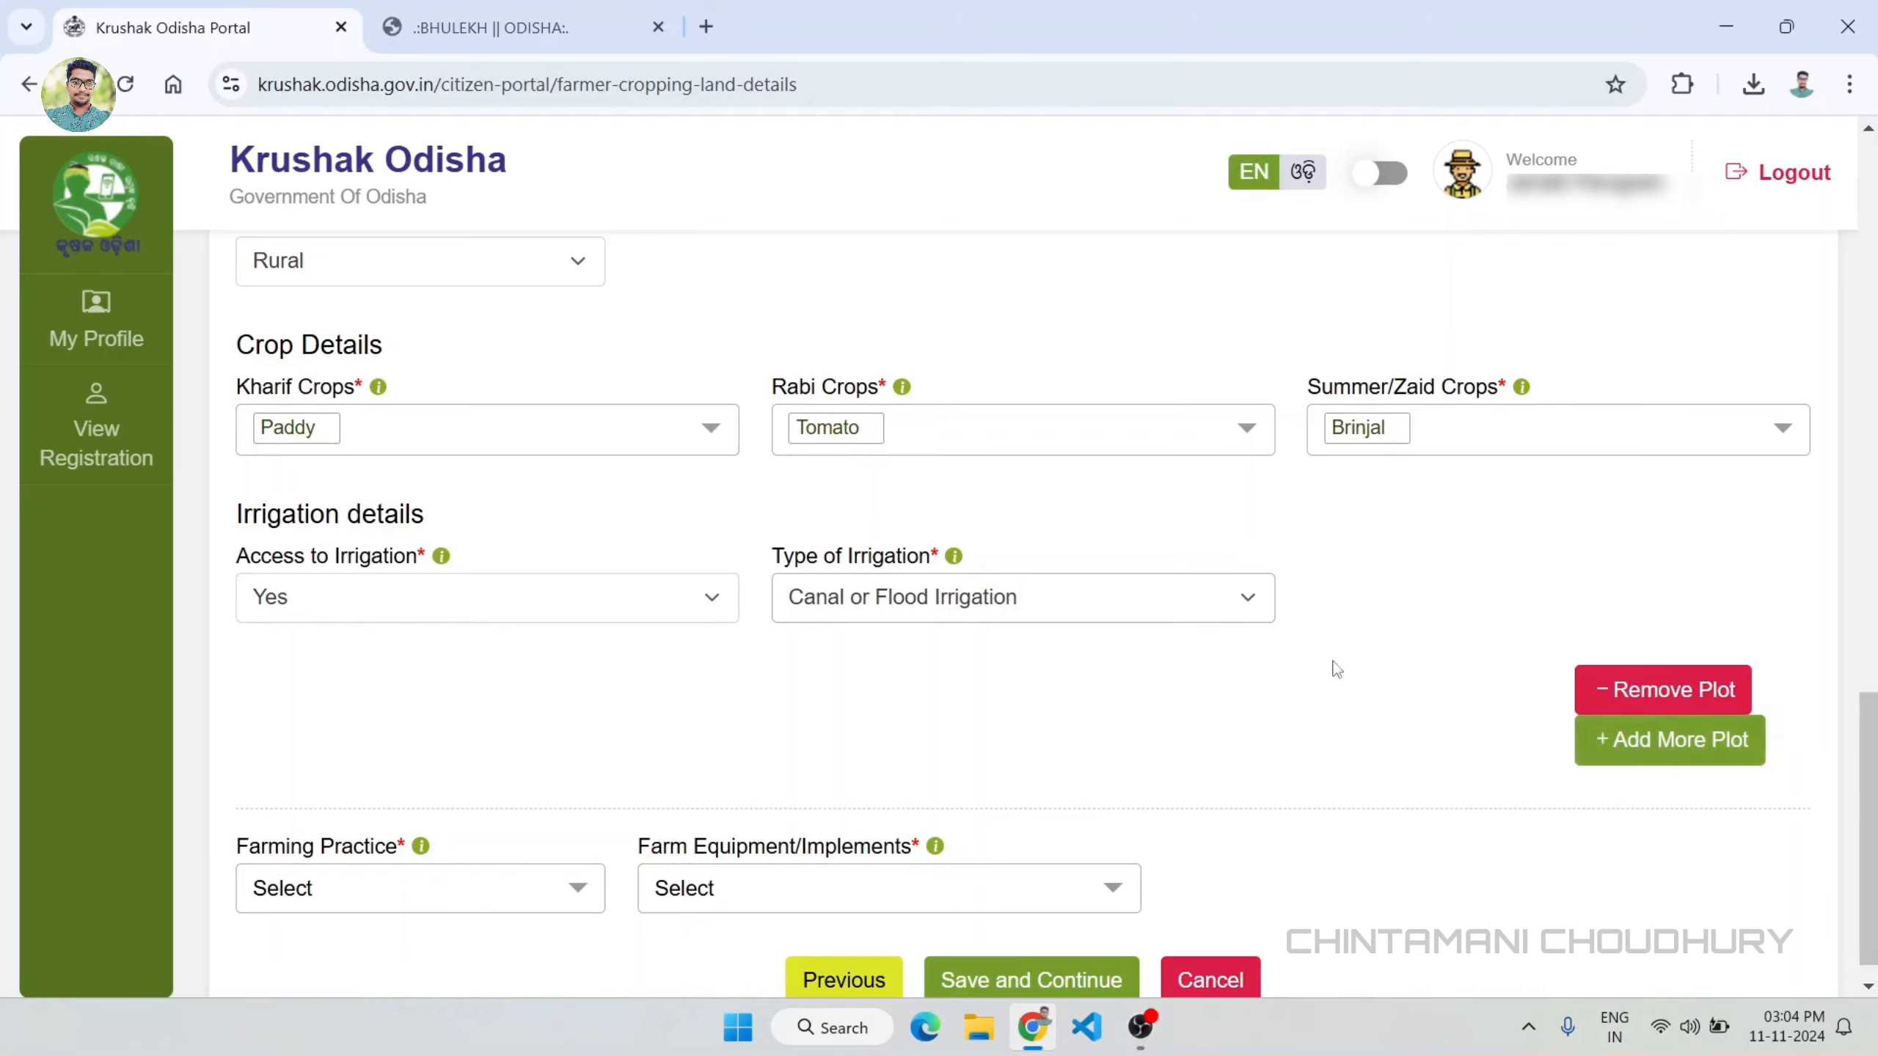
Step: Set the farming practice to Mixed Cropping in the cropping land details
scroll(1873, 711, "down", 1)
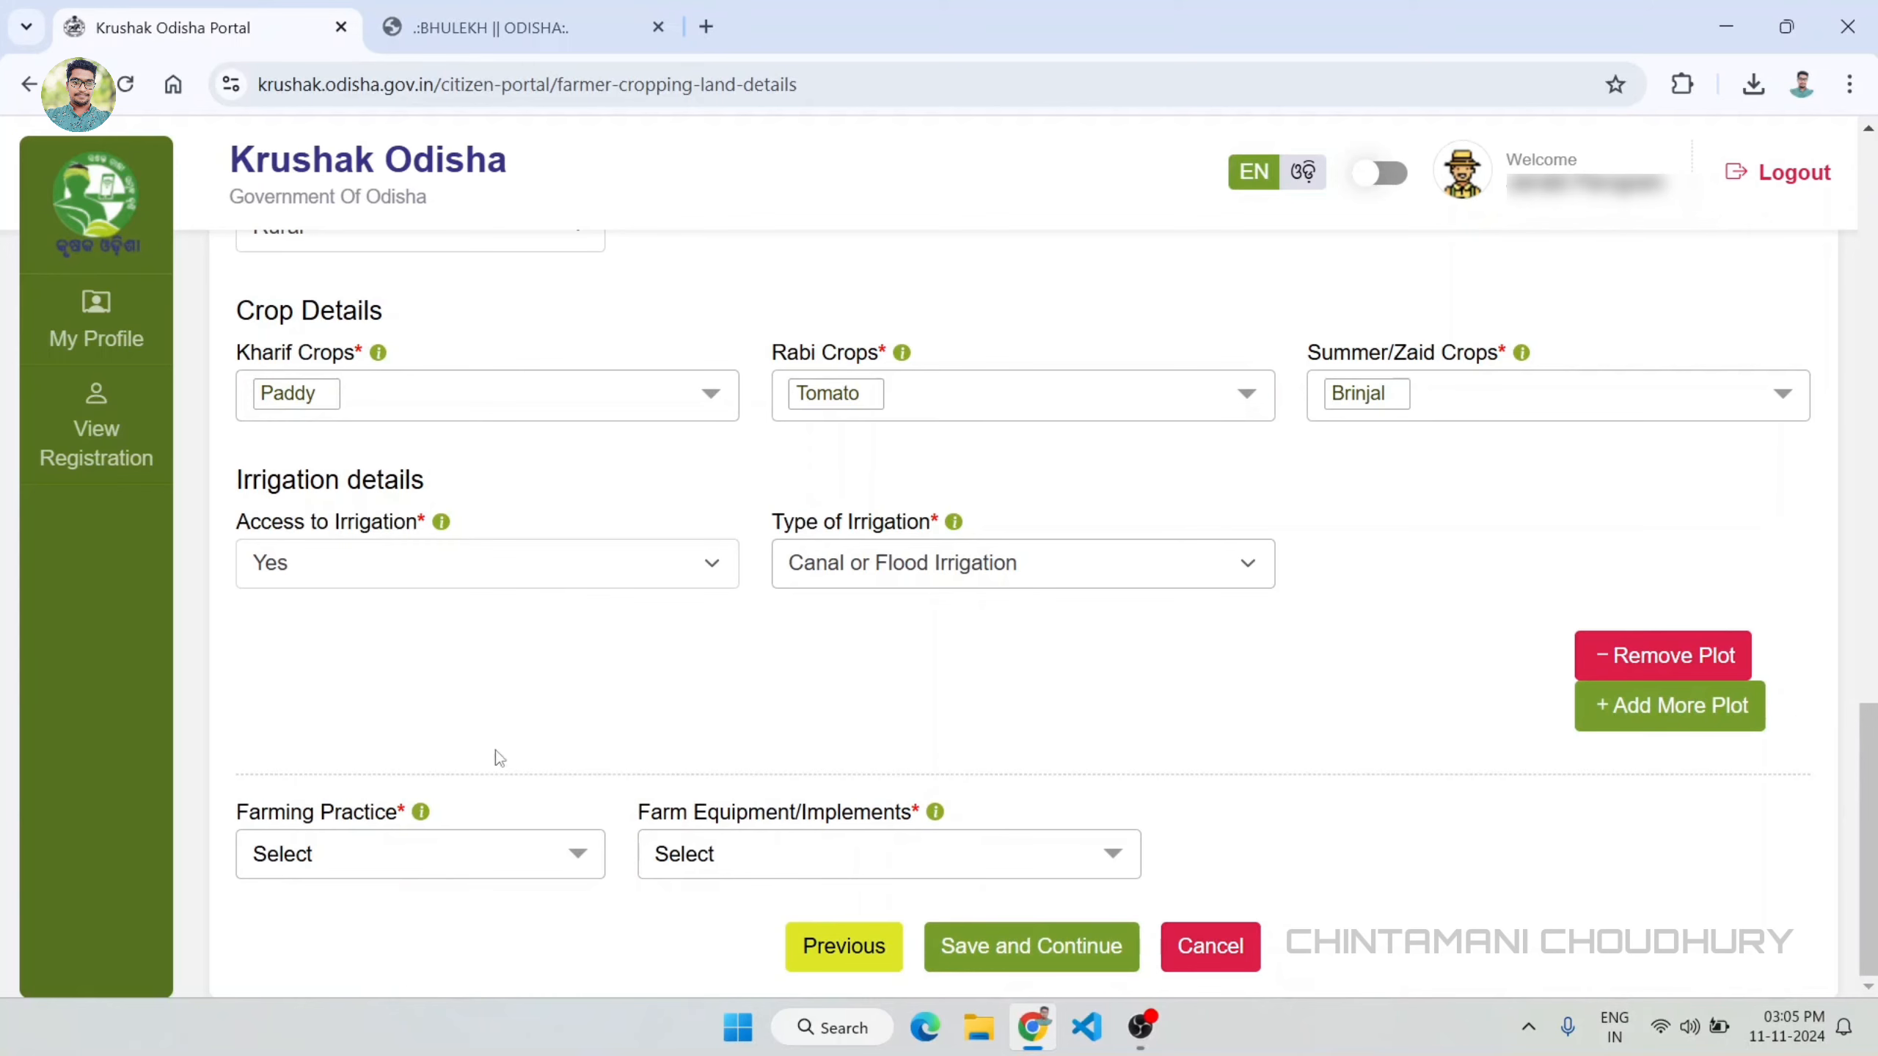
left_click(473, 850)
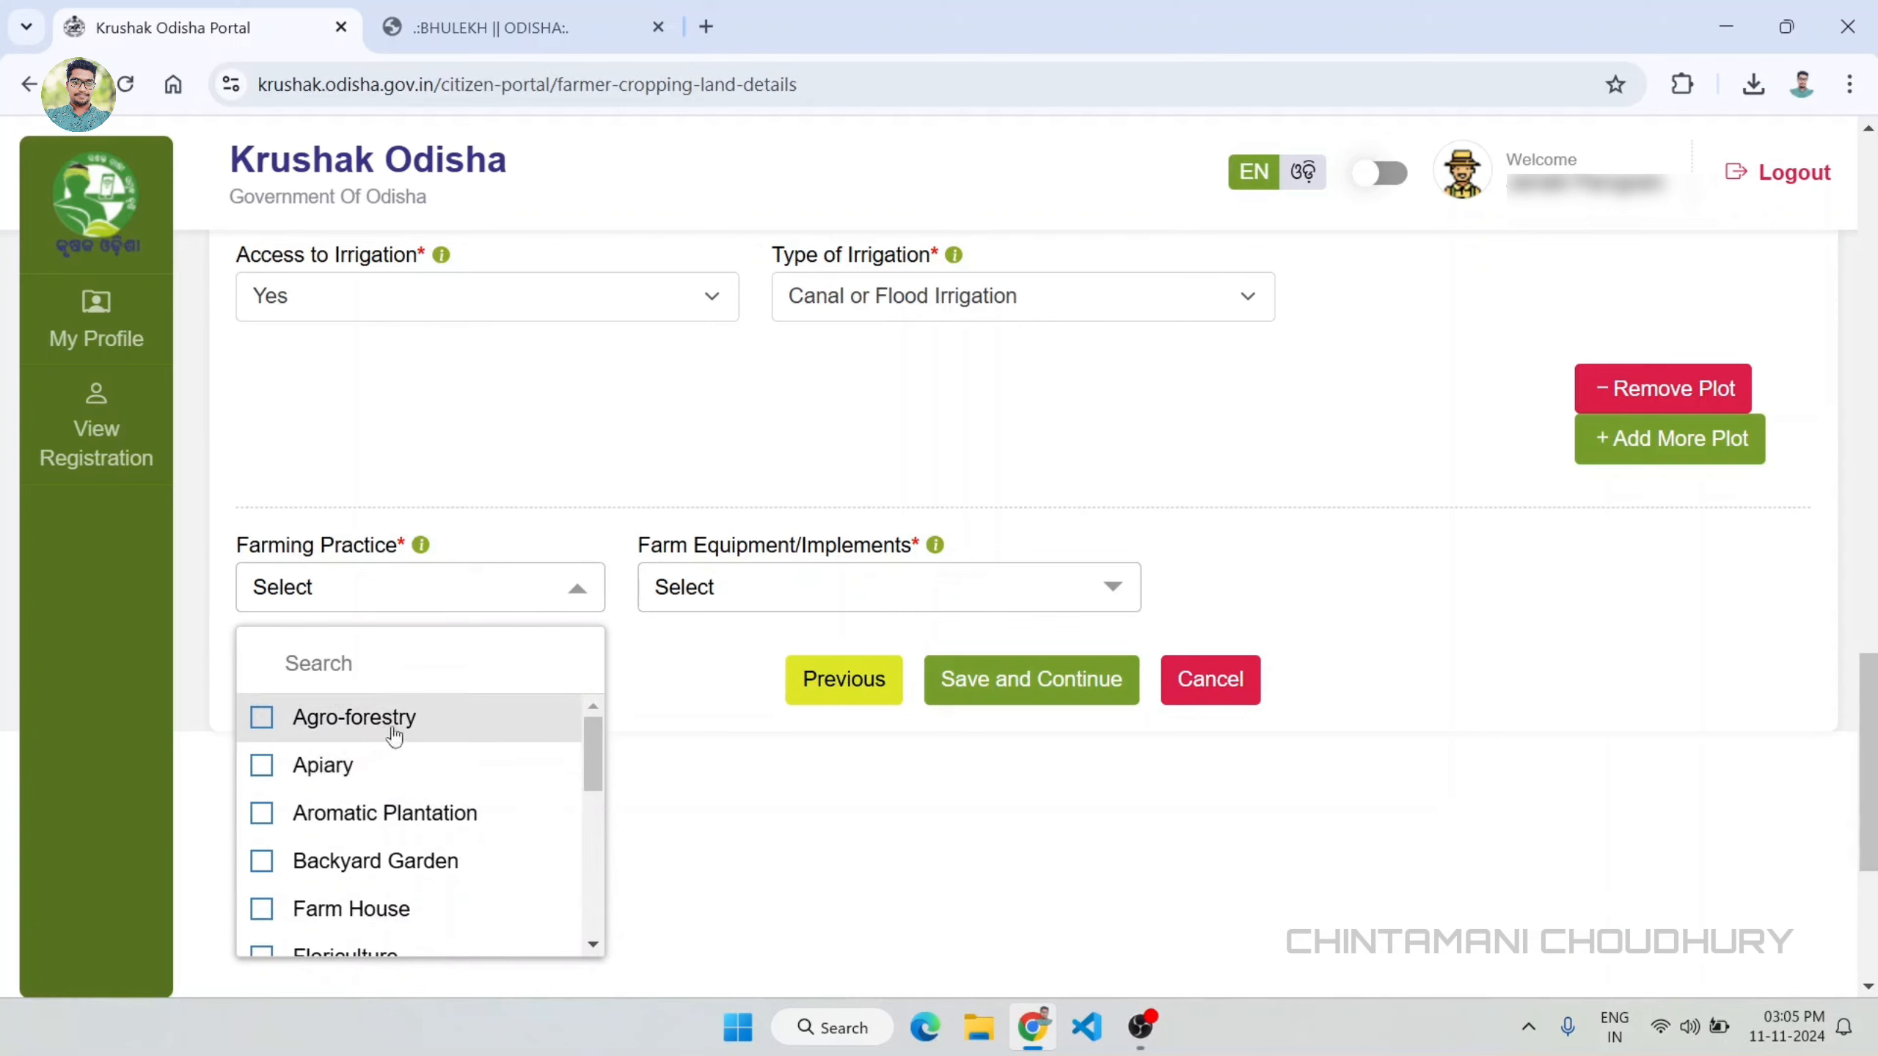
scroll(499, 739, "down", 4)
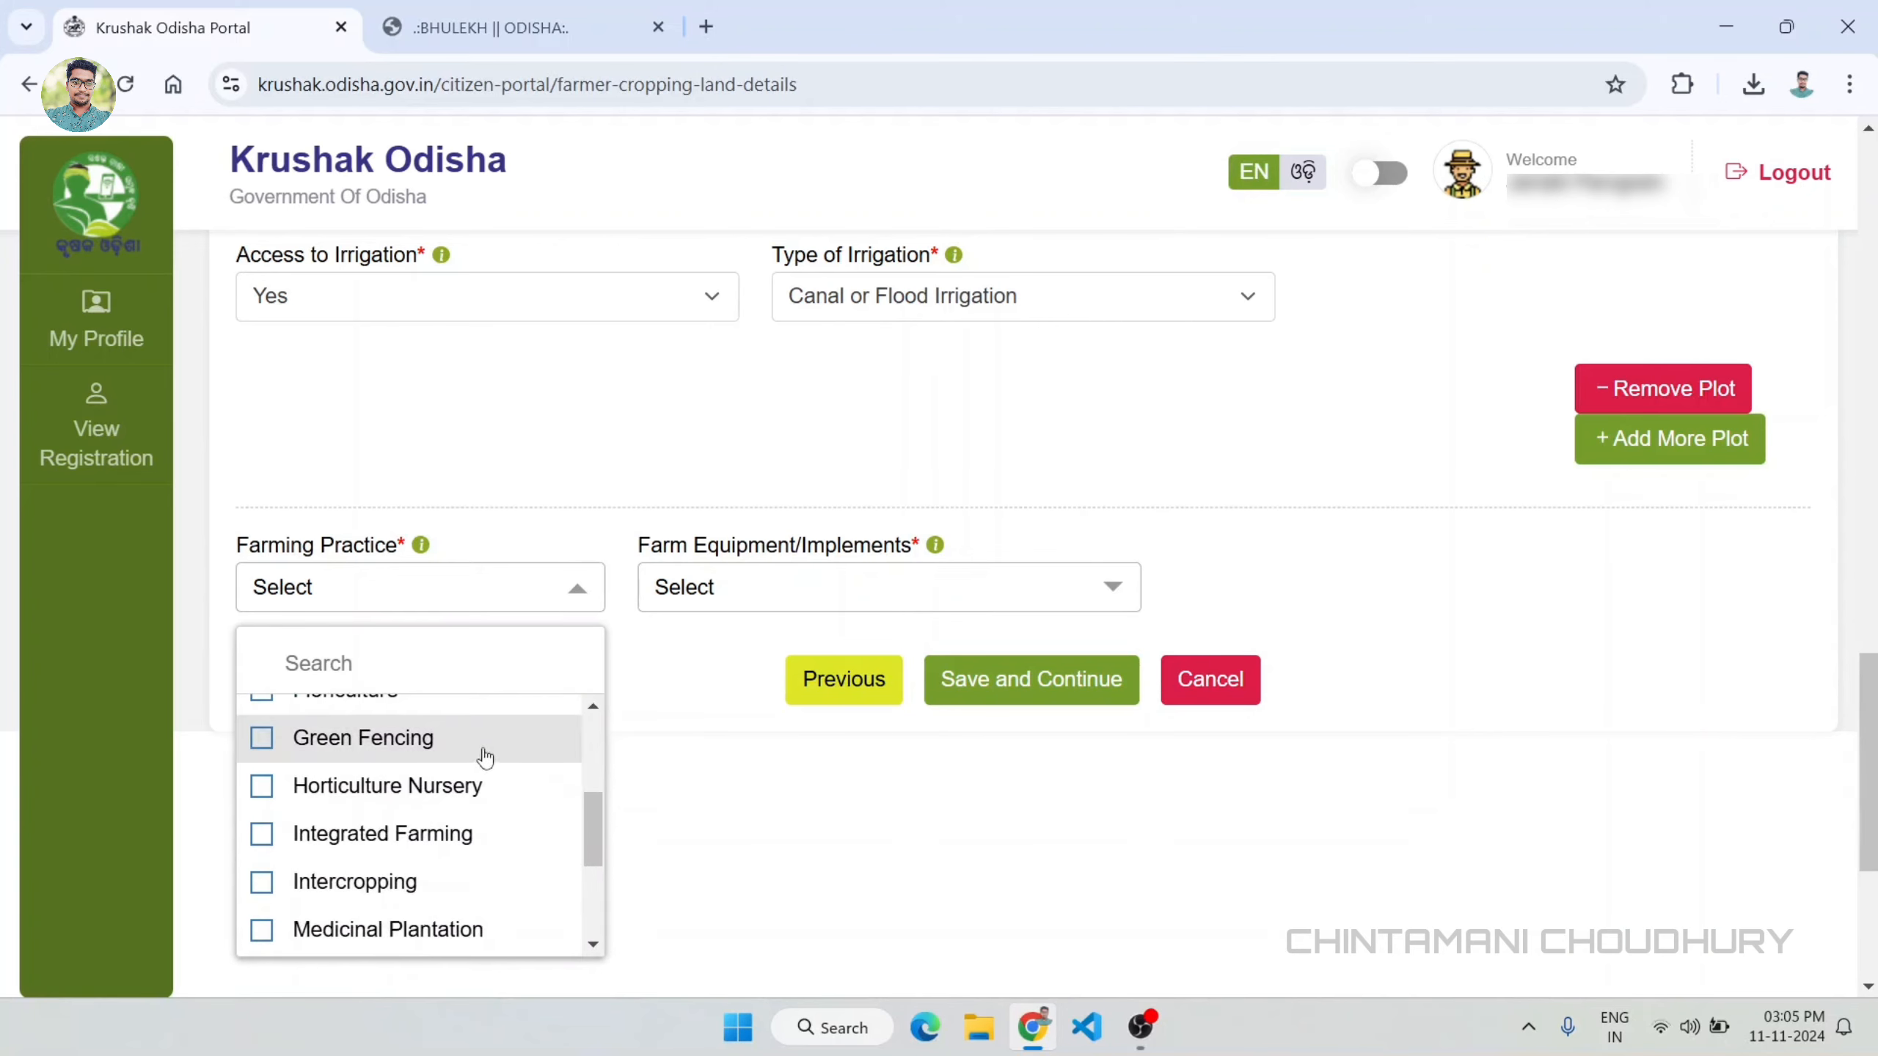
scroll(488, 751, "down", 2)
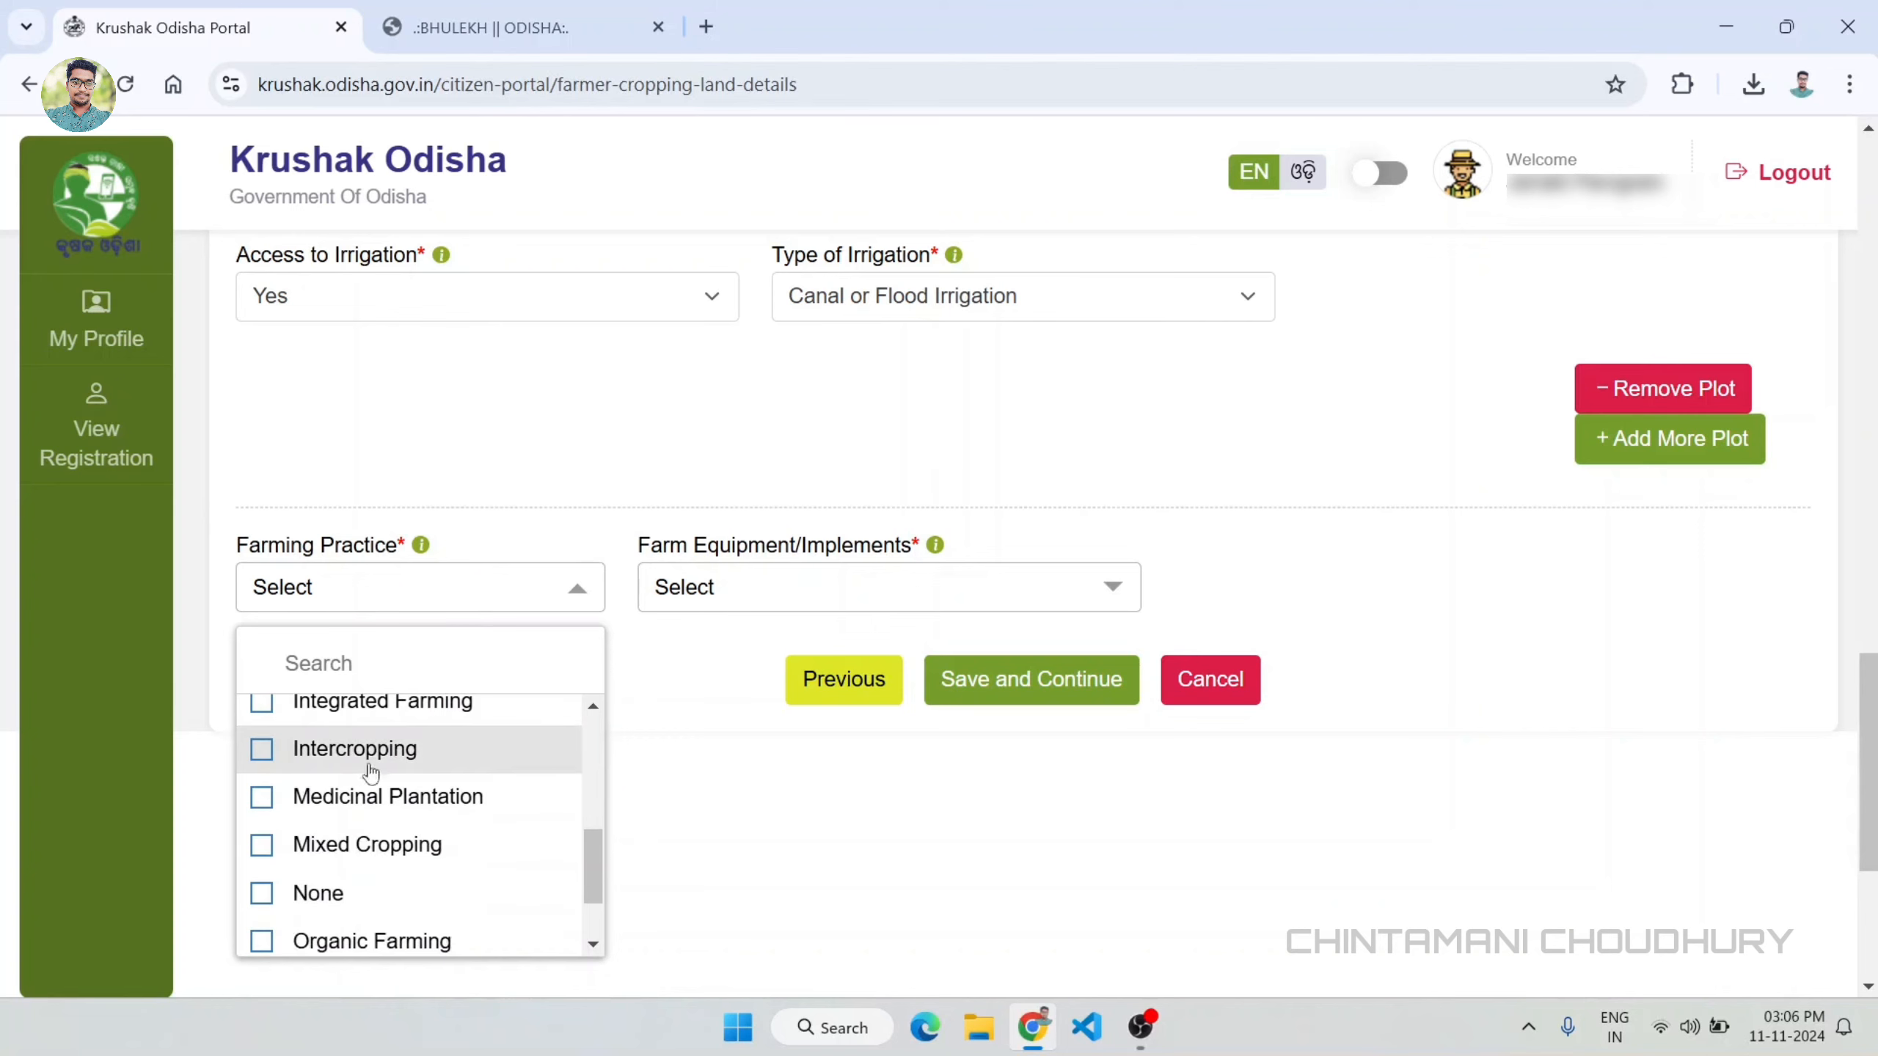
scroll(425, 758, "down", 2)
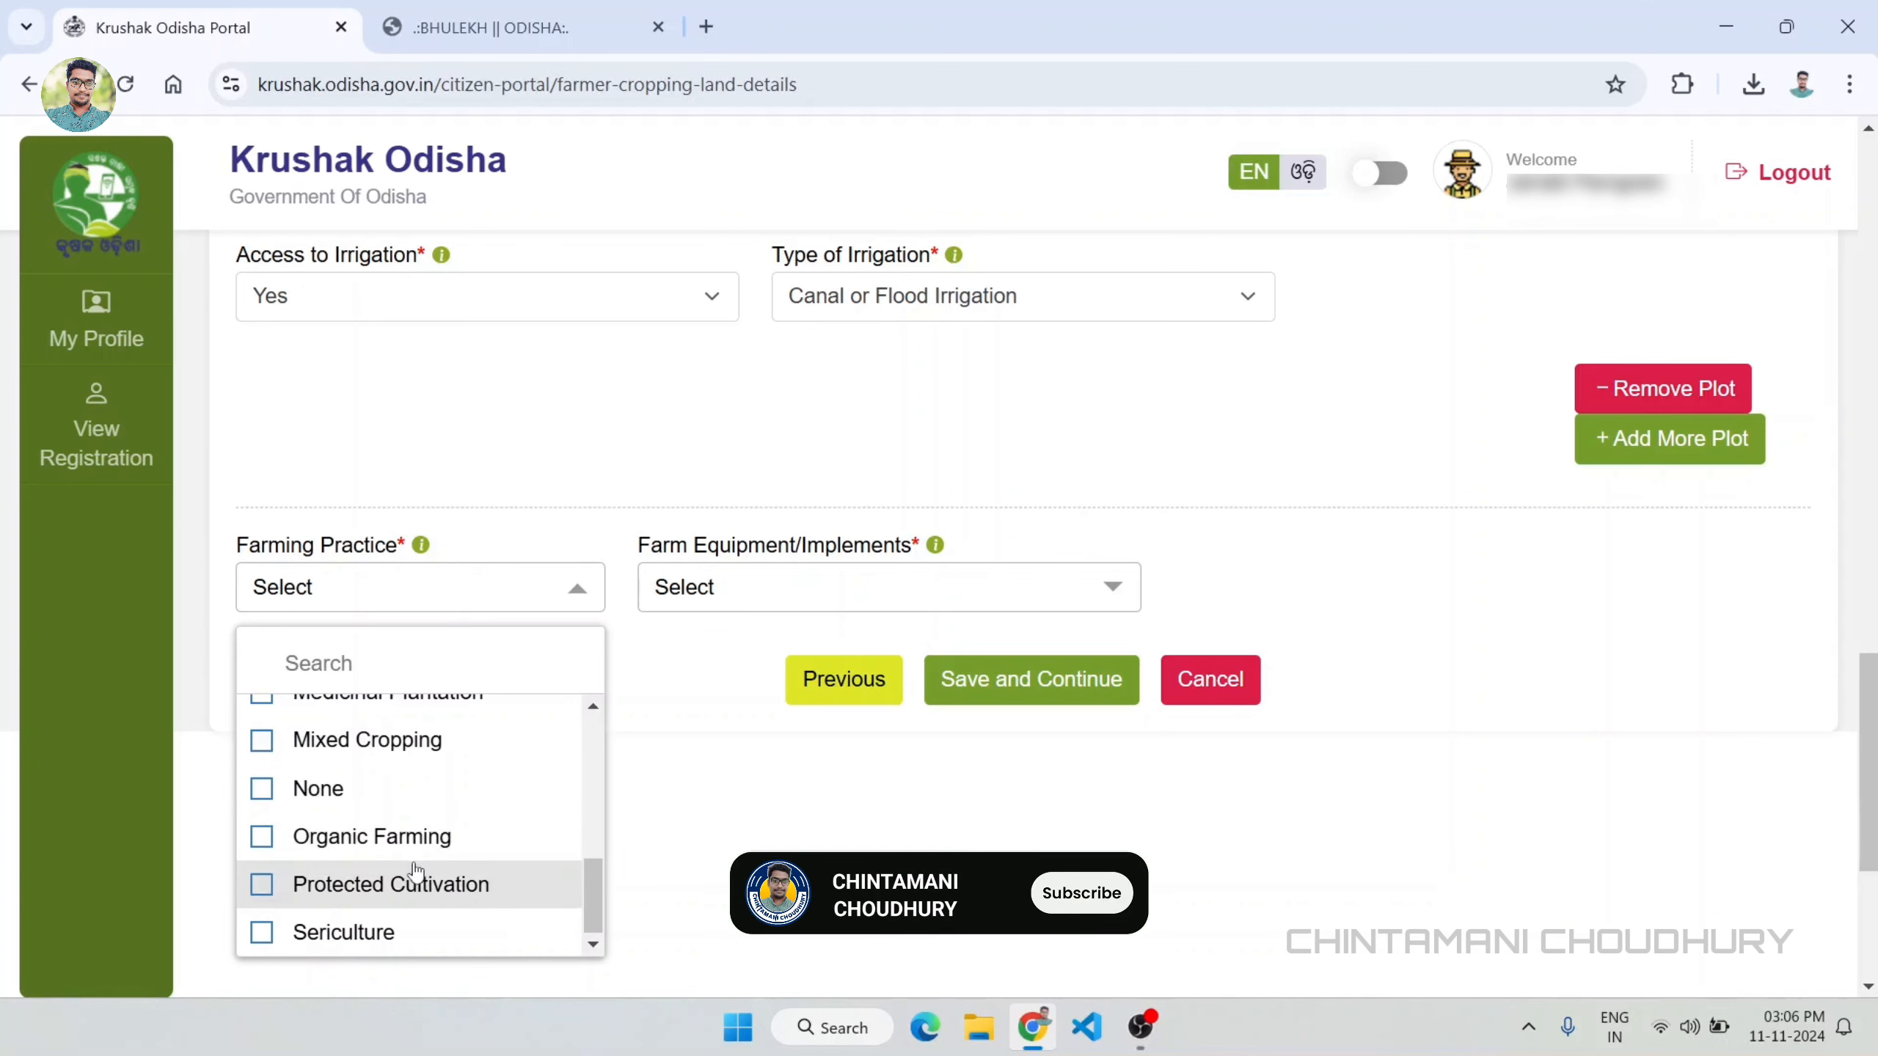
scroll(266, 888, "up", 3)
left_click(279, 887)
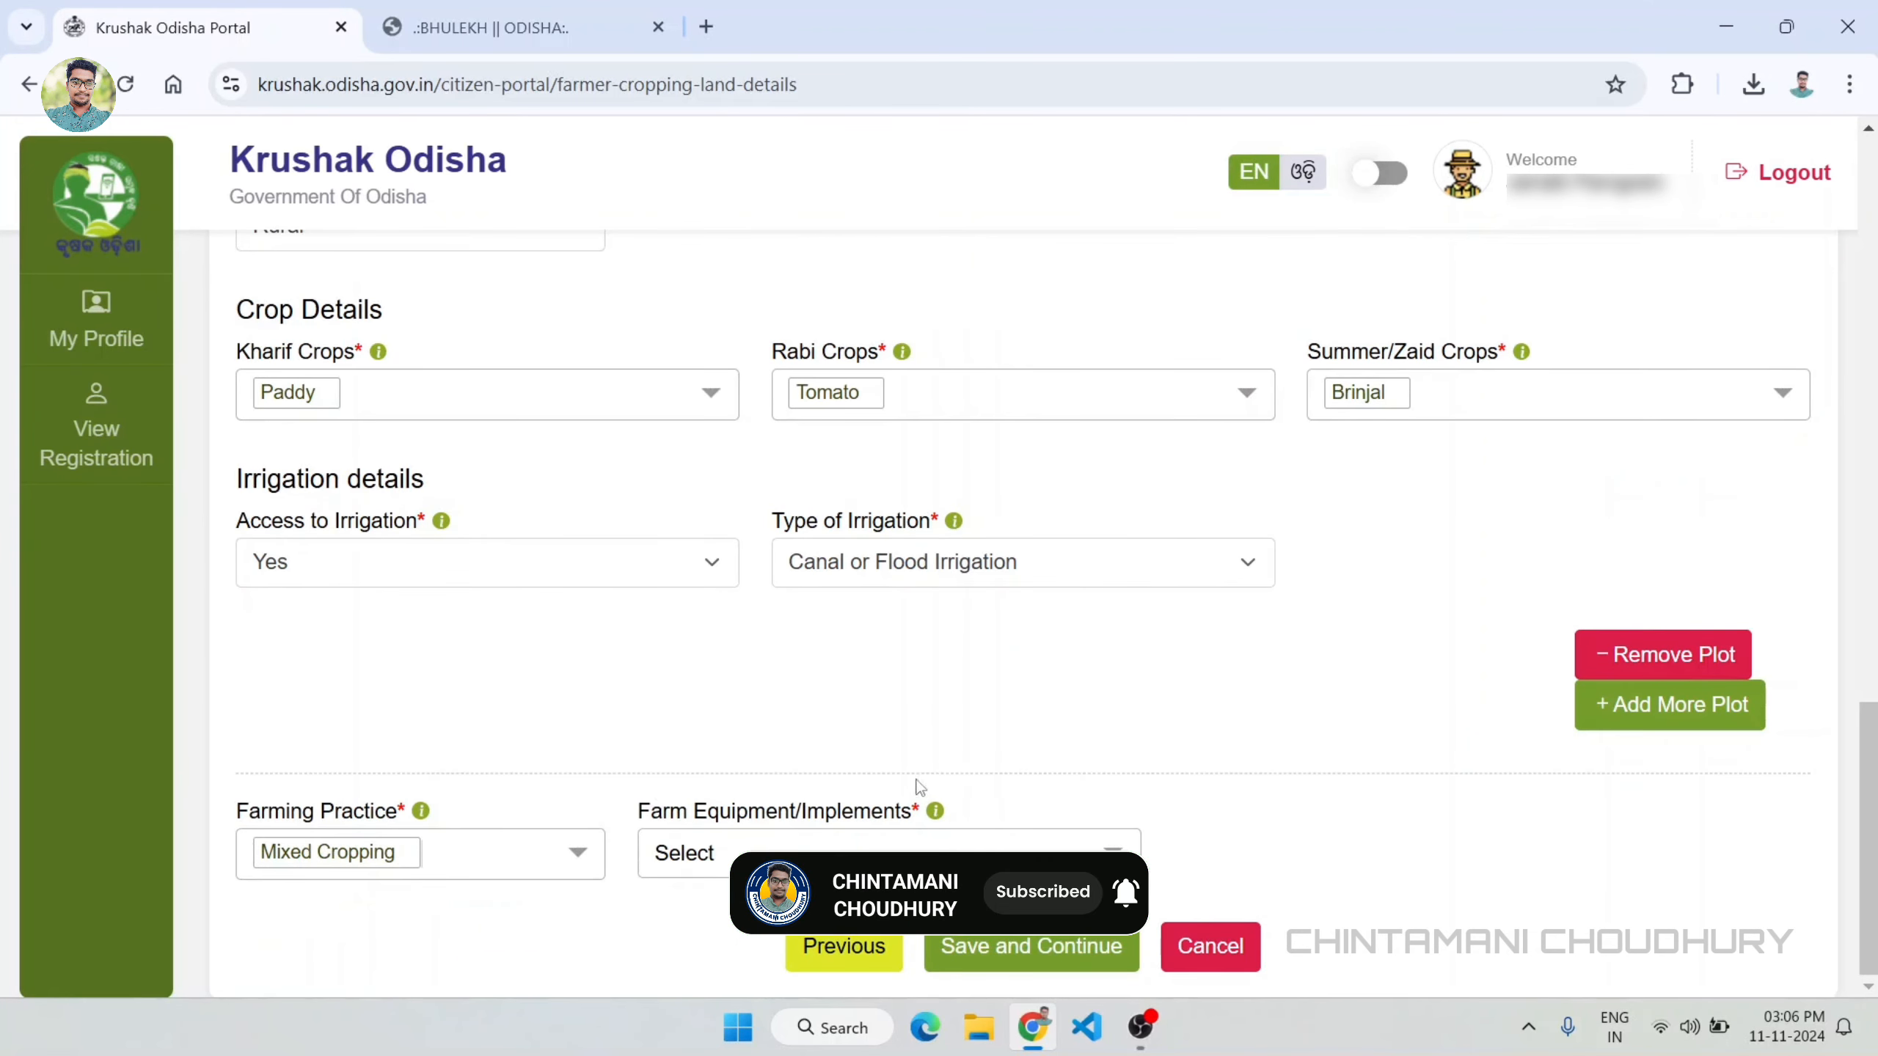
Step: Set the farm equipment/implements to Sprayer in the cropping land details
left_click(1073, 847)
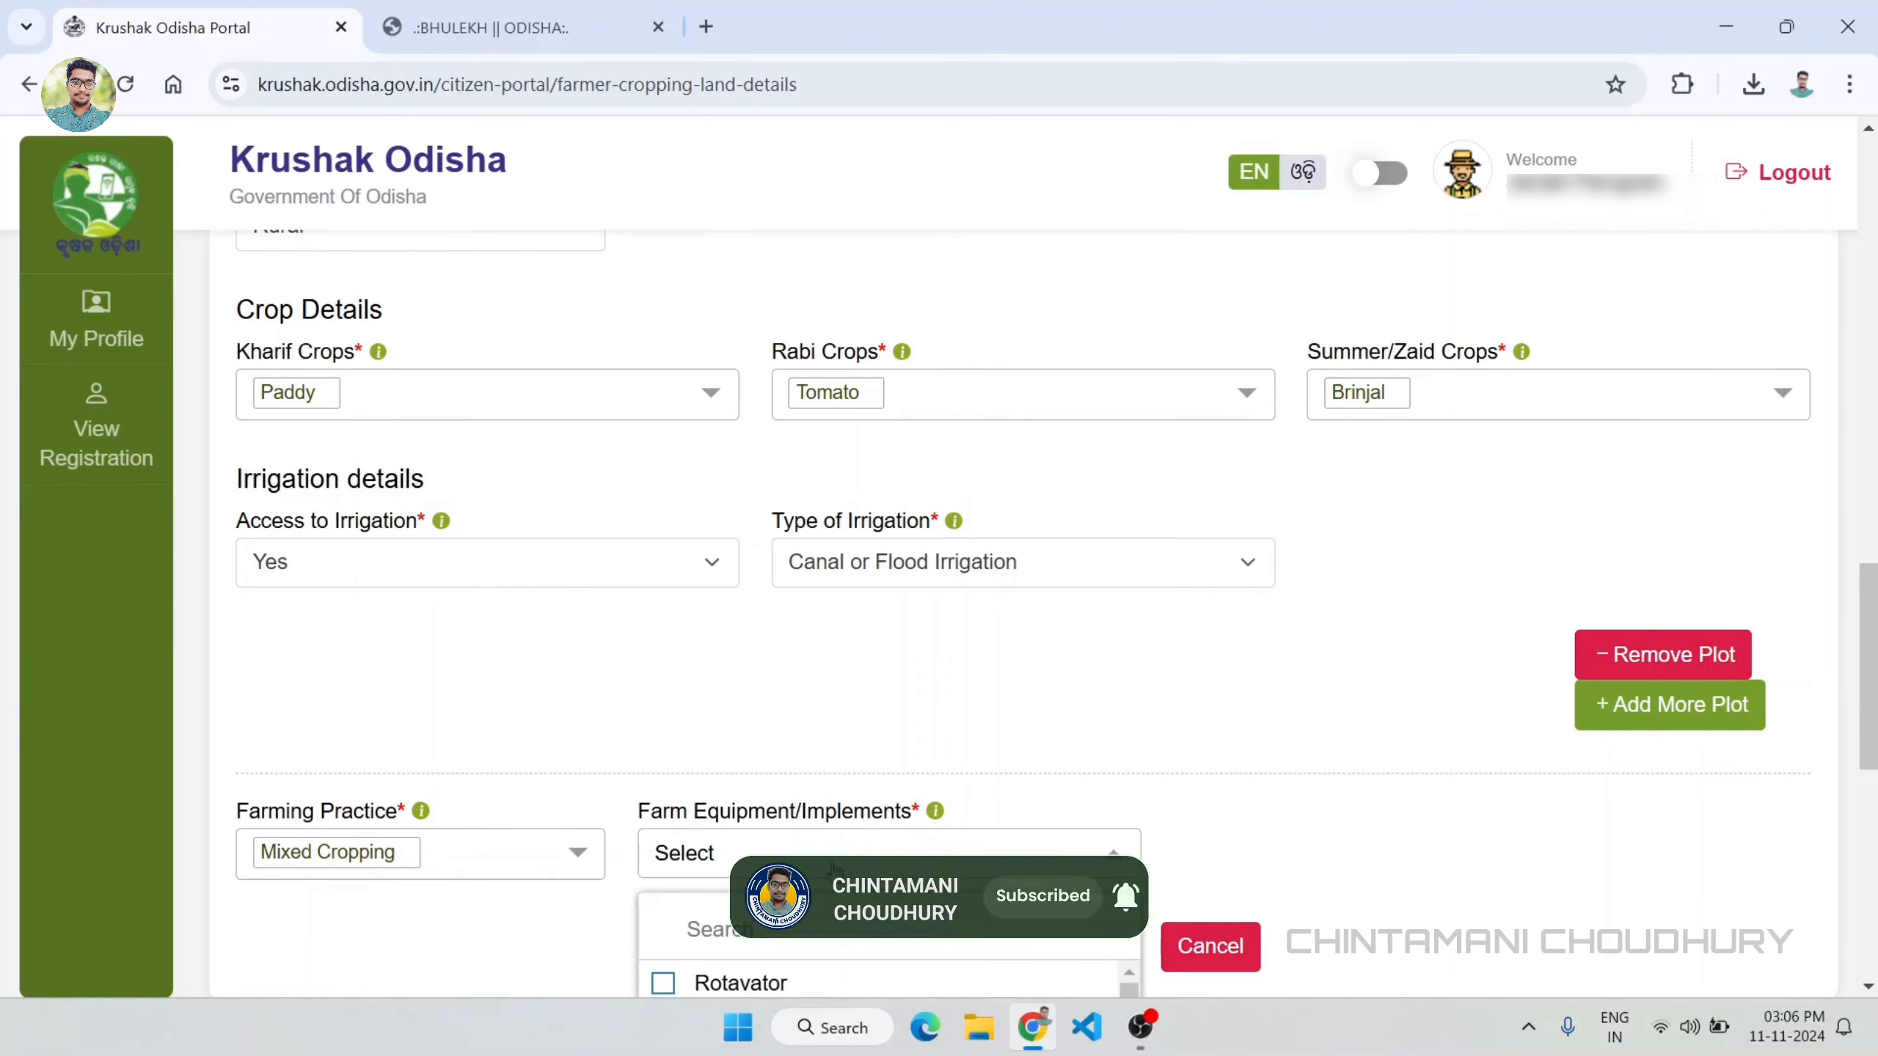
scroll(1073, 858, "down", 5)
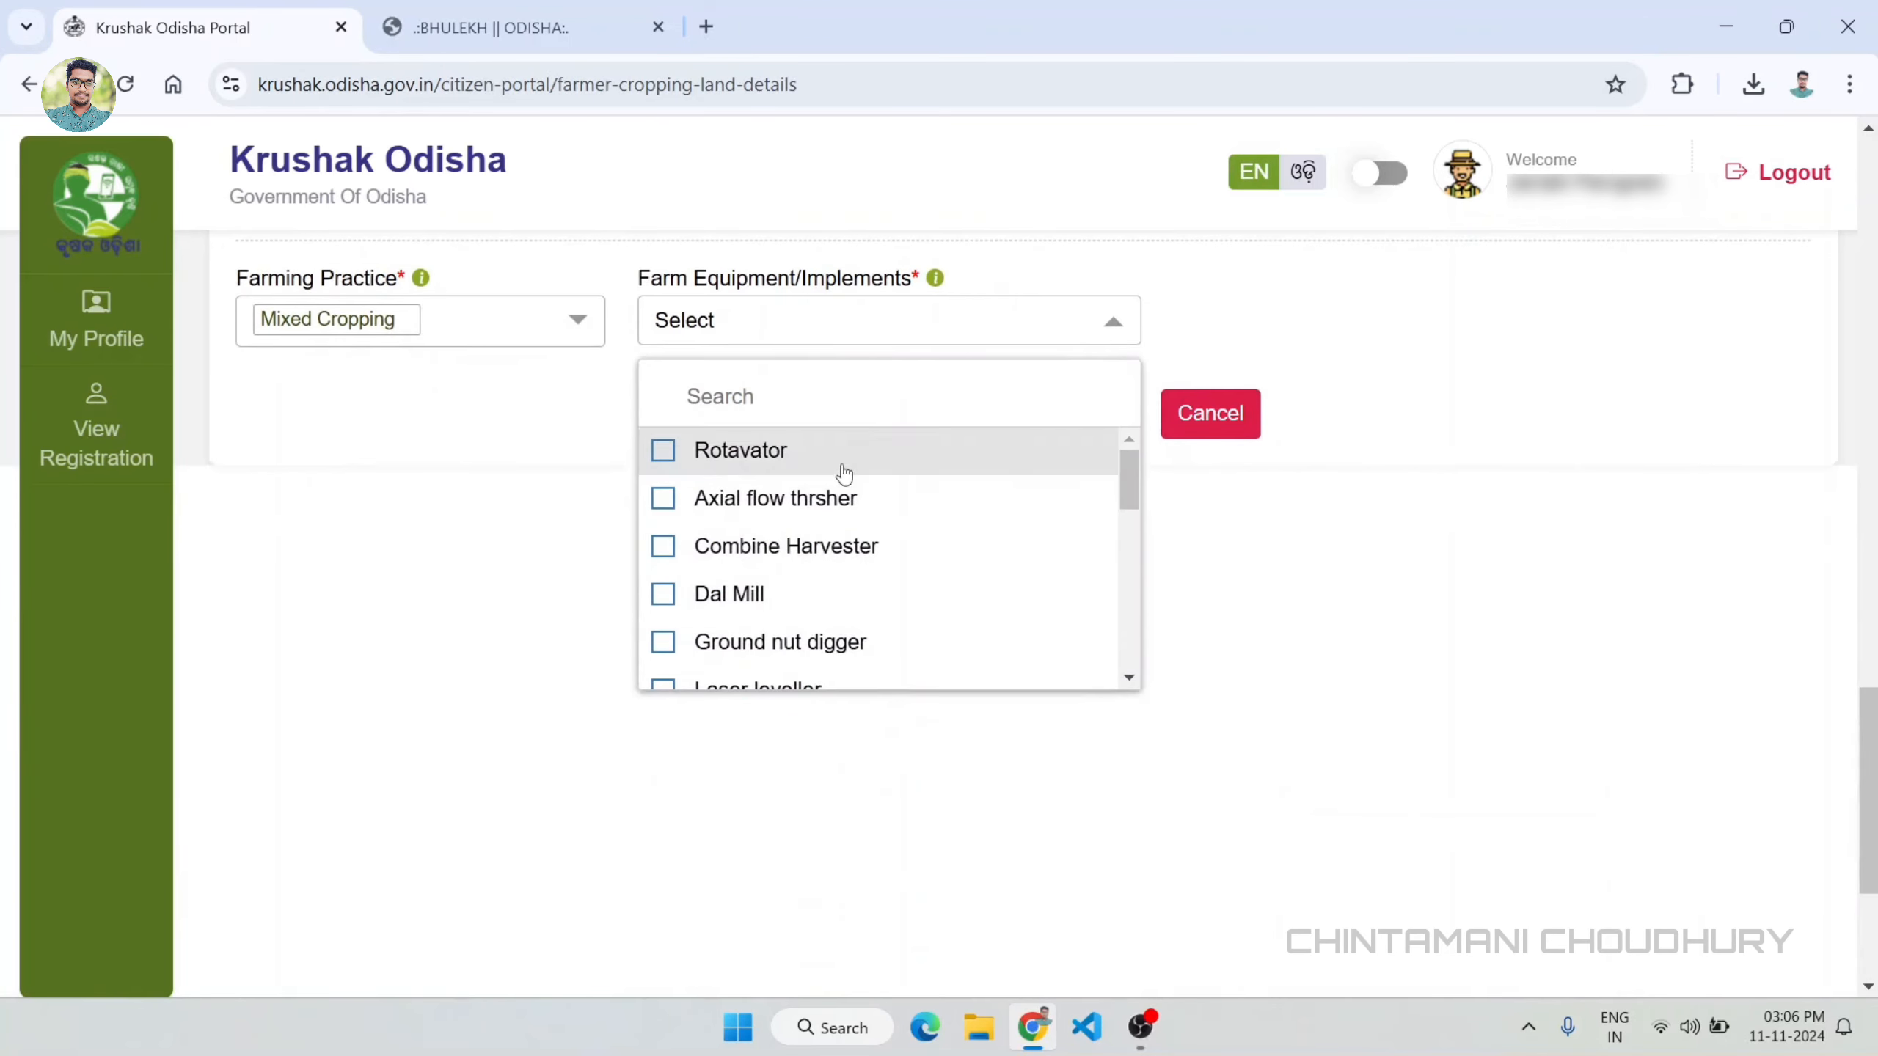
scroll(911, 575, "down", 3)
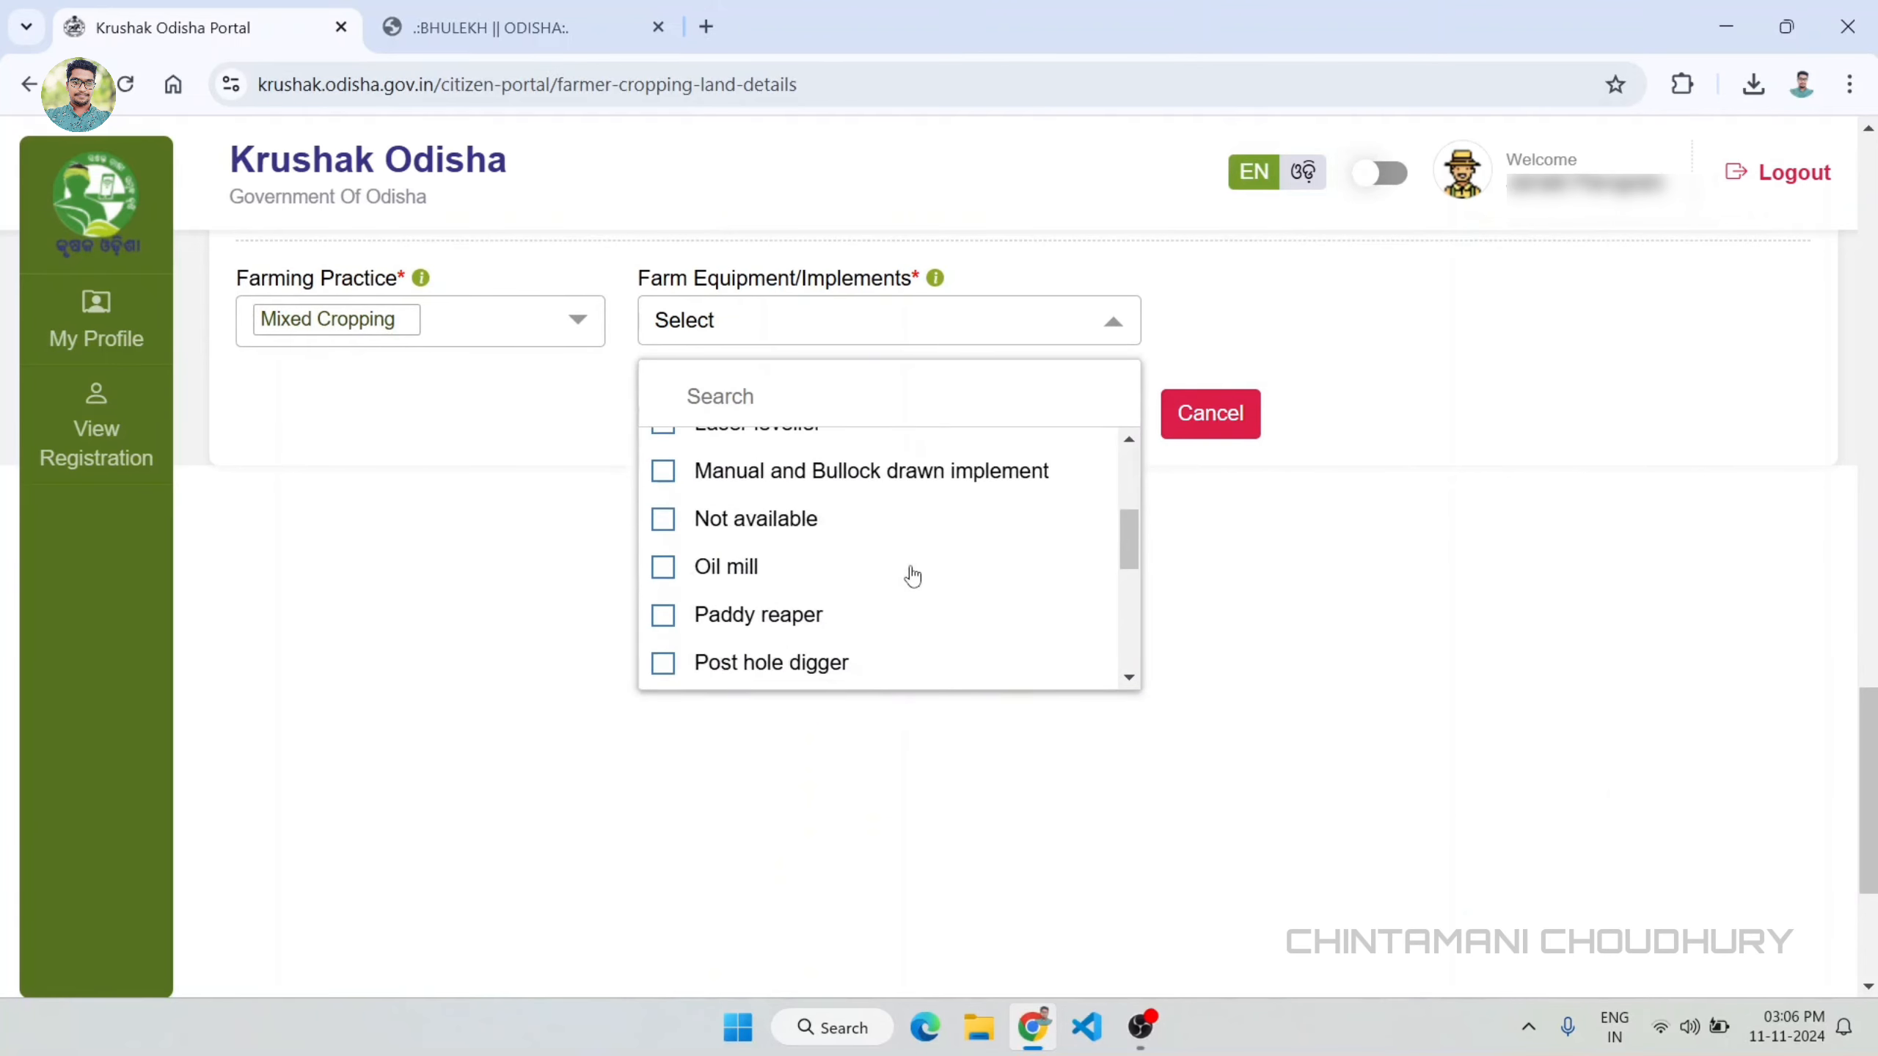
scroll(911, 575, "down", 2)
scroll(895, 511, "down", 3)
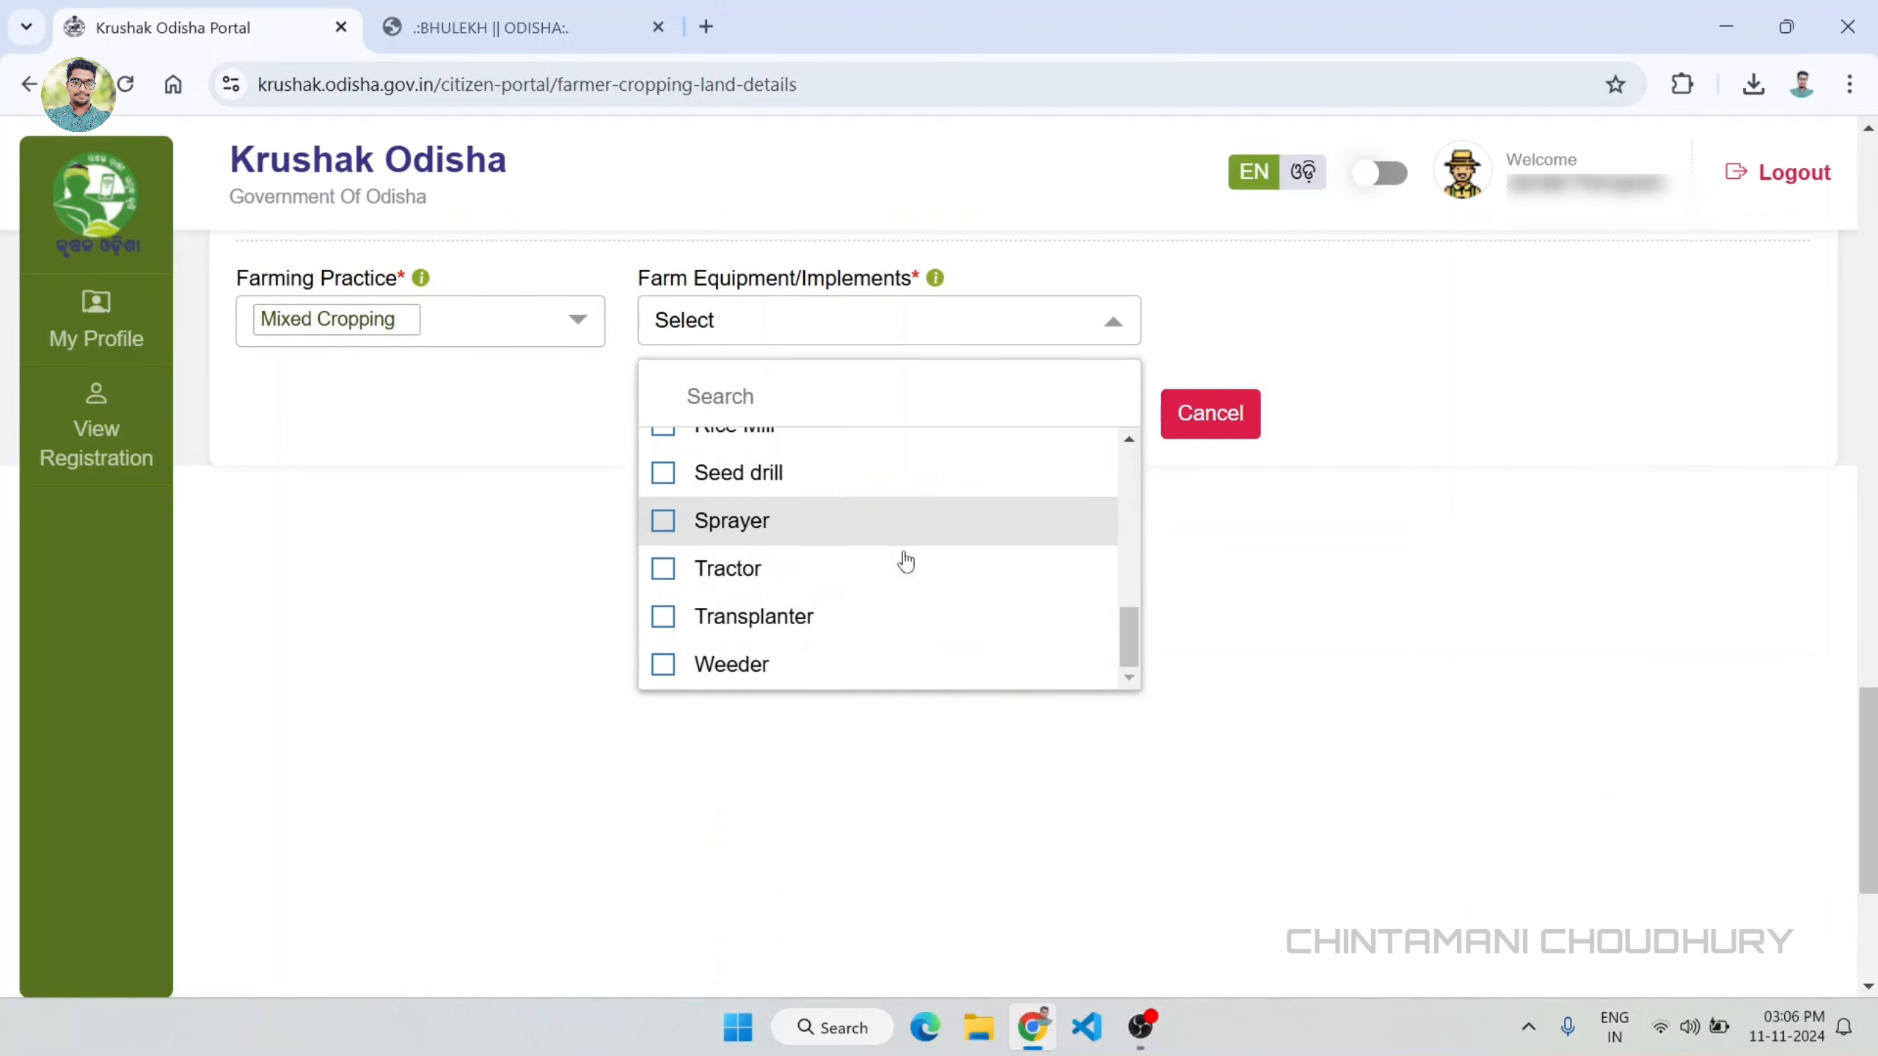
left_click(663, 521)
scroll(835, 554, "up", 5)
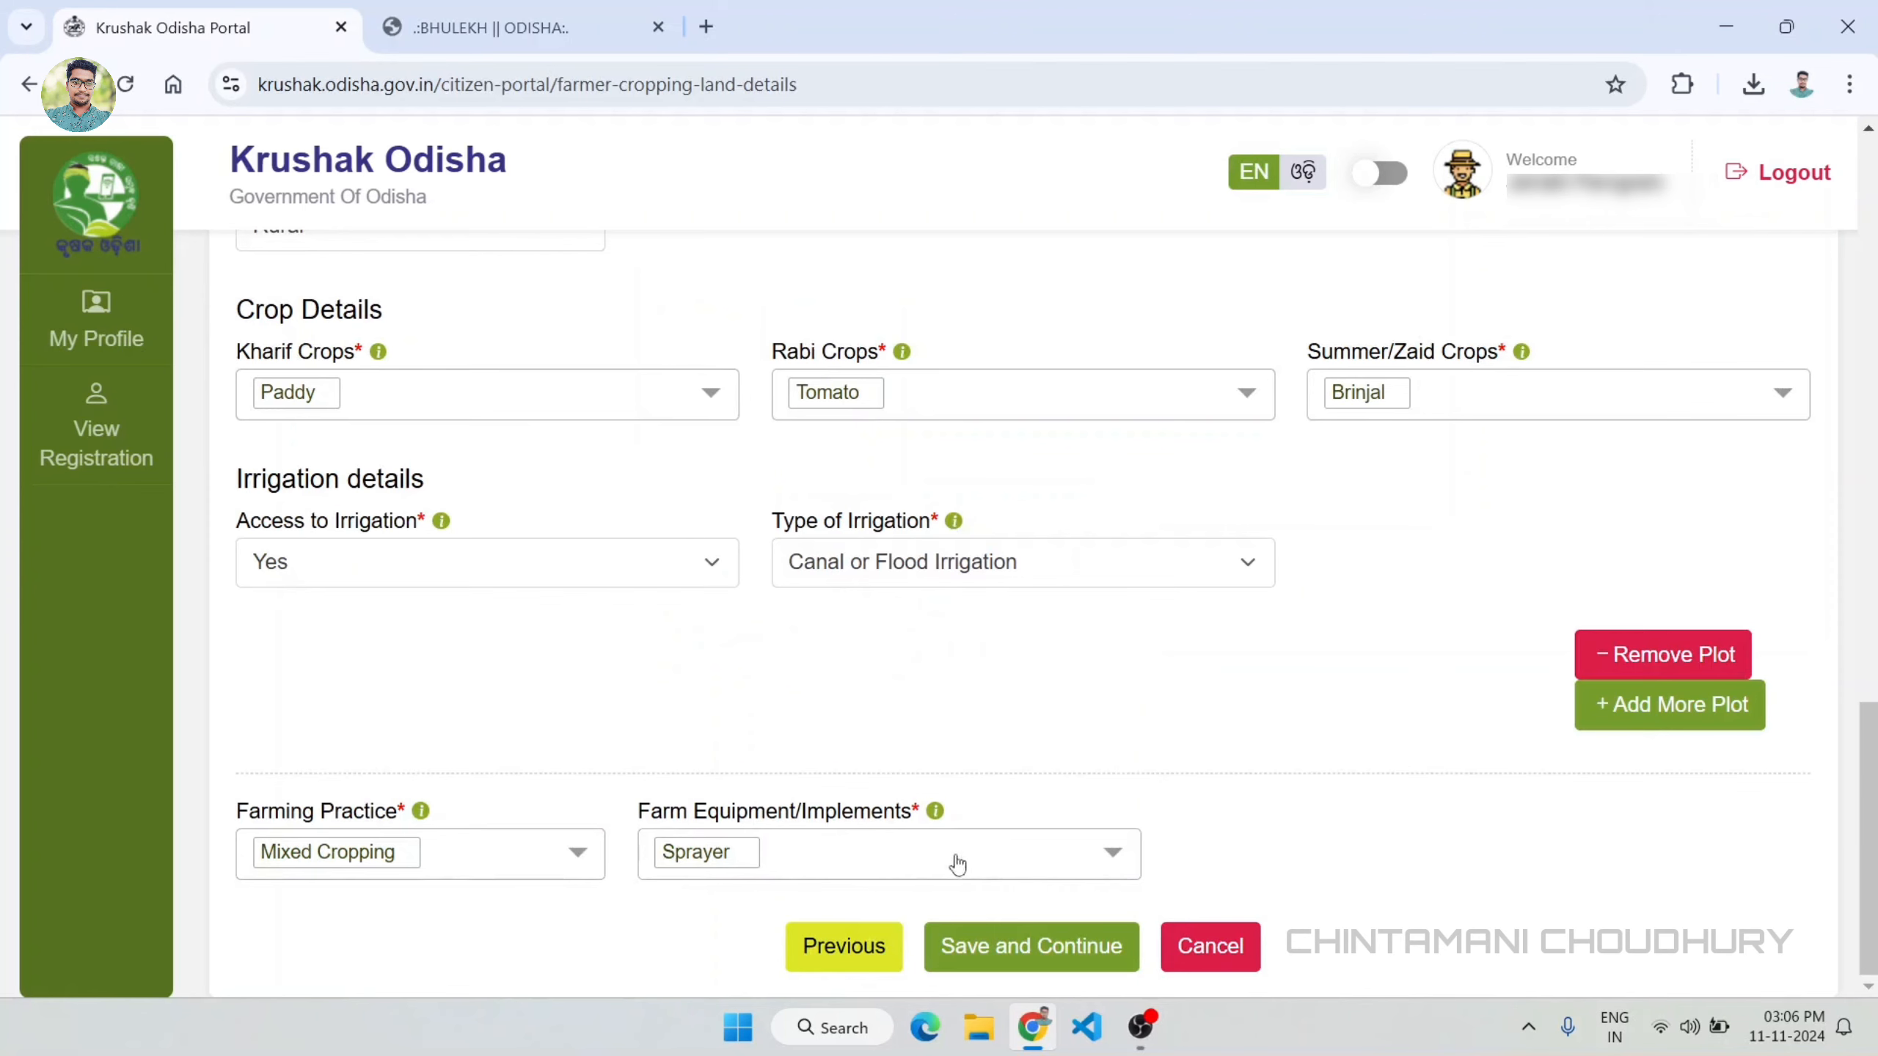
left_click(989, 846)
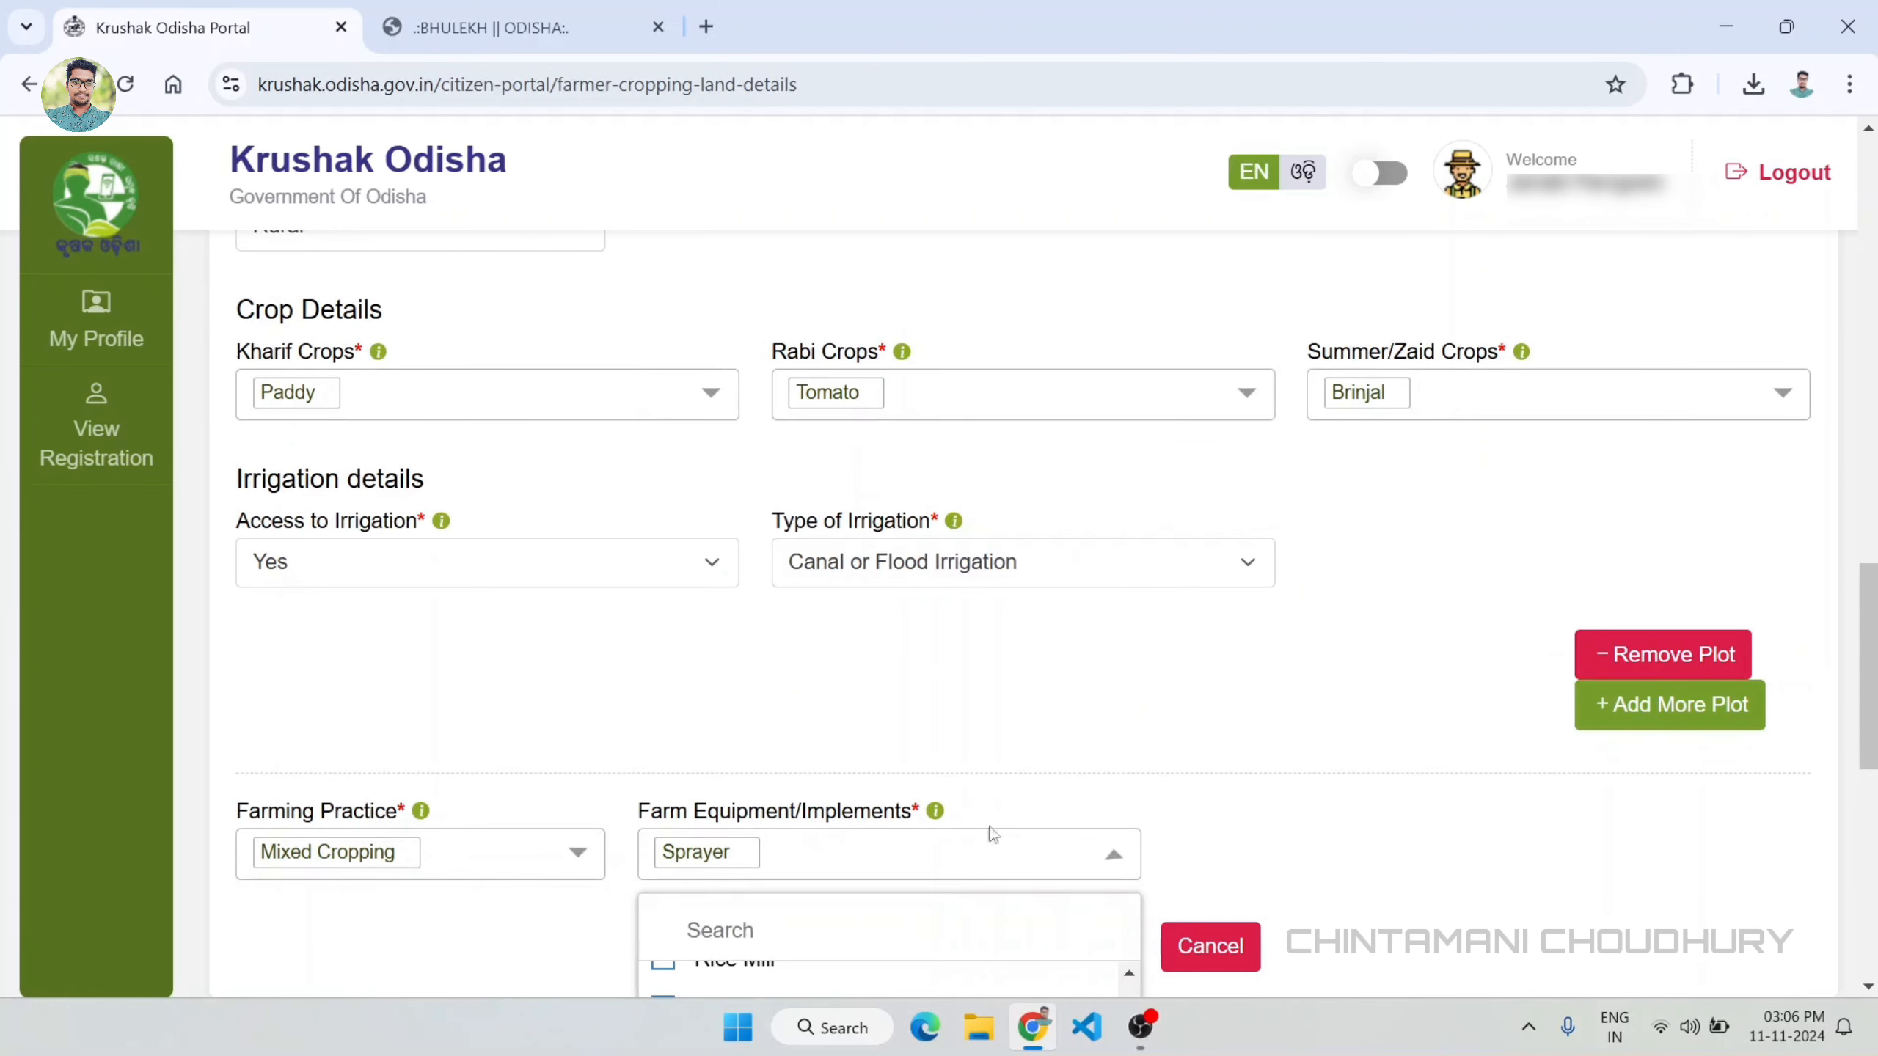
scroll(989, 843, "down", 4)
scroll(843, 787, "up", 5)
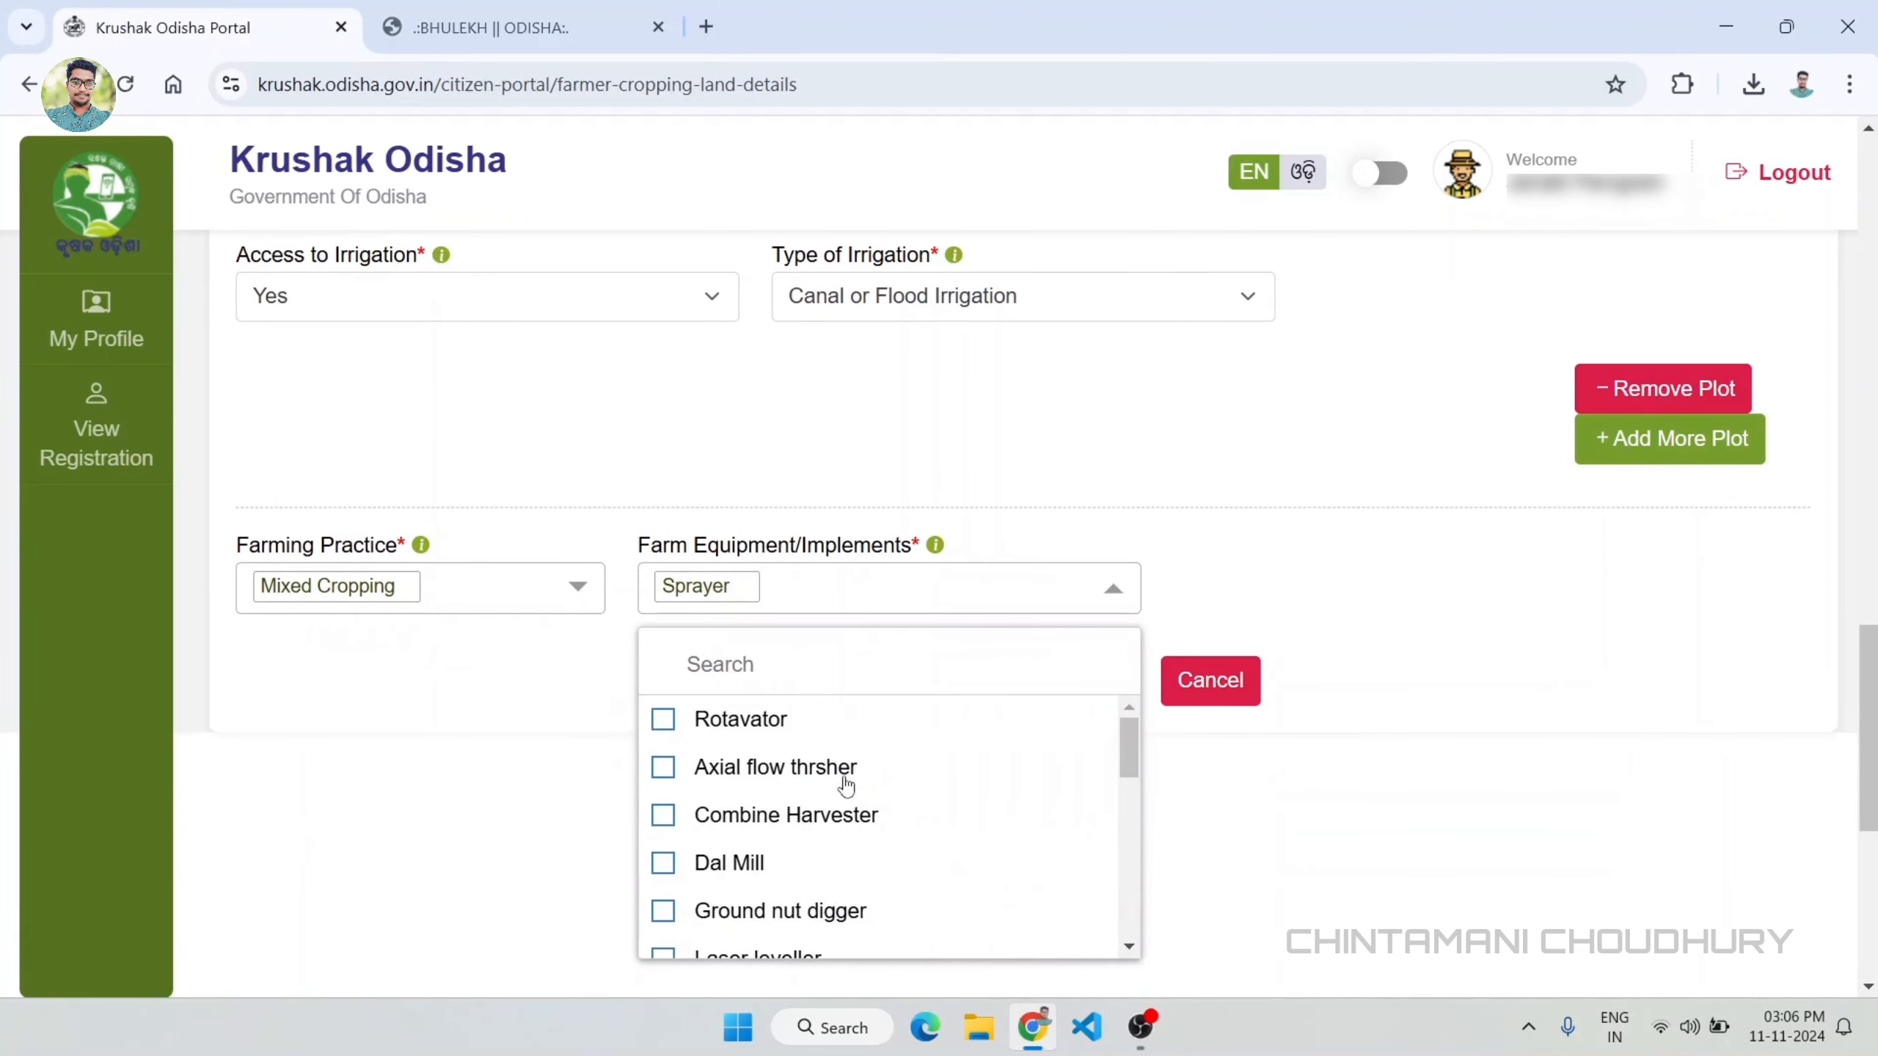
scroll(844, 784, "down", 5)
scroll(842, 784, "up", 2)
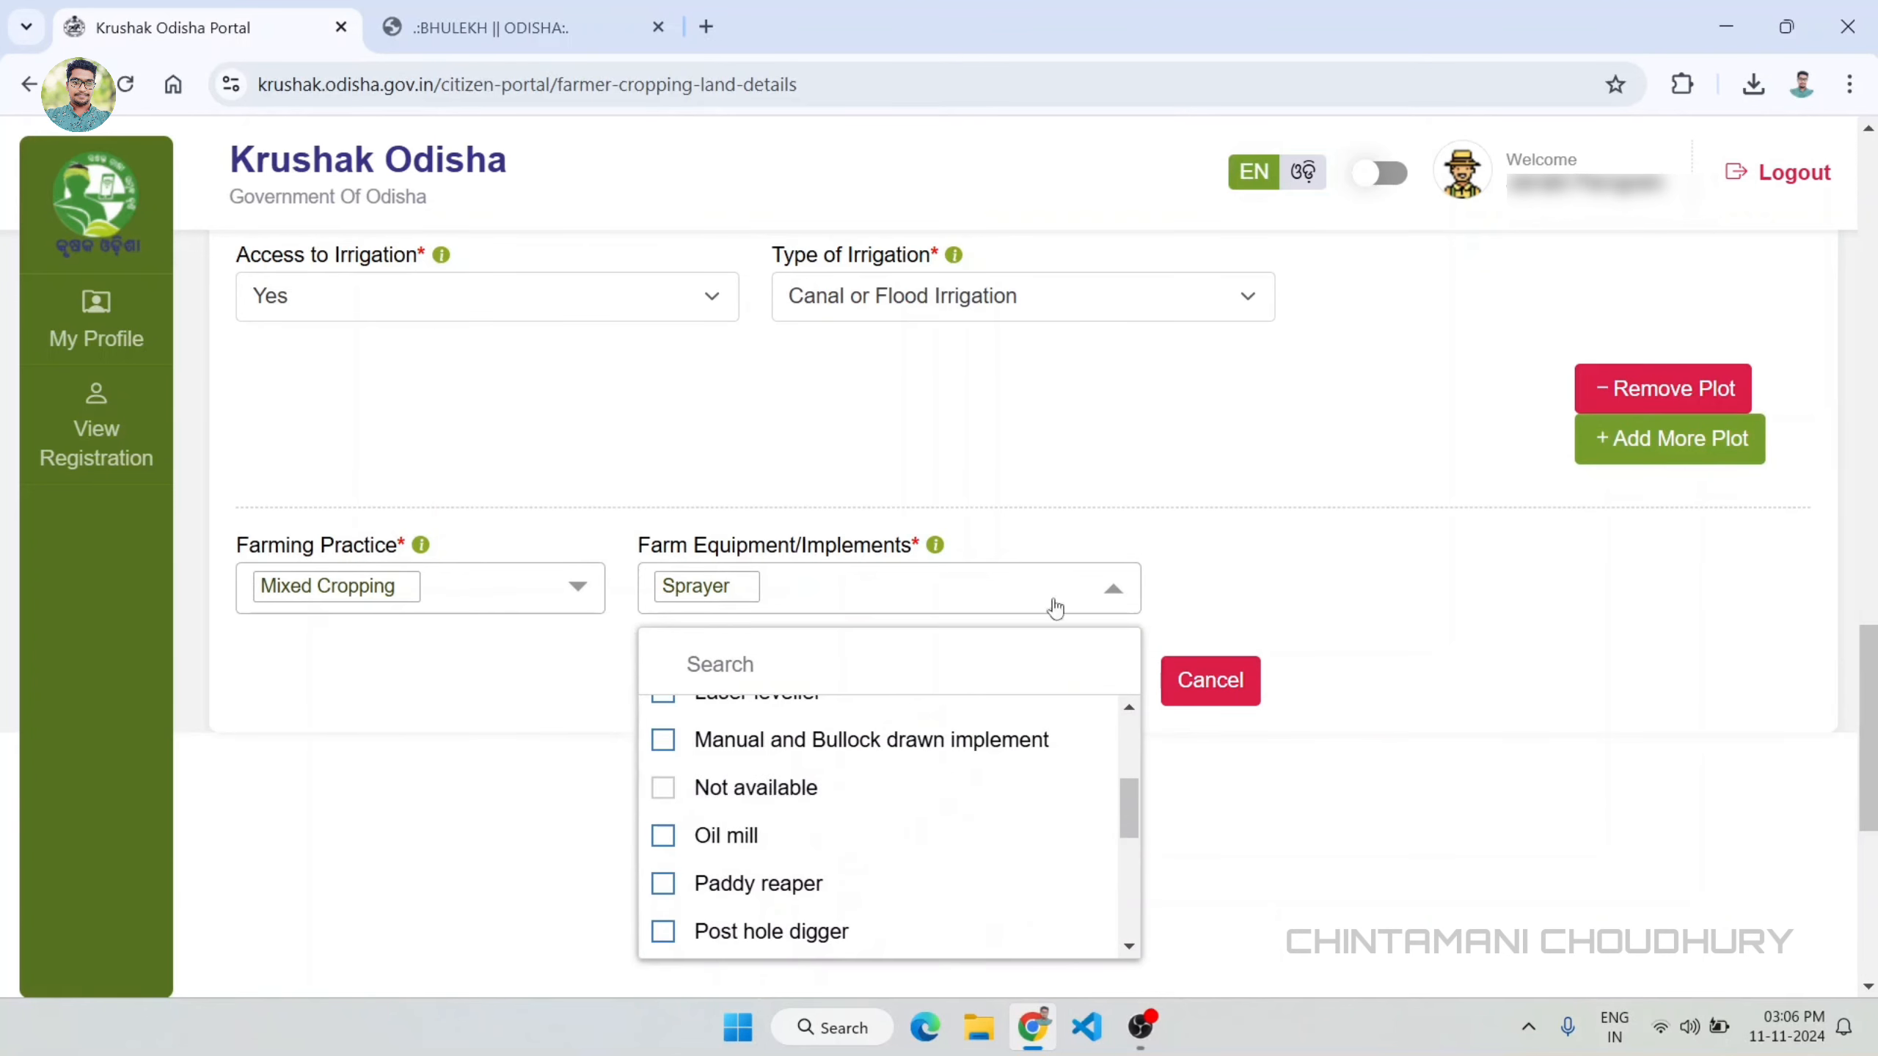
left_click(1197, 559)
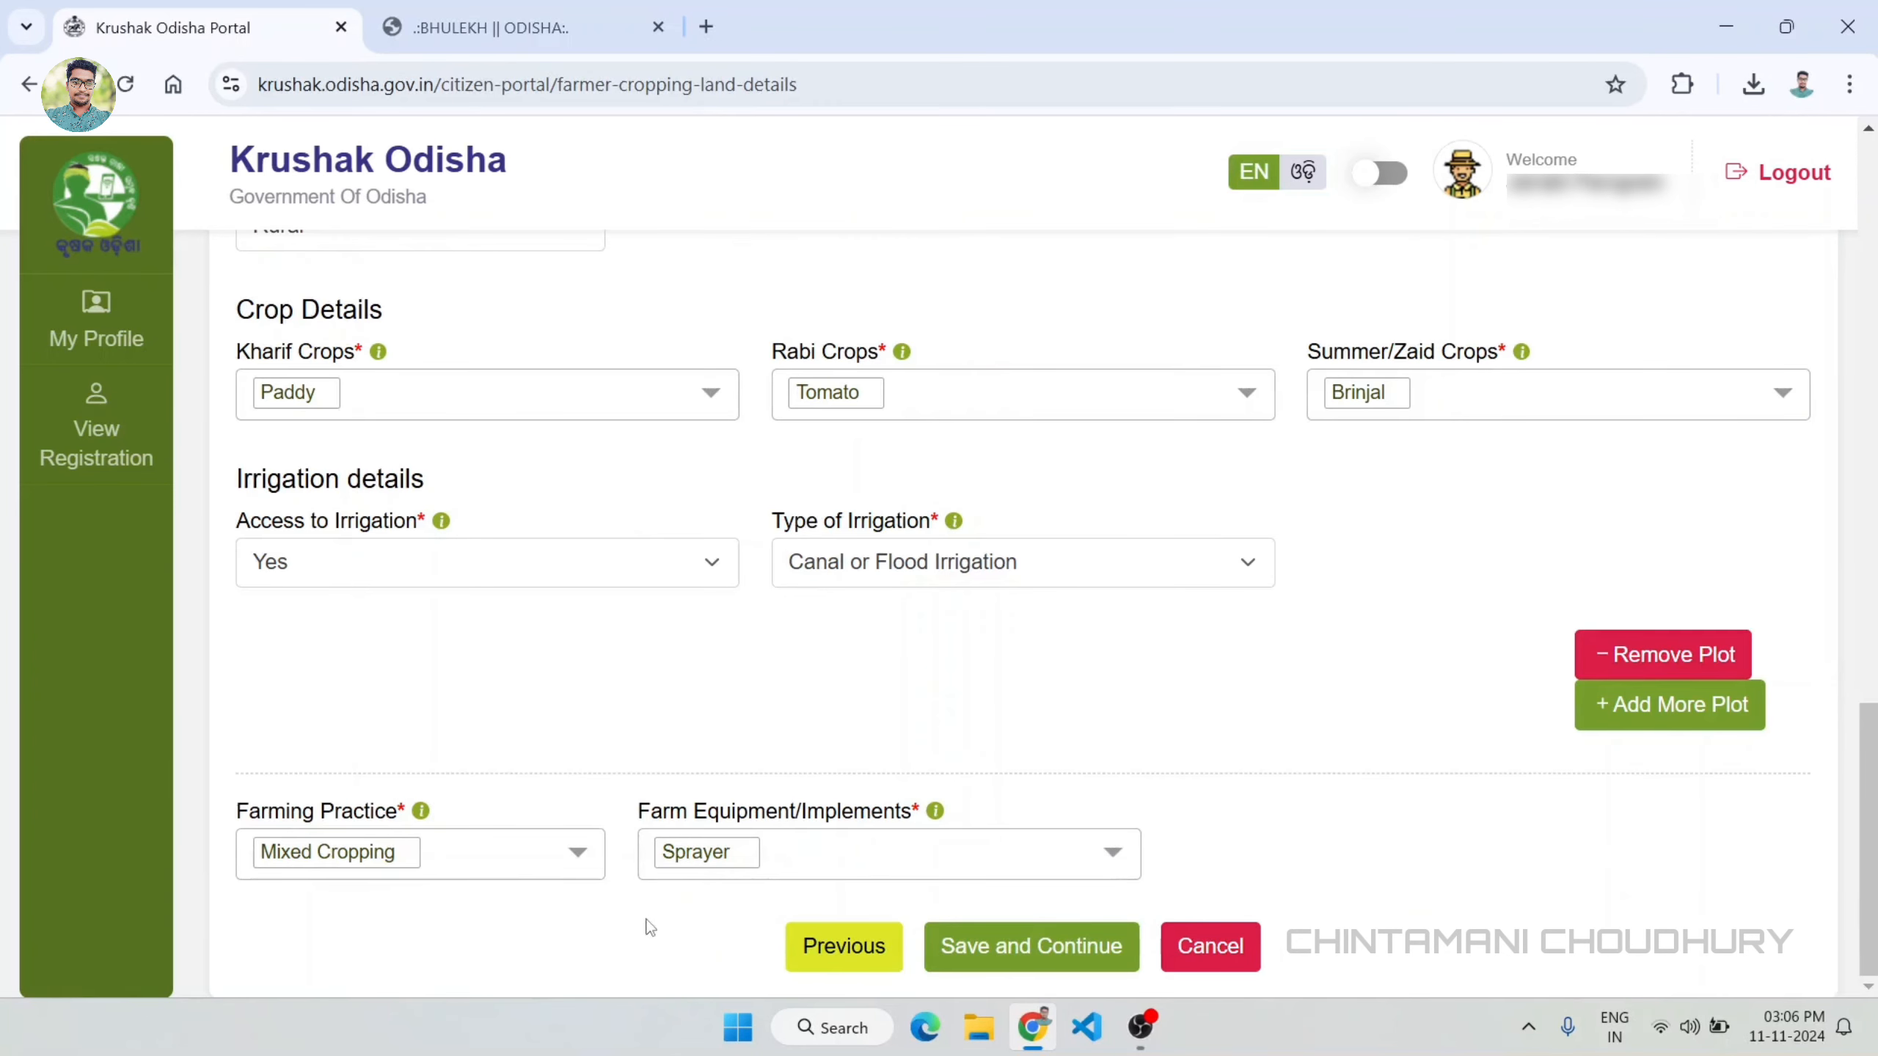
Step: Save the cropping land details, confirm the registration and continue to the documents stage
left_click(1064, 952)
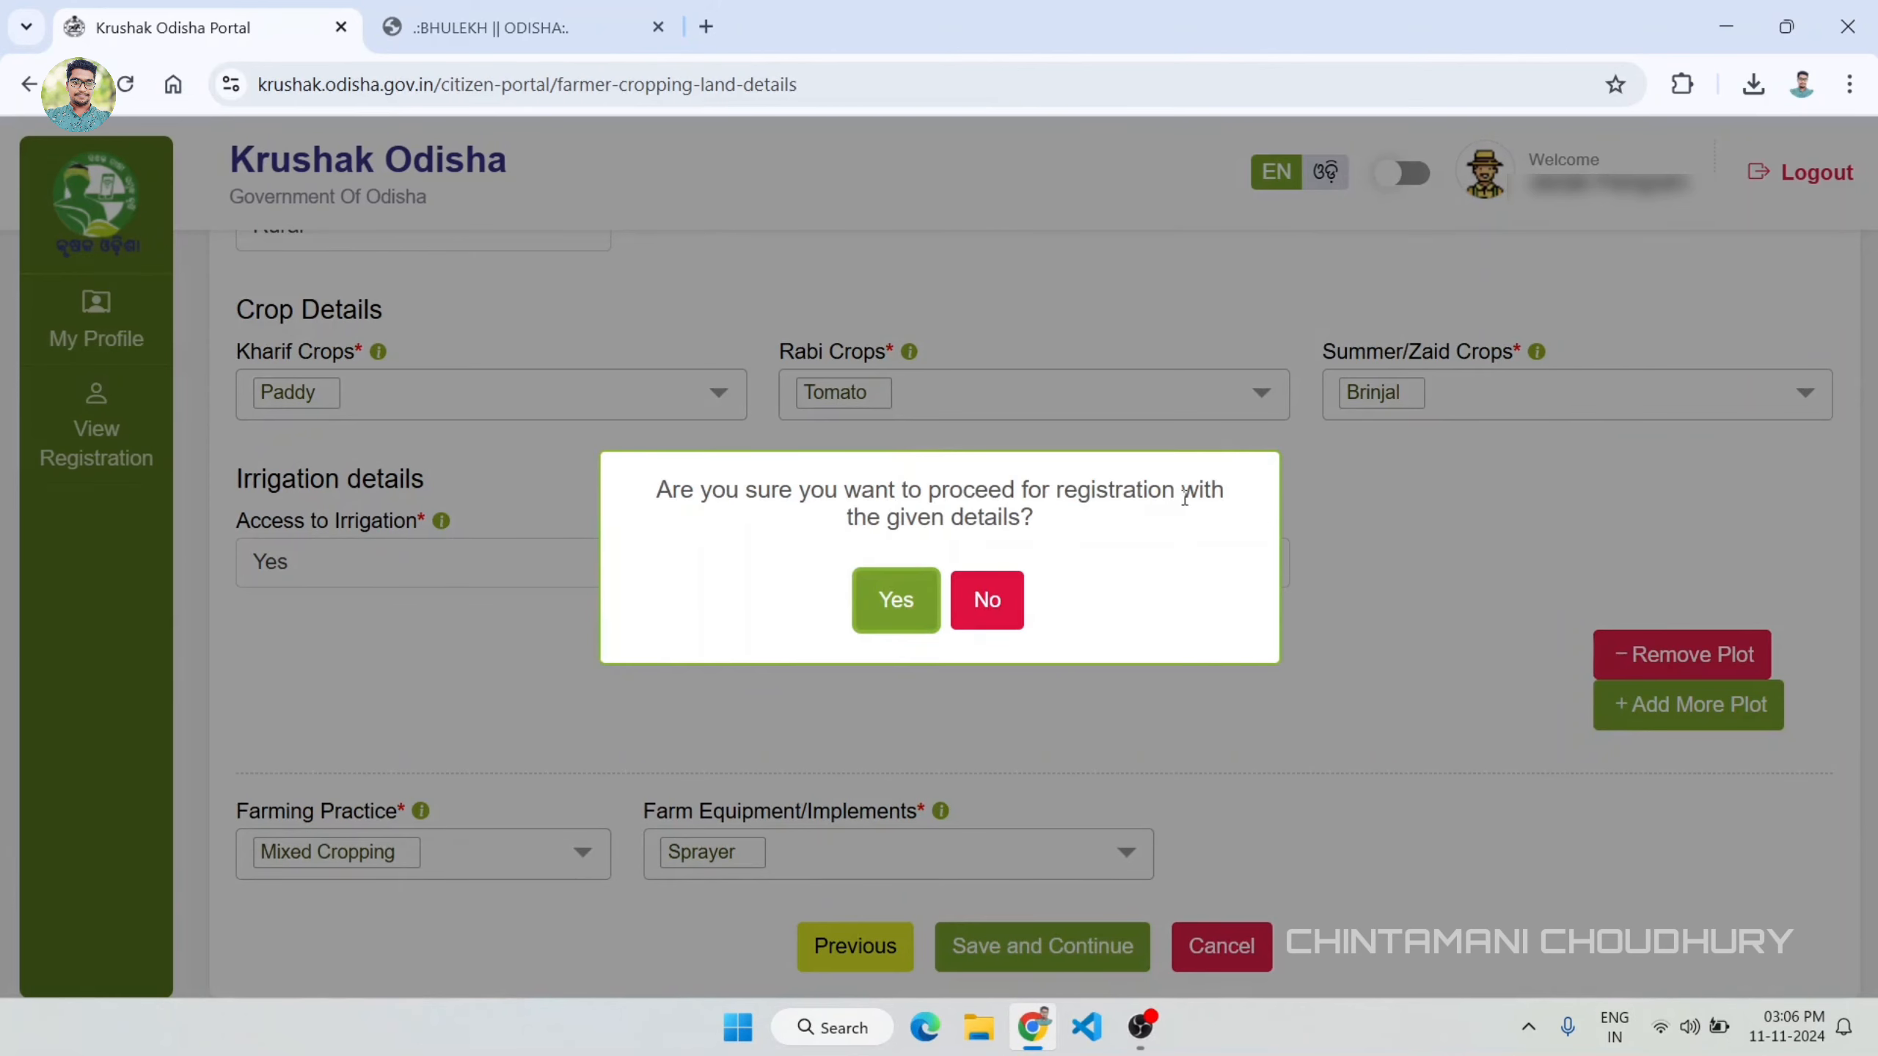
left_click(889, 612)
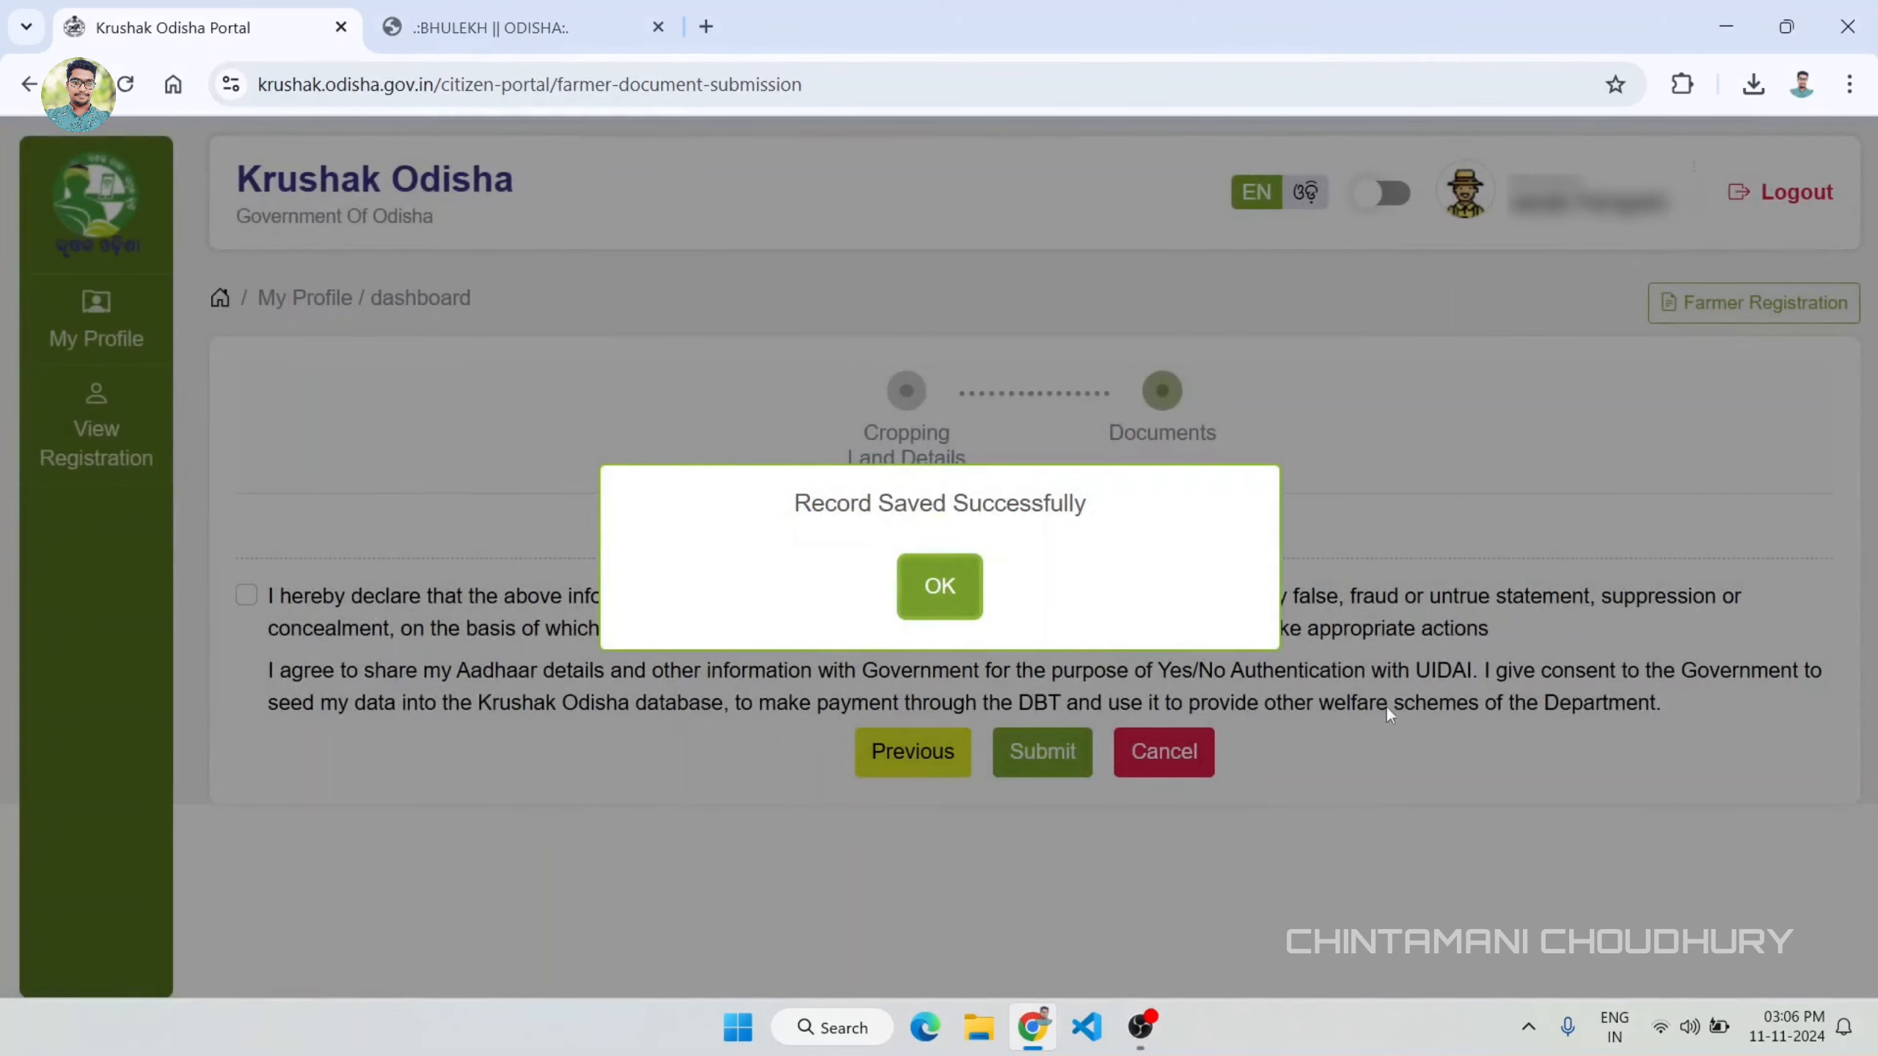
left_click(964, 592)
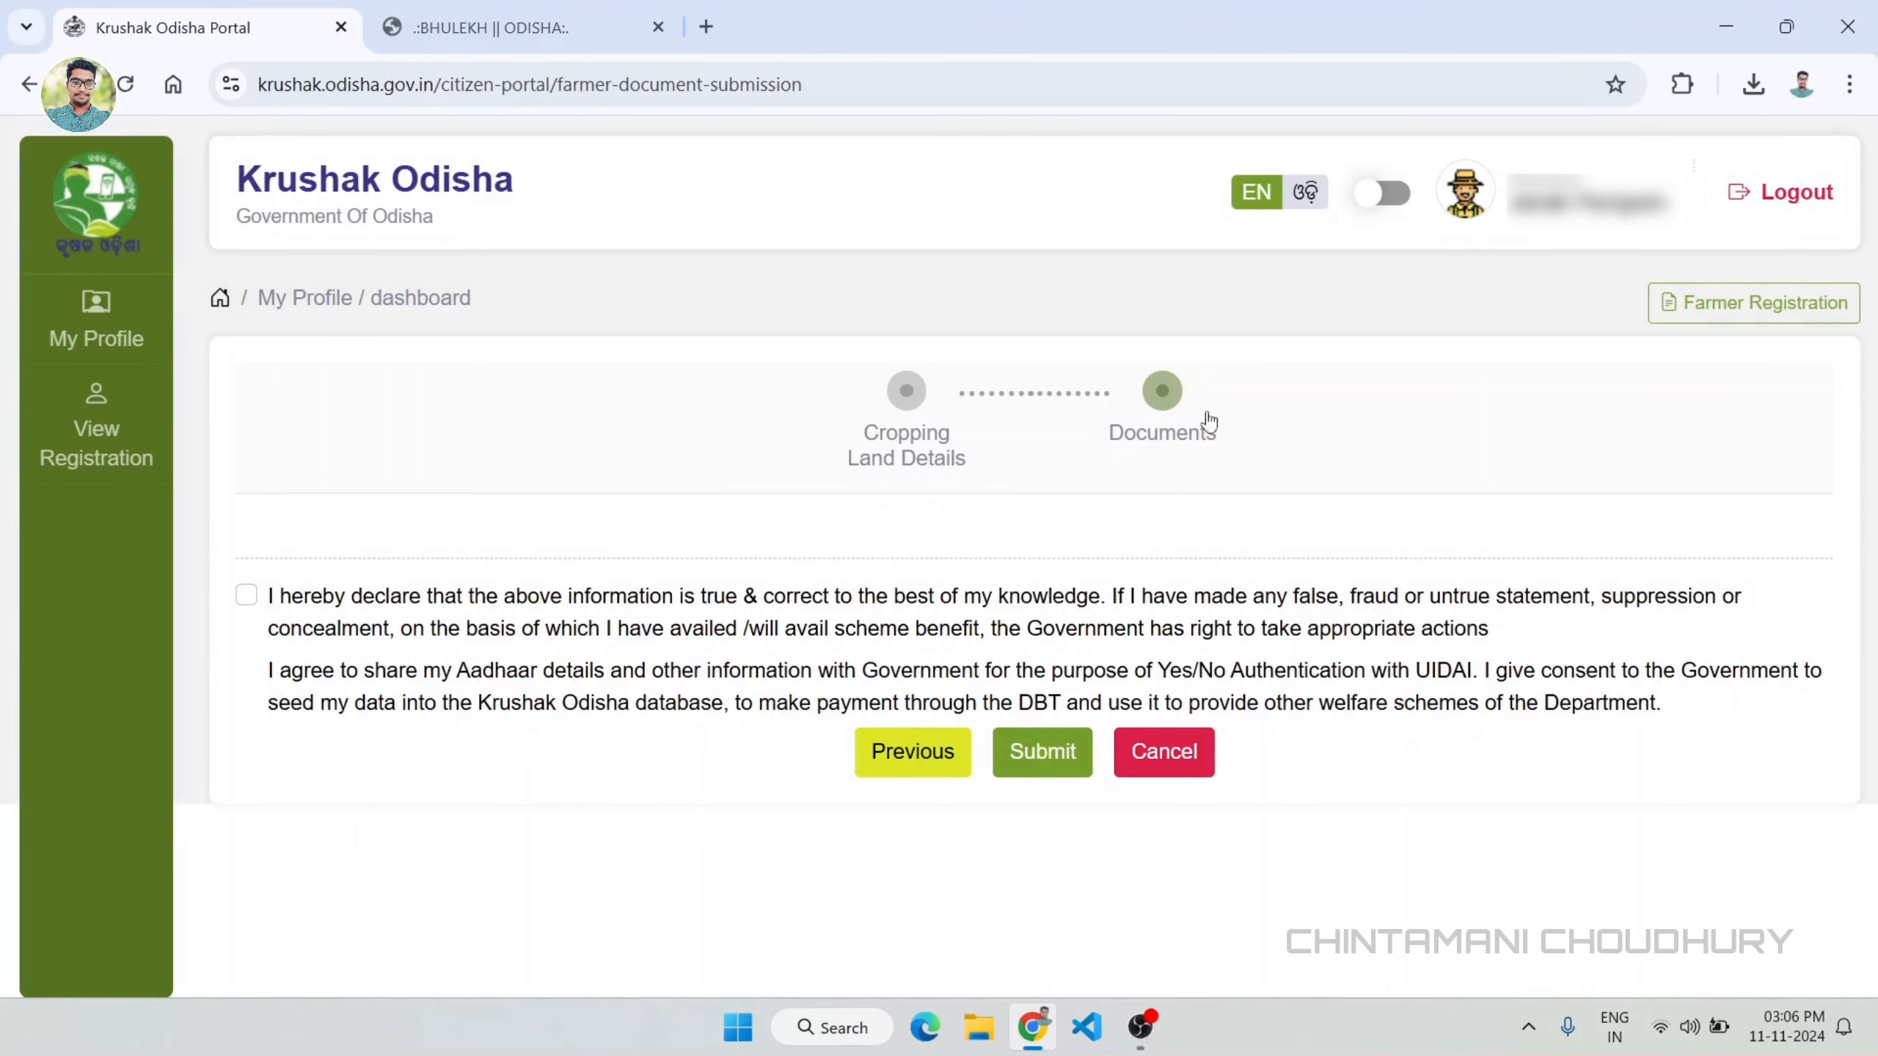
Step: Accept the declaration and Aadhaar consent, then submit the farmer application and confirm the document submission
left_click(249, 599)
left_click(1056, 755)
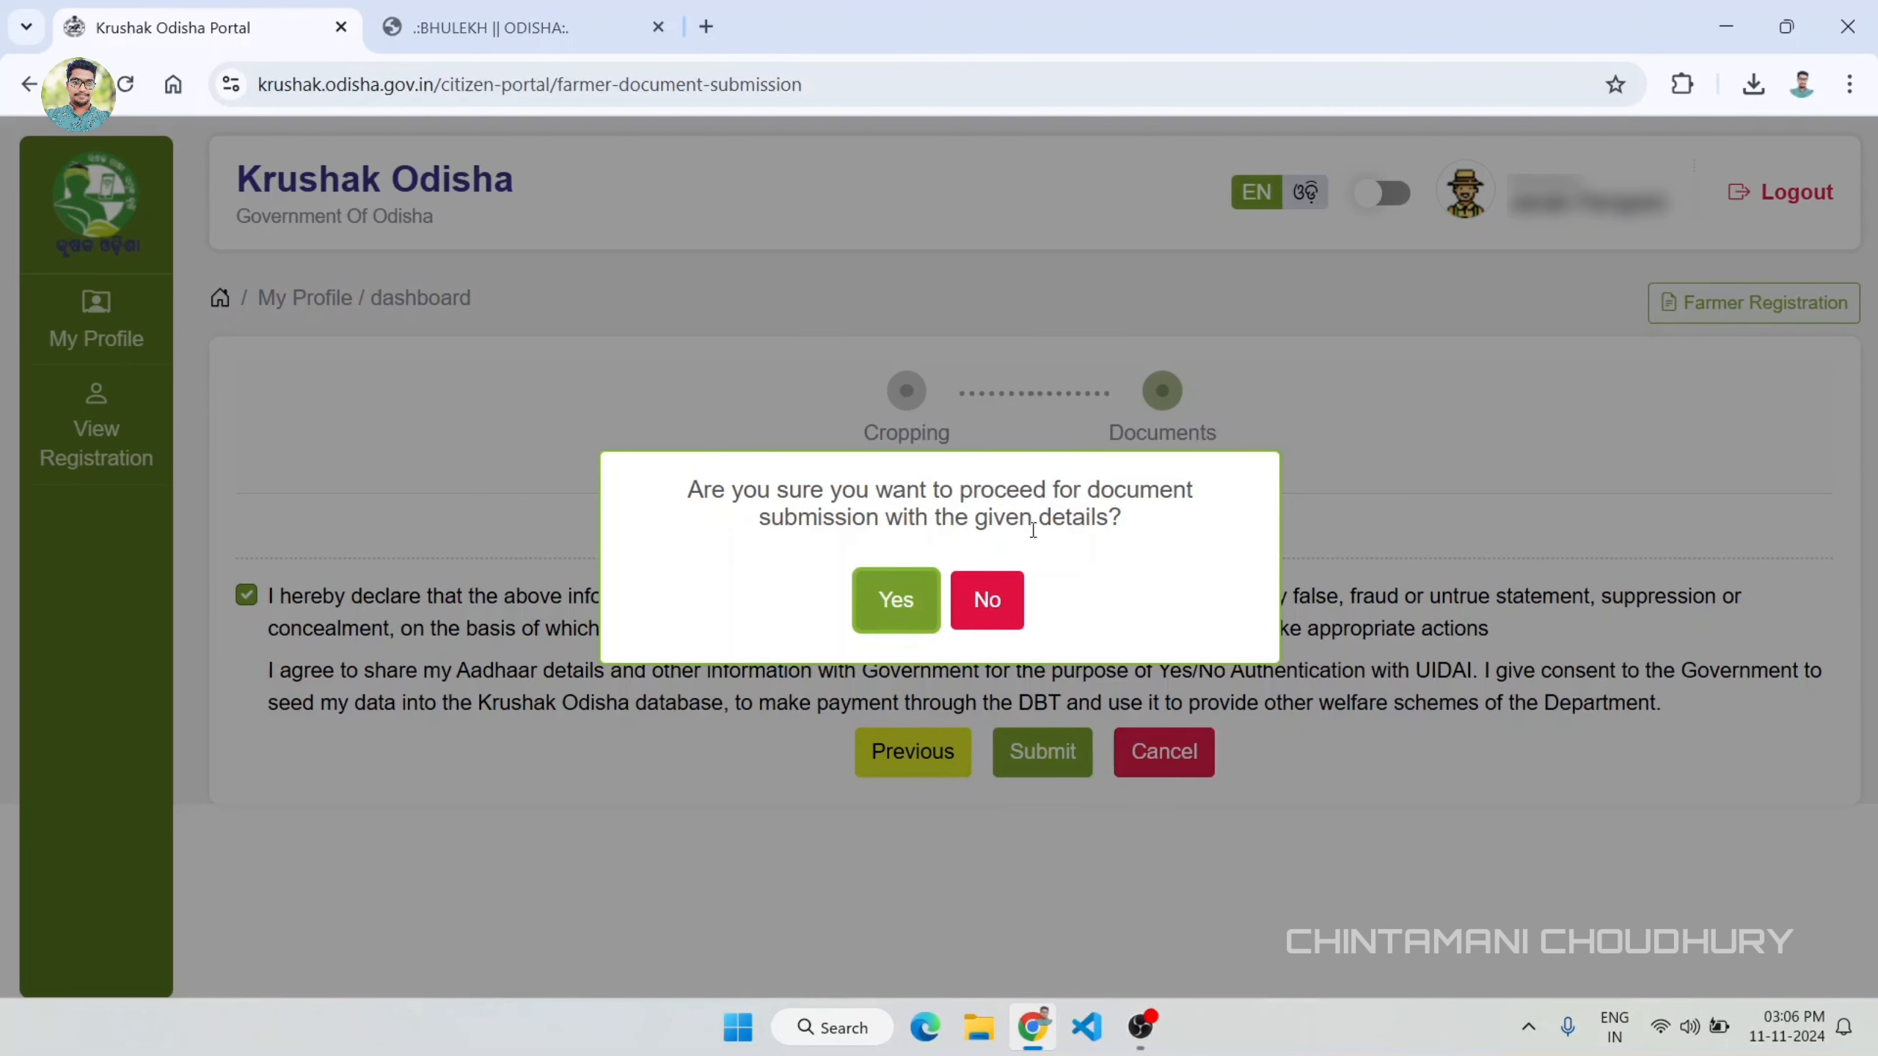
left_click(876, 600)
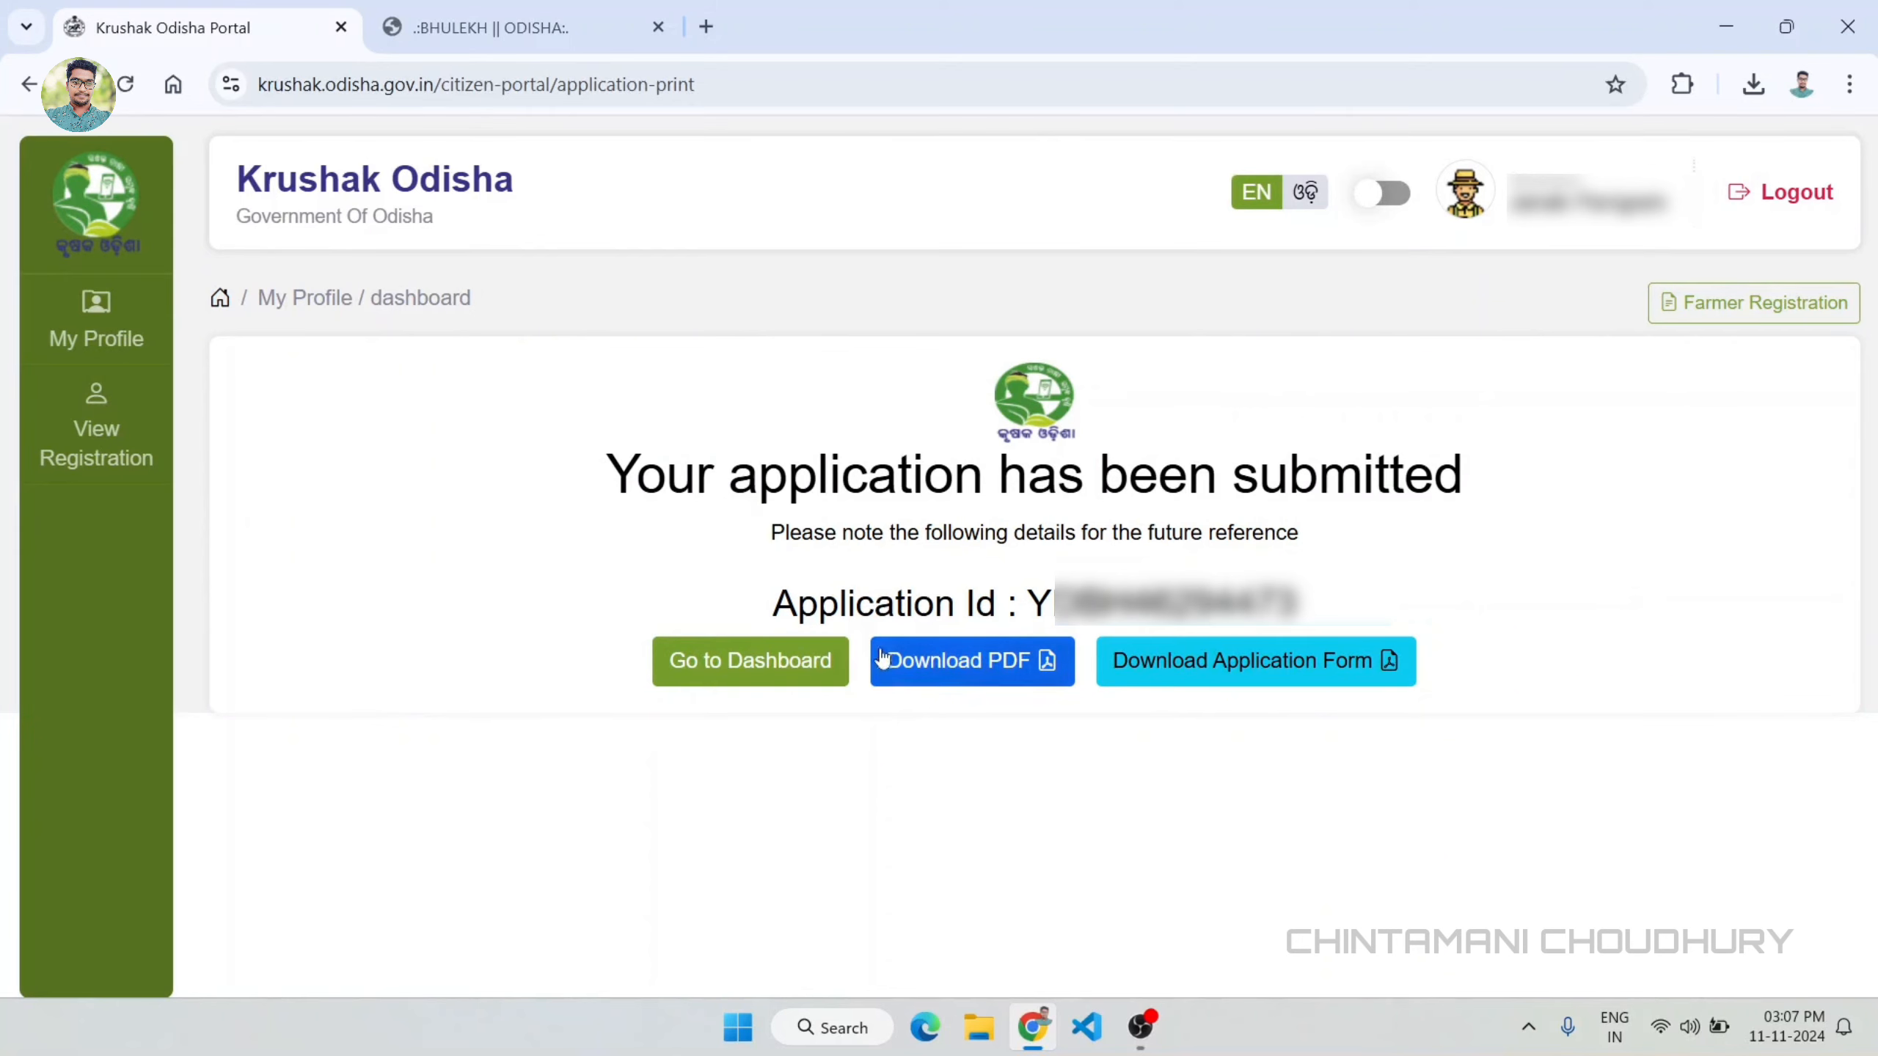
Step: Download the submission acknowledgement PDF, open it for viewing and return to the Krushak Odisha portal page
left_click(996, 684)
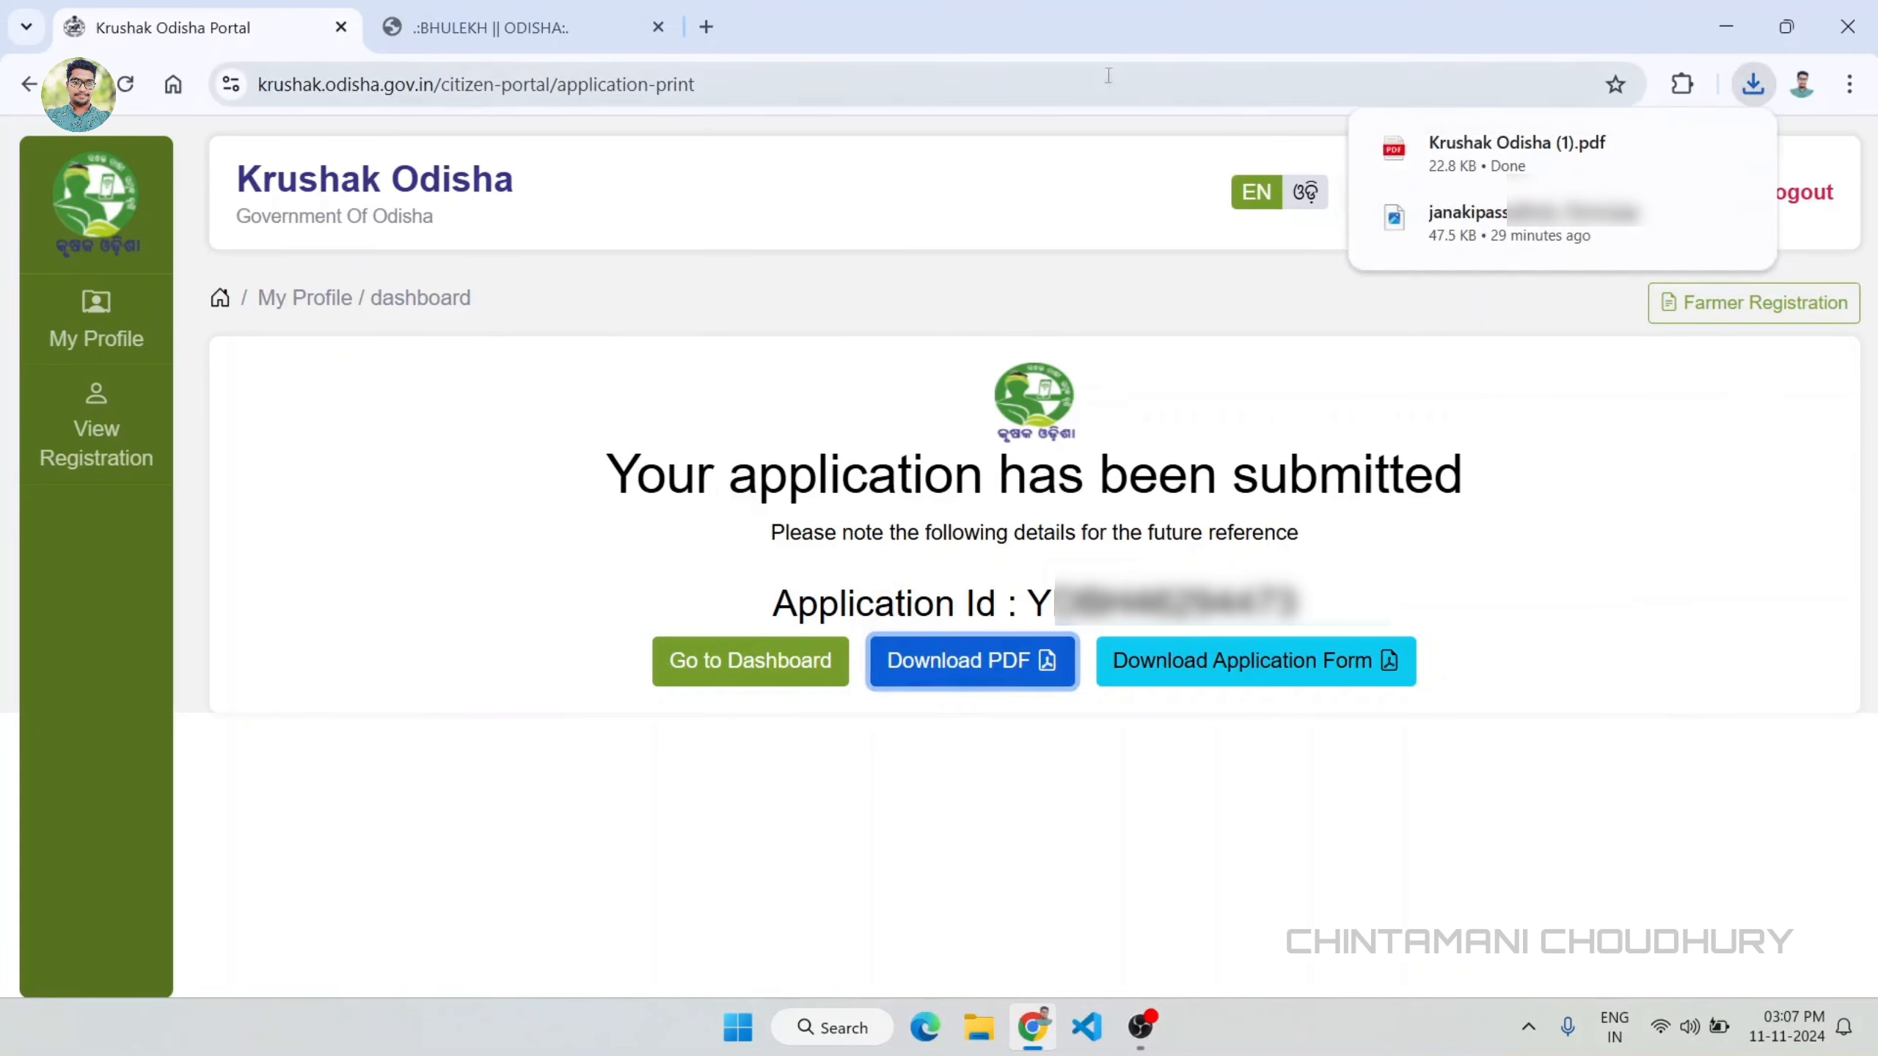
left_click(1512, 142)
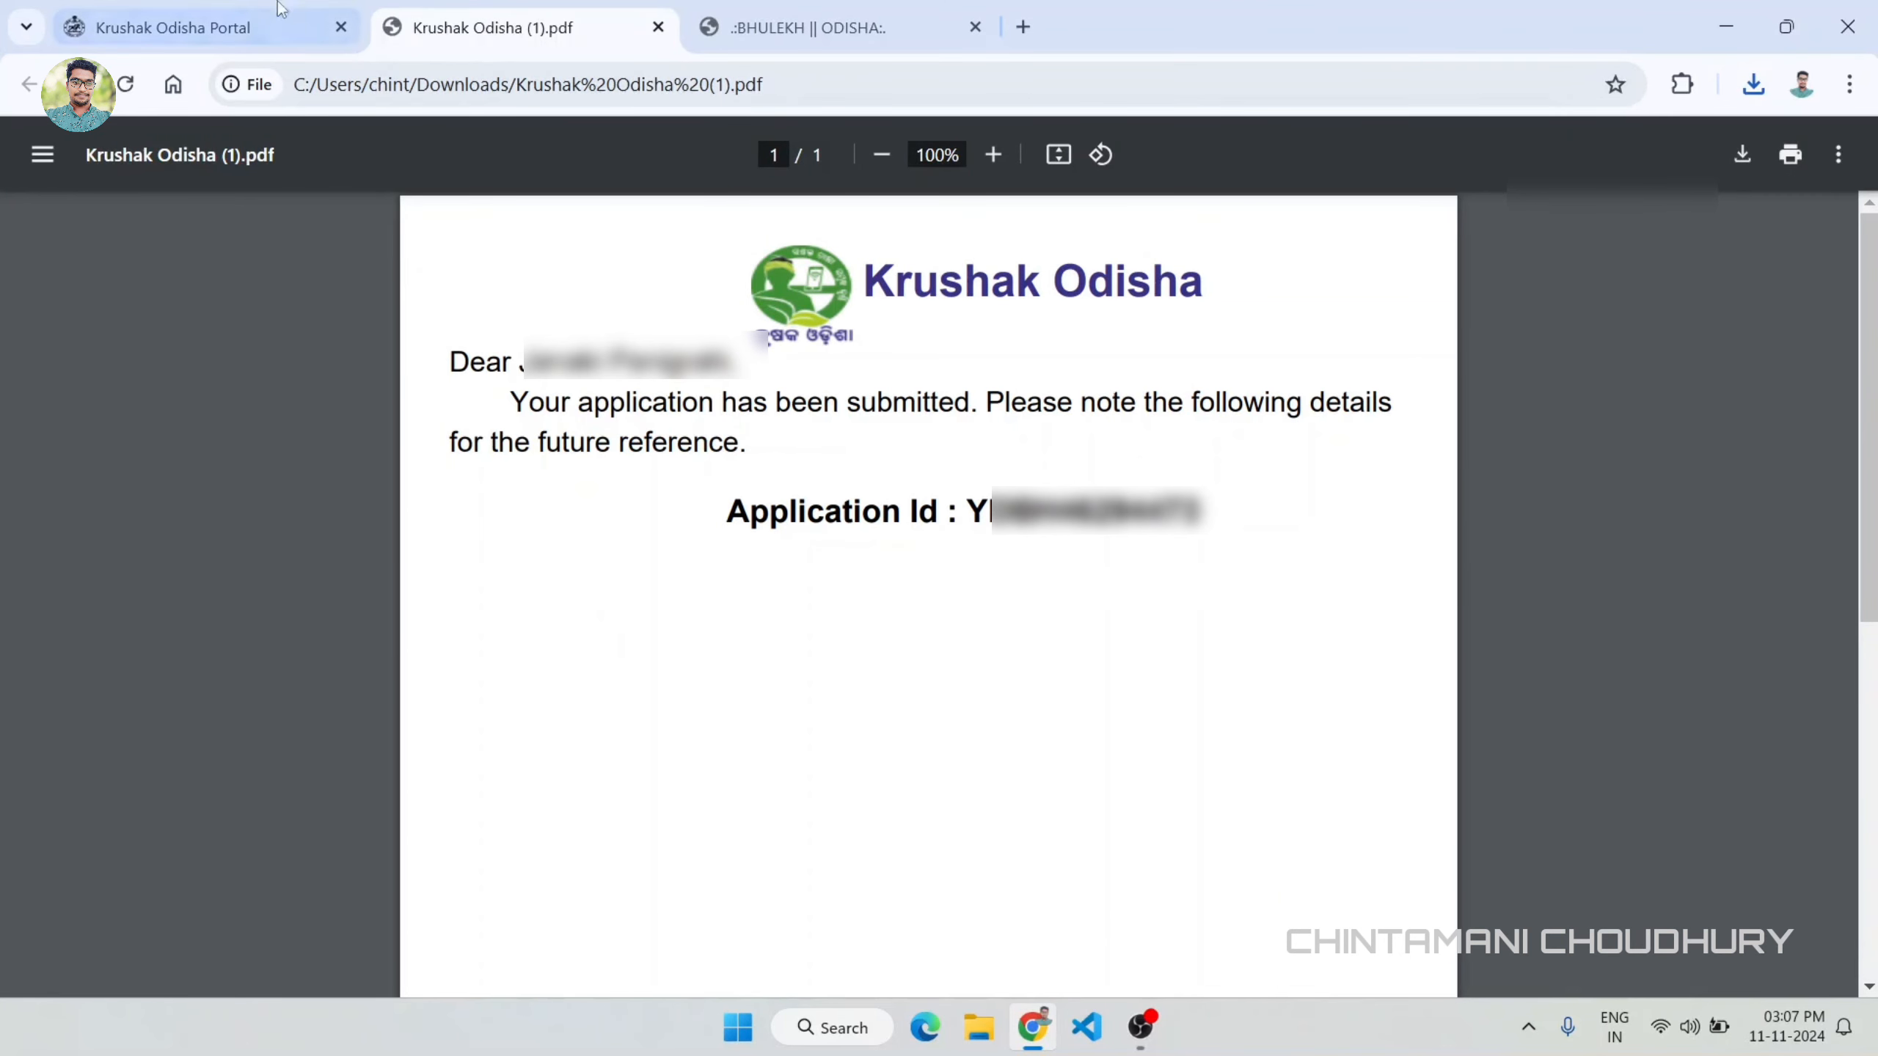
left_click(185, 27)
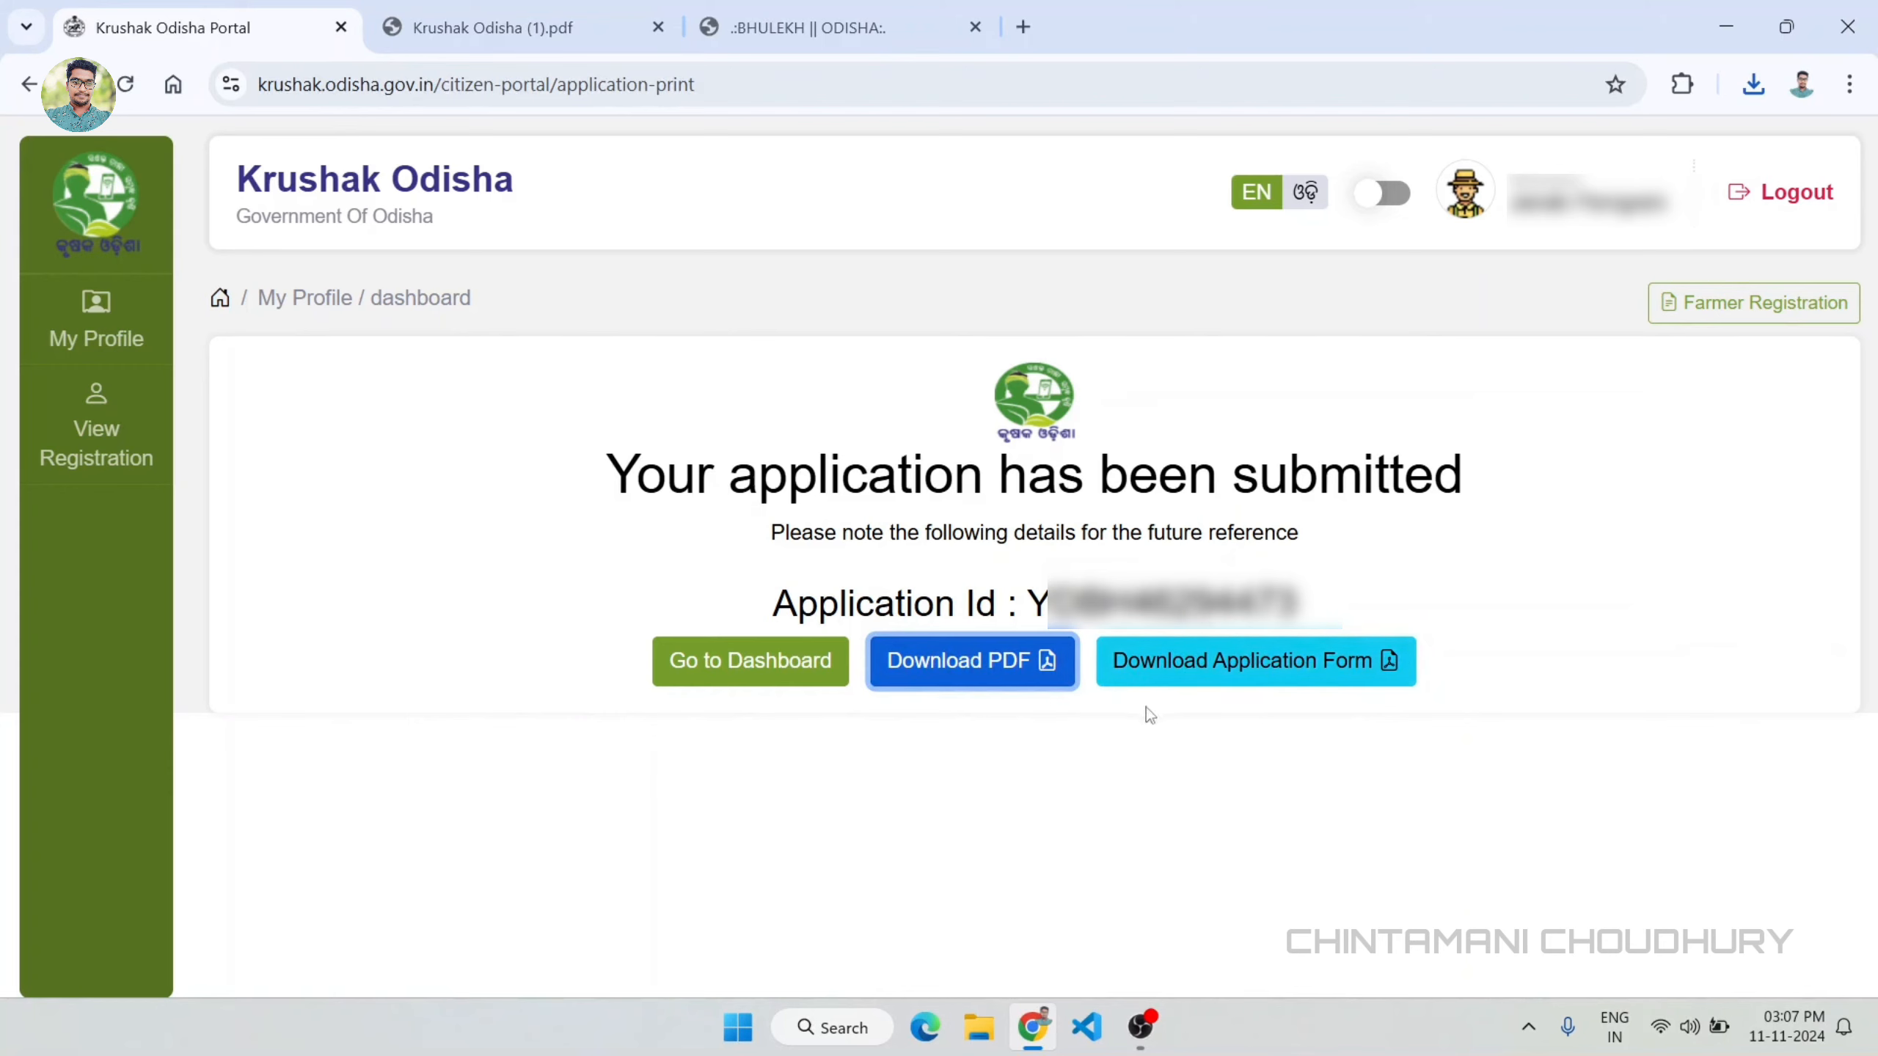
Step: Open the application form PDF, look through all its pages and return to the application submission page
left_click(1248, 675)
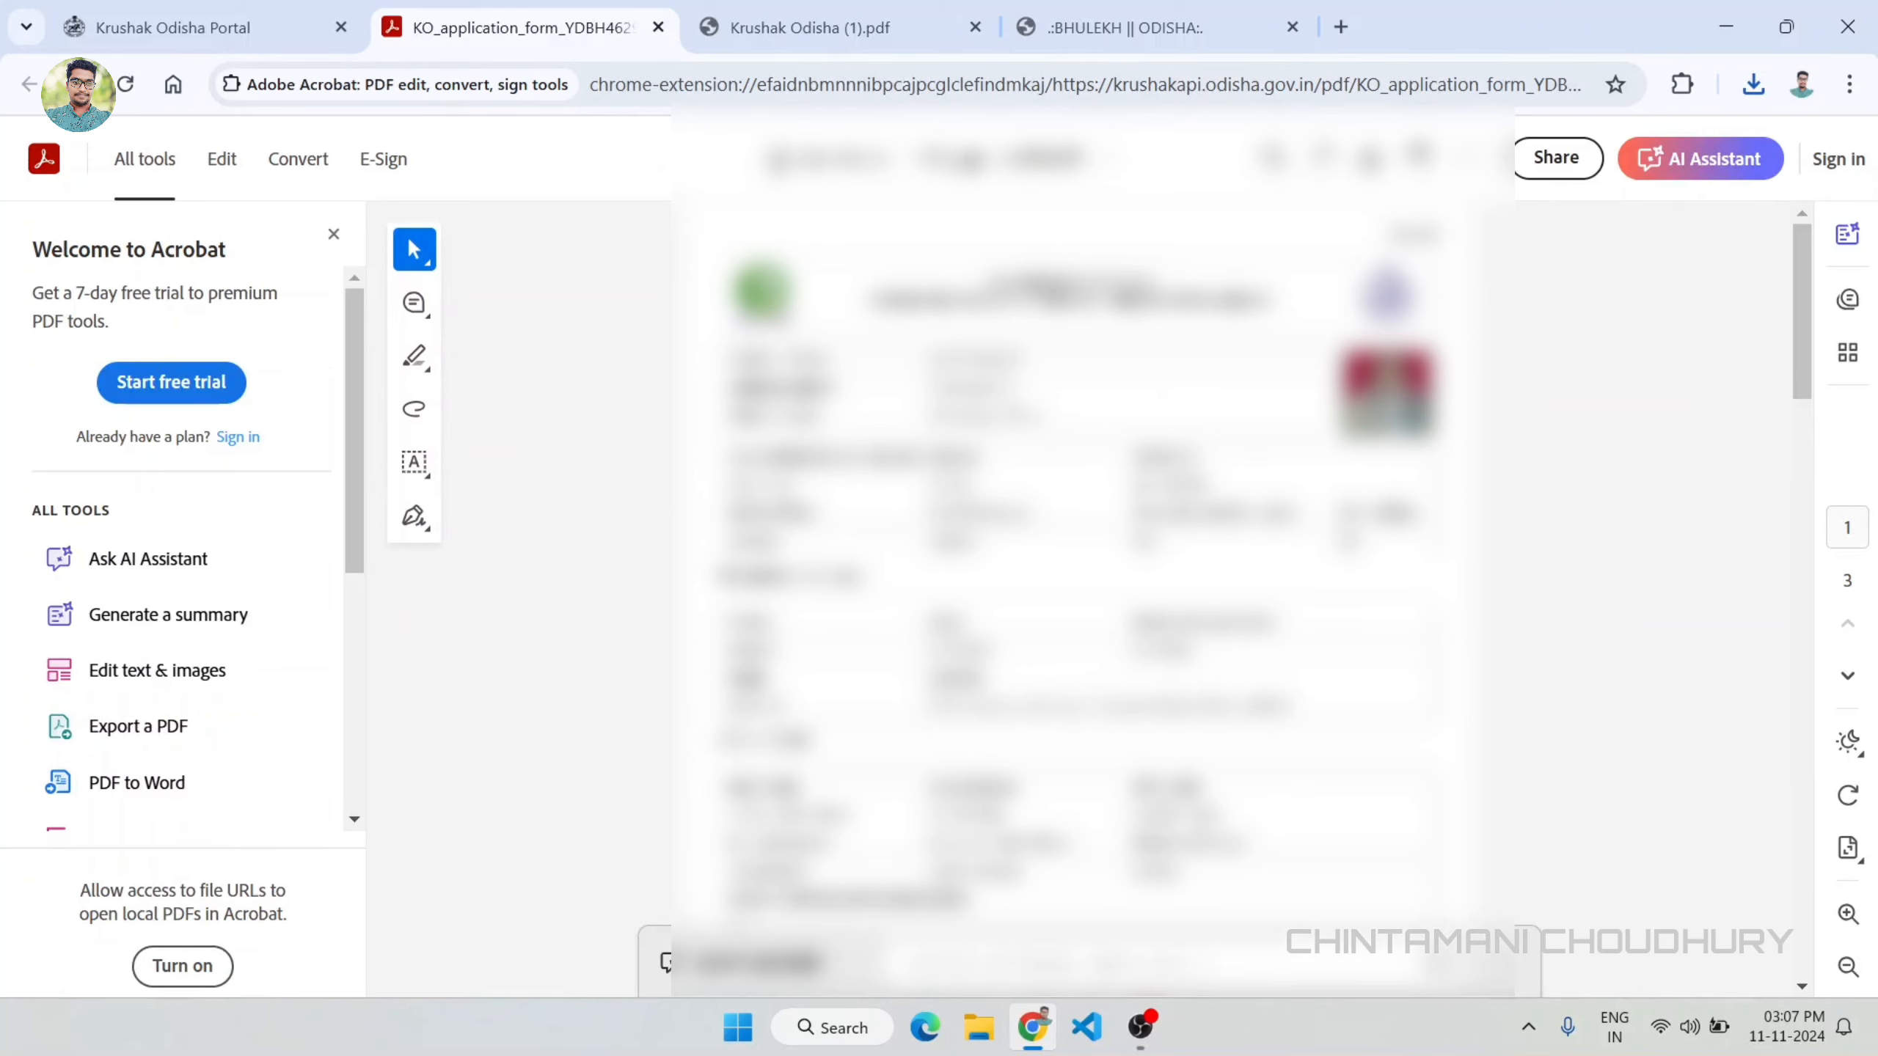
scroll(1072, 592, "down", 10)
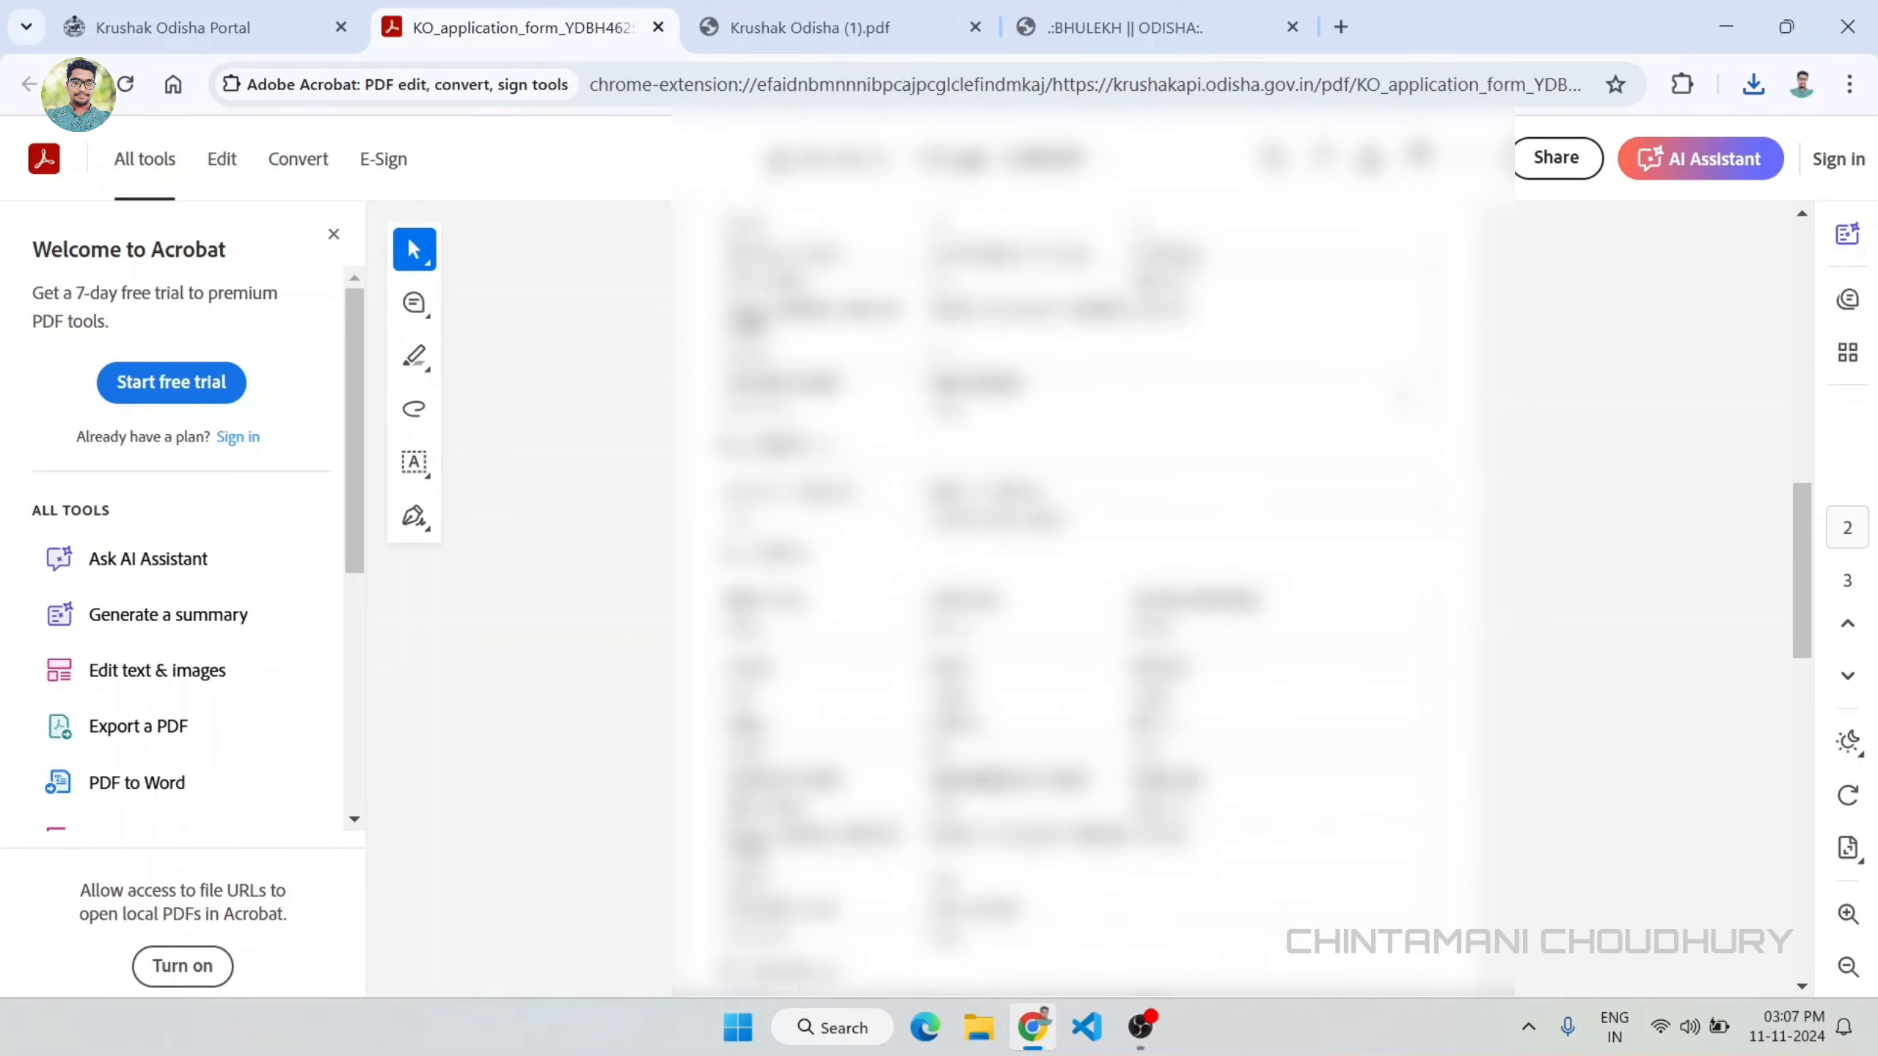
scroll(1072, 592, "down", 10)
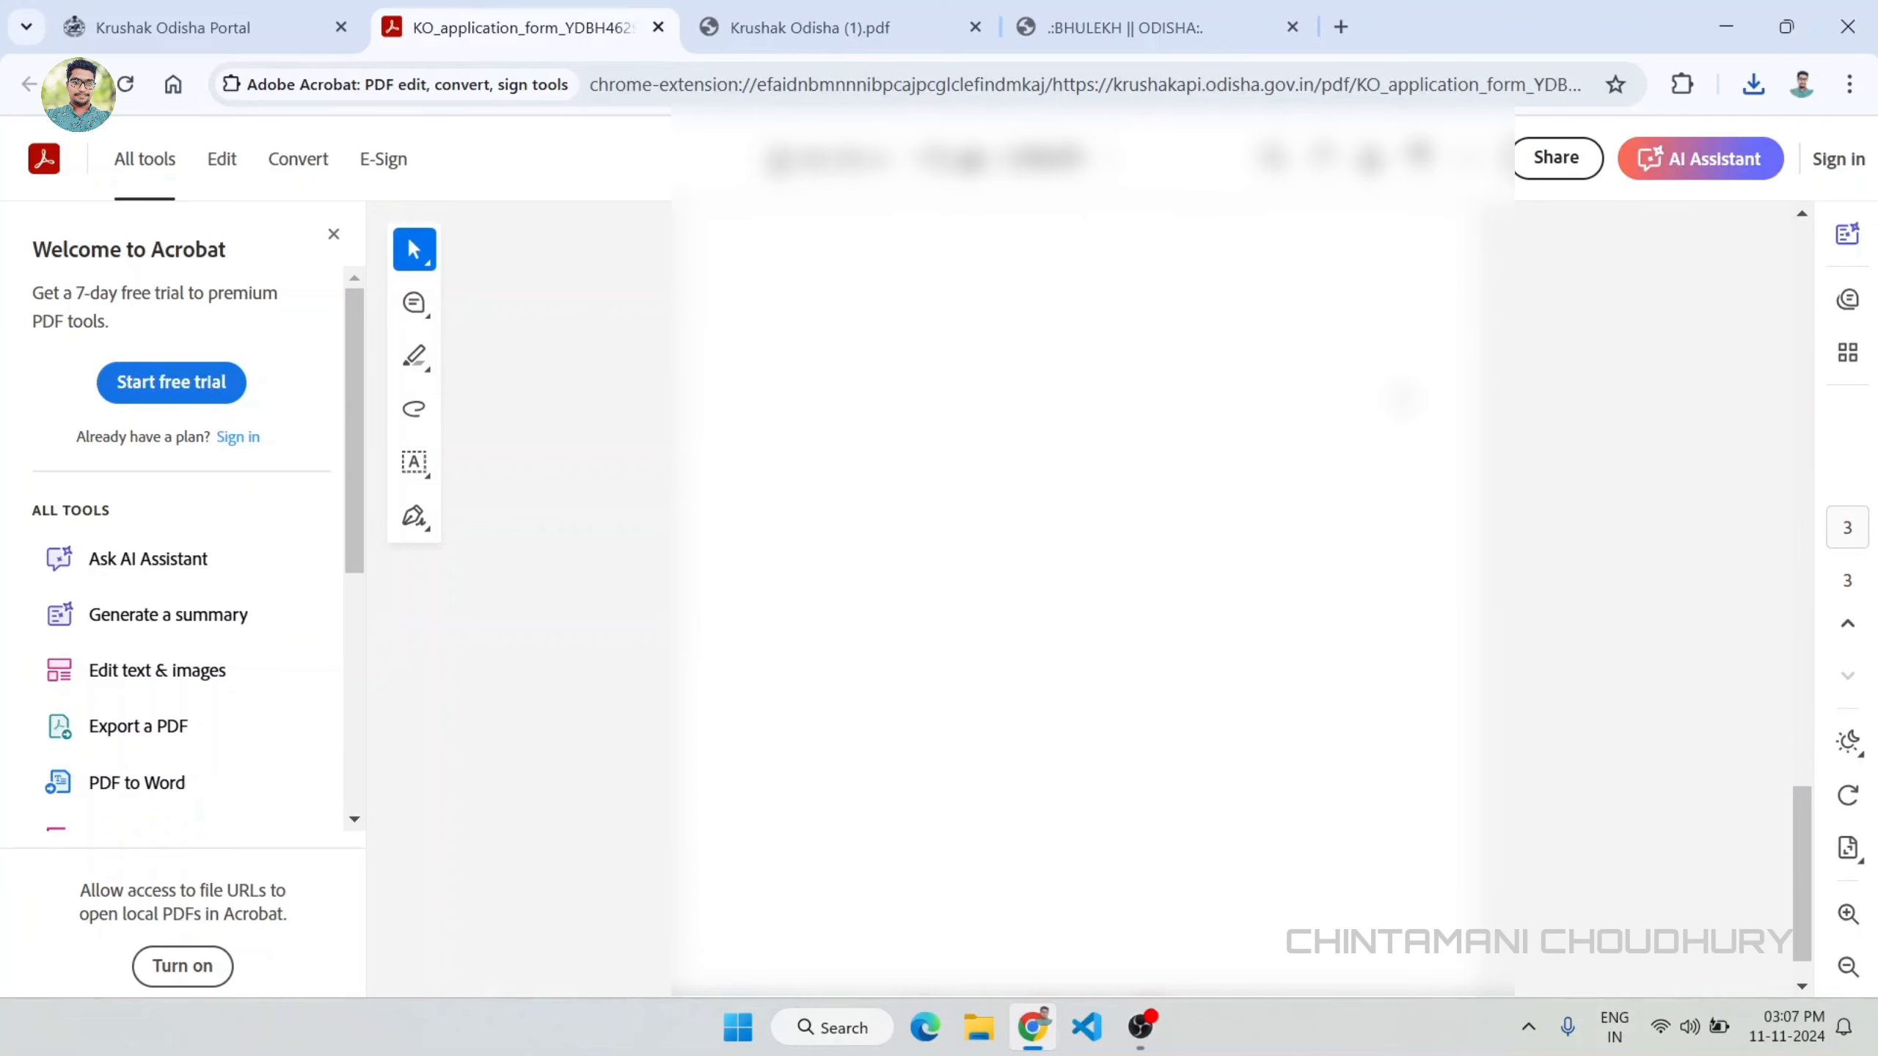
scroll(1072, 591, "up", 20)
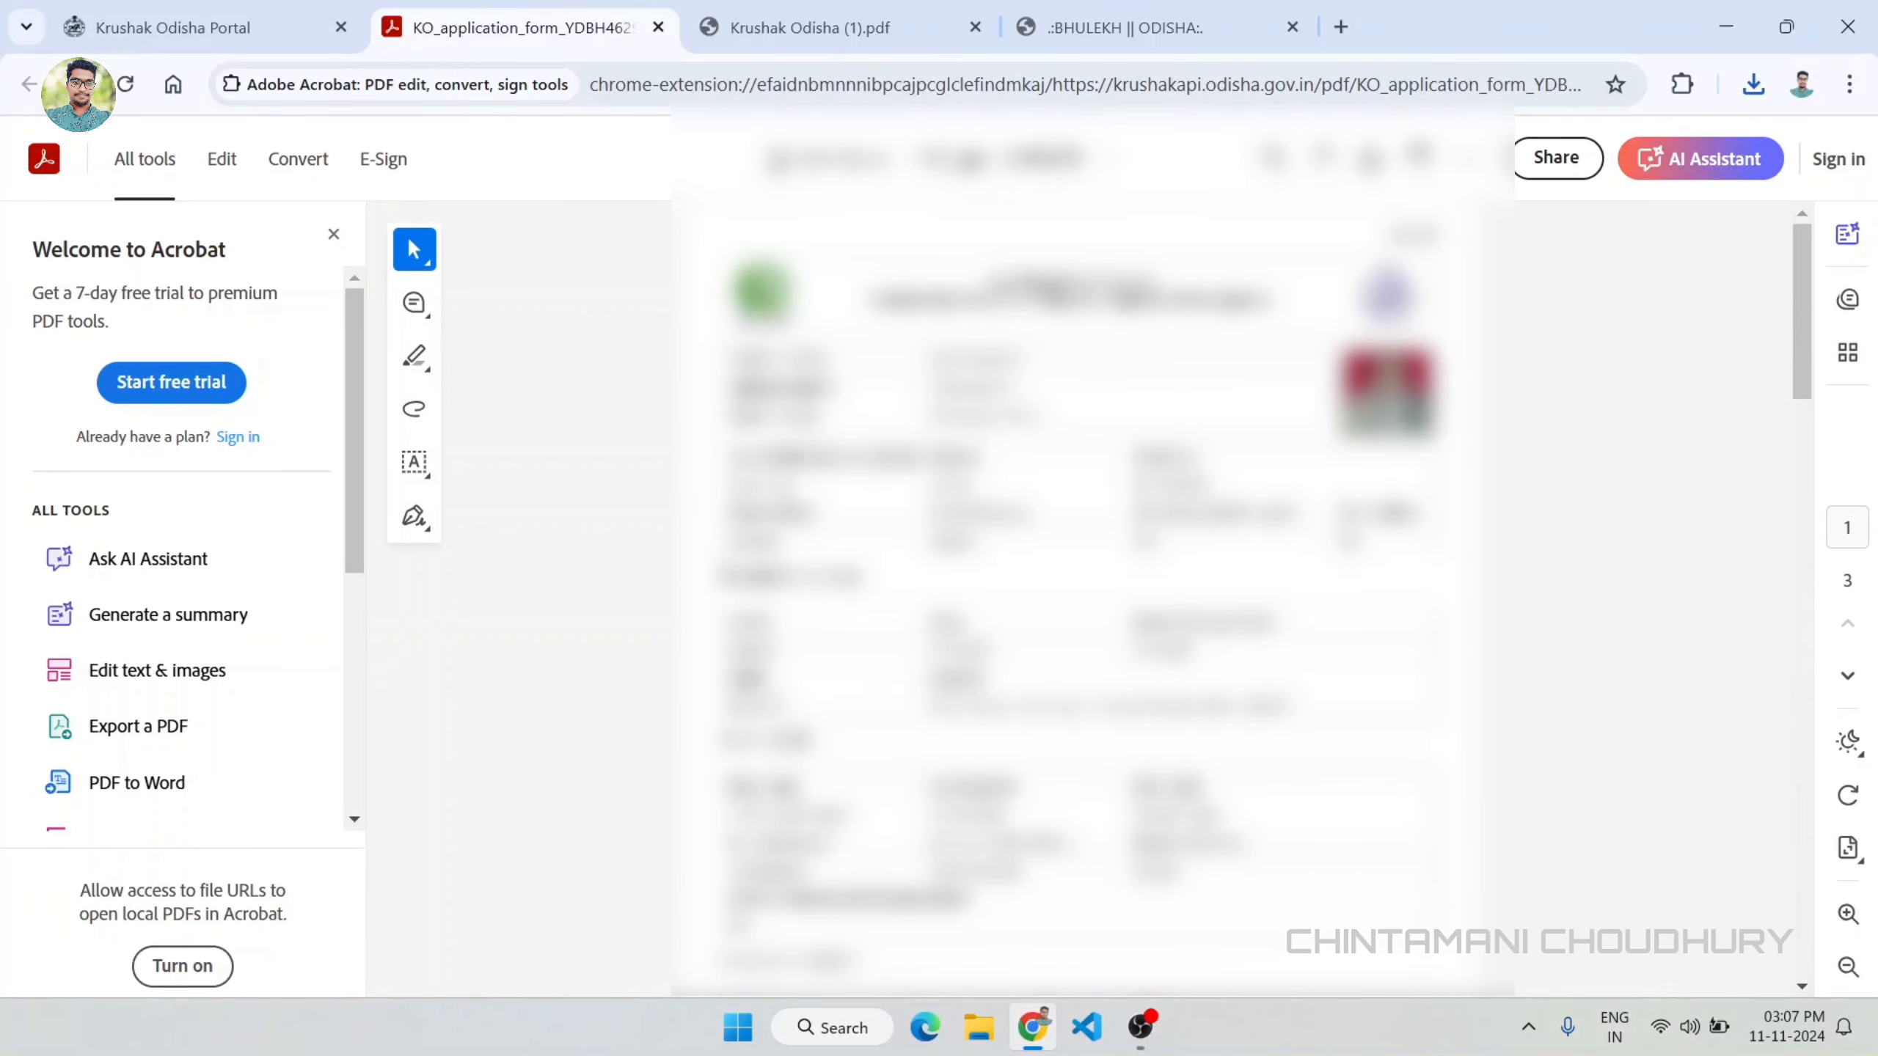
key("ctrl+shift+Tab")
left_click(819, 825)
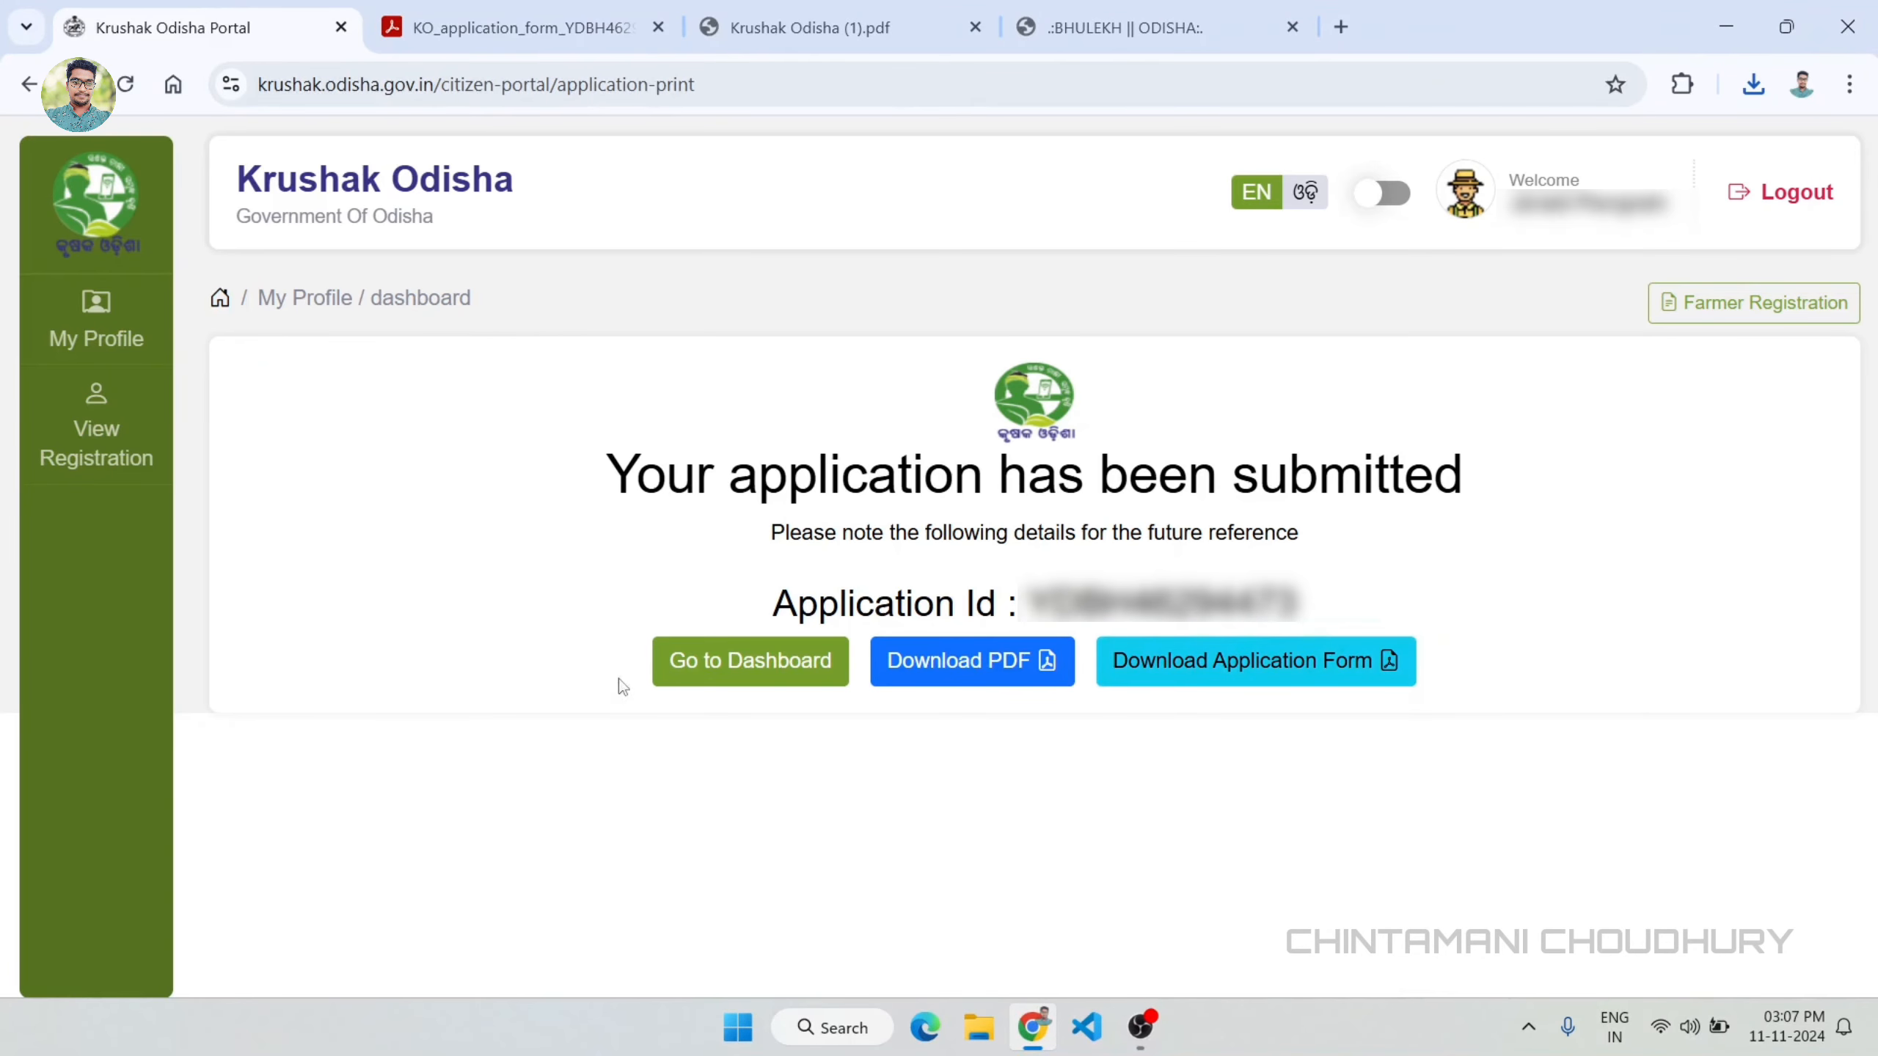